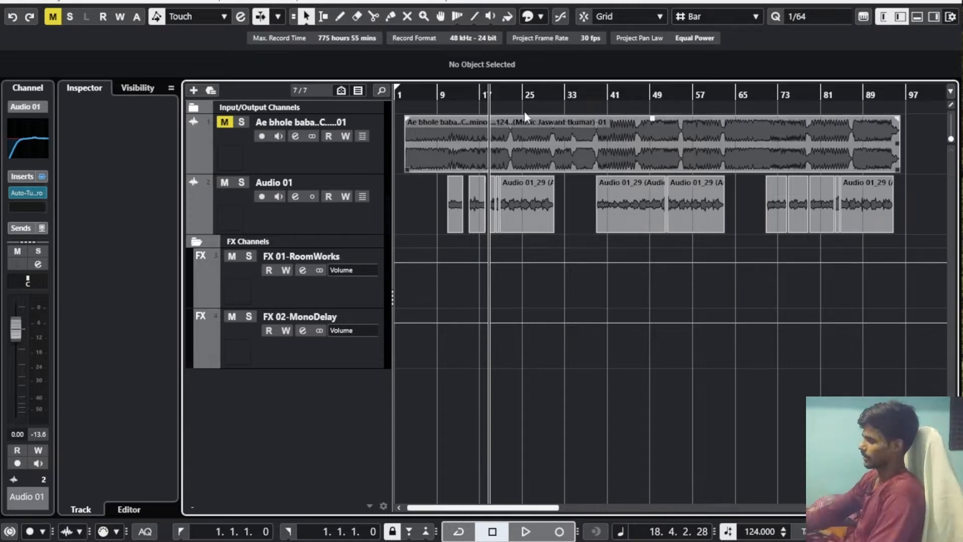
# Place the playhead at the start of the first vocal clip on Audio 01, near bar 11.
pyautogui.click(446, 99)
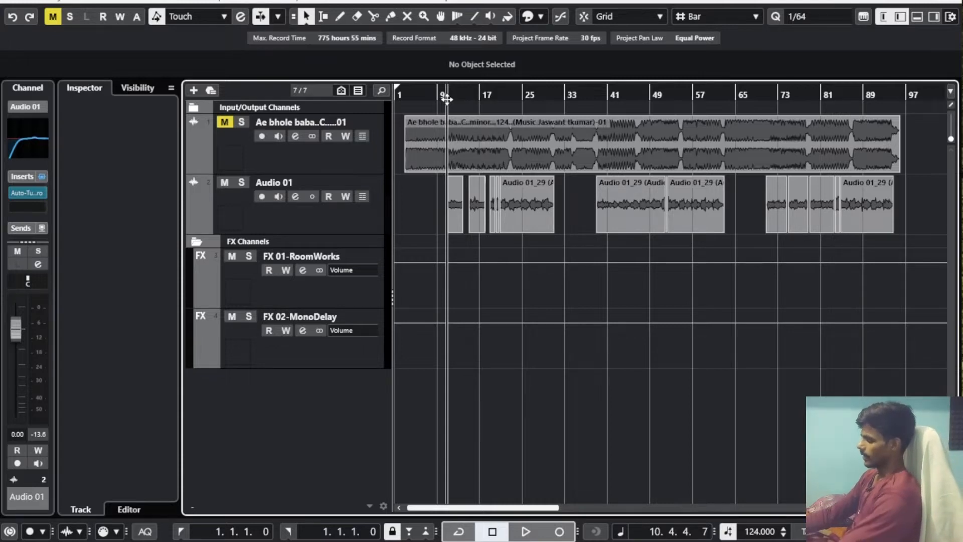
pyautogui.press('h')
pyautogui.press('h')
pyautogui.press('h')
pyautogui.press('h')
pyautogui.press('h')
pyautogui.press('h')
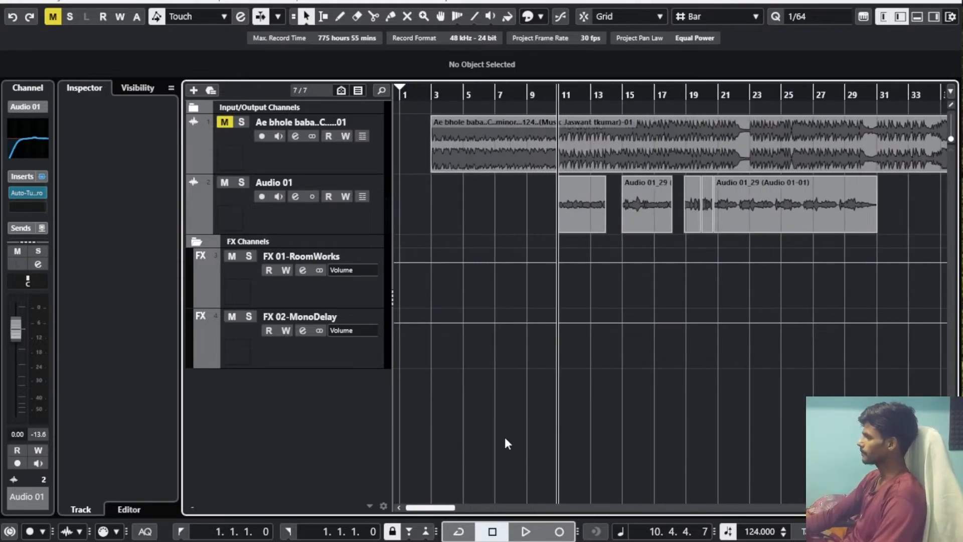
# Switch to OBS to check the recording and its audio levels, and return to the Cubase project.
pyautogui.click(509, 525)
pyautogui.click(516, 541)
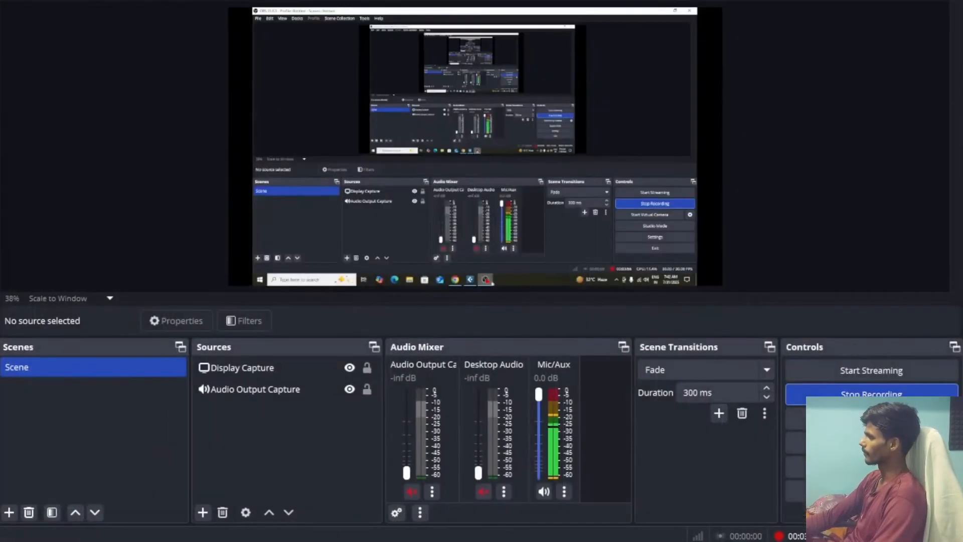
pyautogui.click(885, 0)
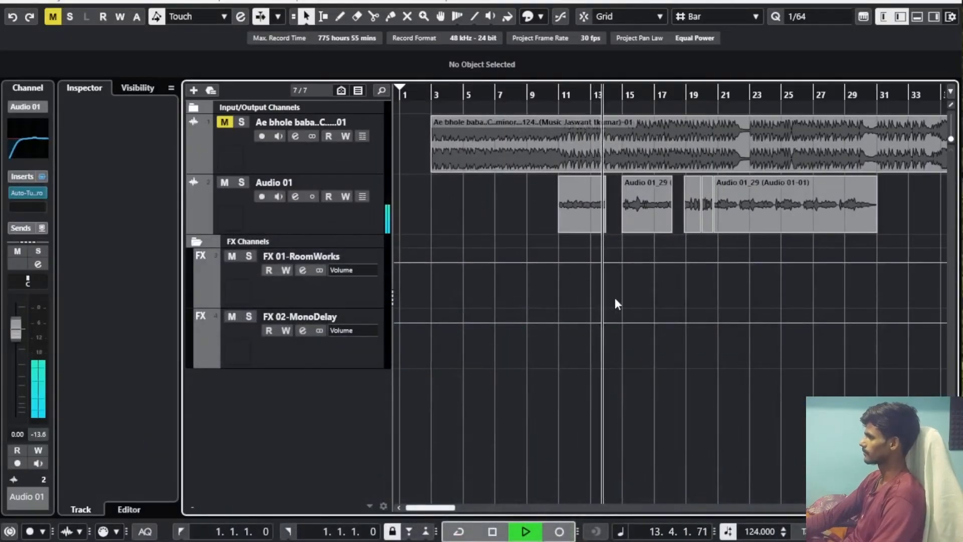
# Stop the running playback and audition the second vocal clip on Audio 01 from bar 15.
pyautogui.press('space')
pyautogui.click(624, 106)
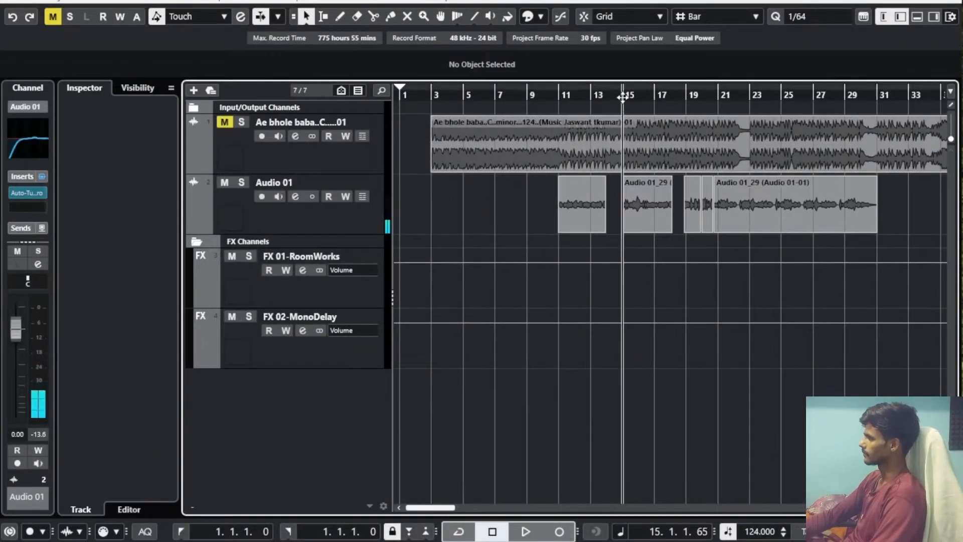
pyautogui.press('space')
pyautogui.press('space')
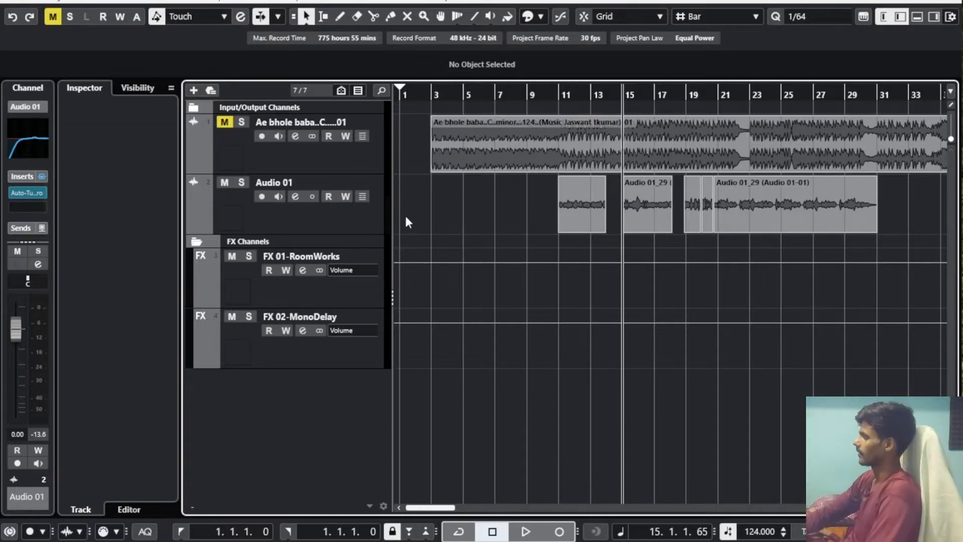
# Move the playhead back to the start of the first vocal clip on Audio 01.
pyautogui.press('h')
pyautogui.press('h')
pyautogui.press('h')
pyautogui.press('h')
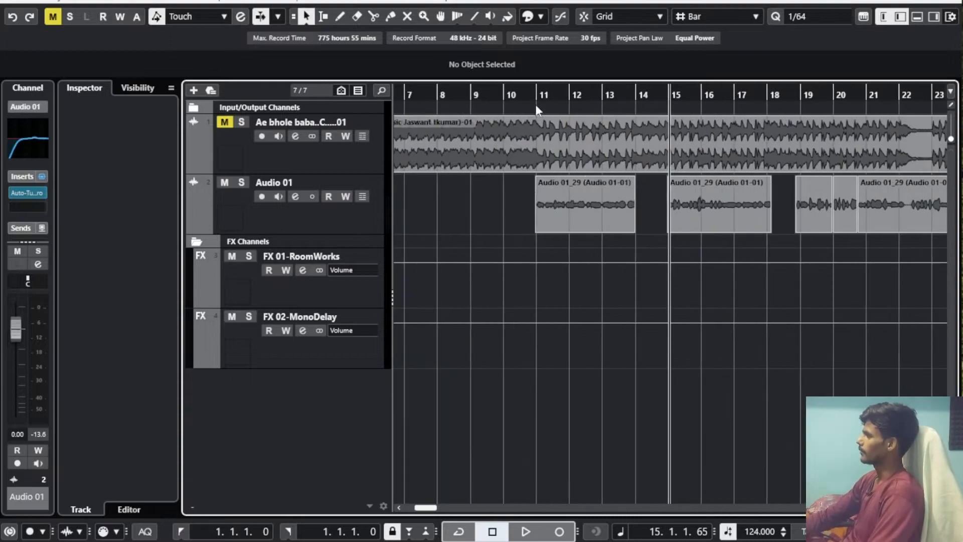
pyautogui.click(534, 95)
pyautogui.press('g')
pyautogui.press('g')
pyautogui.press('g')
pyautogui.press('g')
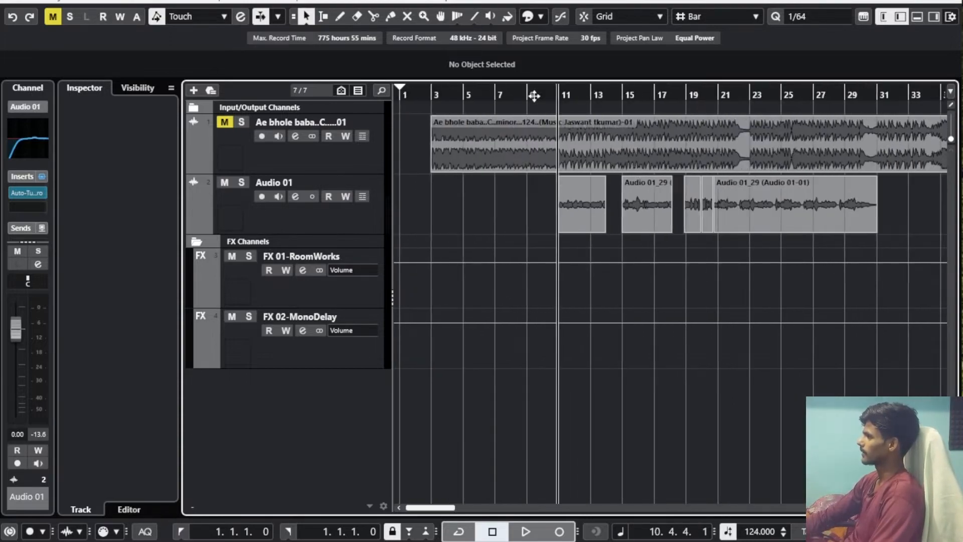
# Audition the third group of vocal clips on Audio 01, starting from bar 18.4.
pyautogui.press('h')
pyautogui.press('h')
pyautogui.press('h')
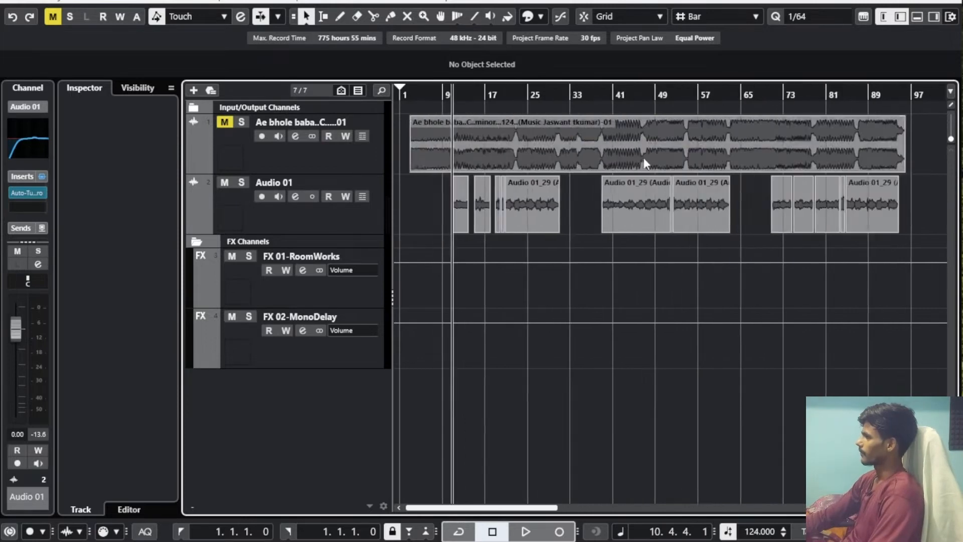
pyautogui.press('h')
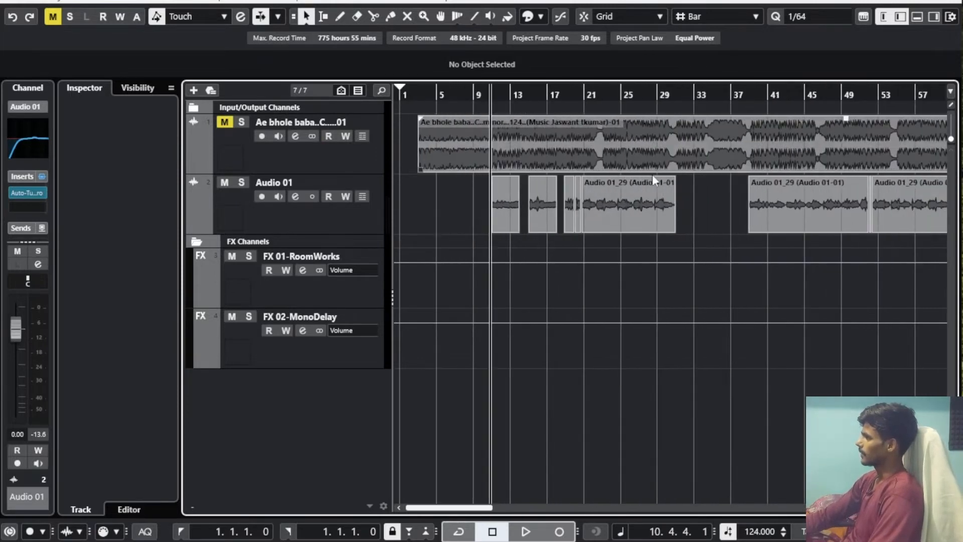
pyautogui.click(634, 95)
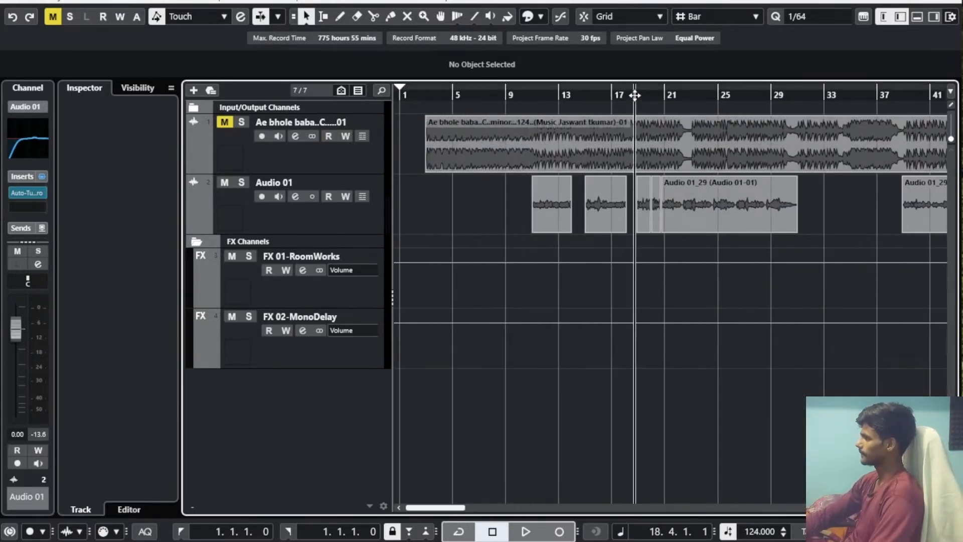
pyautogui.press('h')
pyautogui.press('h')
pyautogui.press('space')
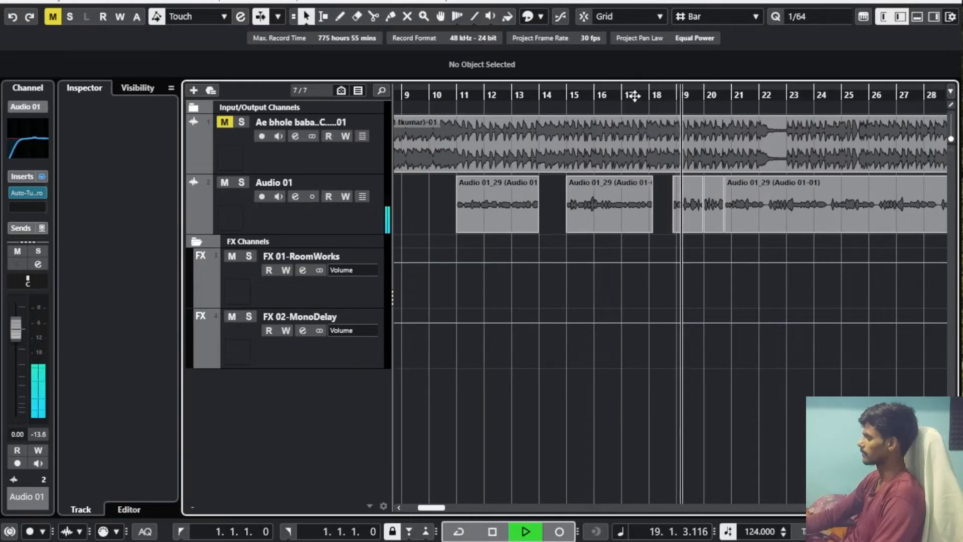
pyautogui.press('h')
pyautogui.press('h')
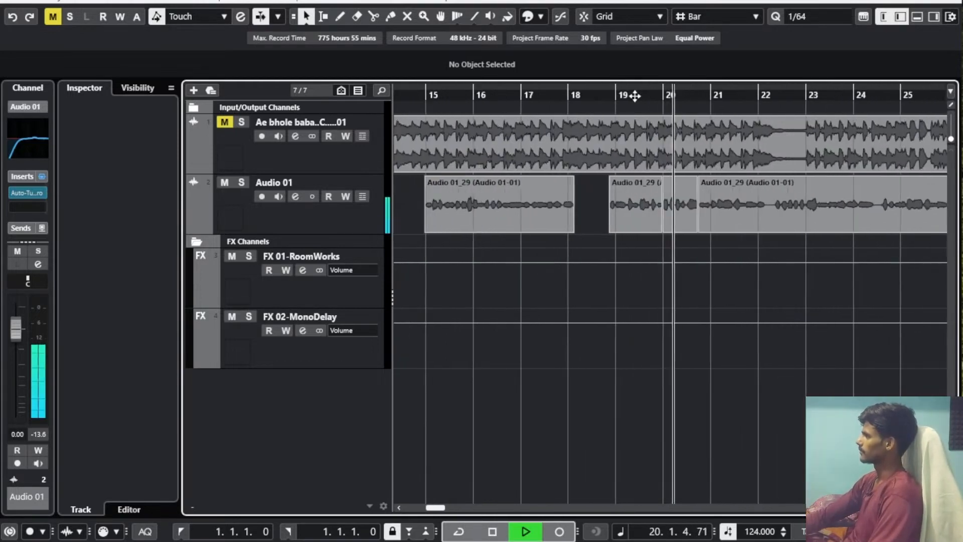
pyautogui.press('g')
pyautogui.press('g')
pyautogui.press('g')
pyautogui.press('g')
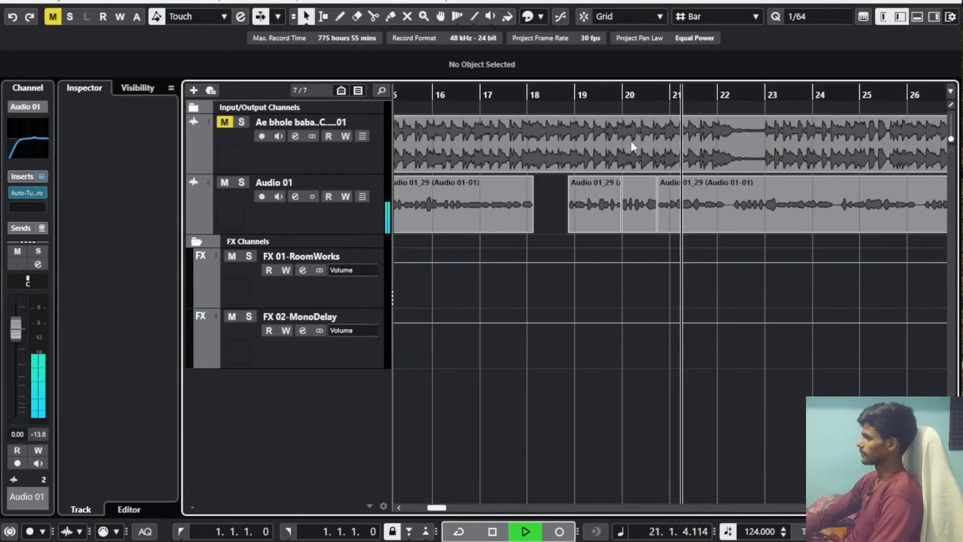
pyautogui.press('space')
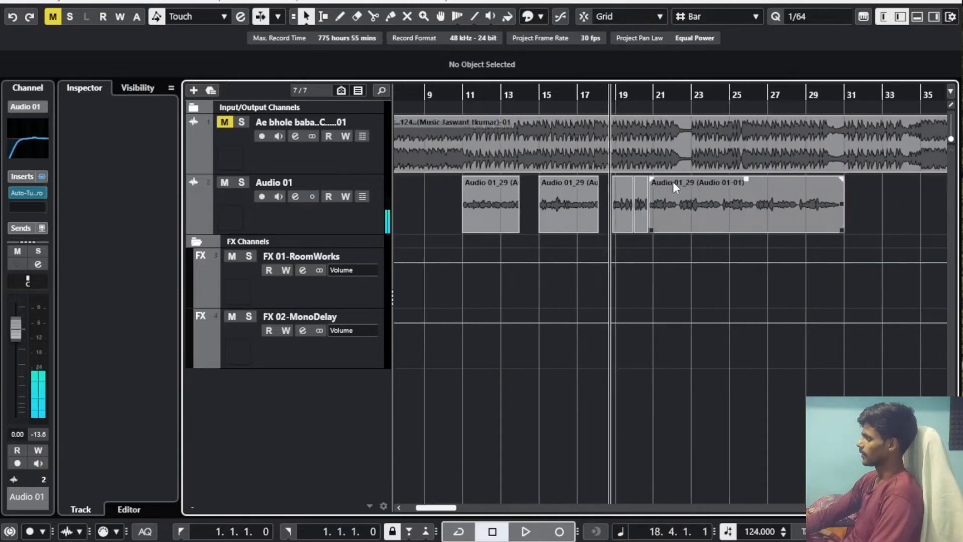
# Examine the layout of the Audio 01 vocal clips across the whole song and around the gap near bar 18.
pyautogui.press('g')
pyautogui.press('g')
pyautogui.press('g')
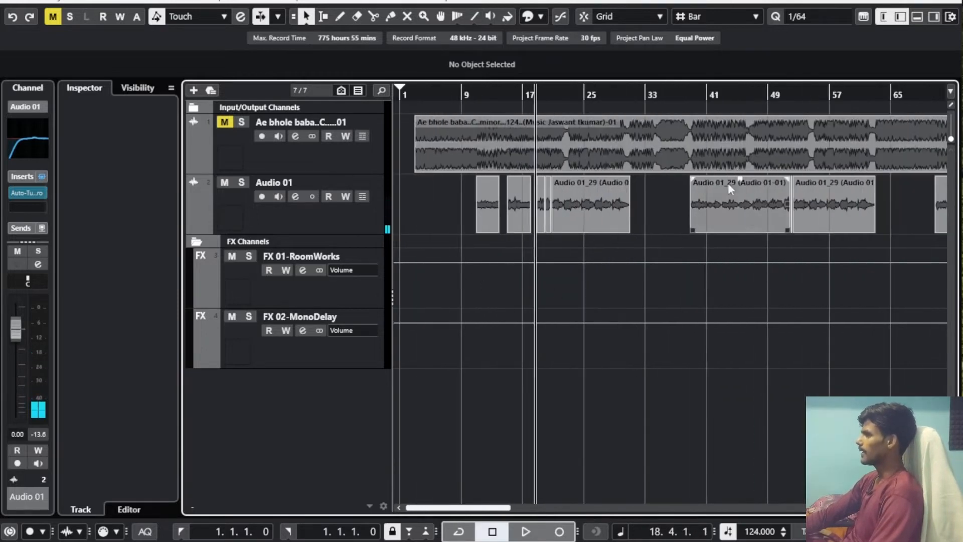
pyautogui.press('g')
pyautogui.press('g')
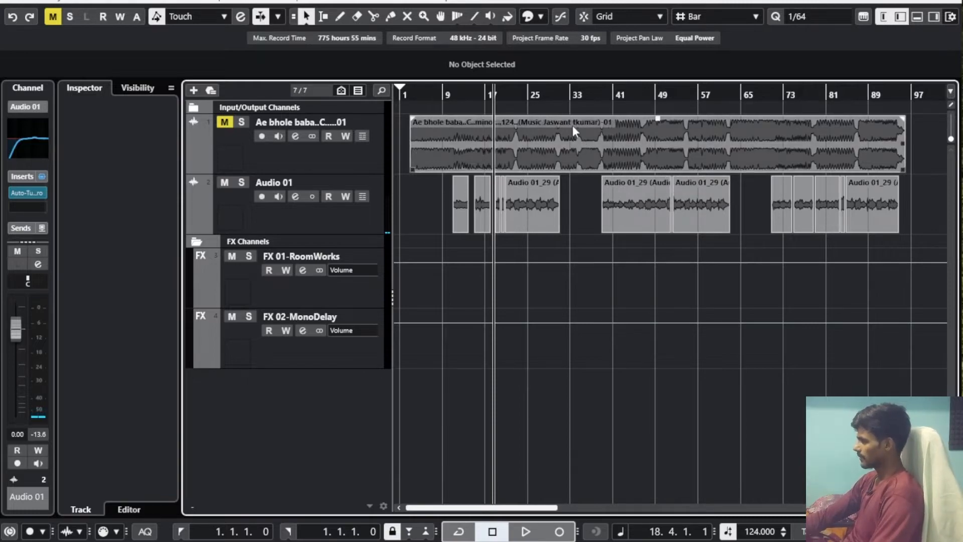
pyautogui.press('h')
pyautogui.press('h')
pyautogui.press('h')
pyautogui.press('h')
pyautogui.press('h')
pyautogui.press('h')
pyautogui.press('h')
pyautogui.press('h')
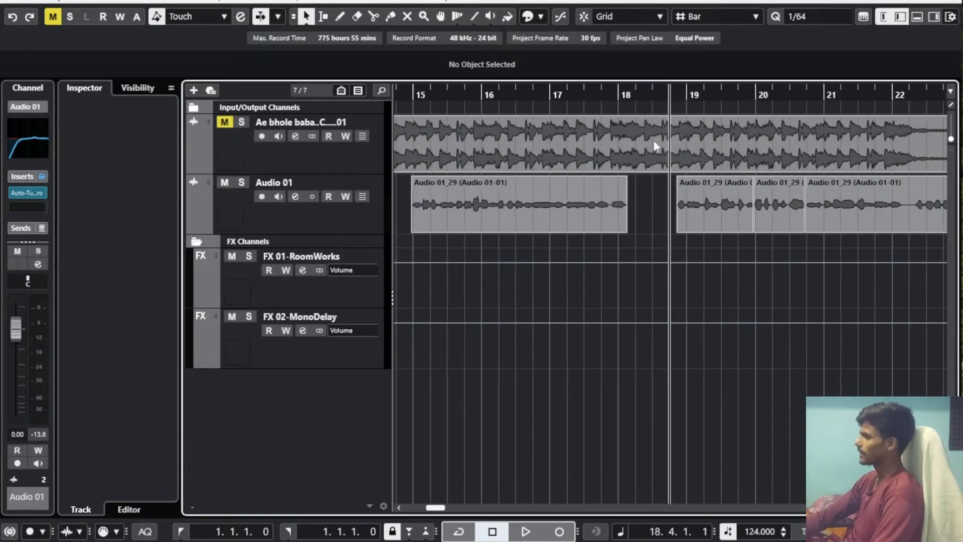
pyautogui.press('g')
pyautogui.press('g')
pyautogui.press('g')
pyautogui.press('g')
pyautogui.press('g')
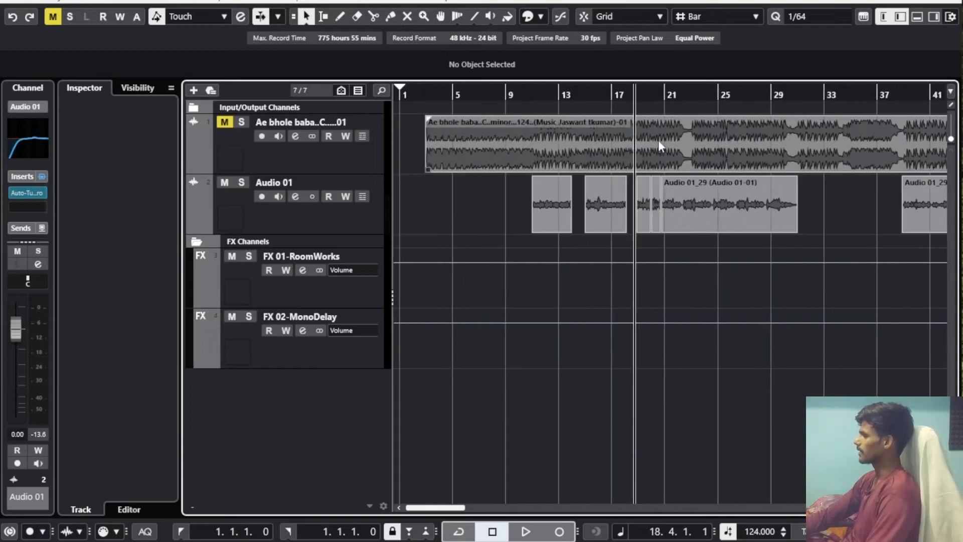
# Play the Audio 01 vocal again from bar 18.4 to about bar 27, following the clips at different magnifications.
pyautogui.press('h')
pyautogui.press('h')
pyautogui.press('h')
pyautogui.press('h')
pyautogui.press('h')
pyautogui.press('h')
pyautogui.press('h')
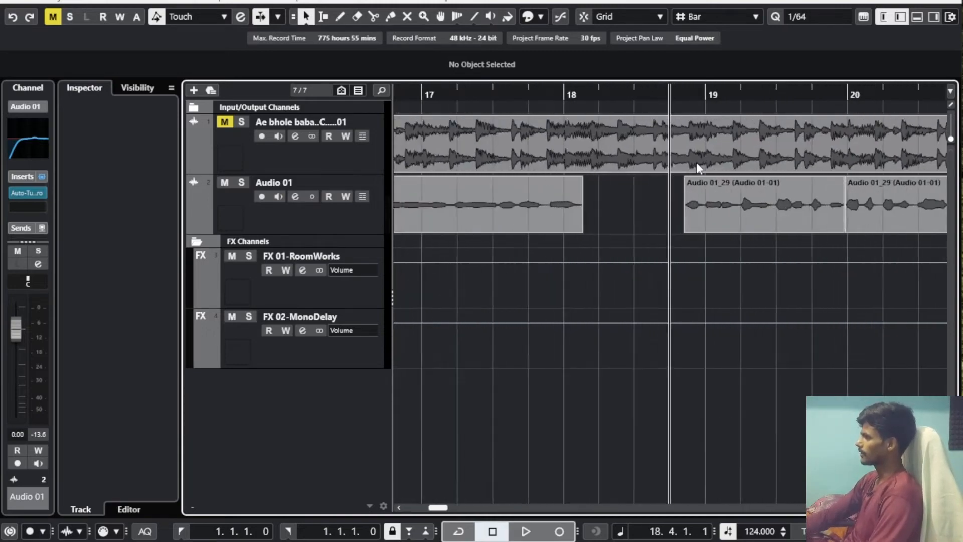
pyautogui.press('space')
pyautogui.press('g')
pyautogui.press('g')
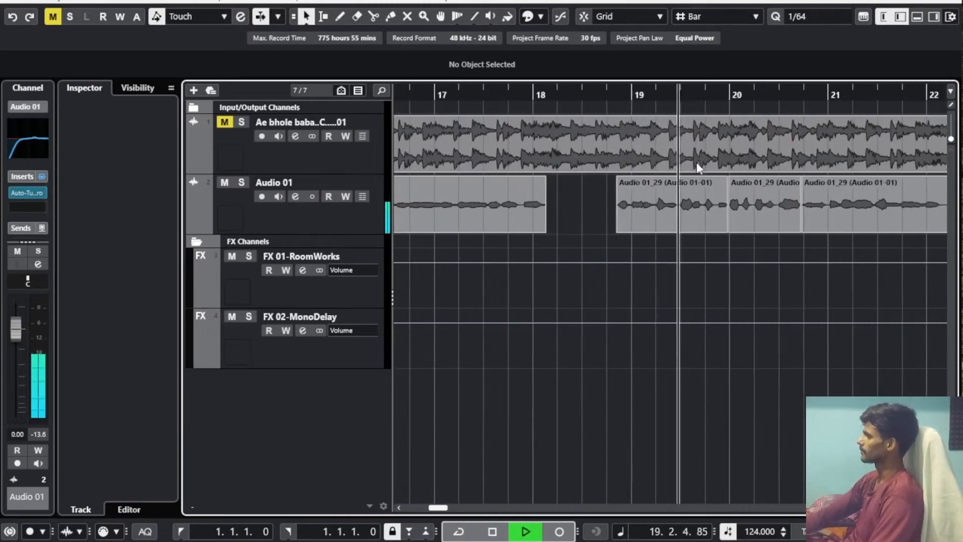
pyautogui.press('g')
pyautogui.press('g')
pyautogui.press('g')
pyautogui.press('g')
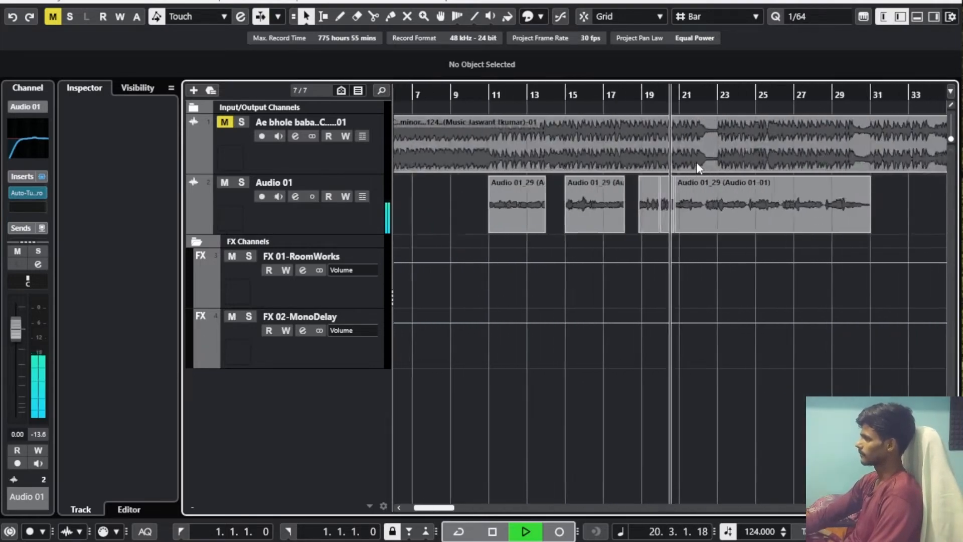
pyautogui.press('h')
pyautogui.press('h')
pyautogui.press('h')
pyautogui.press('h')
pyautogui.press('h')
pyautogui.press('g')
pyautogui.press('g')
pyautogui.press('g')
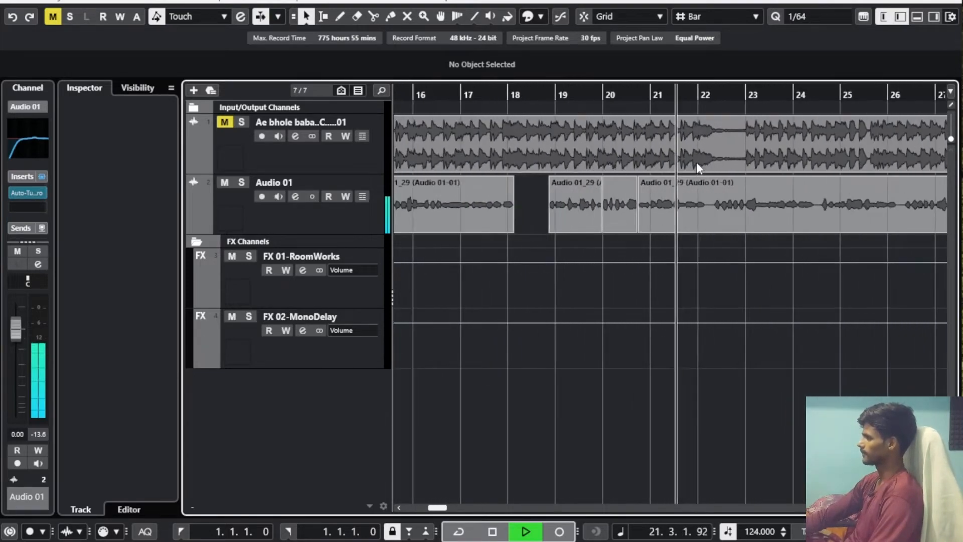
pyautogui.press('h')
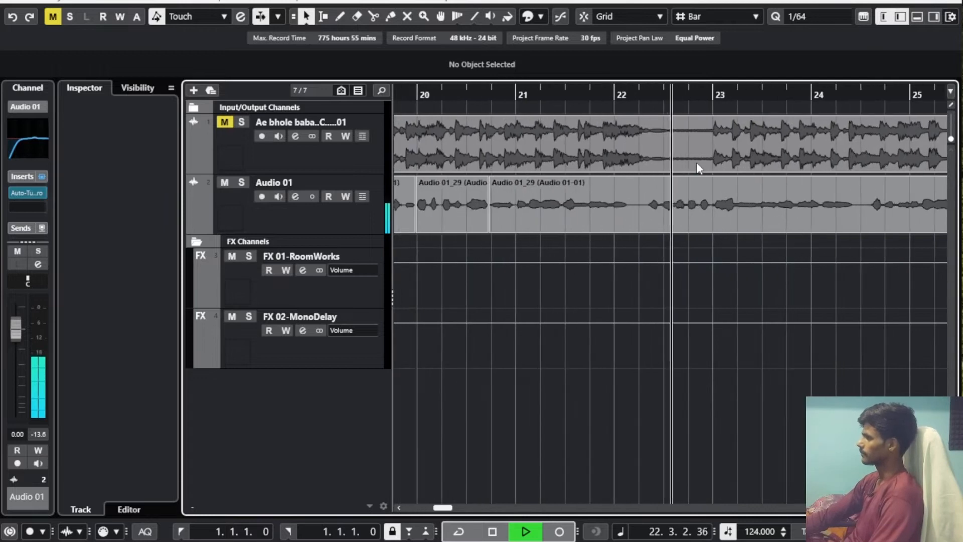
pyautogui.press('g')
pyautogui.press('g')
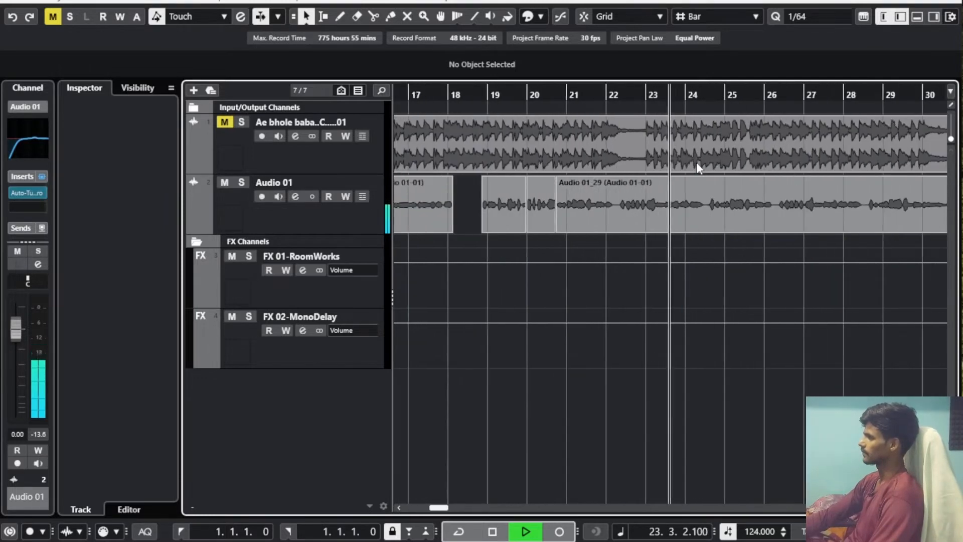
pyautogui.press('g')
pyautogui.press('g')
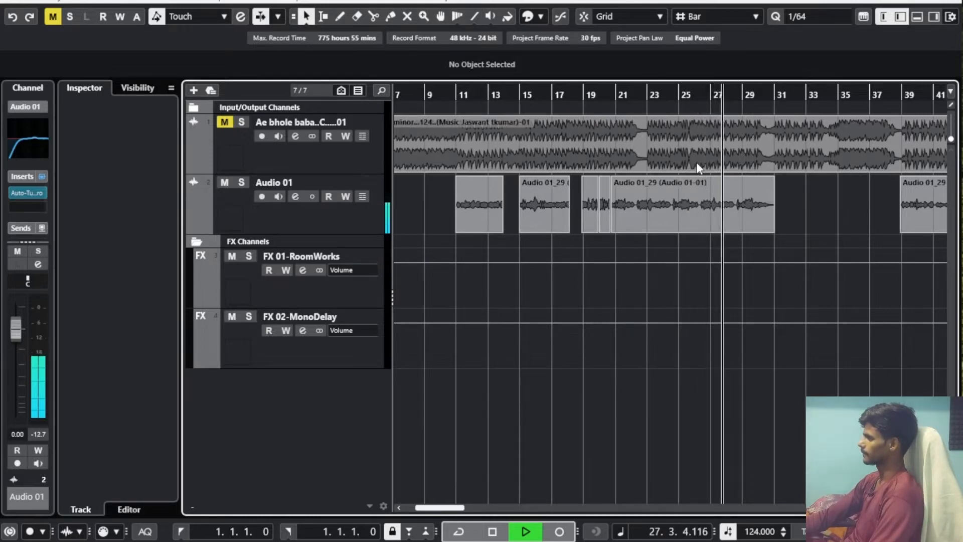
pyautogui.press('space')
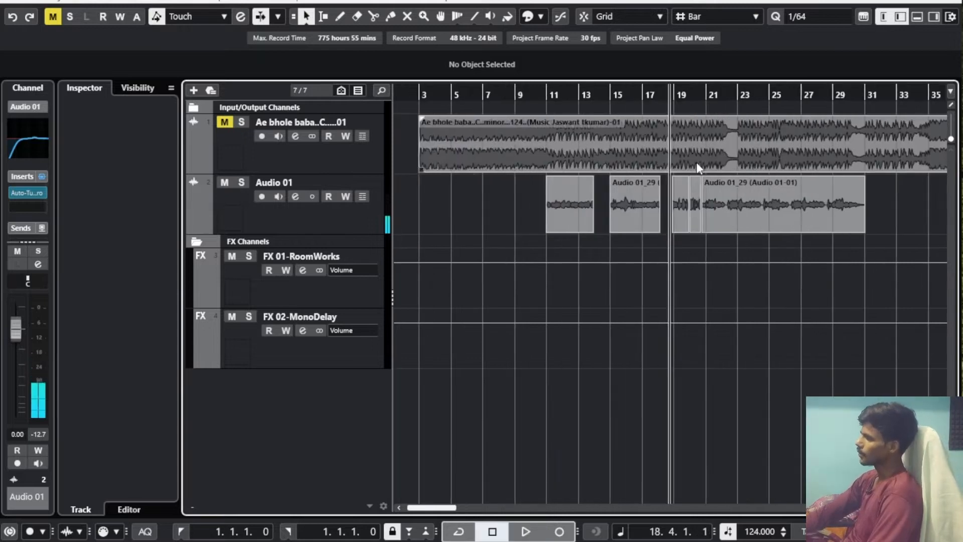
# Align the playhead closely with the start of the vocal clip just before bar 19.
pyautogui.press('h')
pyautogui.press('h')
pyautogui.press('h')
pyautogui.press('h')
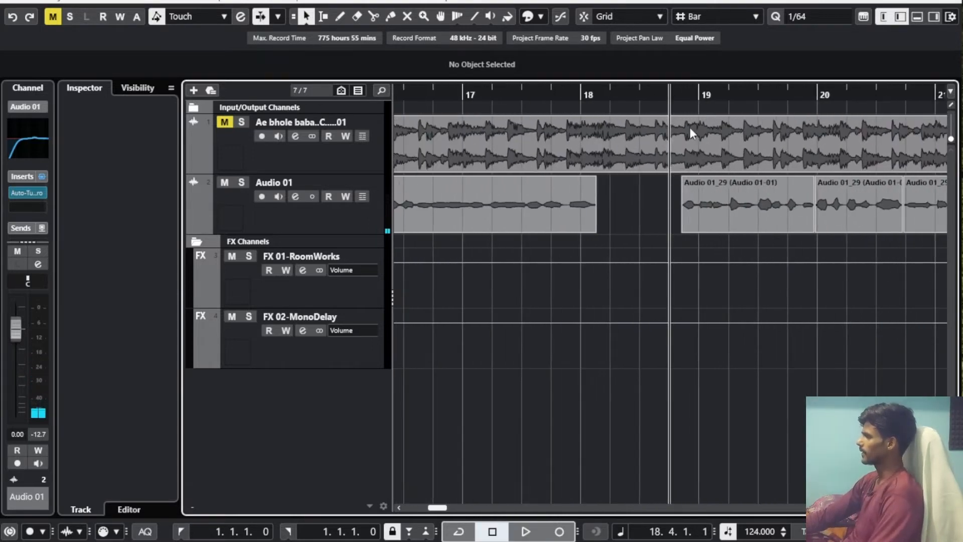
pyautogui.press('h')
pyautogui.click(686, 96)
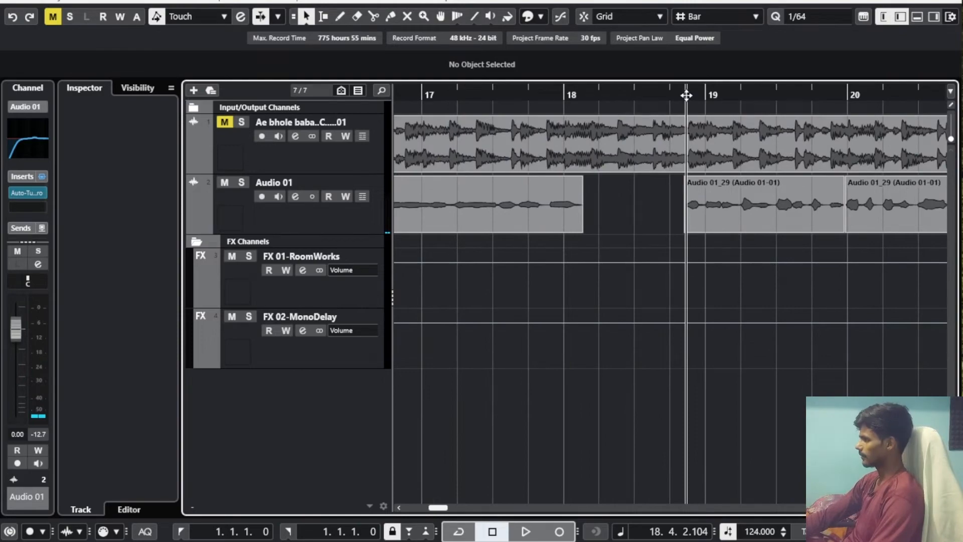
# Inspect the vocal clip boundaries around the playhead and compare them with the remaining clips along the full backing track.
pyautogui.press('g')
pyautogui.press('g')
pyautogui.press('g')
pyautogui.press('g')
pyautogui.press('g')
pyautogui.press('g')
pyautogui.press('g')
pyautogui.press('g')
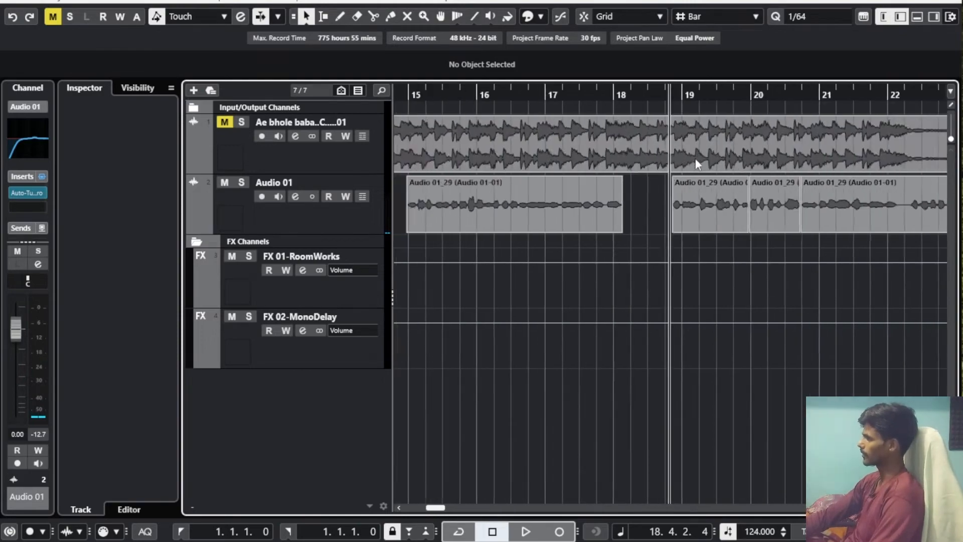
pyautogui.press('g')
pyautogui.press('h')
pyautogui.press('h')
pyautogui.press('h')
pyautogui.press('h')
pyautogui.press('h')
pyautogui.press('h')
pyautogui.press('h')
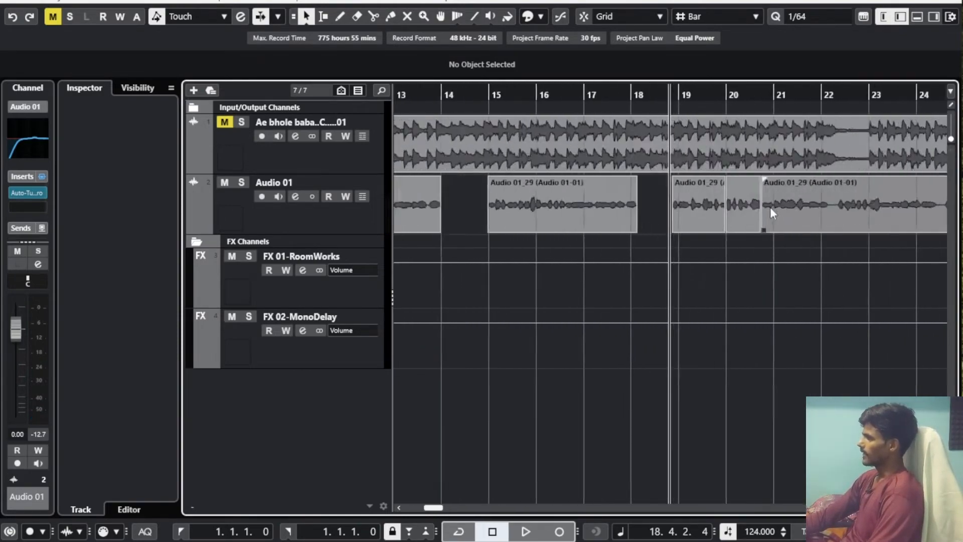
pyautogui.press('g')
pyautogui.press('g')
pyautogui.press('g')
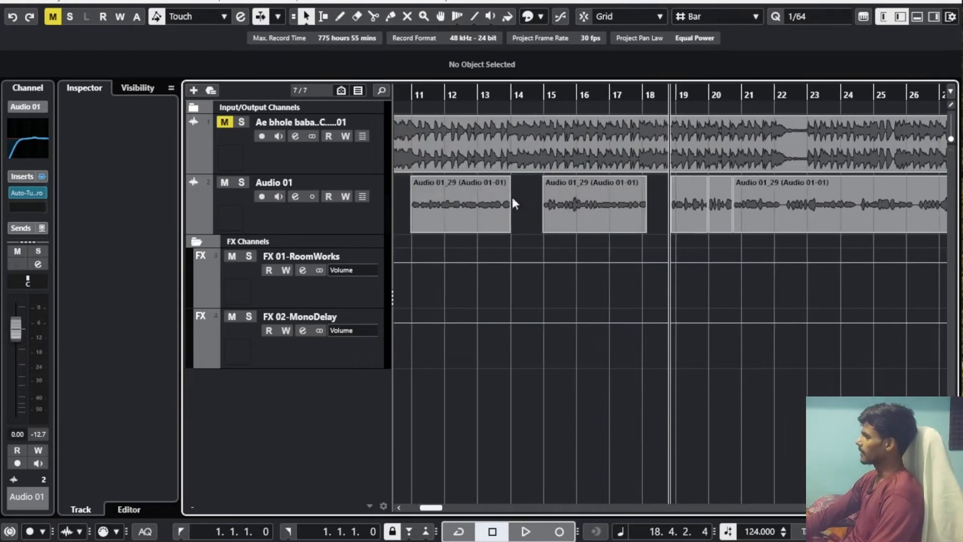
pyautogui.press('g')
pyautogui.press('g')
pyautogui.press('g')
pyautogui.press('g')
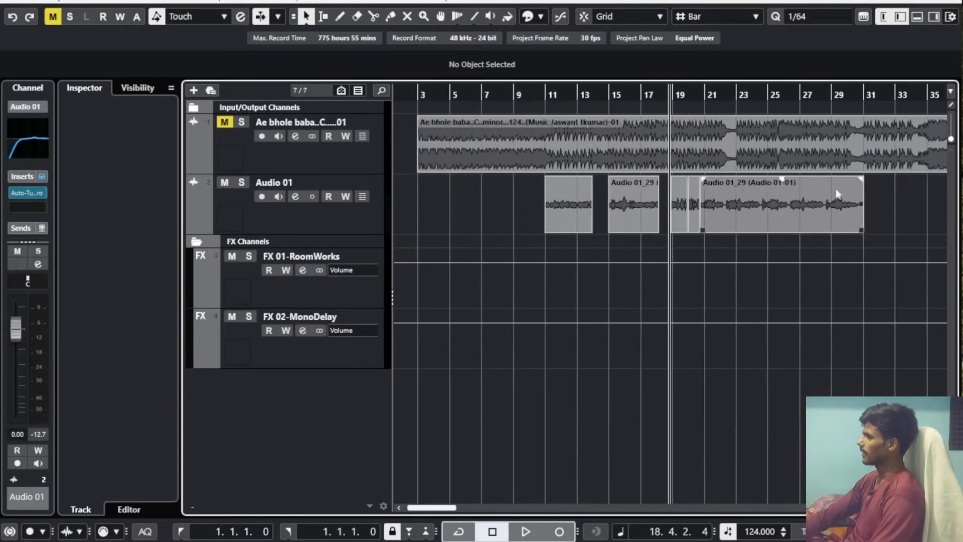
pyautogui.press('g')
pyautogui.press('g')
pyautogui.press('g')
pyautogui.press('g')
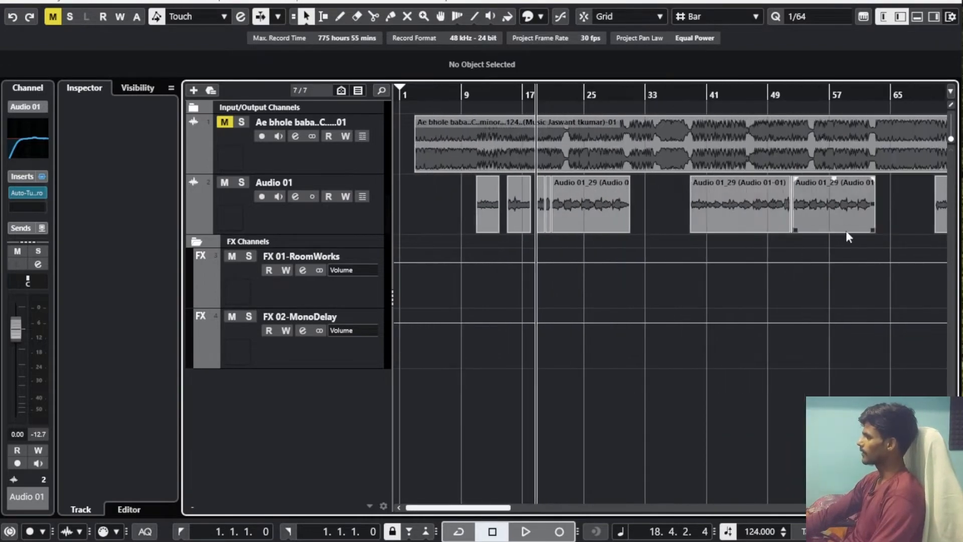
pyautogui.press('g')
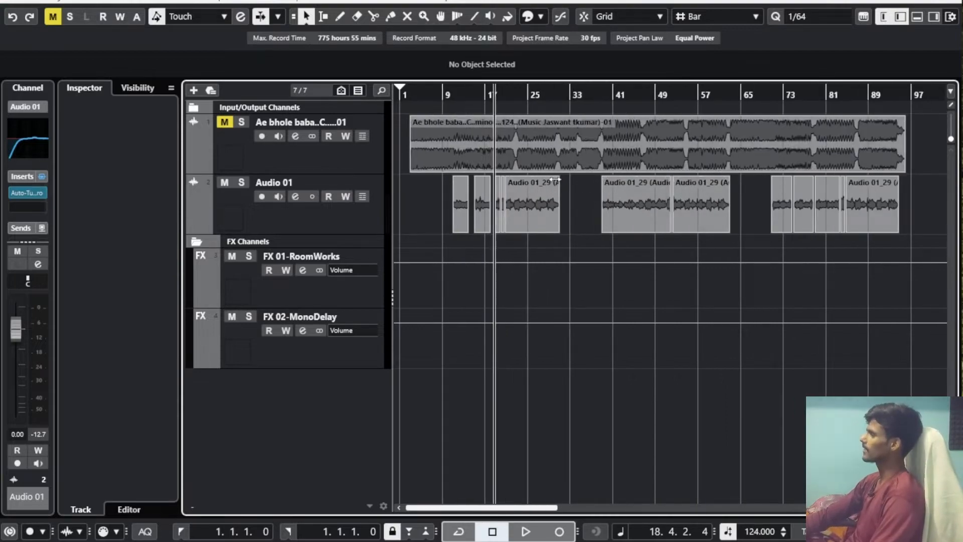
# Examine the Audio 01 clip boundary just before bar 19 closely, and compare the clip layout across the full song.
pyautogui.press('h')
pyautogui.press('h')
pyautogui.press('h')
pyautogui.press('h')
pyautogui.press('h')
pyautogui.press('h')
pyautogui.press('h')
pyautogui.press('h')
pyautogui.press('h')
pyautogui.press('h')
pyautogui.press('h')
pyautogui.press('h')
pyautogui.press('h')
pyautogui.press('h')
pyautogui.press('h')
pyautogui.press('h')
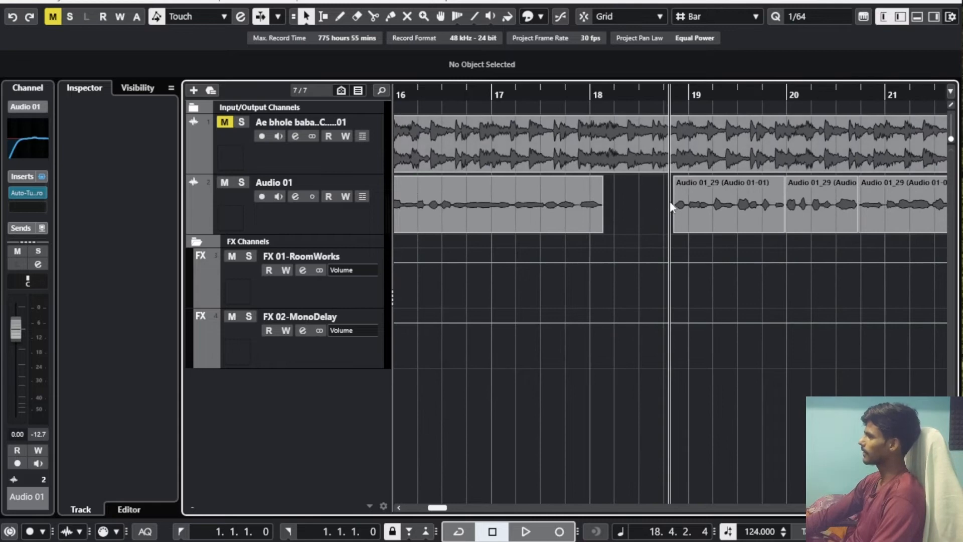
pyautogui.press('g')
pyautogui.press('g')
pyautogui.press('g')
pyautogui.press('g')
pyautogui.press('g')
pyautogui.press('g')
pyautogui.press('g')
pyautogui.press('g')
pyautogui.press('g')
pyautogui.press('g')
pyautogui.press('g')
pyautogui.press('g')
pyautogui.press('g')
pyautogui.press('g')
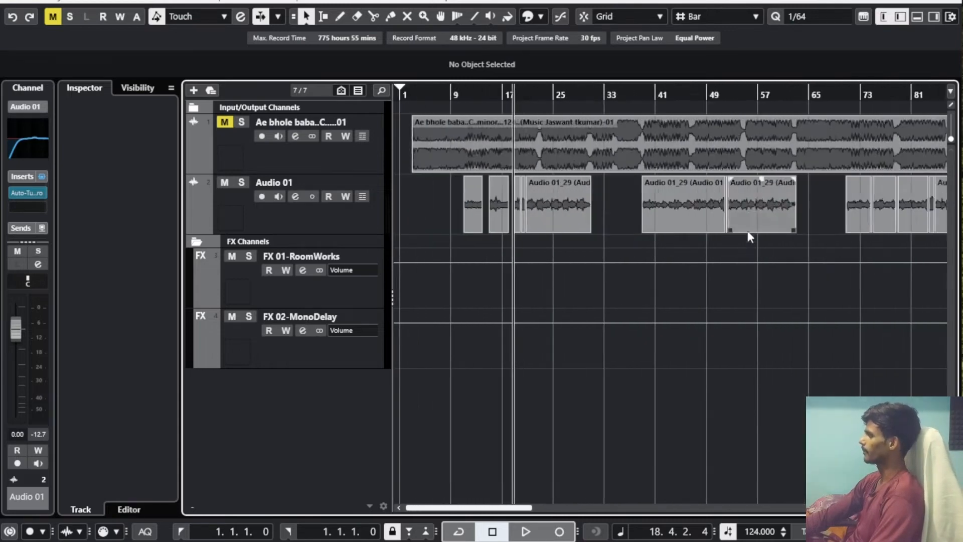
pyautogui.press('g')
pyautogui.press('g')
pyautogui.press('g')
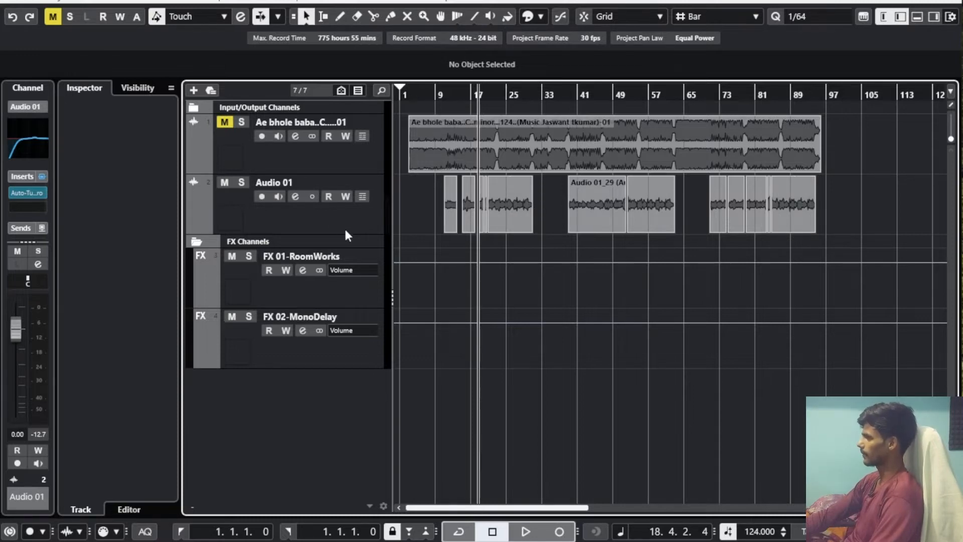
# Select the Audio 01 track and open its channel settings, placing the window clear over the project.
pyautogui.click(323, 219)
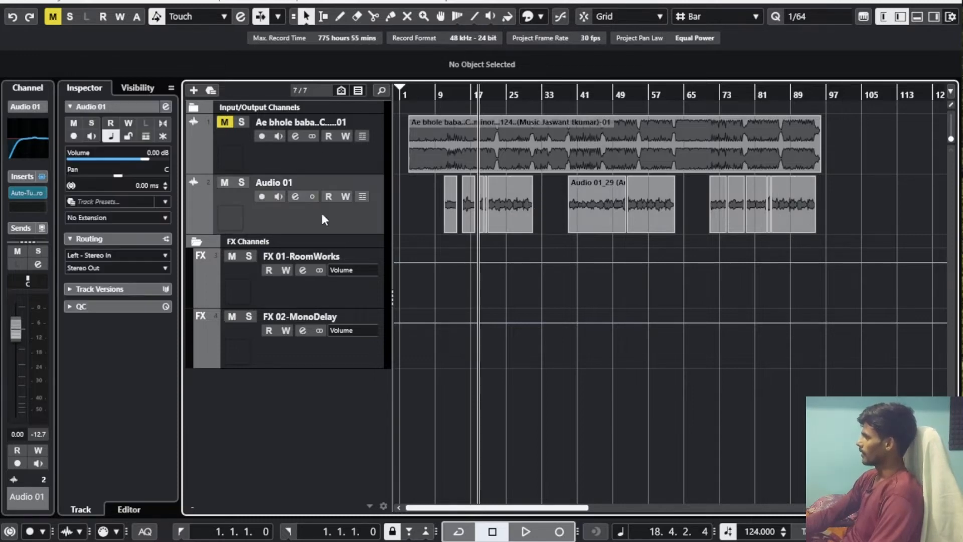
pyautogui.click(296, 196)
pyautogui.moveTo(433, 94); pyautogui.dragTo(439, 85)
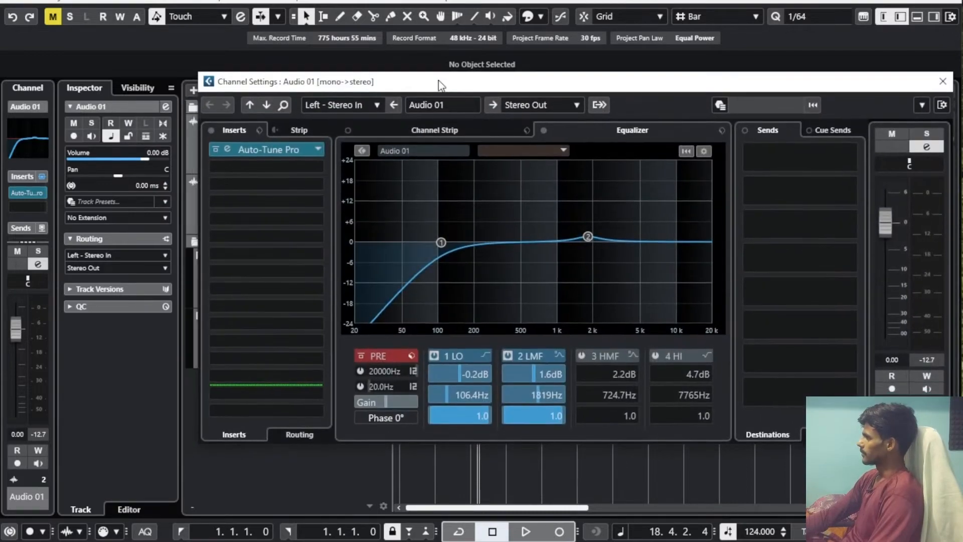
# Review the Auto-Tune Pro settings on Audio 01 while playing the vocal from bar 18.4, and close the plug-in.
pyautogui.click(260, 153)
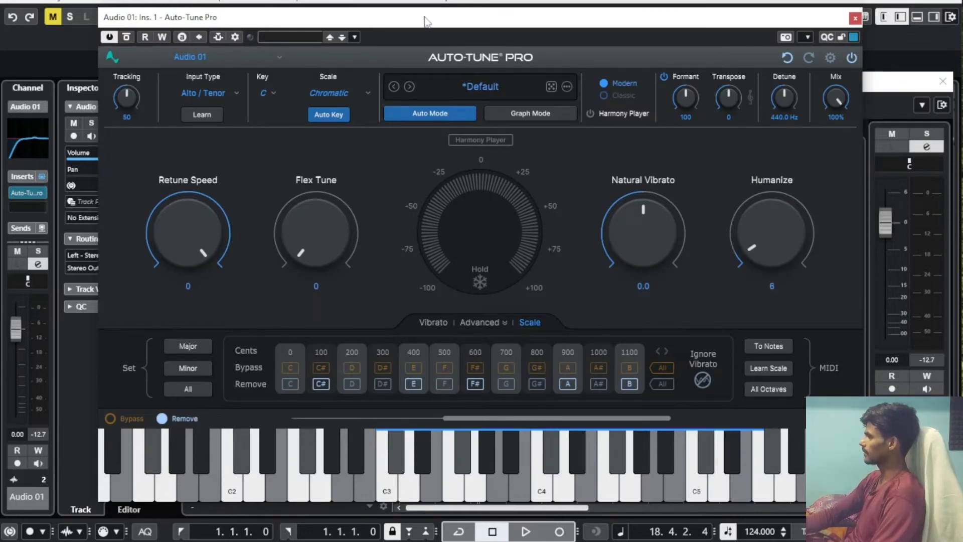
pyautogui.moveTo(426, 21); pyautogui.dragTo(437, 26)
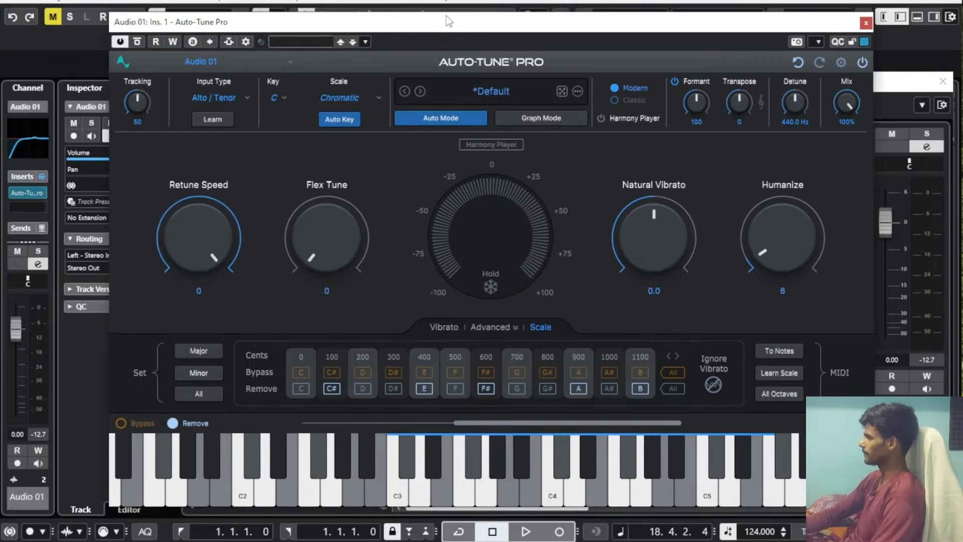
pyautogui.press('space')
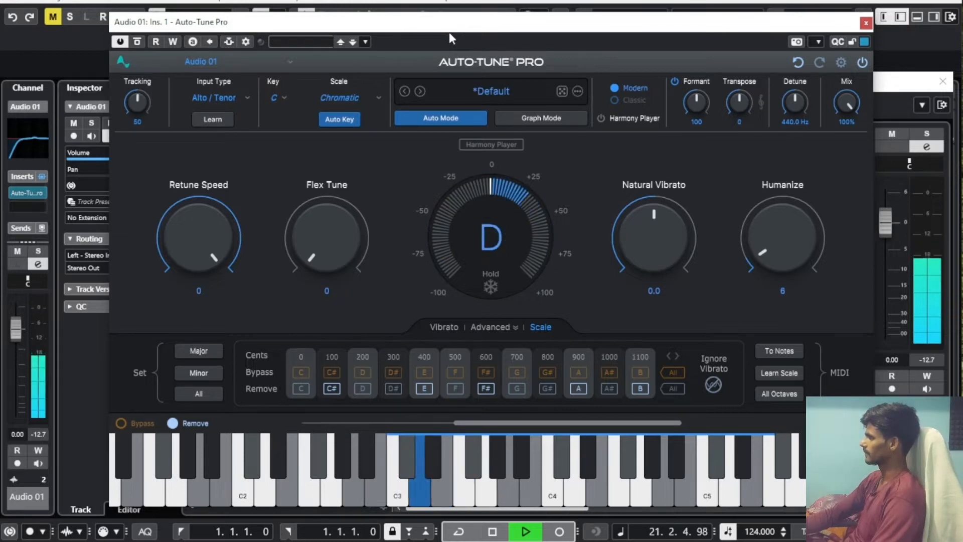
pyautogui.press('space')
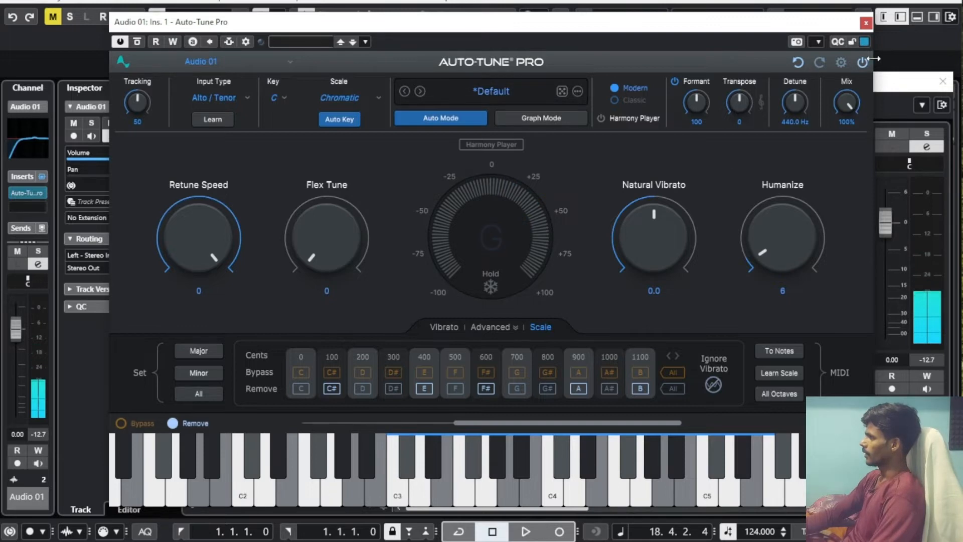
pyautogui.click(865, 23)
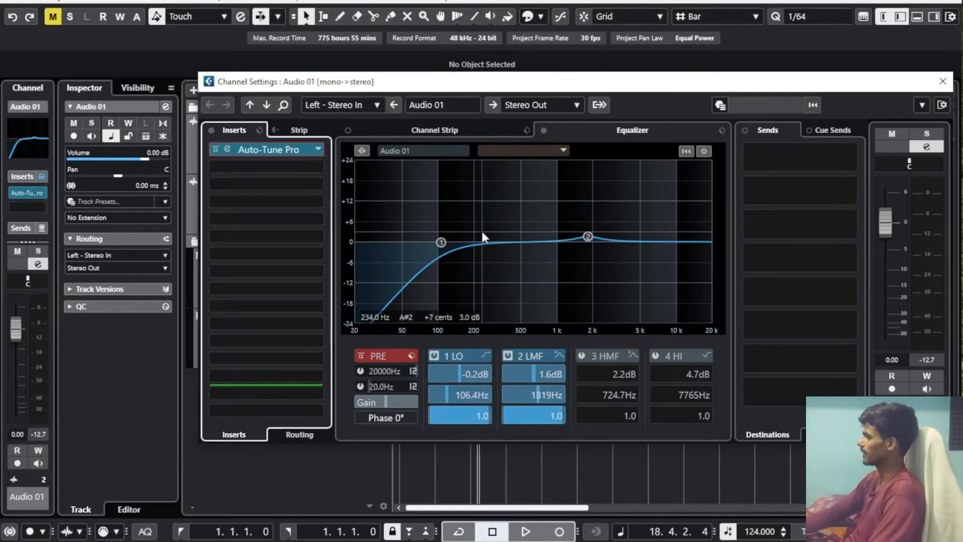
# Play the vocal and adjust the EQ's LO band to 103.7 Hz with 0.4 dB gain.
pyautogui.press('space')
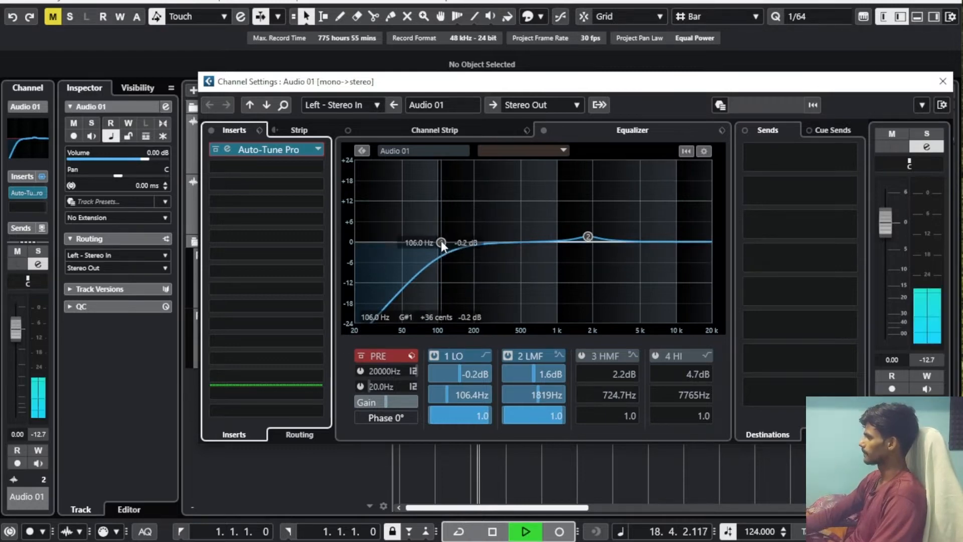
pyautogui.moveTo(441, 242); pyautogui.dragTo(445, 246)
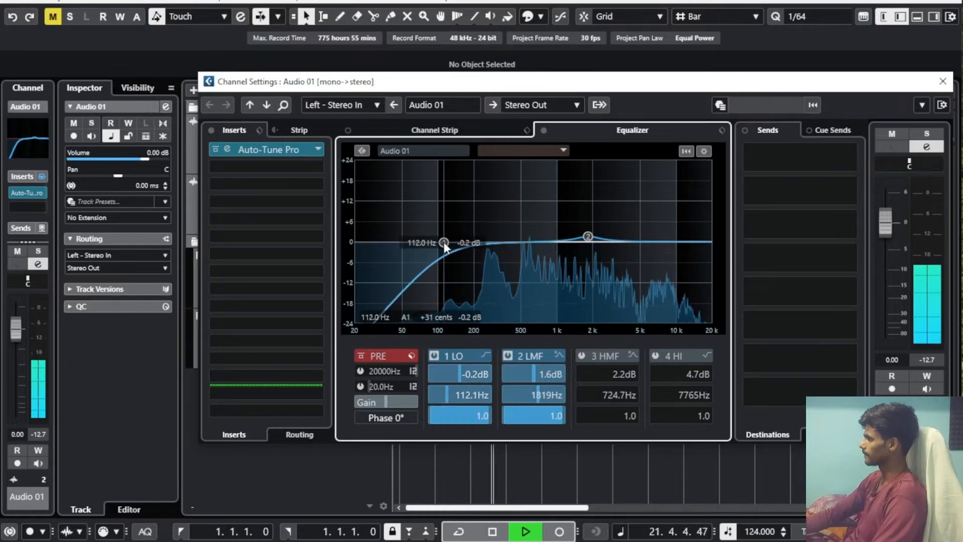
pyautogui.press('space')
pyautogui.doubleClick(441, 243)
pyautogui.doubleClick(440, 242)
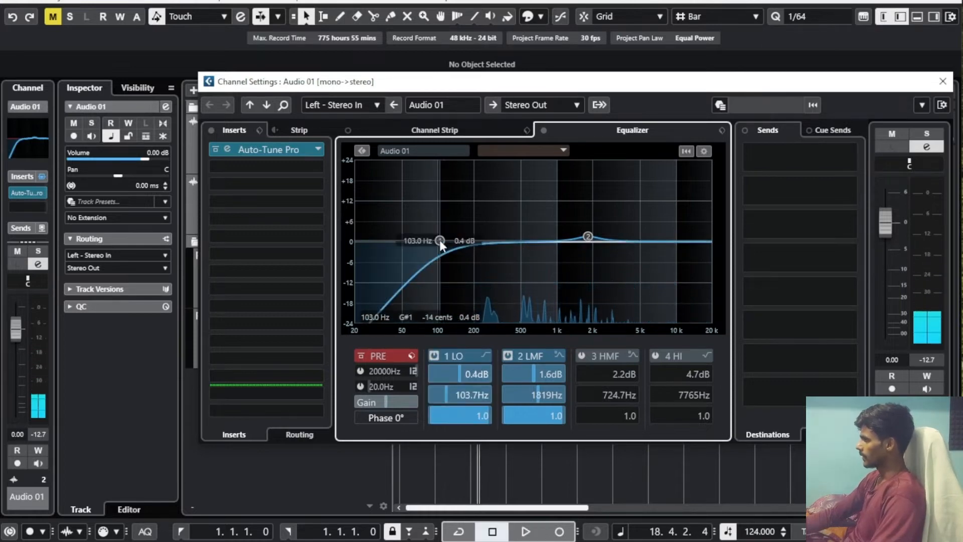
pyautogui.doubleClick(440, 242)
pyautogui.doubleClick(441, 242)
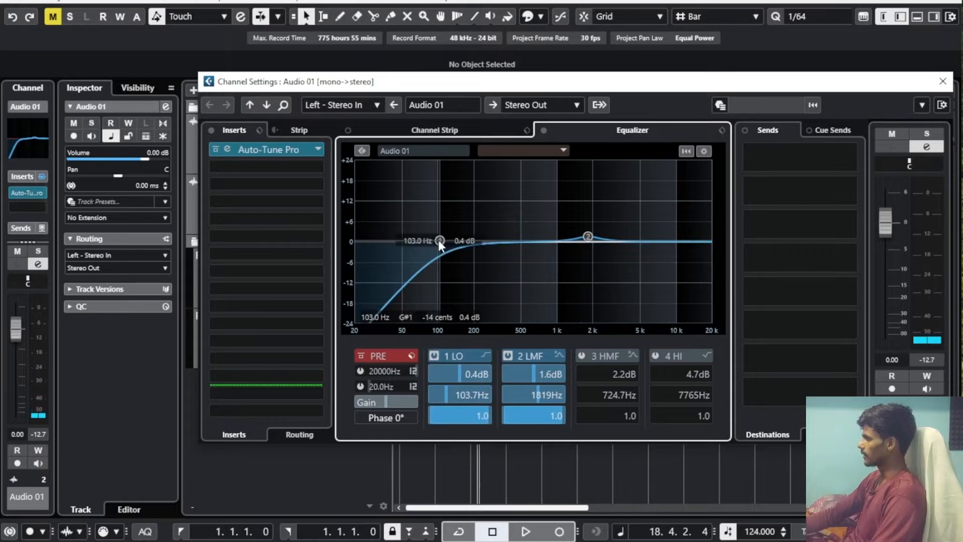
# Try the HMF band at 121.2 Hz with 0.4 dB gain during playback, and switch off the LMF and HMF bands.
pyautogui.doubleClick(414, 240)
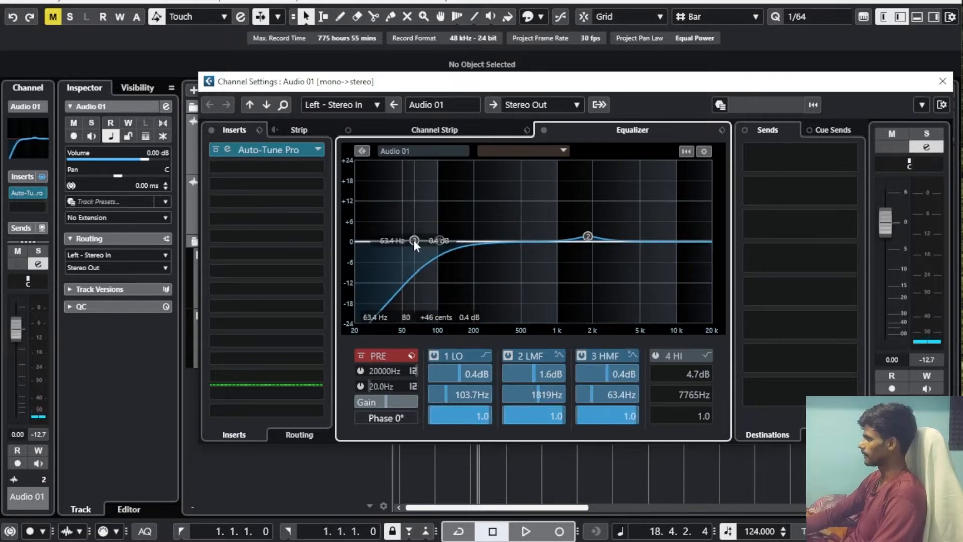
pyautogui.moveTo(413, 240); pyautogui.dragTo(447, 240)
pyautogui.press('space')
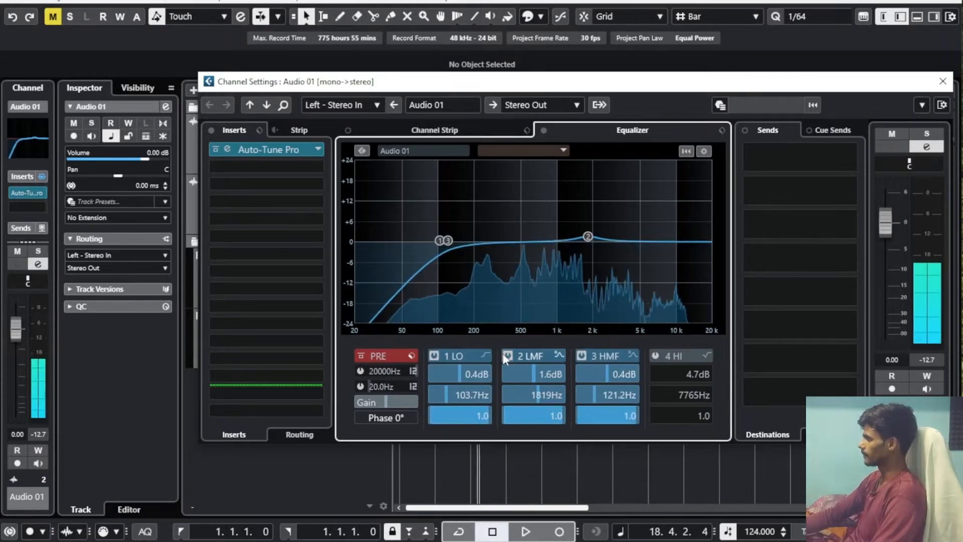
pyautogui.click(508, 355)
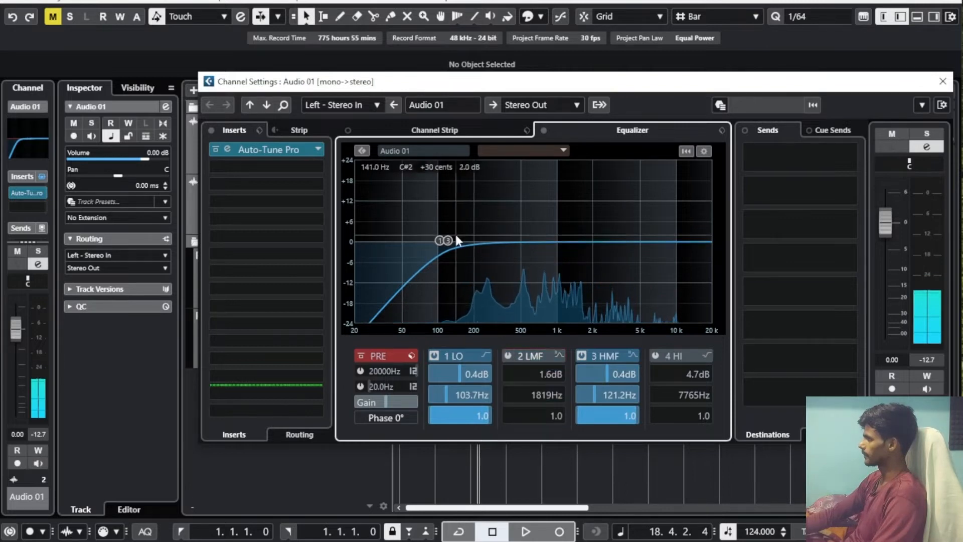
pyautogui.click(581, 355)
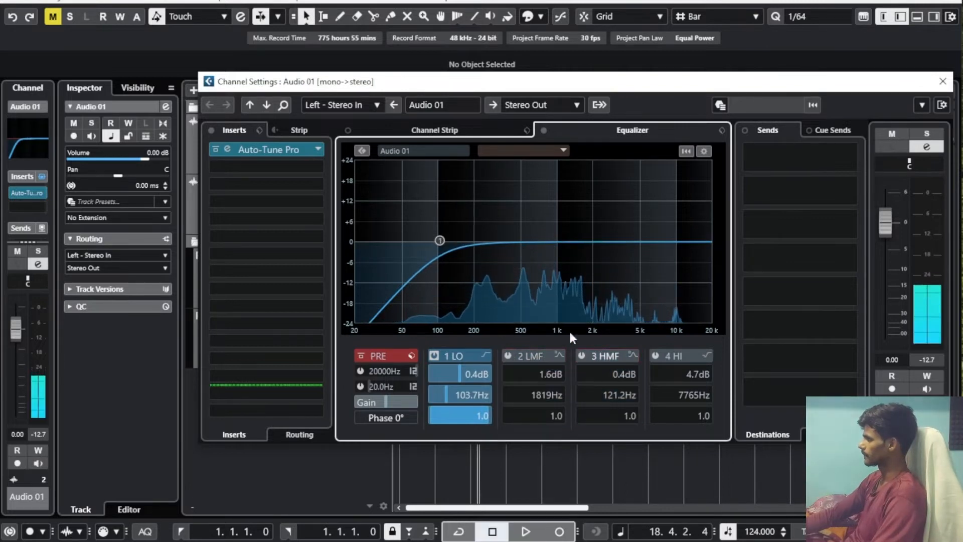
# Enable the LMF band and shape it into a narrow cut of about -3.1 dB at 753 Hz with Q 5.9.
pyautogui.click(509, 355)
pyautogui.moveTo(582, 240); pyautogui.dragTo(546, 255)
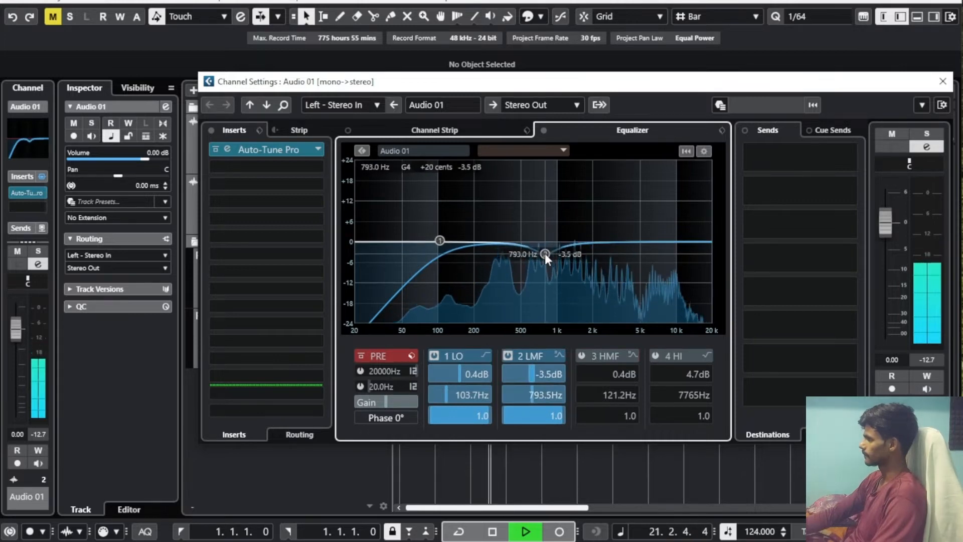
pyautogui.scroll(5, 544, 253)
pyautogui.scroll(3, 545, 254)
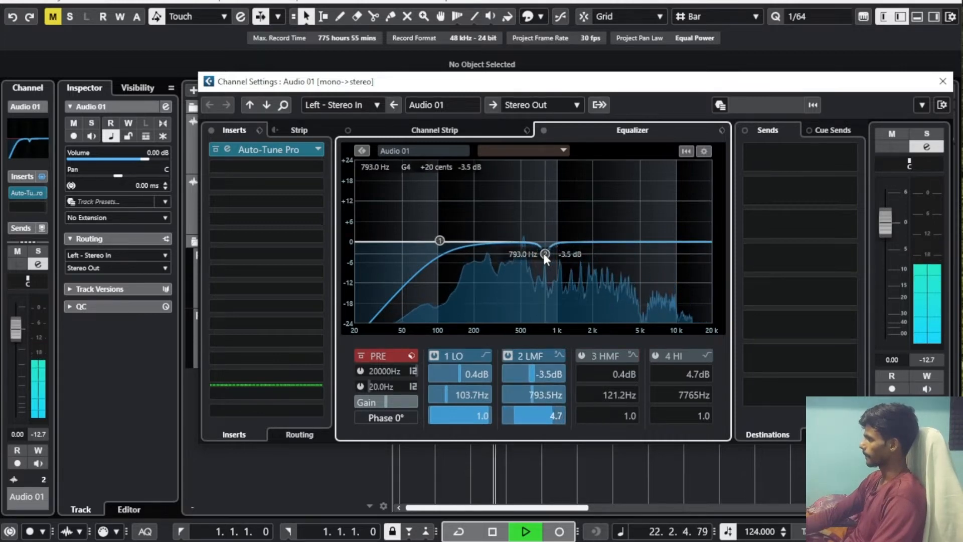
pyautogui.moveTo(546, 254); pyautogui.dragTo(543, 252)
pyautogui.press('space')
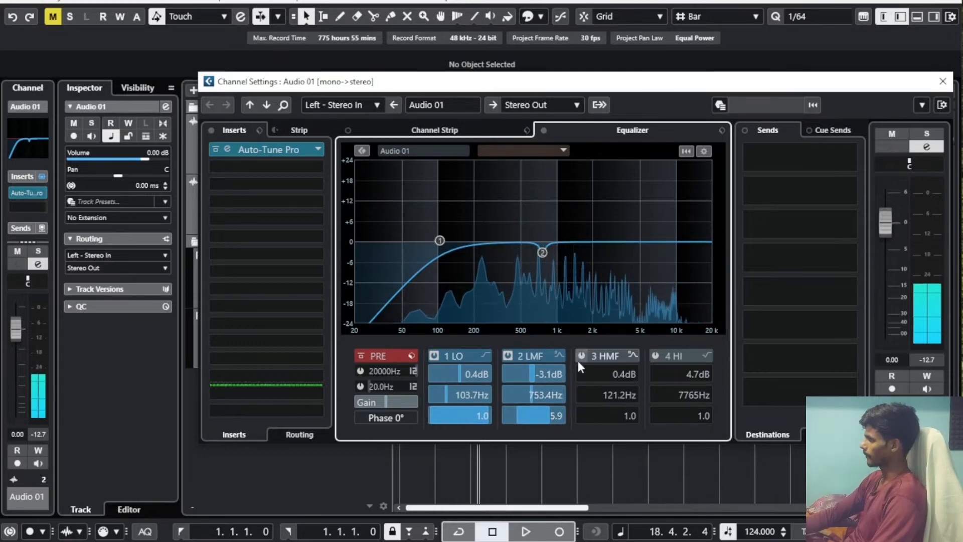
# Enable the HMF band and shape it into a narrow cut of about -4.7 dB at 1233 Hz with Q 7.0.
pyautogui.click(581, 356)
pyautogui.moveTo(449, 239); pyautogui.dragTo(567, 258)
pyautogui.press('space')
pyautogui.scroll(15, 567, 257)
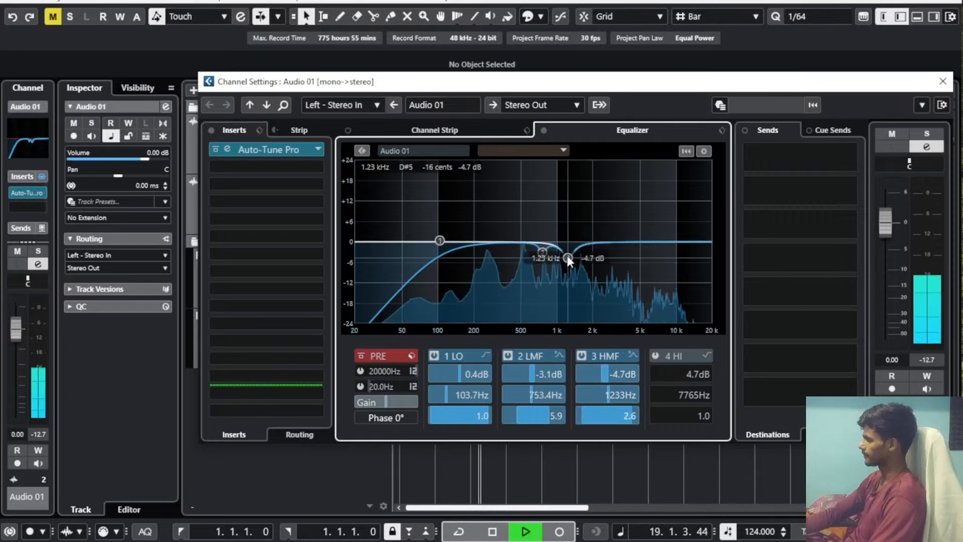
pyautogui.press('space')
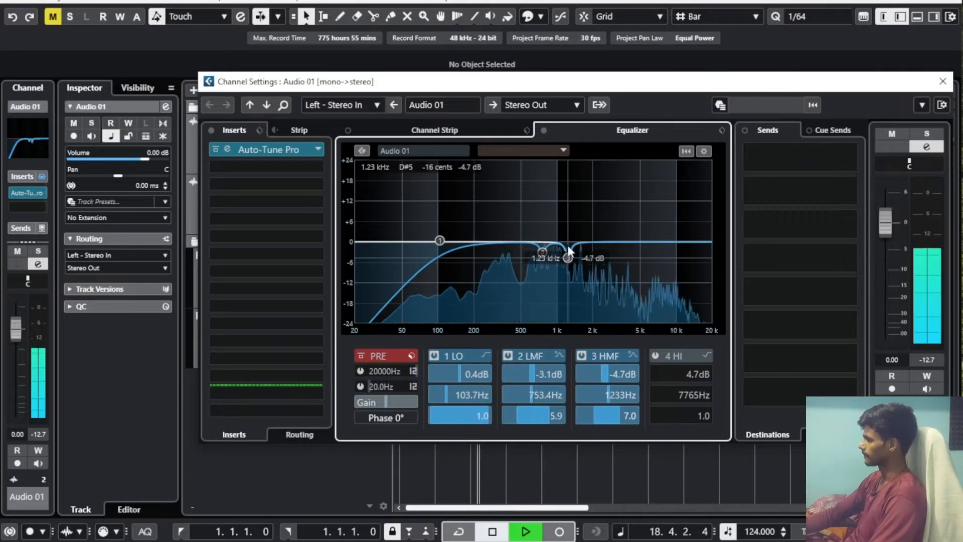
# Refine the cuts during playback to about -3.3 dB at 688 Hz for LMF and -3.9 dB at 1083 Hz for HMF.
pyautogui.press('space')
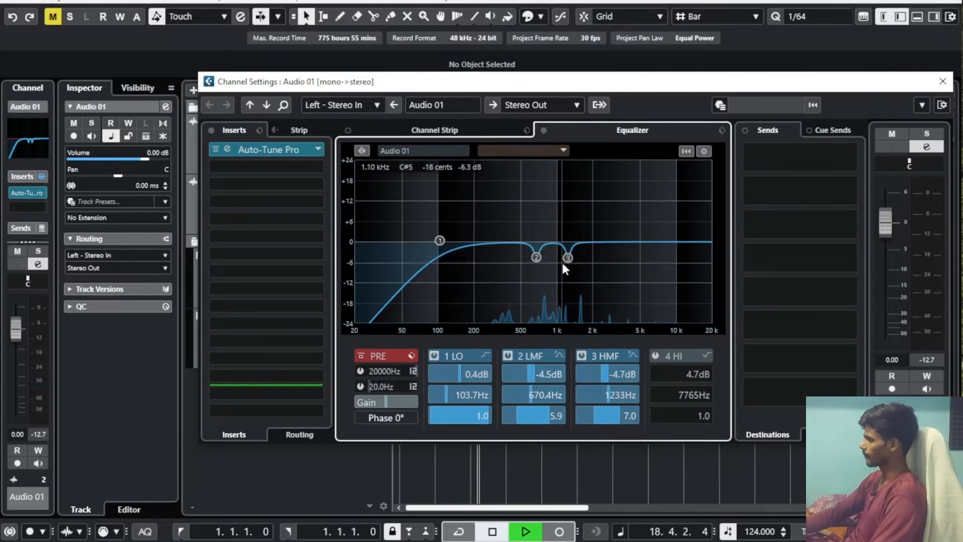
pyautogui.moveTo(569, 259); pyautogui.dragTo(537, 253)
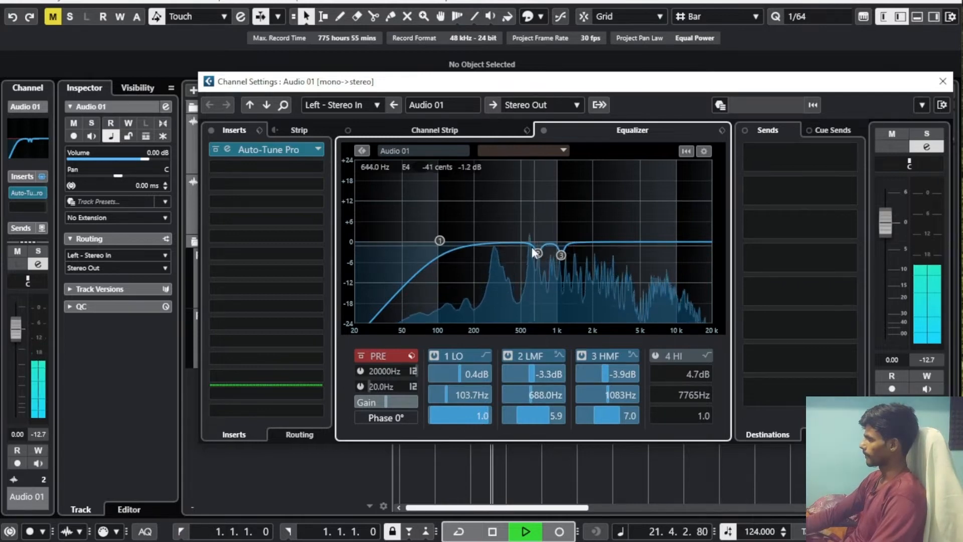
pyautogui.press('space')
# Enable the HI band and set its boost to about 4.3 dB at 7566 Hz while the vocal plays.
pyautogui.click(656, 356)
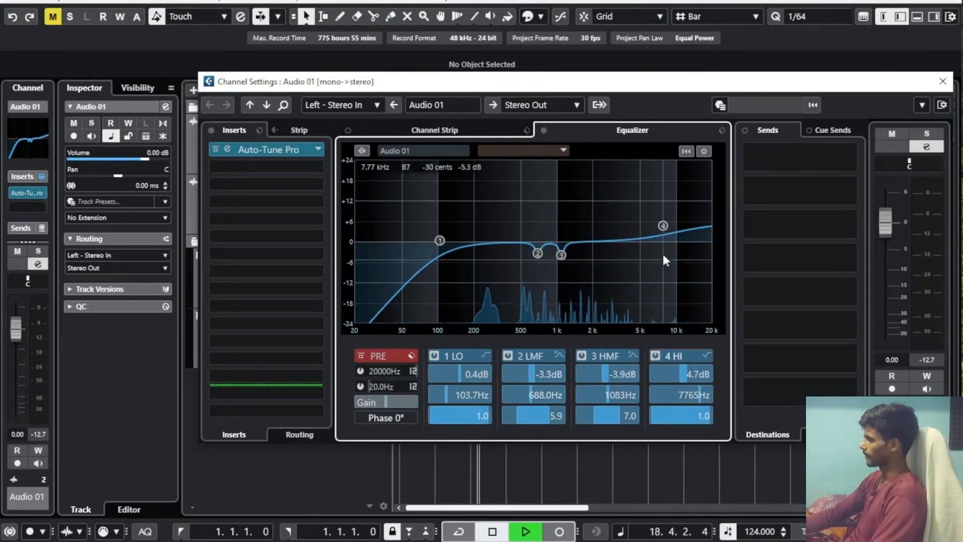
pyautogui.press('space')
pyautogui.moveTo(663, 226)
pyautogui.mouseDown()
pyautogui.moveTo(662, 213)
pyautogui.moveTo(661, 227)
pyautogui.mouseUp()
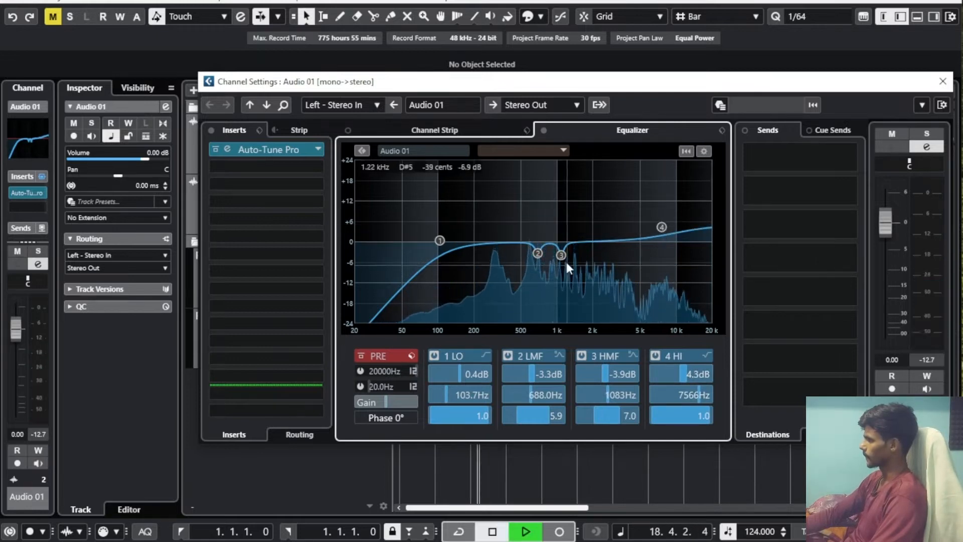
# Retune LMF to -3.5 dB at 715.3 Hz, HMF to -3.9 dB at 1201 Hz and LO to 0.2 dB at 110.7 Hz.
pyautogui.moveTo(563, 256); pyautogui.dragTo(541, 254)
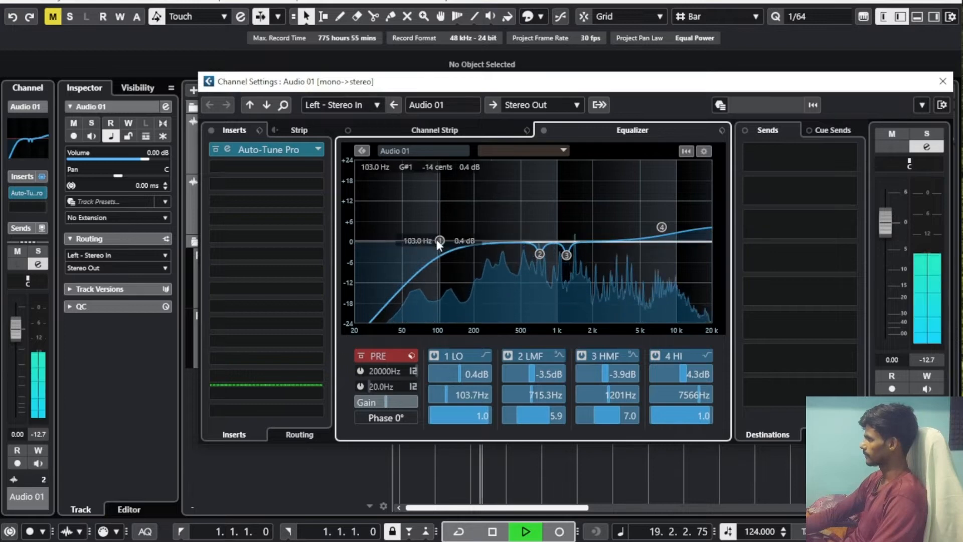
pyautogui.moveTo(439, 240); pyautogui.dragTo(443, 242)
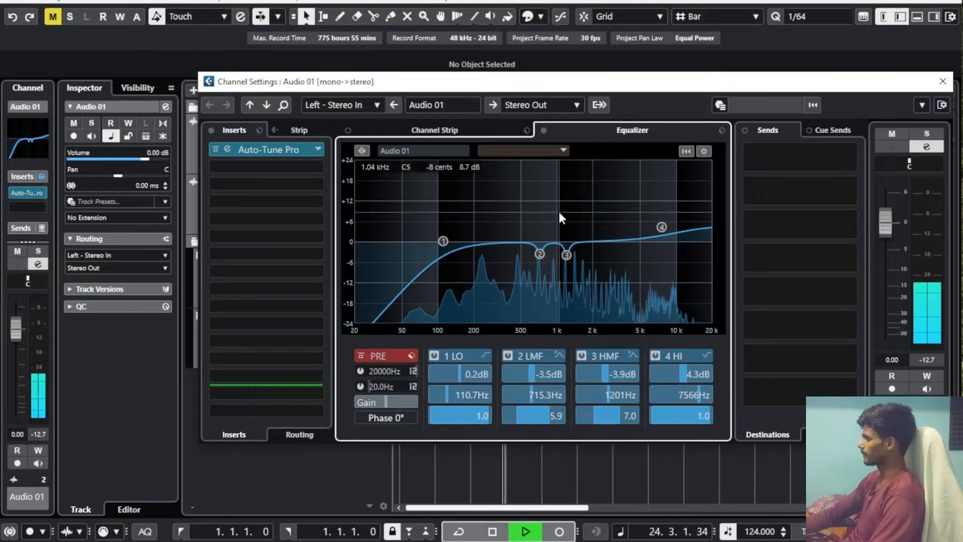
pyautogui.press('space')
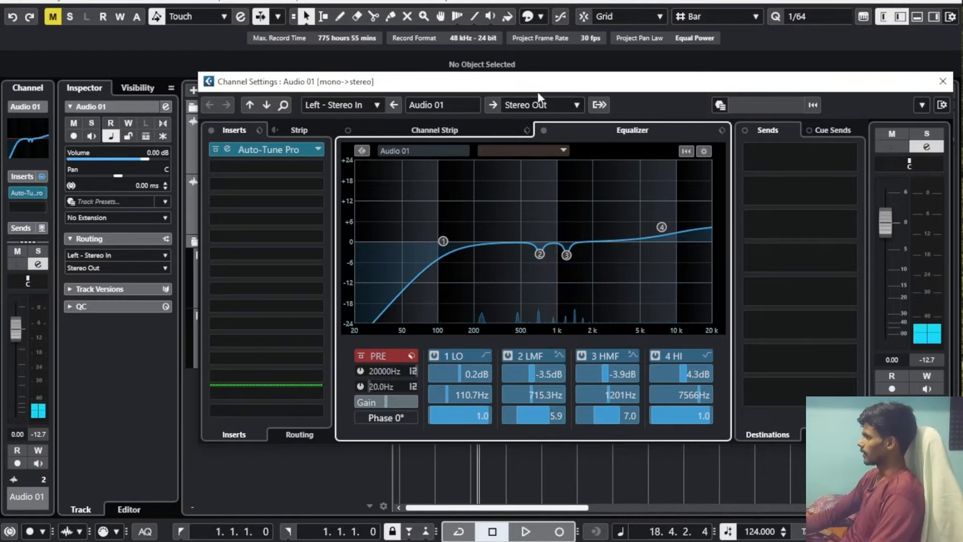
# Find the NS1 Mono noise suppressor with the search "n1" and add it to Audio 01's second insert slot.
pyautogui.moveTo(537, 84); pyautogui.dragTo(527, 81)
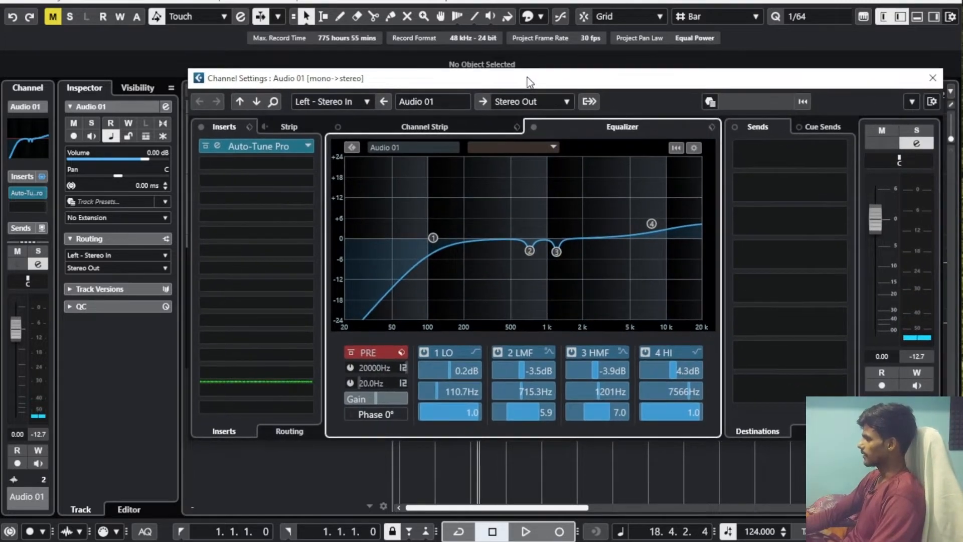
pyautogui.click(287, 164)
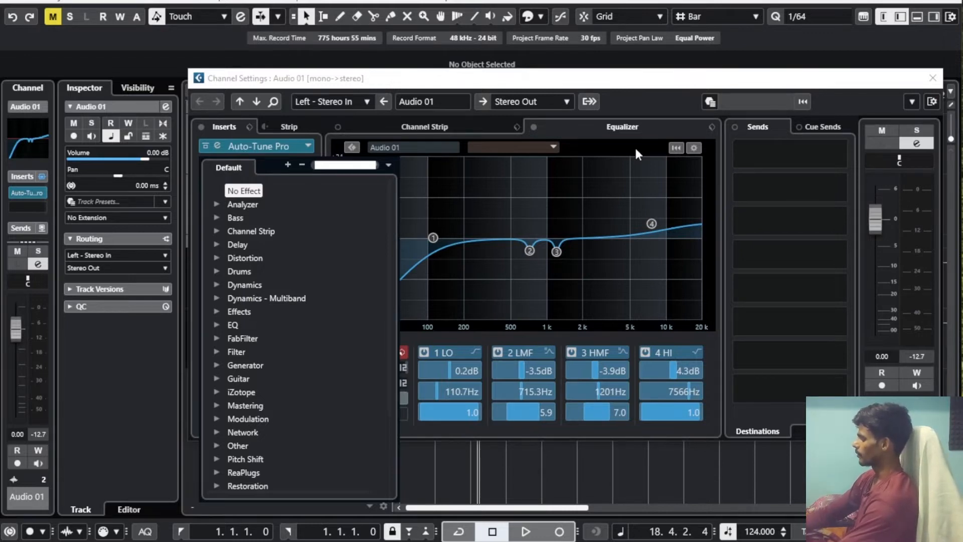
pyautogui.write('a')
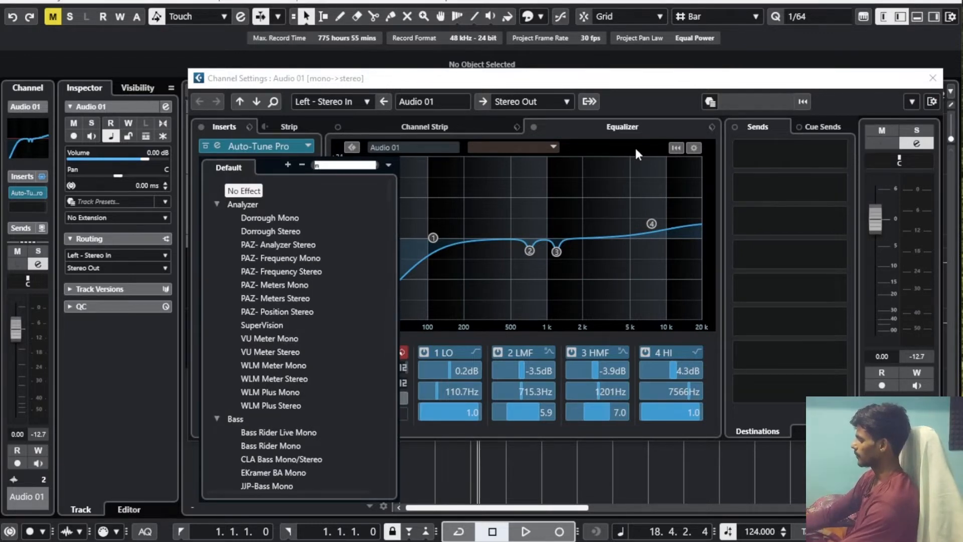
pyautogui.write('1')
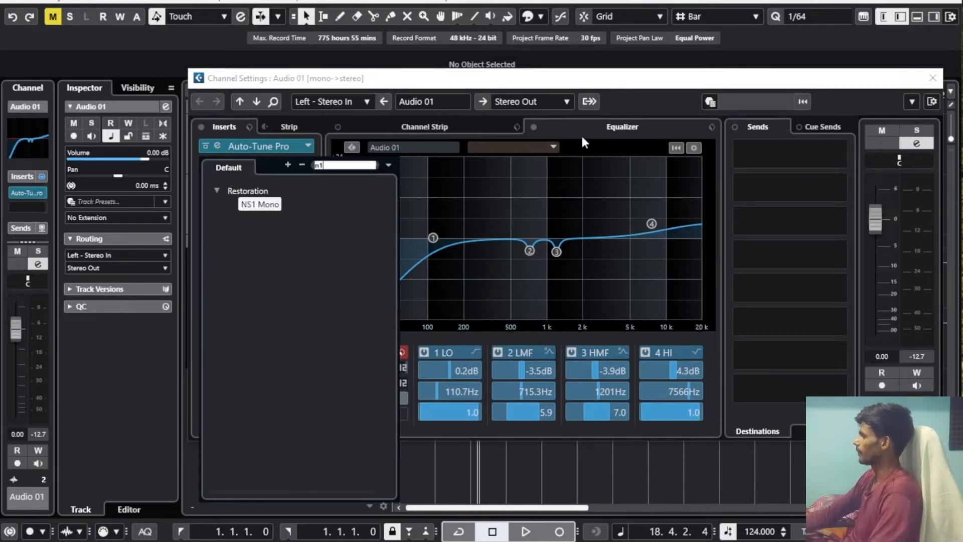
pyautogui.click(261, 208)
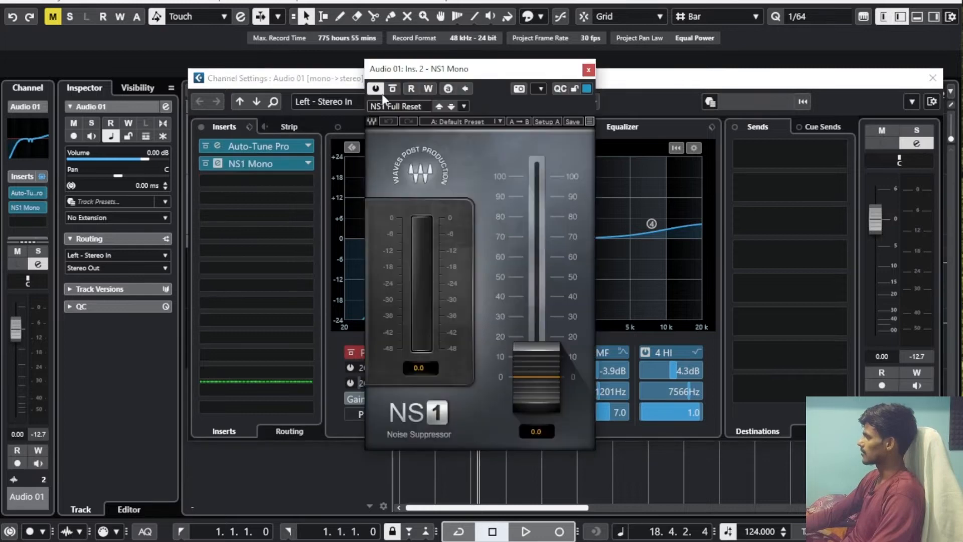
# Set the NS1 noise suppression amount to 5.0 while auditioning the vocal, and close the plug-in.
pyautogui.moveTo(483, 66); pyautogui.dragTo(453, 76)
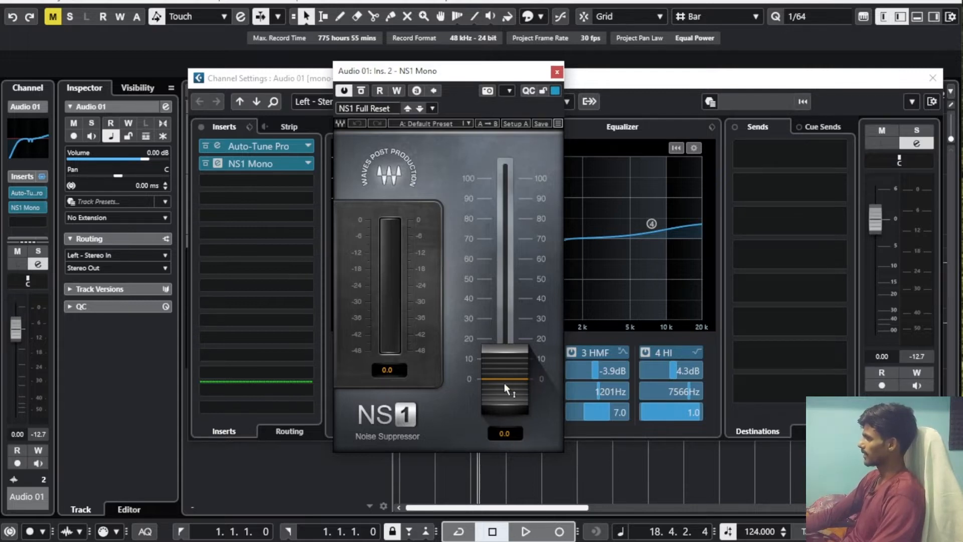
pyautogui.press('space')
pyautogui.moveTo(504, 384)
pyautogui.mouseDown()
pyautogui.moveTo(504, 365)
pyautogui.moveTo(504, 373)
pyautogui.mouseUp()
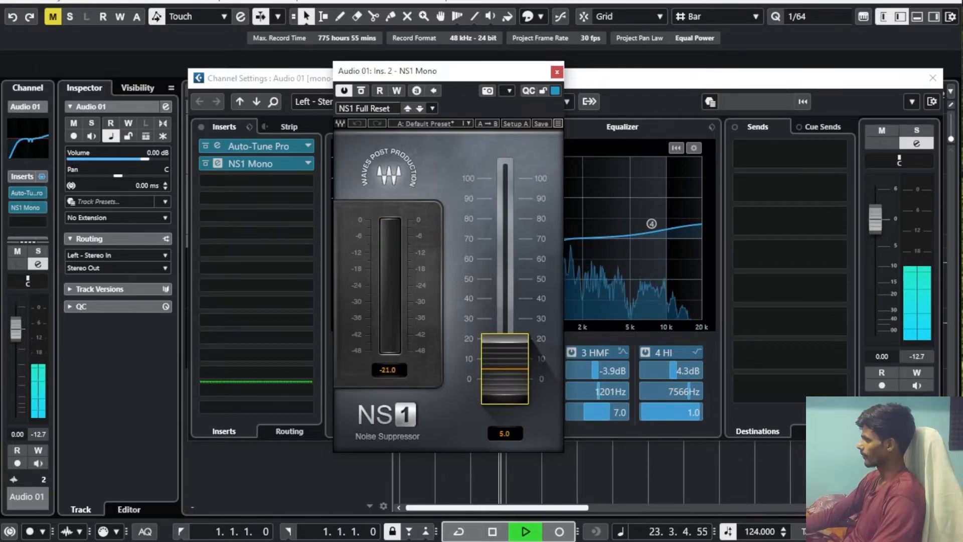
pyautogui.press('space')
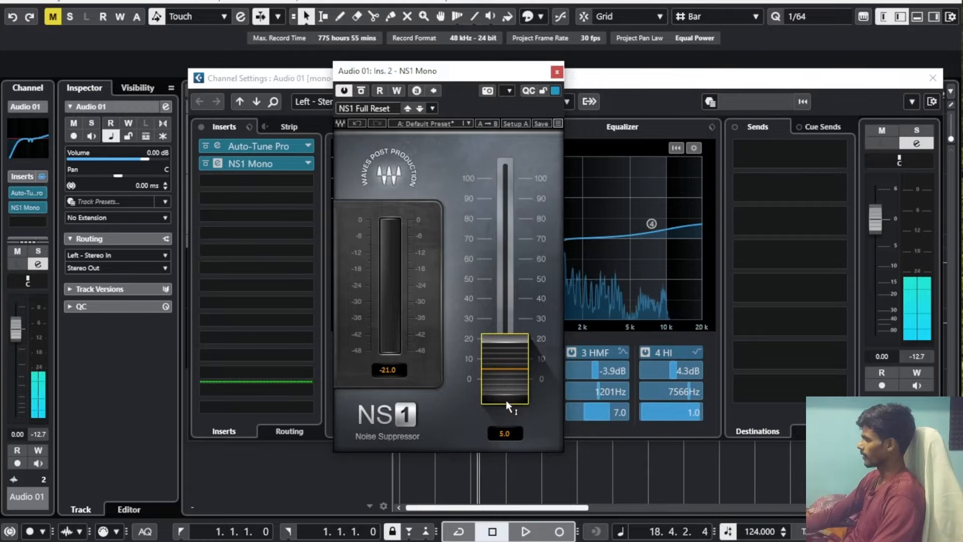
pyautogui.doubleClick(509, 375)
pyautogui.write('5')
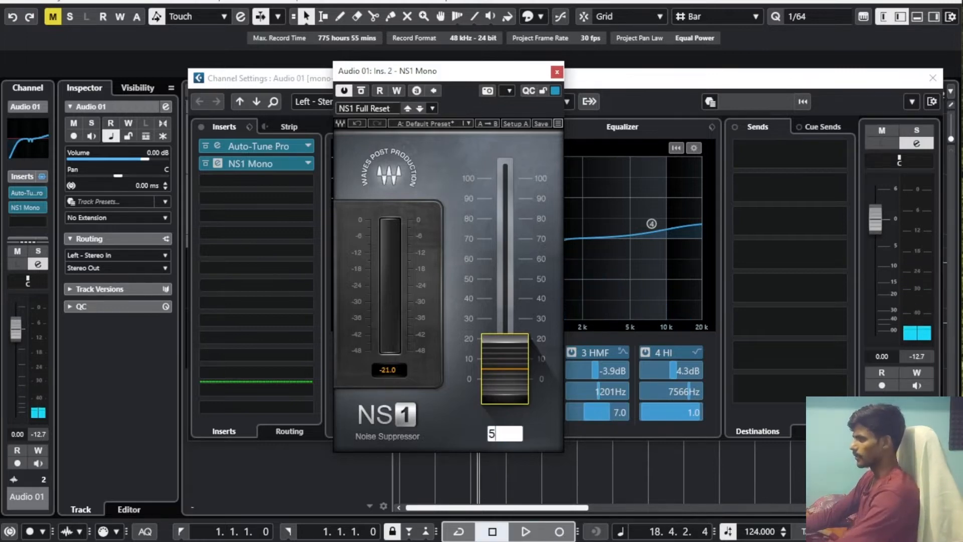
pyautogui.press('Return')
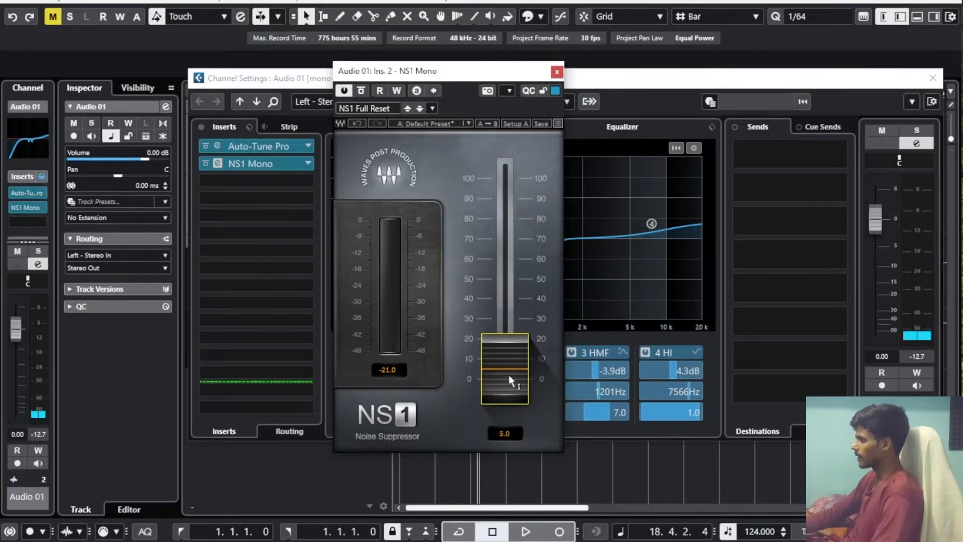
pyautogui.click(557, 72)
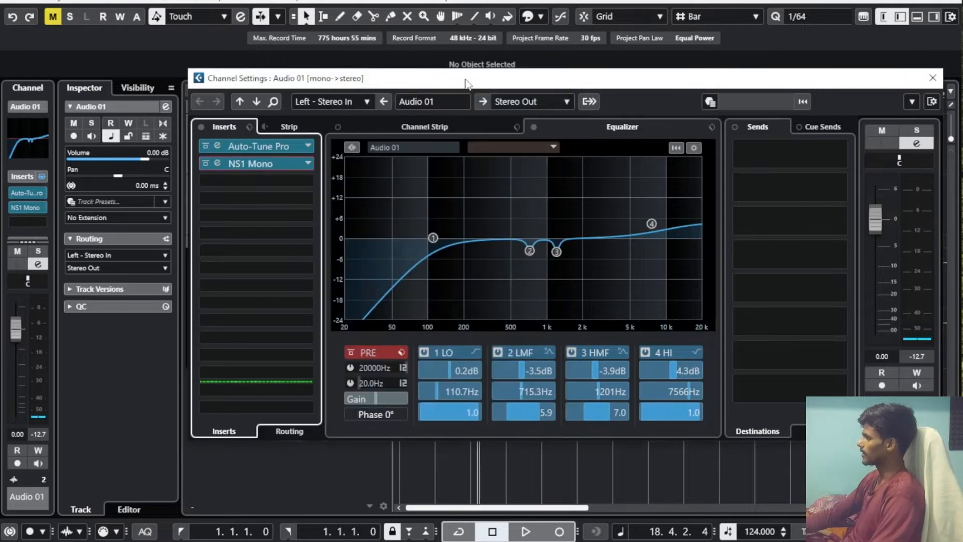
# Dismiss the effect list for the empty third insert slot and close the Audio 01 channel settings.
pyautogui.moveTo(465, 83)
pyautogui.mouseDown()
pyautogui.moveTo(466, 71)
pyautogui.moveTo(469, 100)
pyautogui.moveTo(469, 91)
pyautogui.mouseUp()
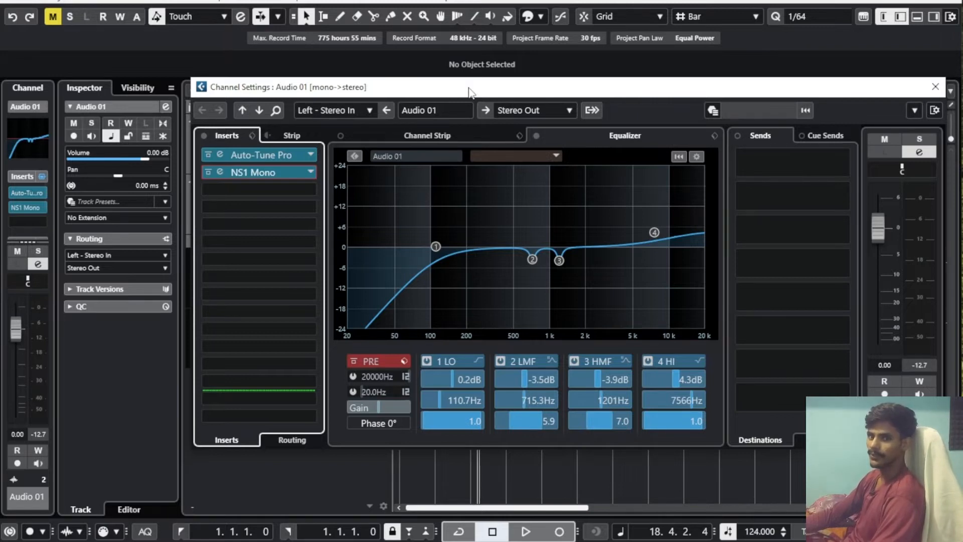
pyautogui.moveTo(461, 96); pyautogui.dragTo(457, 89)
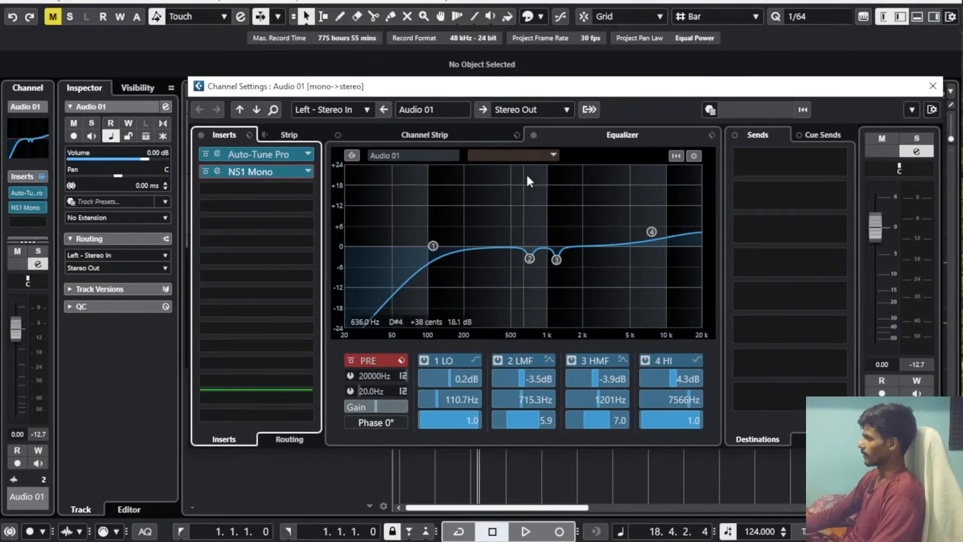
pyautogui.click(270, 188)
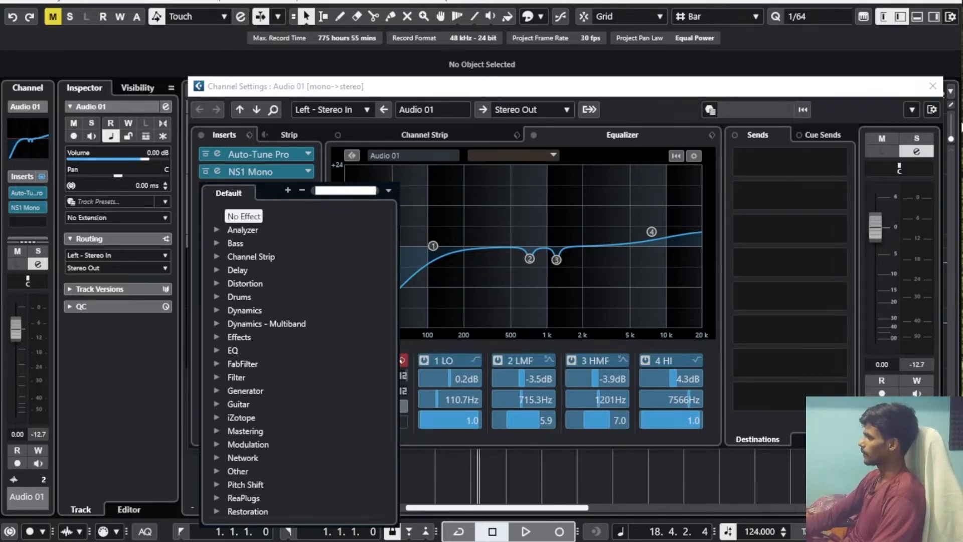
pyautogui.click(936, 90)
pyautogui.click(933, 87)
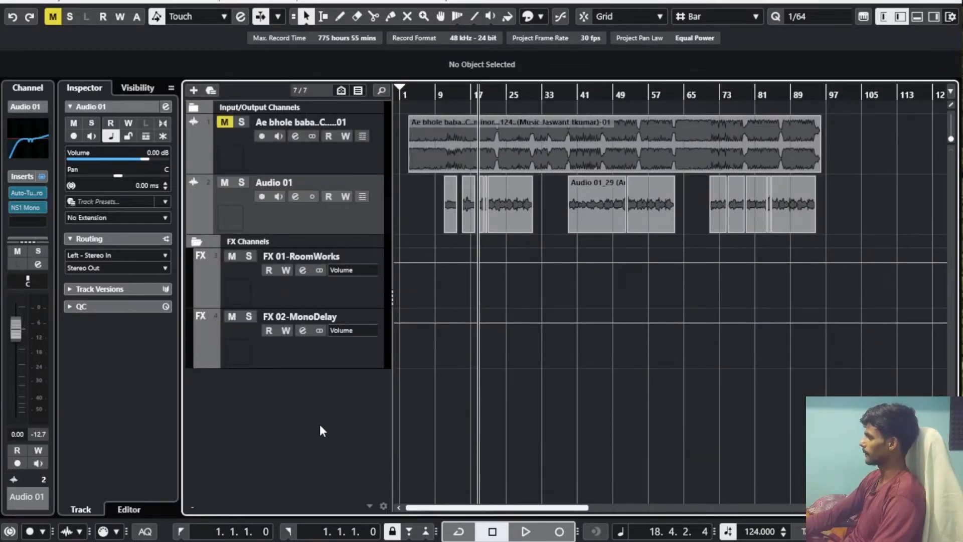
# Add one stereo group track routed to Stereo Out and created inside a folder.
pyautogui.rightClick(245, 391)
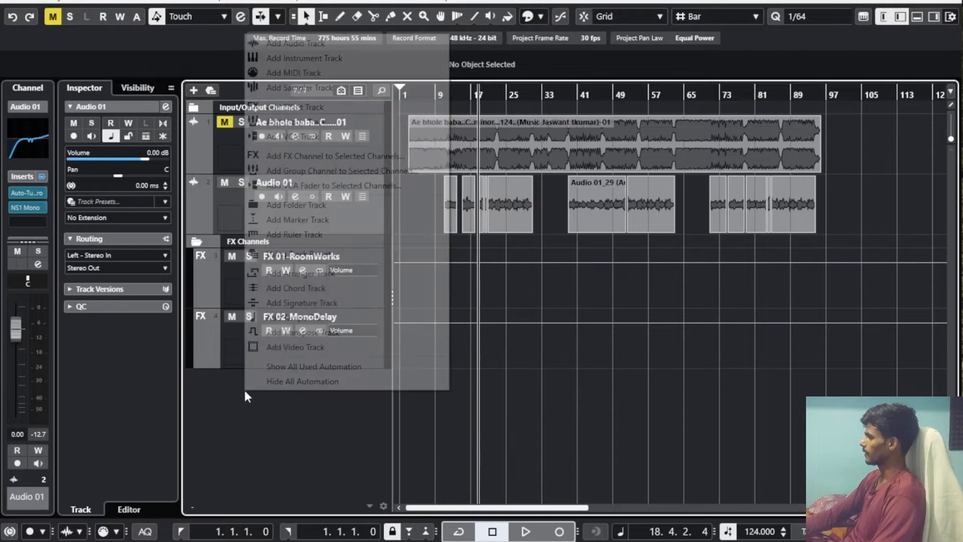
pyautogui.click(331, 121)
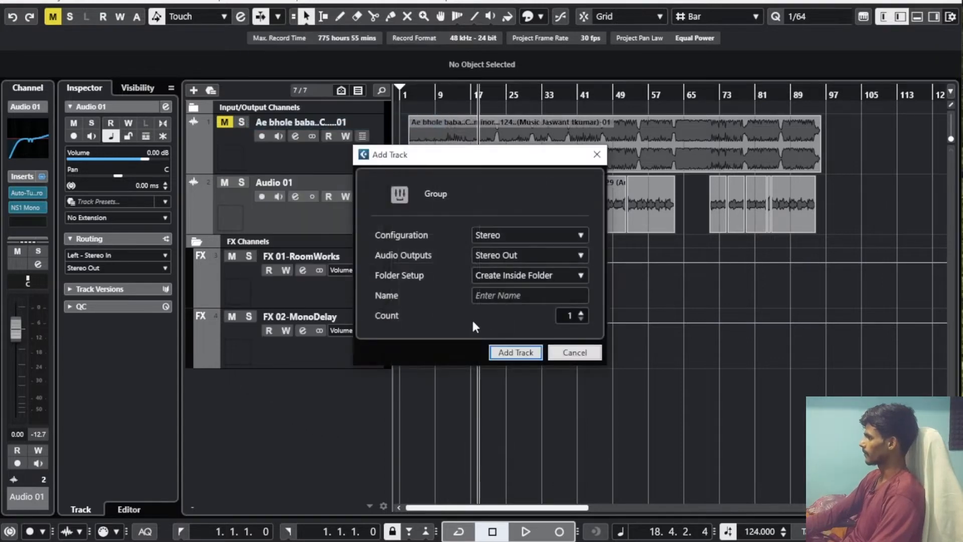
pyautogui.click(517, 352)
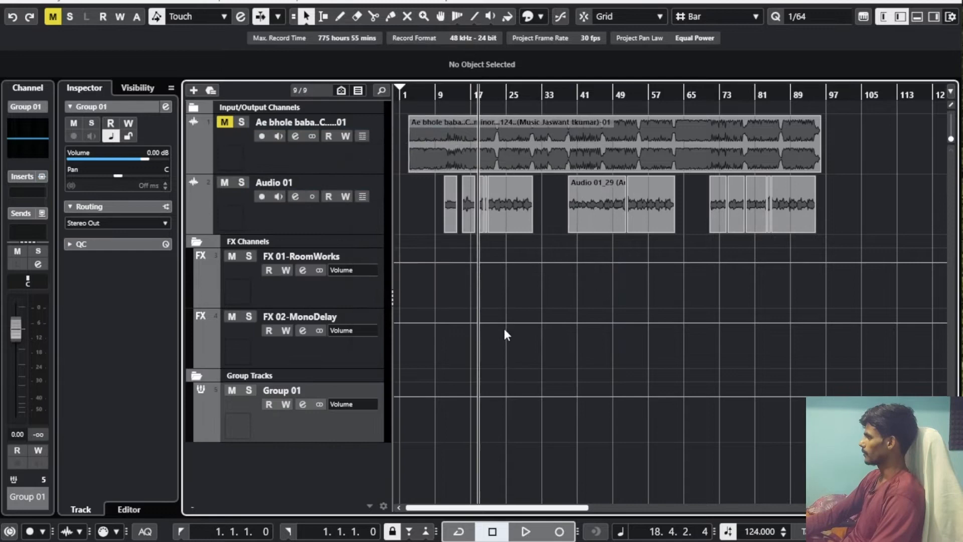
# Route Audio 01's output to Group 01 and play the vocal briefly to check the signal.
pyautogui.click(298, 222)
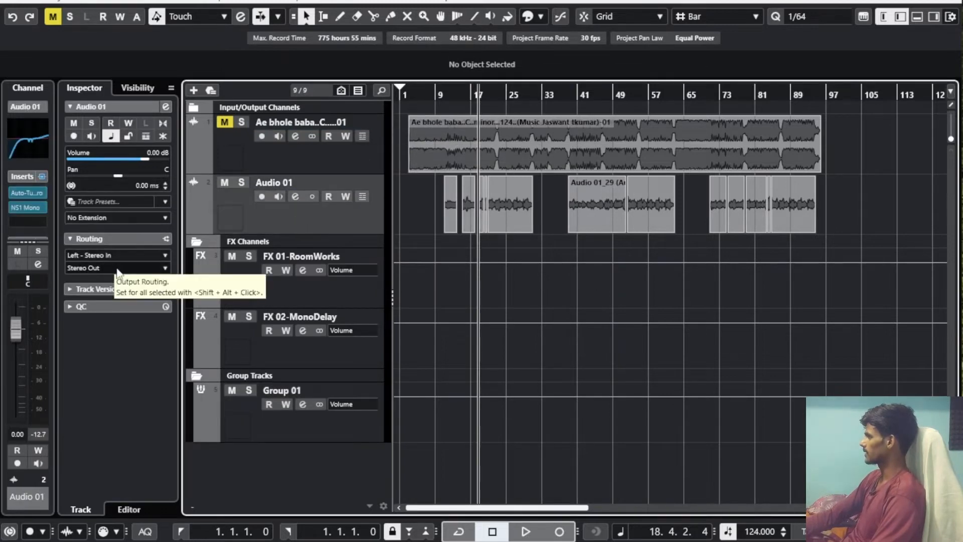
pyautogui.click(117, 270)
pyautogui.click(135, 380)
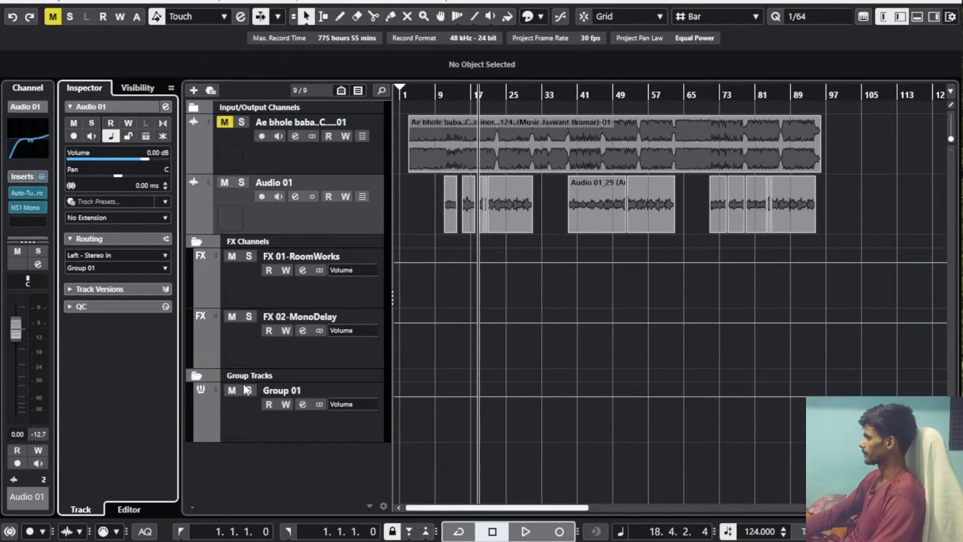
pyautogui.press('space')
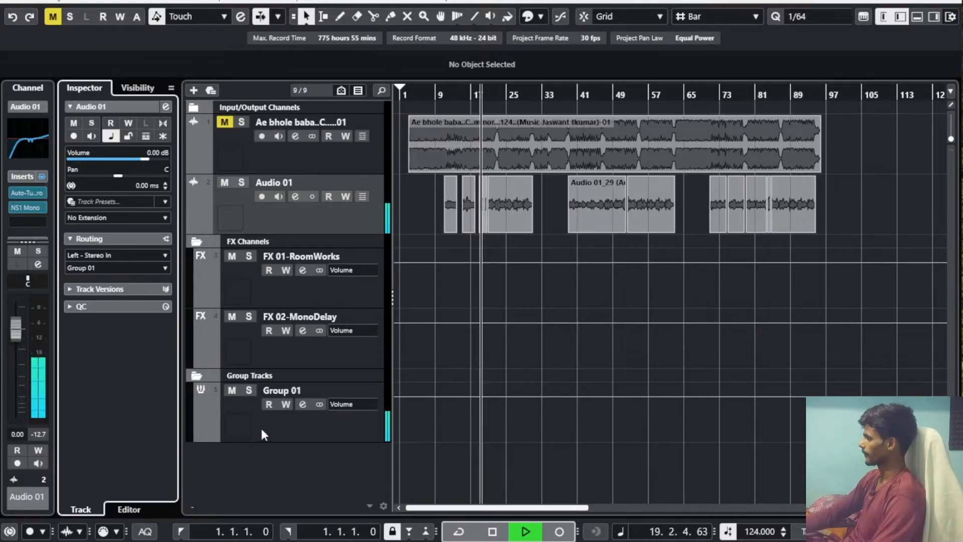
pyautogui.press('space')
# Open Group 01's channel settings and enable the LMF band with a cut of about -2.8 dB at 240.8 Hz during playback.
pyautogui.click(302, 413)
pyautogui.click(303, 403)
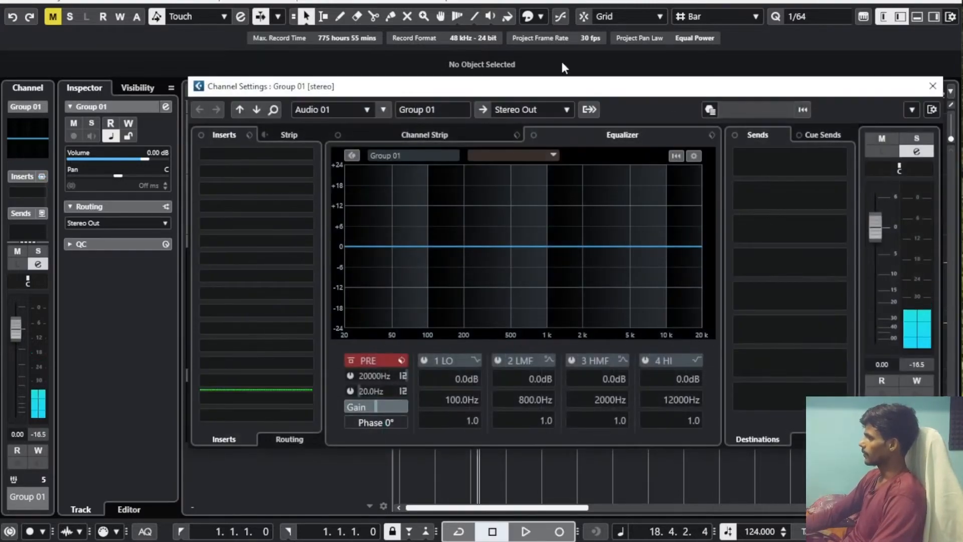
pyautogui.moveTo(557, 91); pyautogui.dragTo(542, 94)
pyautogui.press('space')
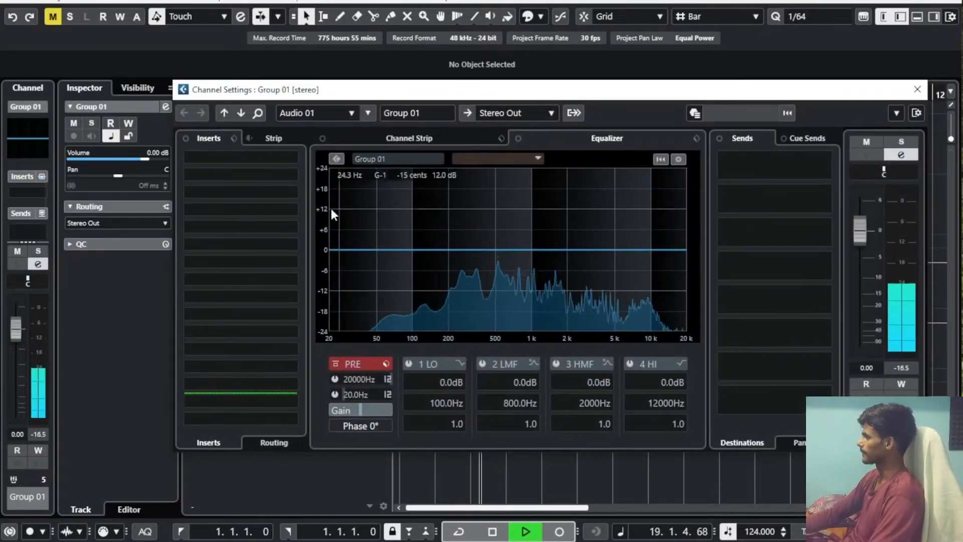
pyautogui.press('space')
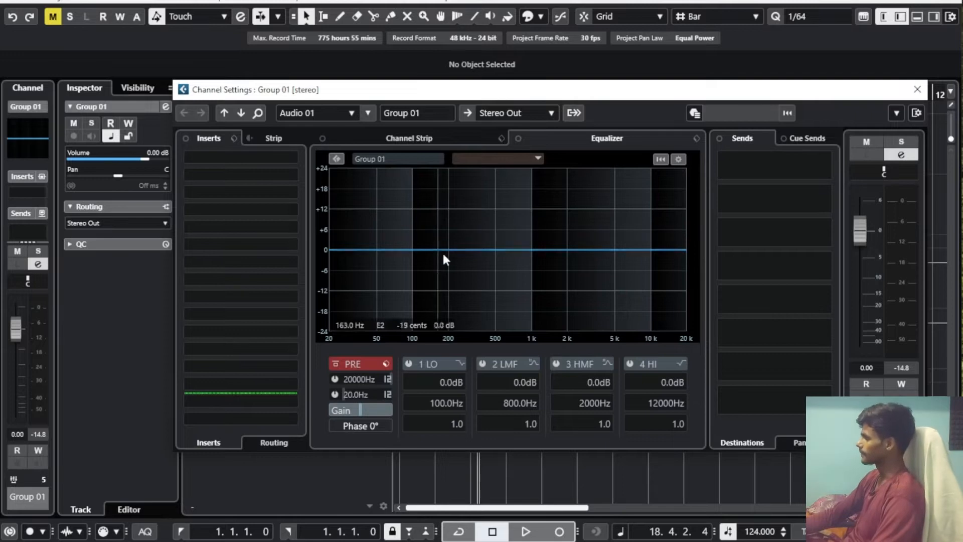
pyautogui.press('space')
pyautogui.moveTo(441, 249); pyautogui.dragTo(458, 260)
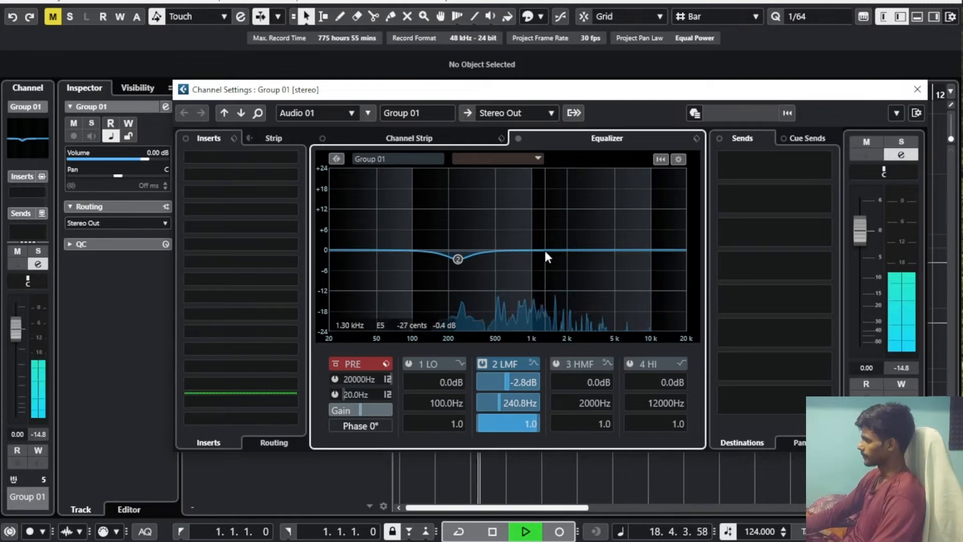
# Enable Group 01's HMF band with a boost of about 4.7 dB at 814.3 Hz and Q 1.4 while listening.
pyautogui.moveTo(542, 246); pyautogui.dragTo(522, 233)
pyautogui.scroll(6, 543, 235)
pyautogui.press('space')
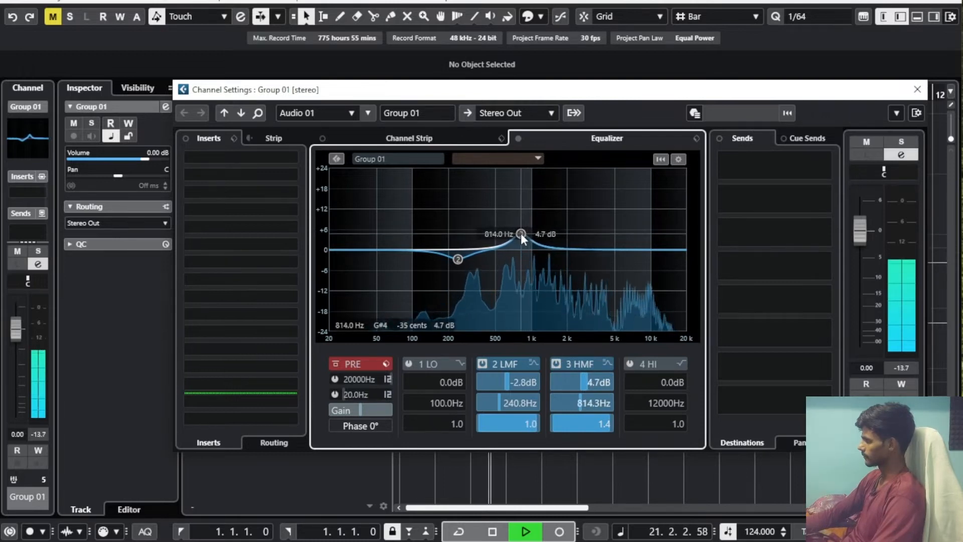
pyautogui.press('space')
pyautogui.press('space')
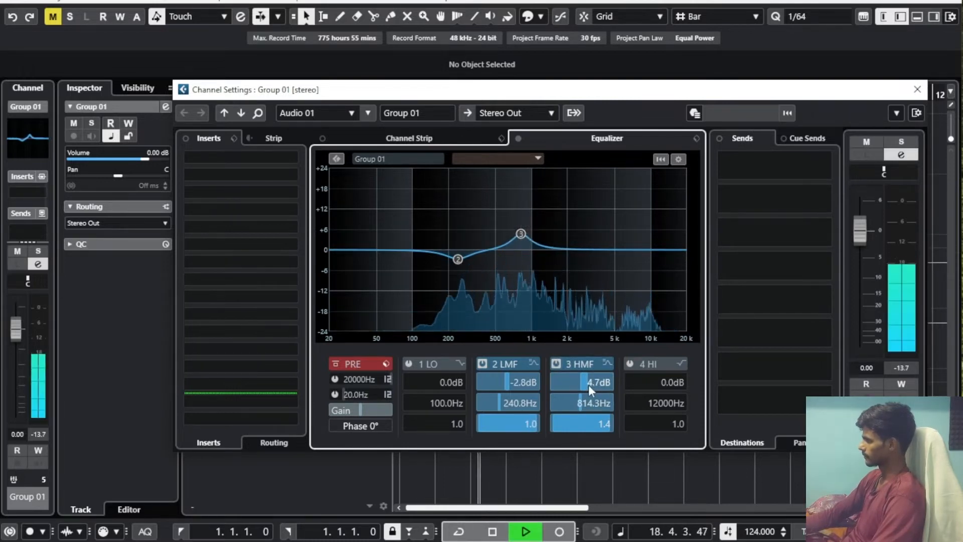
# Turn the HMF band at 814.3 Hz into a cut of about -2.4 dB with Q 3.0.
pyautogui.press('space')
pyautogui.scroll(-3, 573, 382)
pyautogui.scroll(-10, 573, 382)
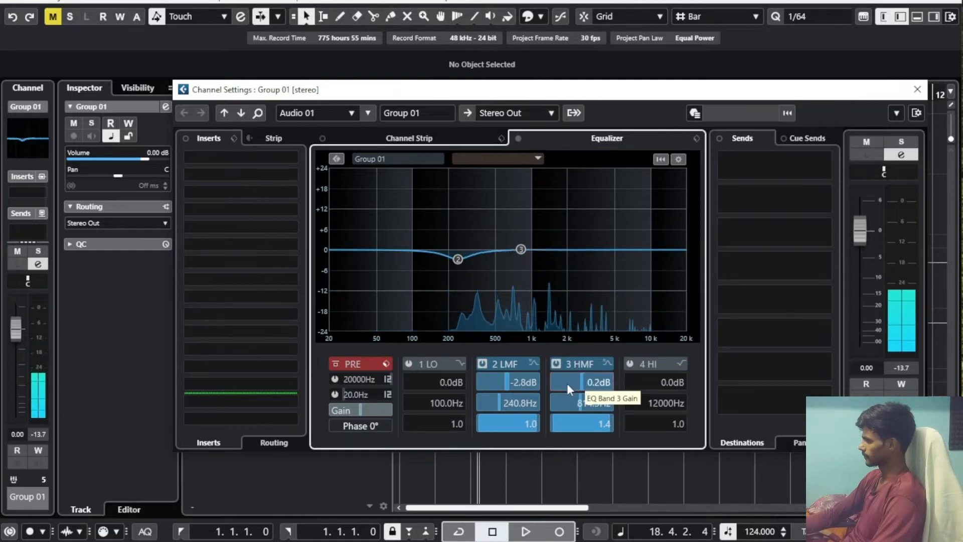
pyautogui.scroll(3, 522, 263)
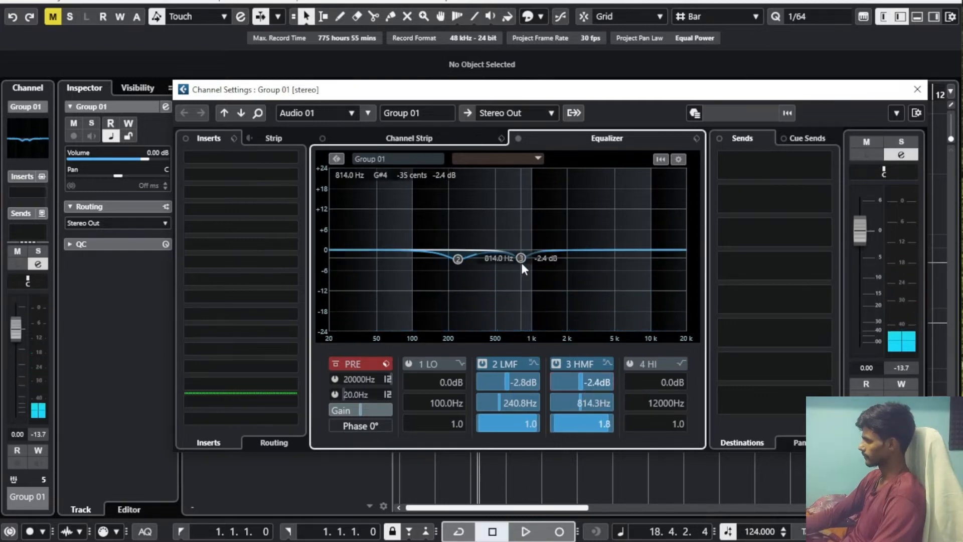
# Enable the HI band at about 2450 Hz and -0.6 dB during playback, and change its EQ type to Parametric I.
pyautogui.press('space')
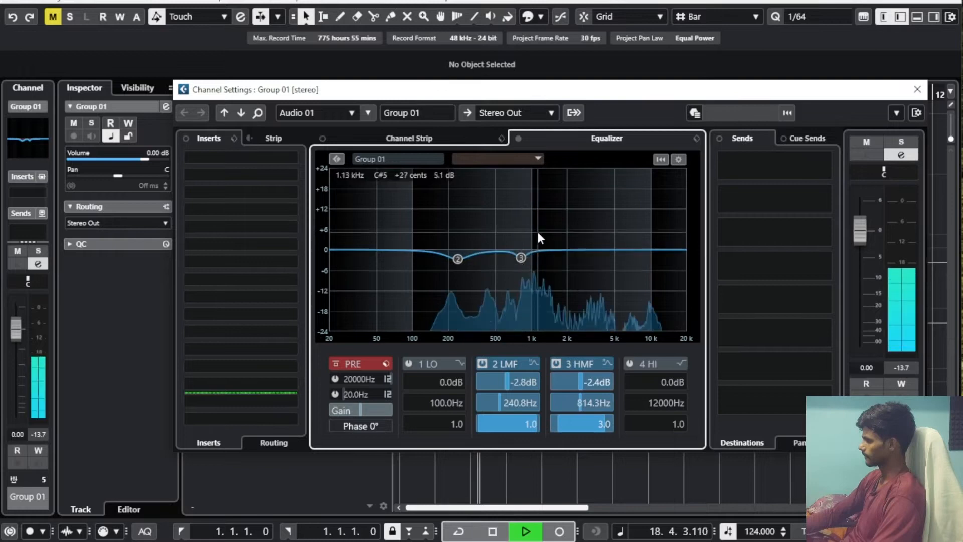
pyautogui.moveTo(568, 248)
pyautogui.mouseDown()
pyautogui.moveTo(620, 244)
pyautogui.moveTo(581, 243)
pyautogui.moveTo(578, 252)
pyautogui.mouseUp()
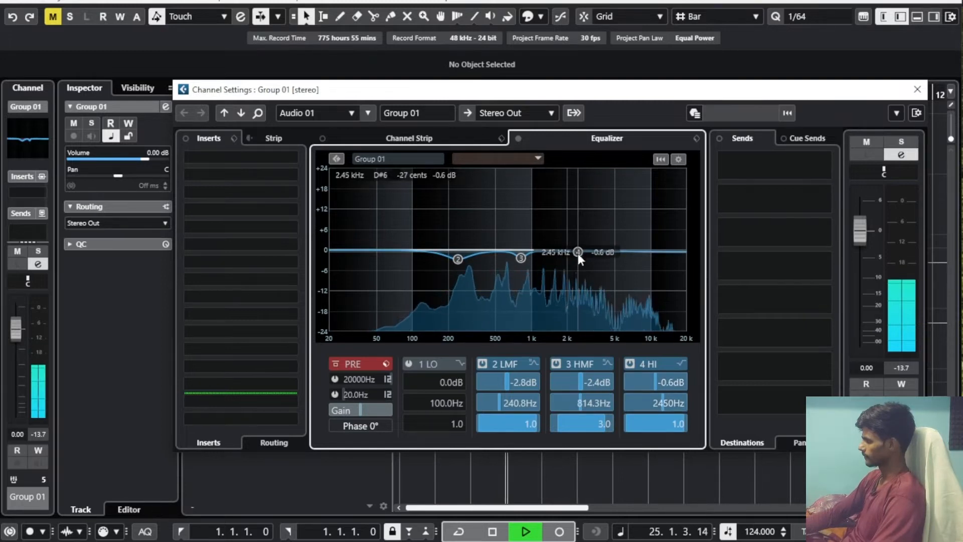
pyautogui.rightClick(579, 251)
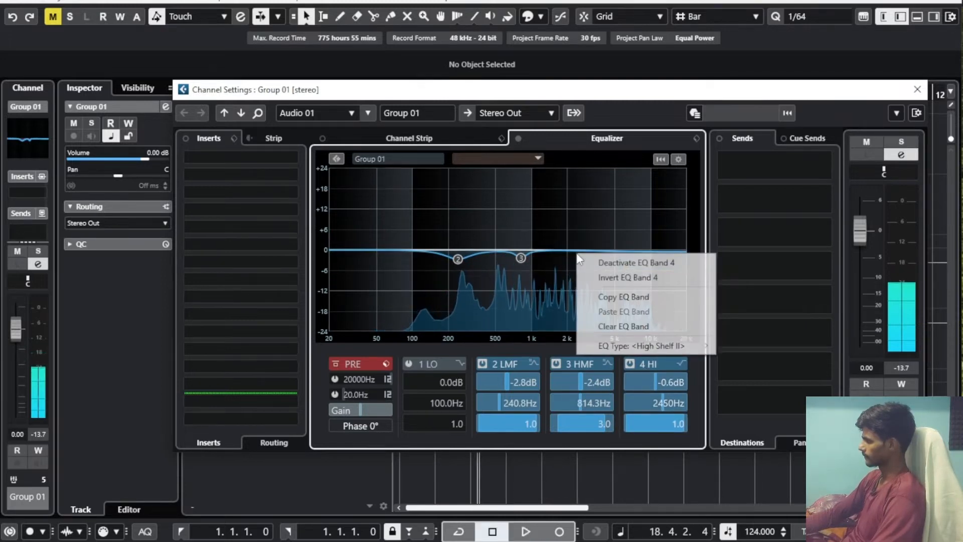
pyautogui.moveTo(623, 346)
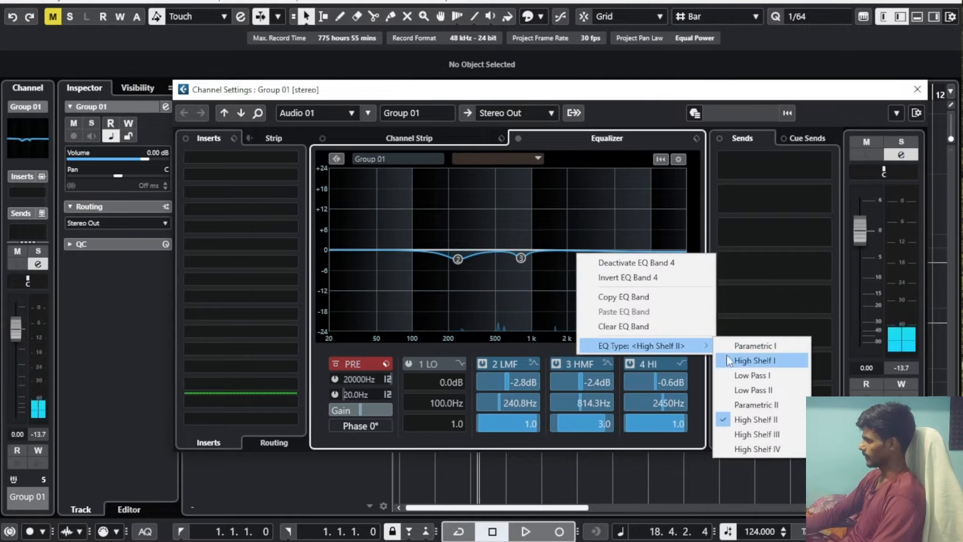
pyautogui.click(753, 346)
# Narrow the HI band to Q 12.0 and sweep it as a boost to 24.0 dB at about 2863 Hz while listening.
pyautogui.press('space')
pyautogui.moveTo(579, 252); pyautogui.dragTo(595, 220)
pyautogui.press('space')
pyautogui.scroll(12, 594, 220)
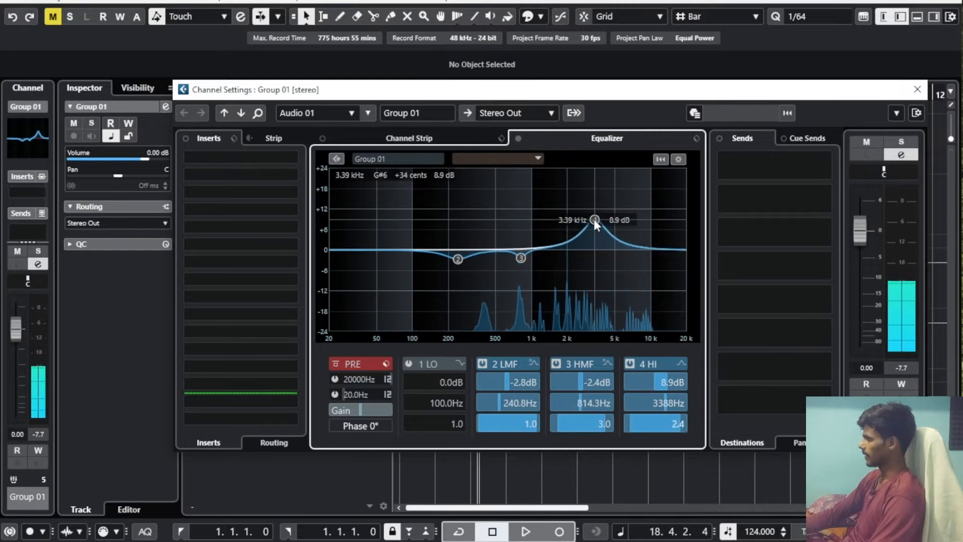
pyautogui.scroll(8, 594, 219)
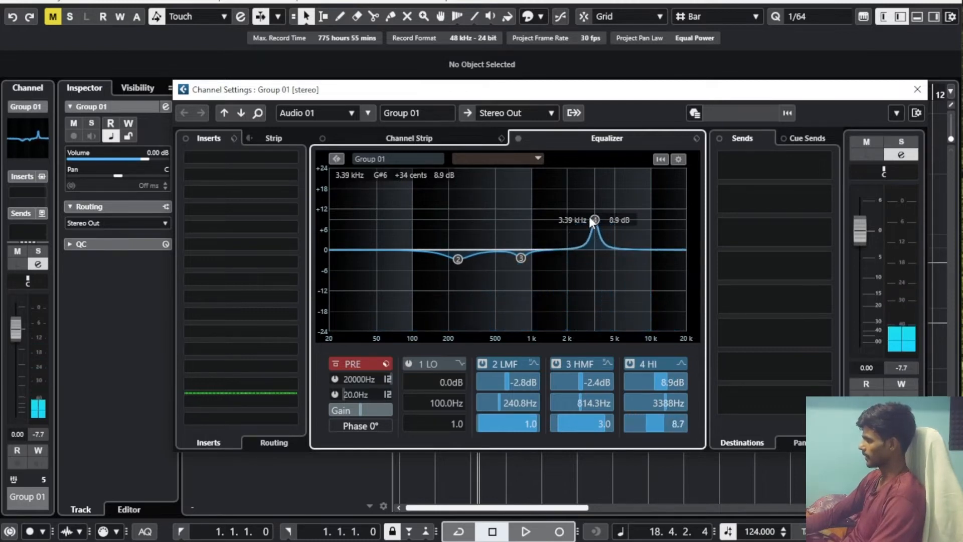
pyautogui.press('space')
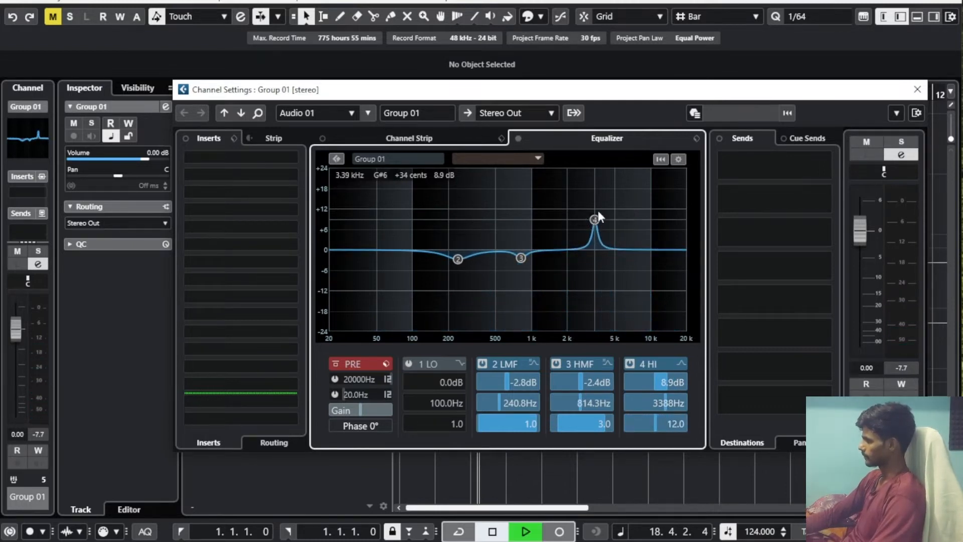
pyautogui.moveTo(592, 220); pyautogui.dragTo(586, 154)
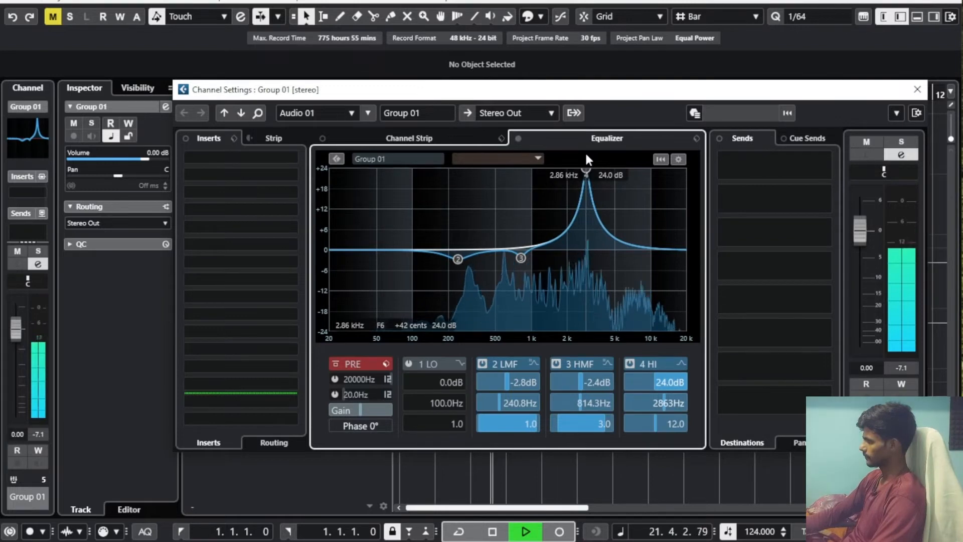
# Stop playback and lower the HI band's gain to -3.8 dB.
pyautogui.press('space')
pyautogui.scroll(-20, 657, 384)
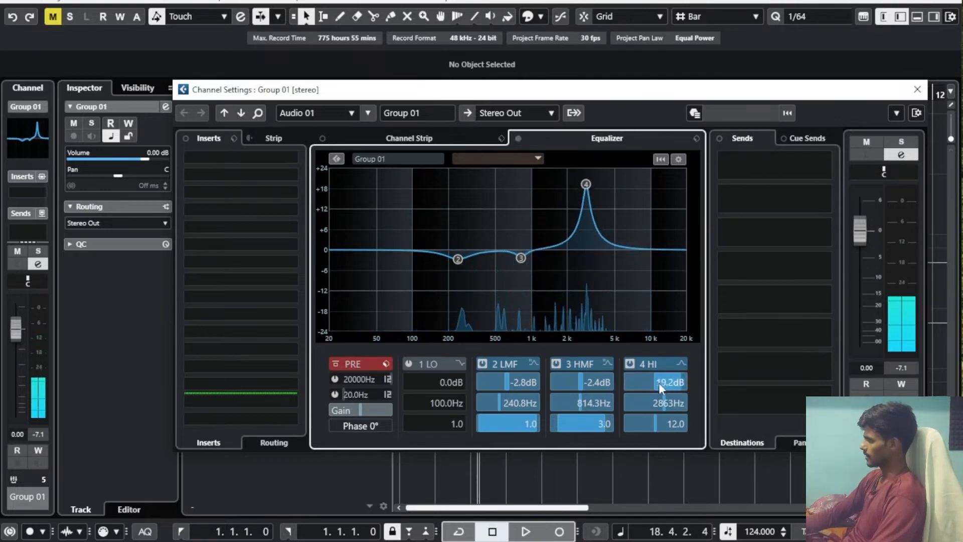
pyautogui.scroll(-7, 654, 385)
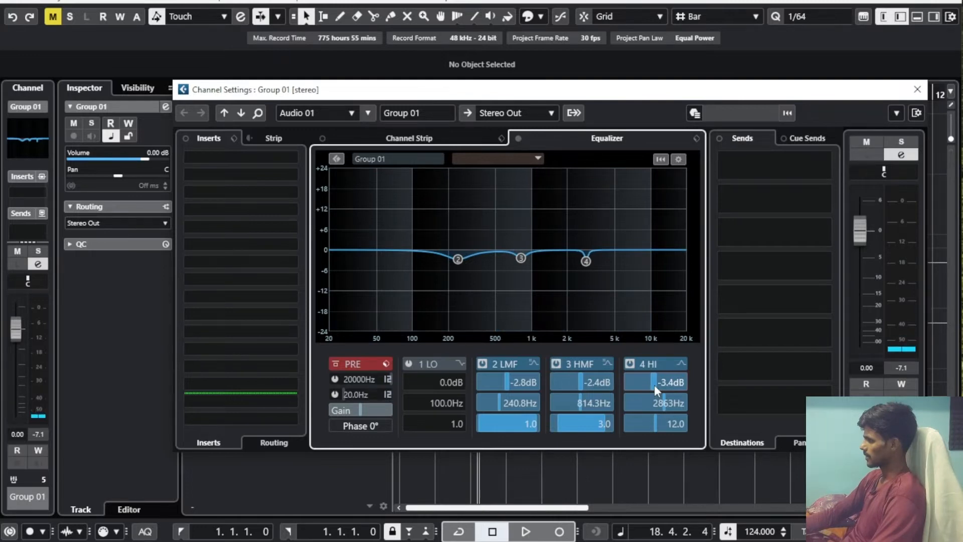
pyautogui.scroll(-1, 654, 384)
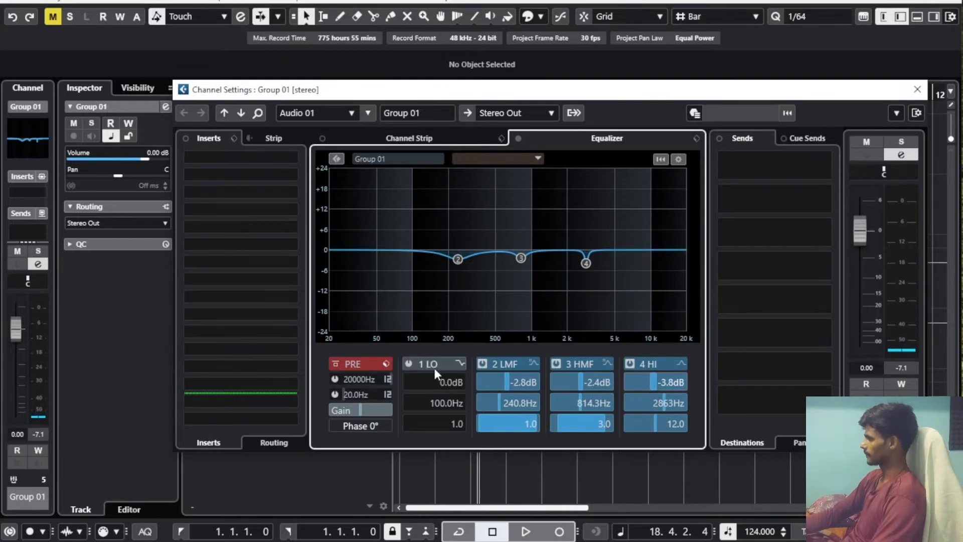
# Enable the LO band, then during playback sweep the LMF band as a Q 2.9 boost to 24.0 dB at about 274 Hz.
pyautogui.click(409, 364)
pyautogui.press('space')
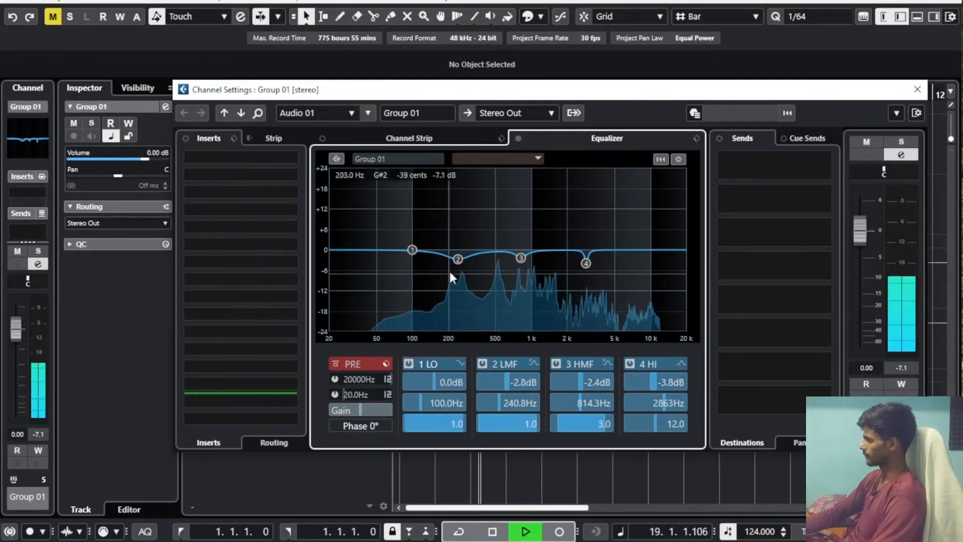
pyautogui.moveTo(454, 260); pyautogui.dragTo(471, 226)
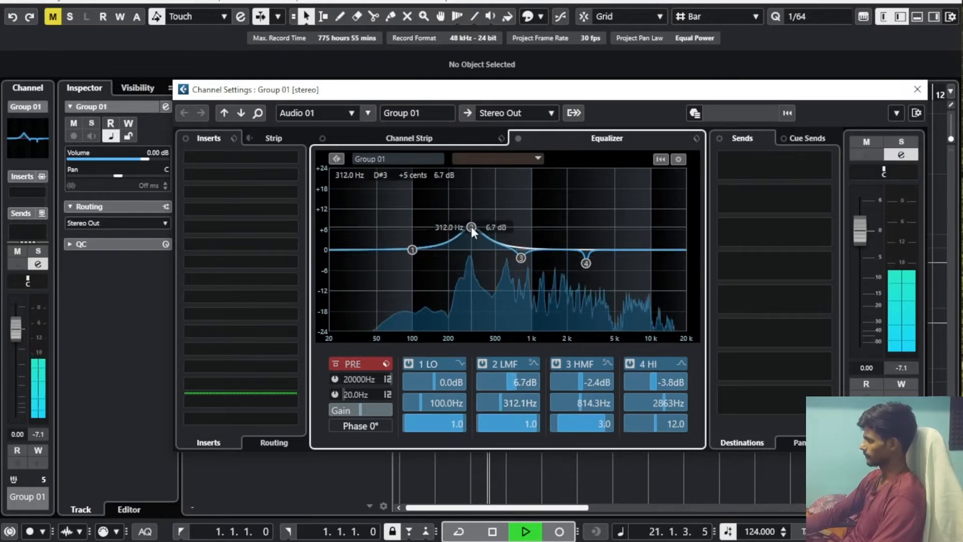
pyautogui.scroll(5, 470, 226)
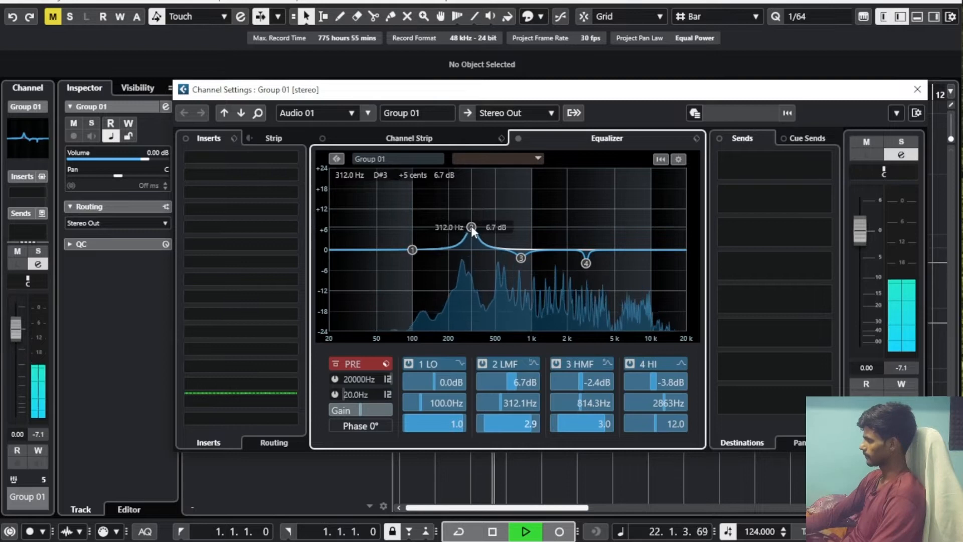
pyautogui.moveTo(471, 226); pyautogui.dragTo(464, 164)
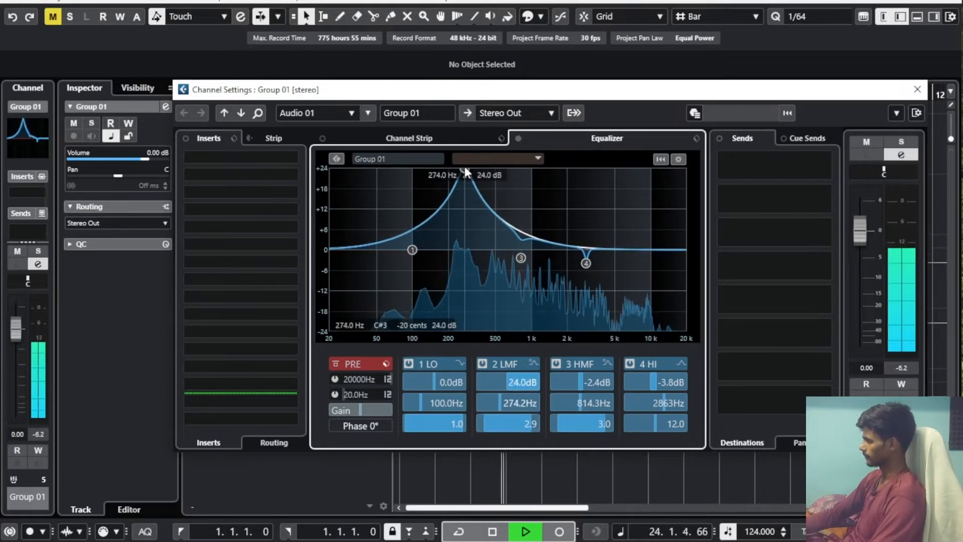
# Stop playback and lower the LMF band's gain to -2.9 dB.
pyautogui.press('space')
pyautogui.scroll(-7, 514, 386)
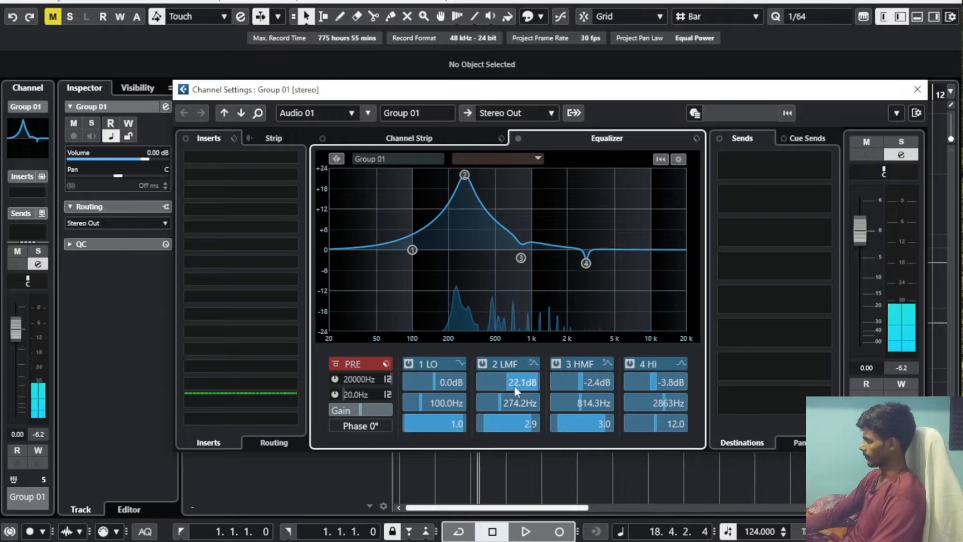
pyautogui.scroll(-17, 513, 385)
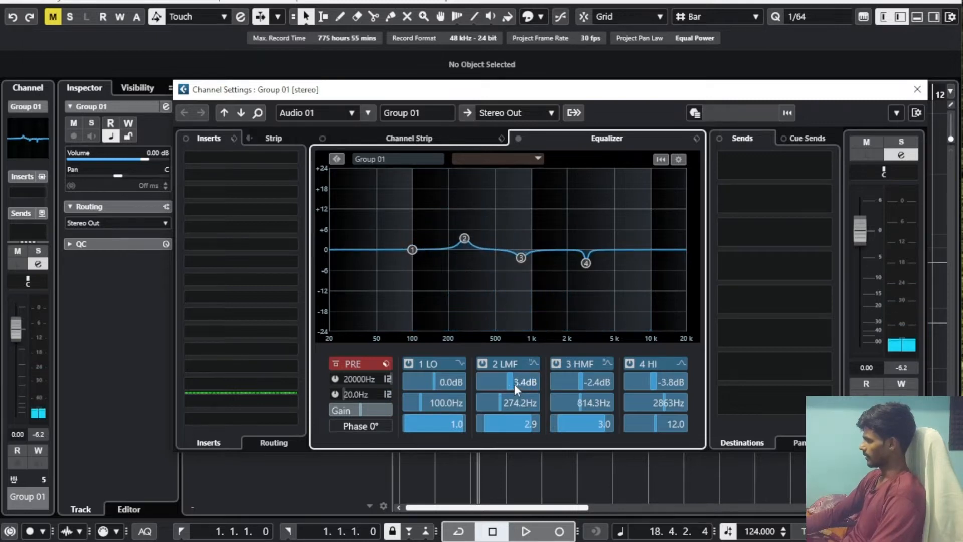
pyautogui.scroll(-4, 513, 384)
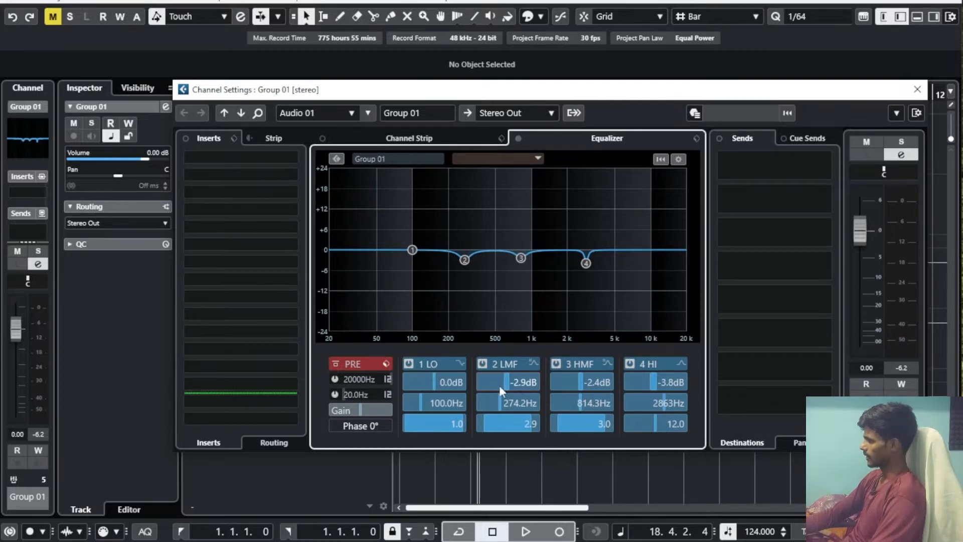
# Shape the LO band by ear into a cut of about -3.5 dB at about 93.5 Hz, then stop playback.
pyautogui.moveTo(417, 252); pyautogui.dragTo(407, 266)
pyautogui.press('space')
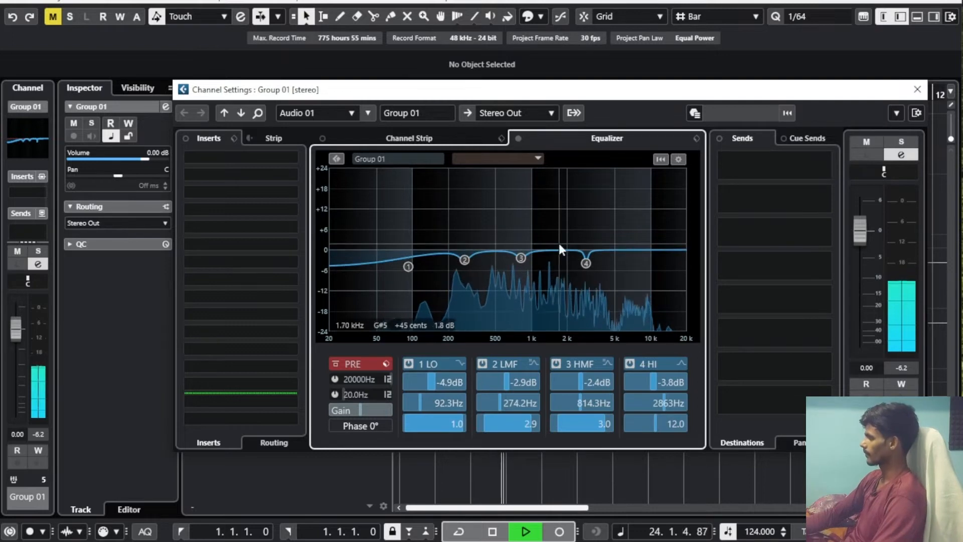
pyautogui.moveTo(408, 266)
pyautogui.mouseDown()
pyautogui.moveTo(411, 233)
pyautogui.moveTo(408, 260)
pyautogui.mouseUp()
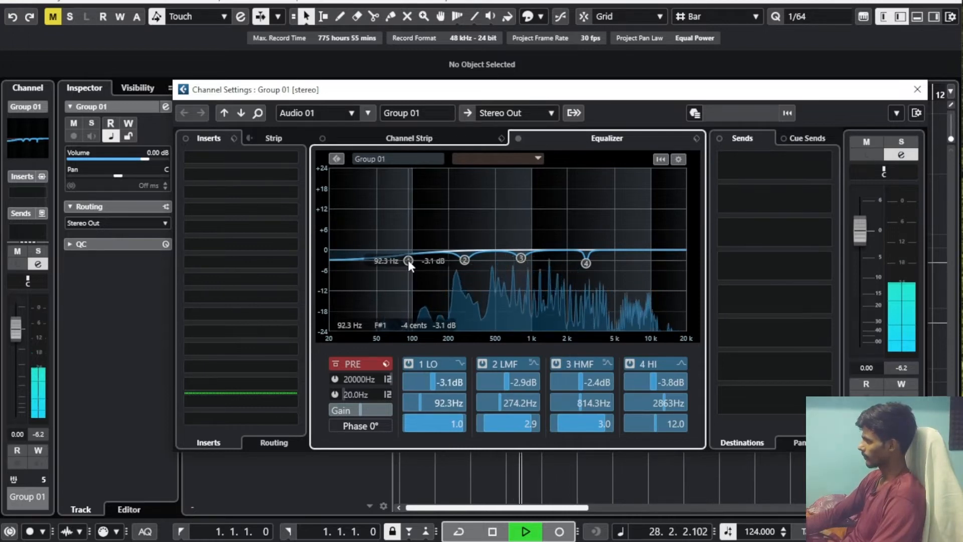
pyautogui.moveTo(407, 260); pyautogui.dragTo(409, 261)
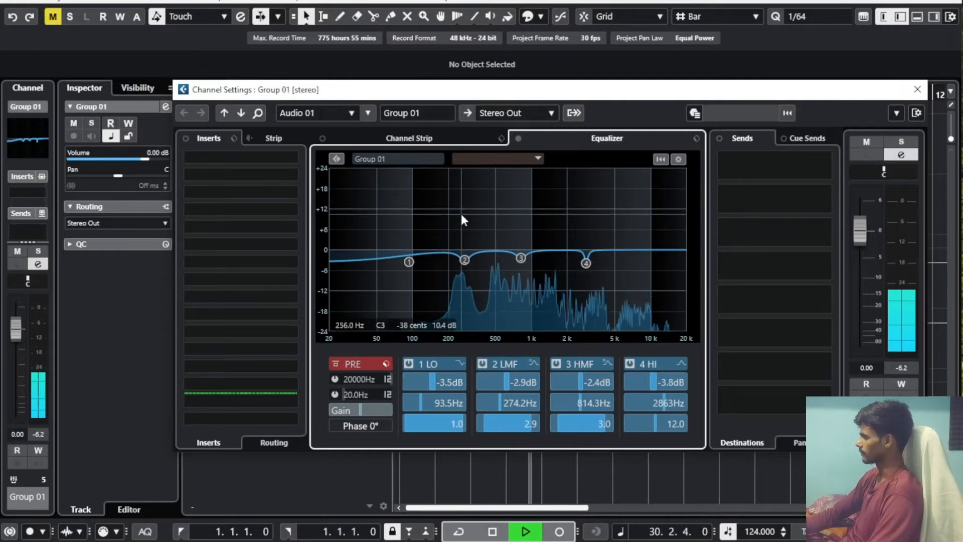
pyautogui.press('space')
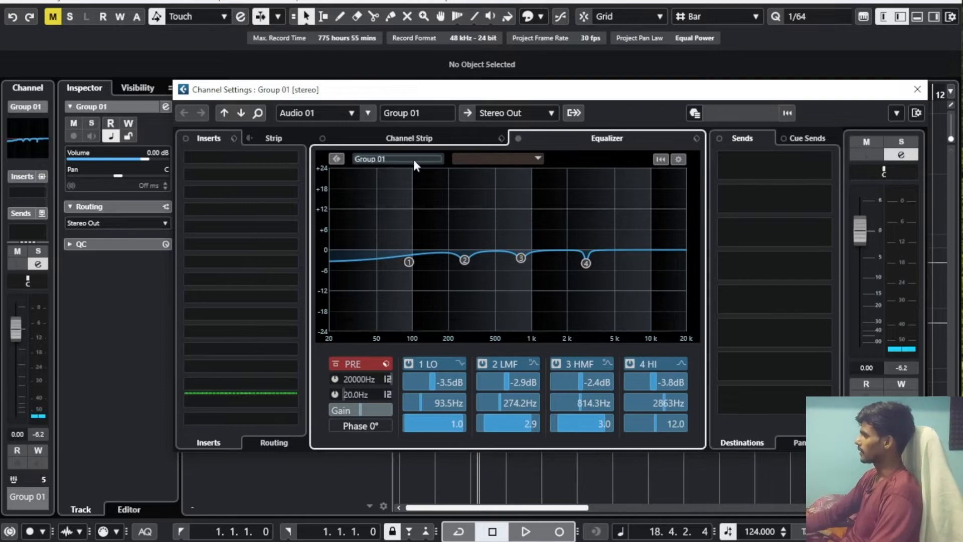
# Close the Group 01 channel settings and open the channel settings of Audio 01.
pyautogui.moveTo(772, 95)
pyautogui.mouseDown()
pyautogui.moveTo(759, 90)
pyautogui.moveTo(778, 86)
pyautogui.mouseUp()
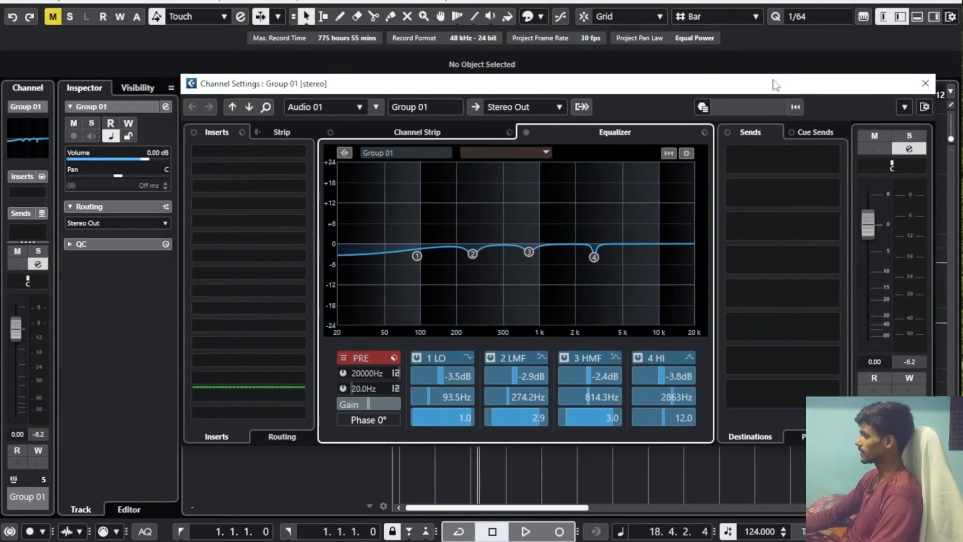
pyautogui.click(929, 85)
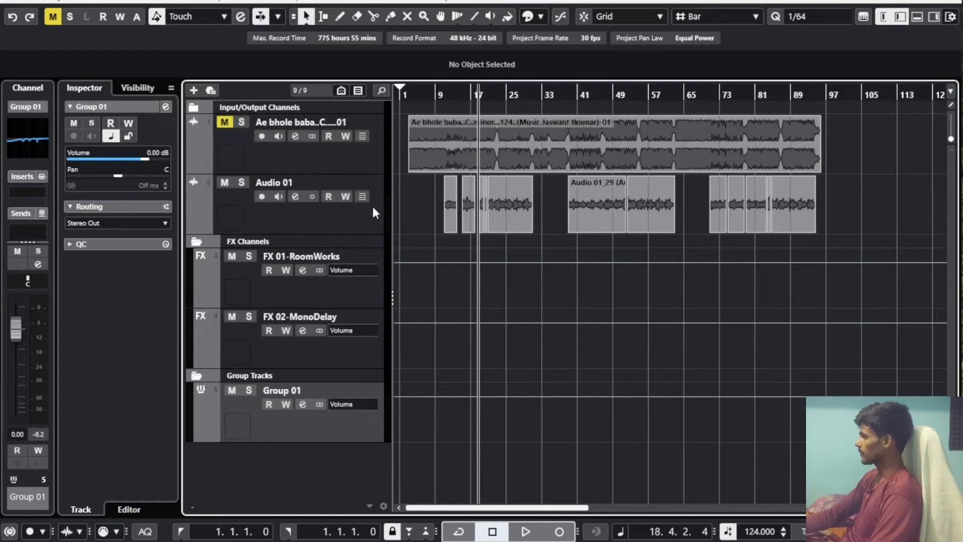
pyautogui.click(323, 224)
pyautogui.click(295, 196)
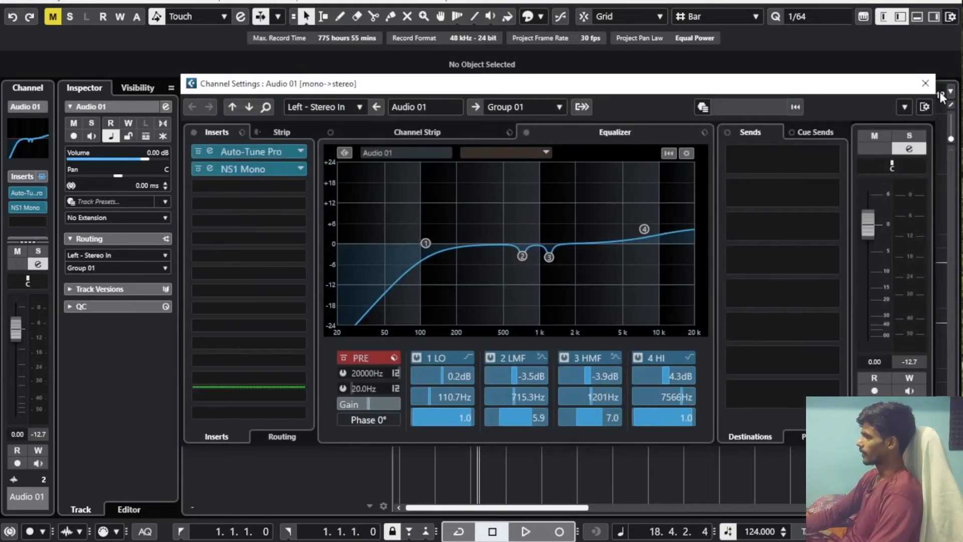
pyautogui.click(925, 83)
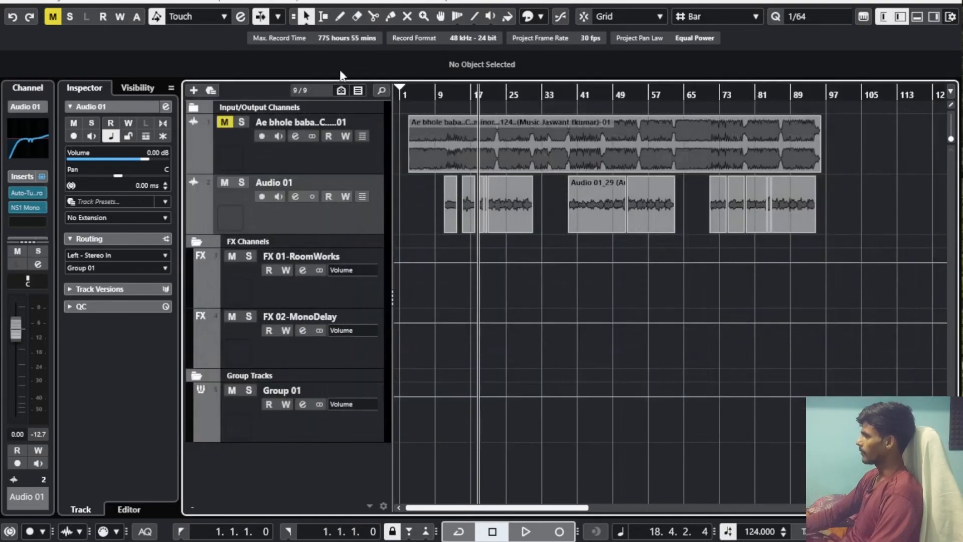
pyautogui.click(295, 197)
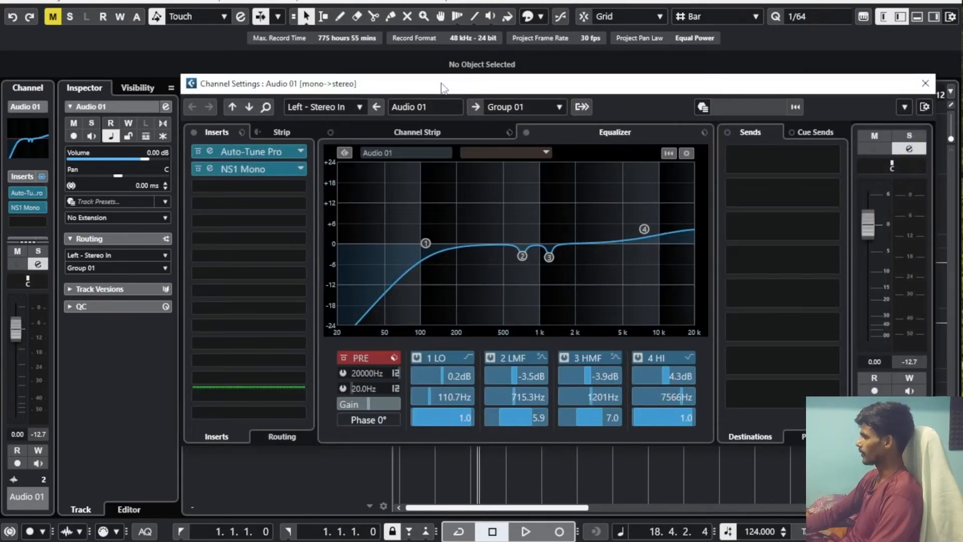
pyautogui.moveTo(443, 88); pyautogui.dragTo(437, 76)
# Find the dbx-160 Mono compressor and load it into Audio 01's third insert slot.
pyautogui.click(257, 173)
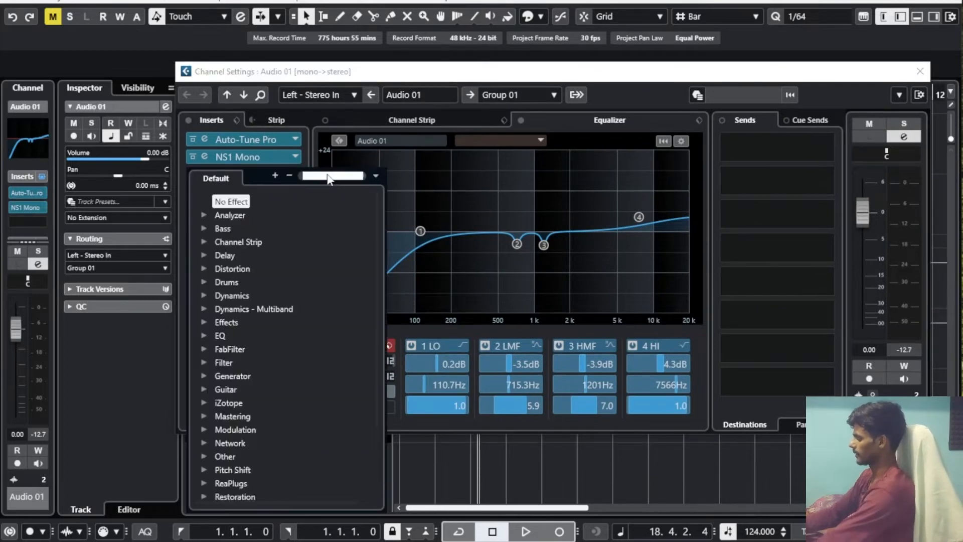
pyautogui.write('dbx')
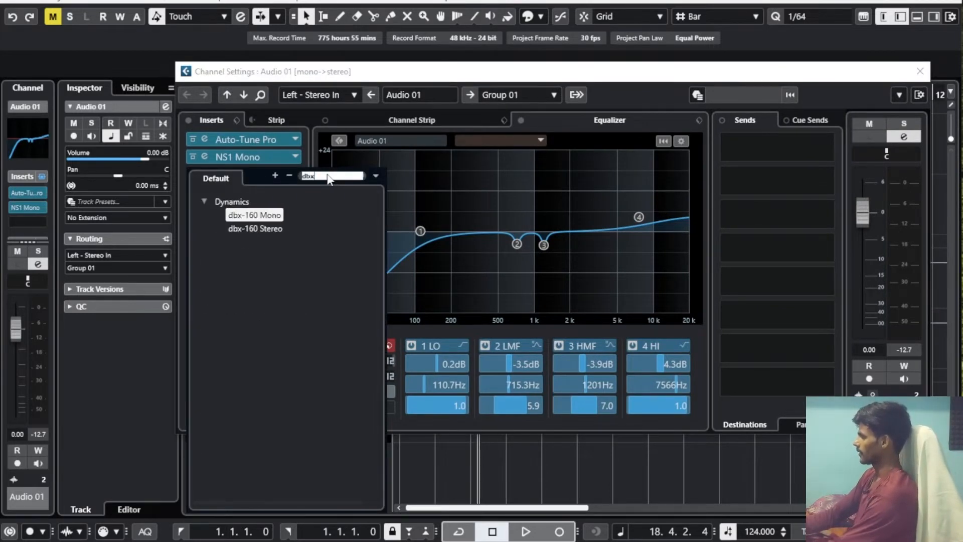
pyautogui.click(269, 216)
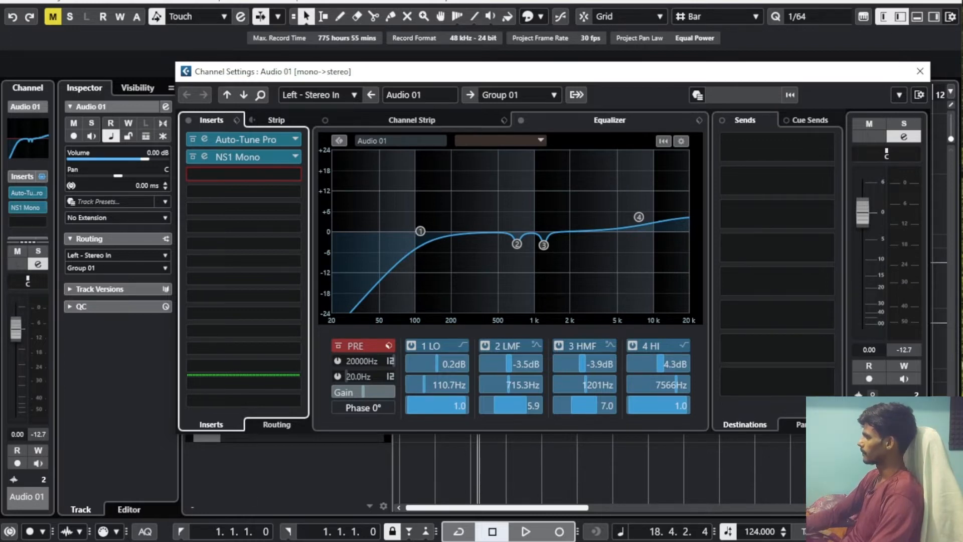
# Bring the Cubase project window back to the front.
pyautogui.press('super+s')
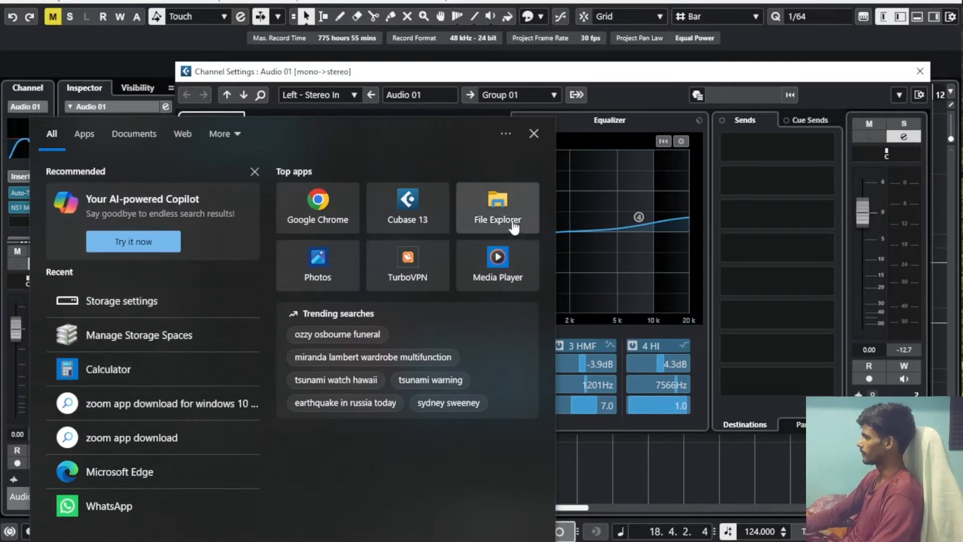
pyautogui.click(414, 209)
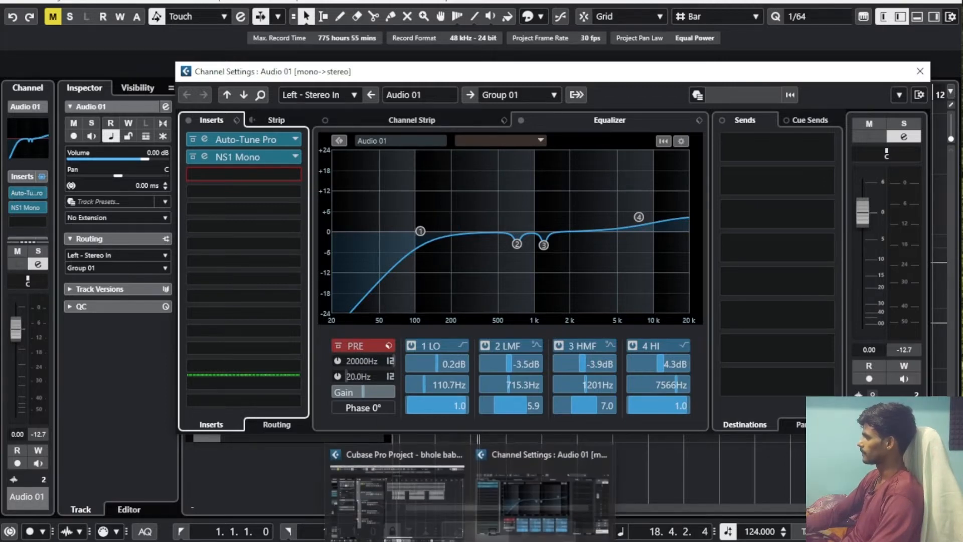
pyautogui.moveTo(421, 501)
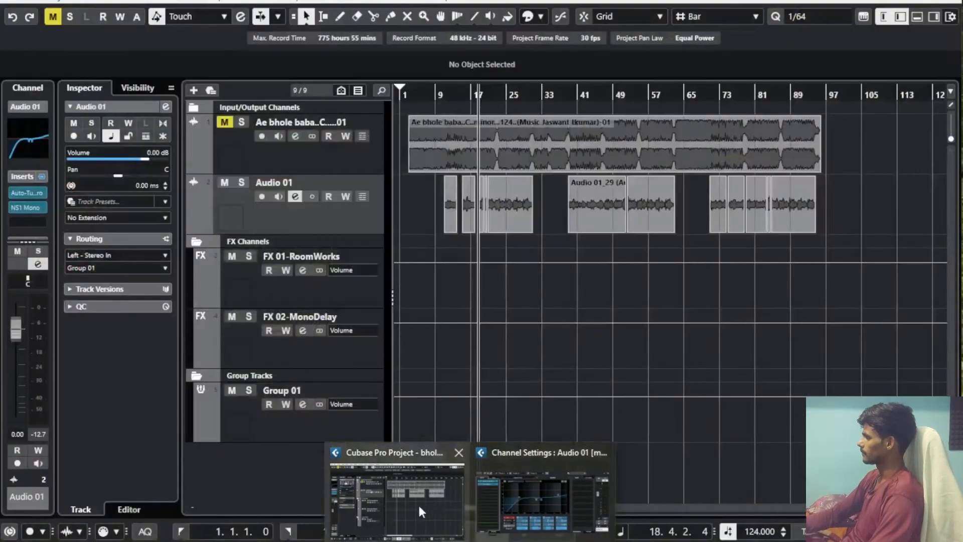
pyautogui.click(420, 506)
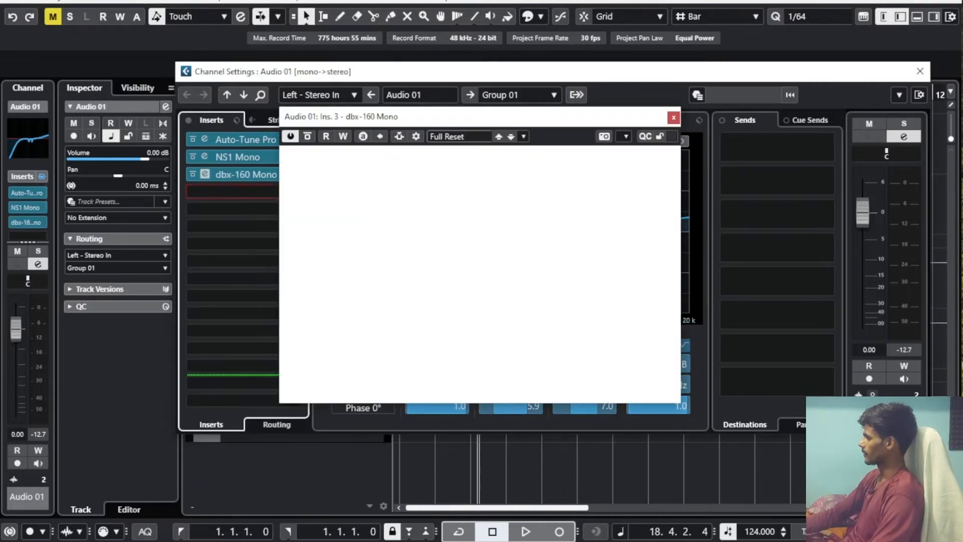
# Reposition the dbx-160 Mono and Audio 01 channel settings windows so the insert list stays visible beside the plug-in.
pyautogui.moveTo(505, 120); pyautogui.dragTo(575, 109)
pyautogui.moveTo(622, 84)
pyautogui.mouseDown()
pyautogui.moveTo(637, 77)
pyautogui.moveTo(616, 80)
pyautogui.mouseUp()
pyautogui.moveTo(580, 111)
pyautogui.mouseDown()
pyautogui.moveTo(556, 103)
pyautogui.moveTo(568, 111)
pyautogui.mouseUp()
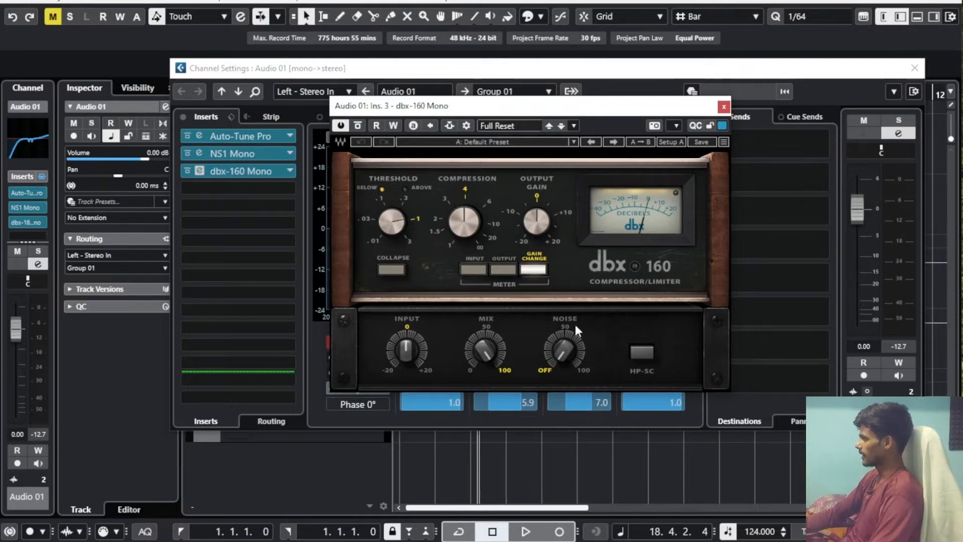
pyautogui.moveTo(558, 361)
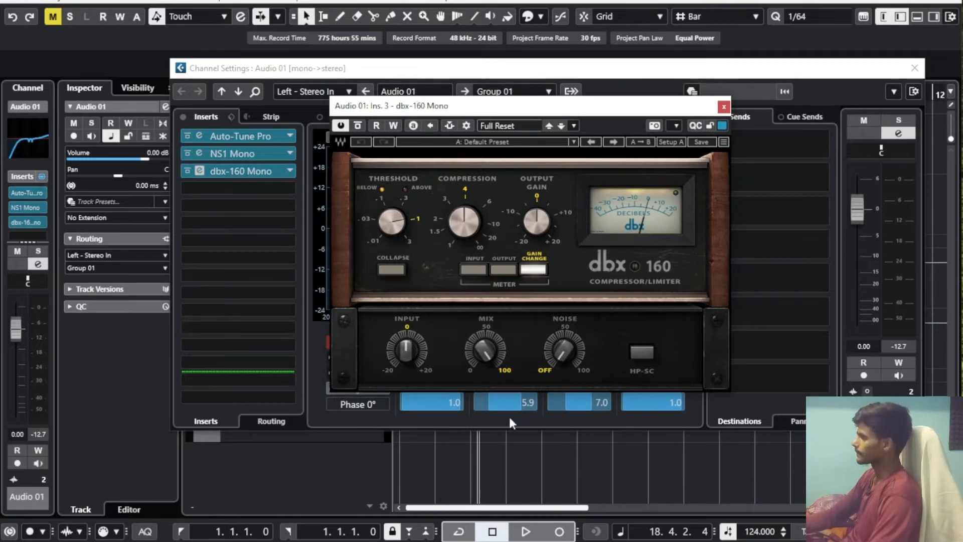
# Play the vocal through the dbx-160 and compare it with the HP-SC filter on and off.
pyautogui.press('space')
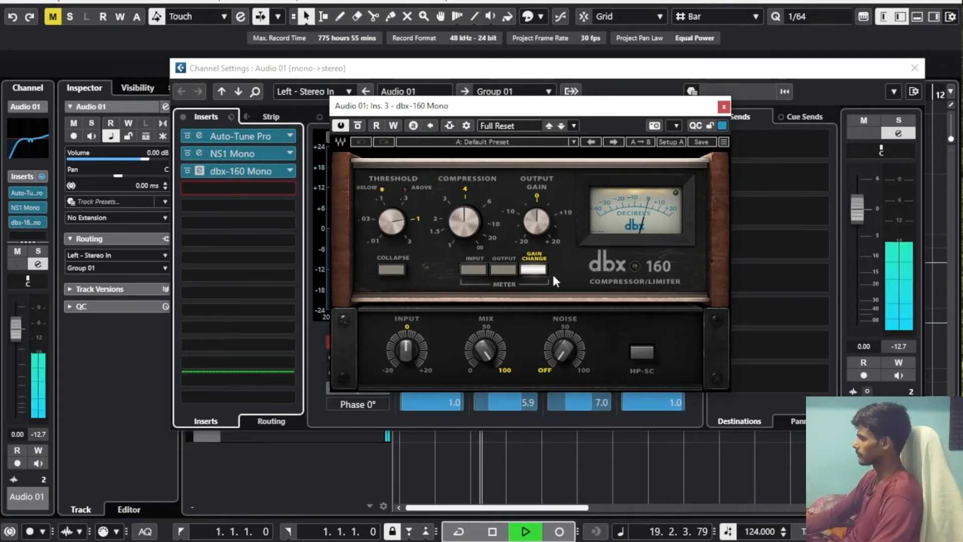
pyautogui.click(642, 353)
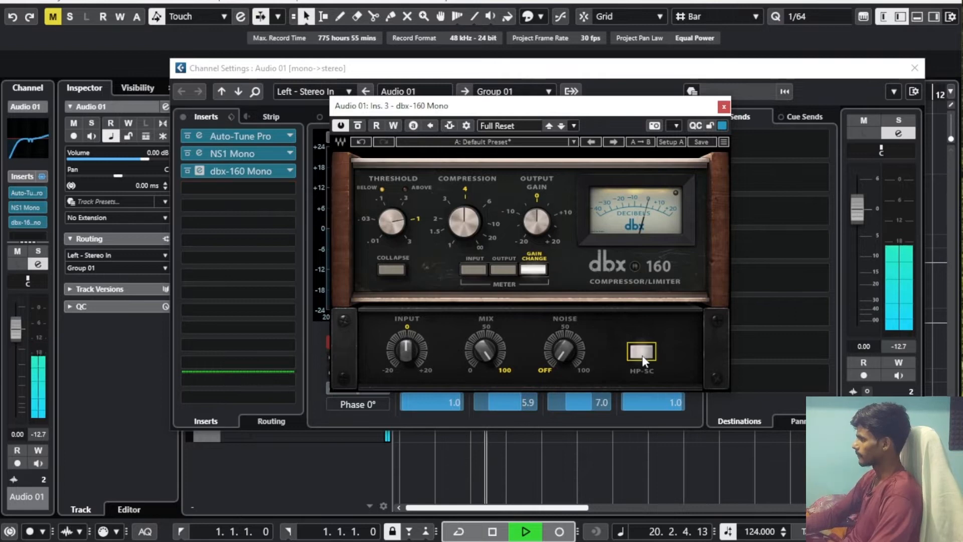
pyautogui.click(641, 356)
pyautogui.press('space')
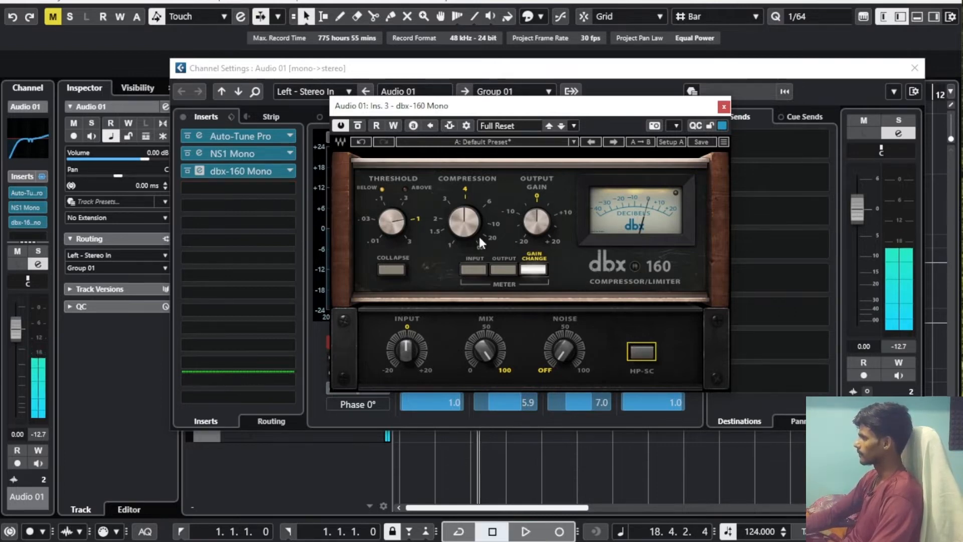
pyautogui.press('space')
pyautogui.press('space')
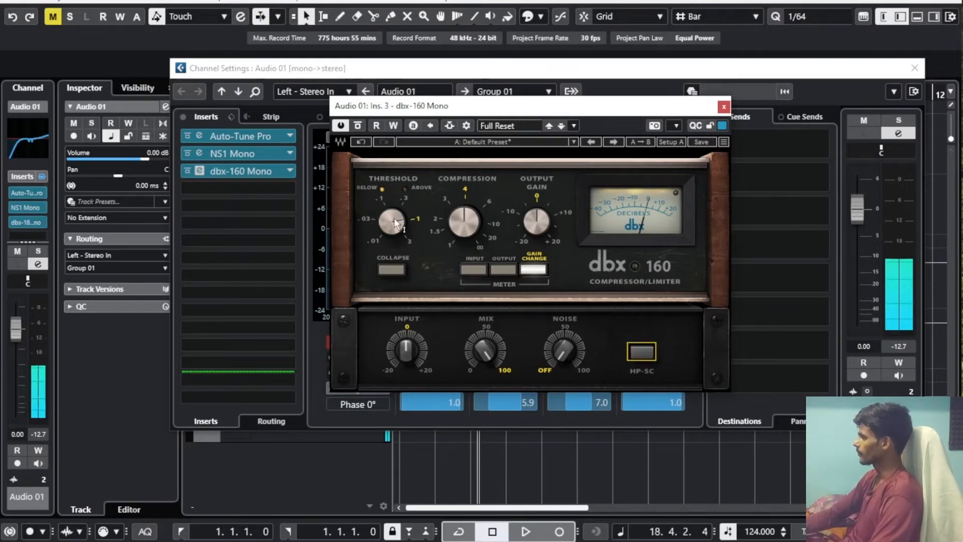
# Set the dbx-160's compression ratio to 2.1 and start playback to hear it.
pyautogui.moveTo(390, 219)
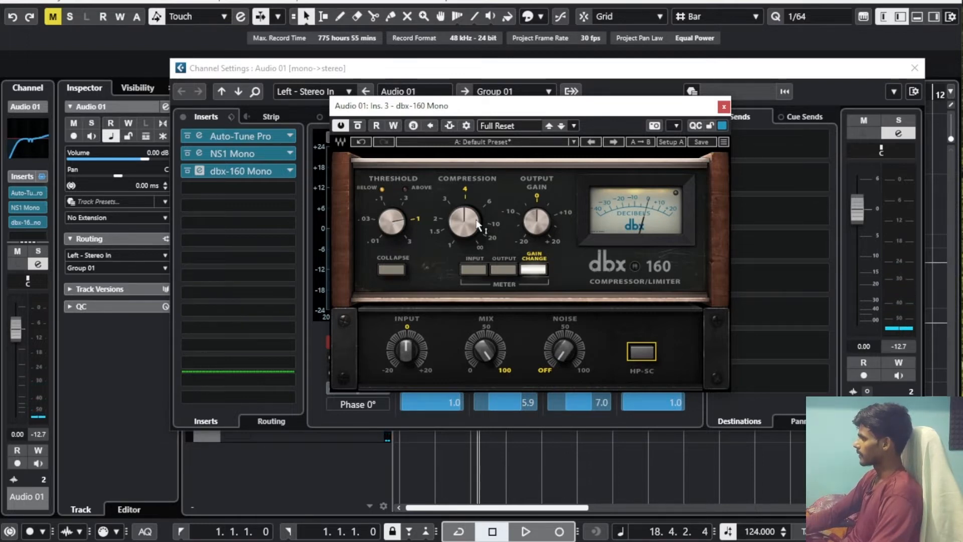
pyautogui.moveTo(465, 225)
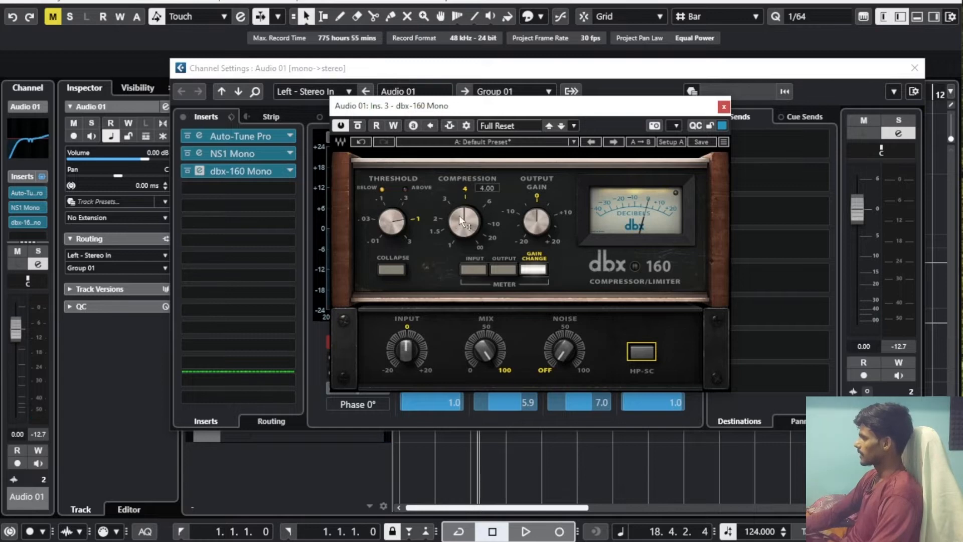
pyautogui.click(461, 218)
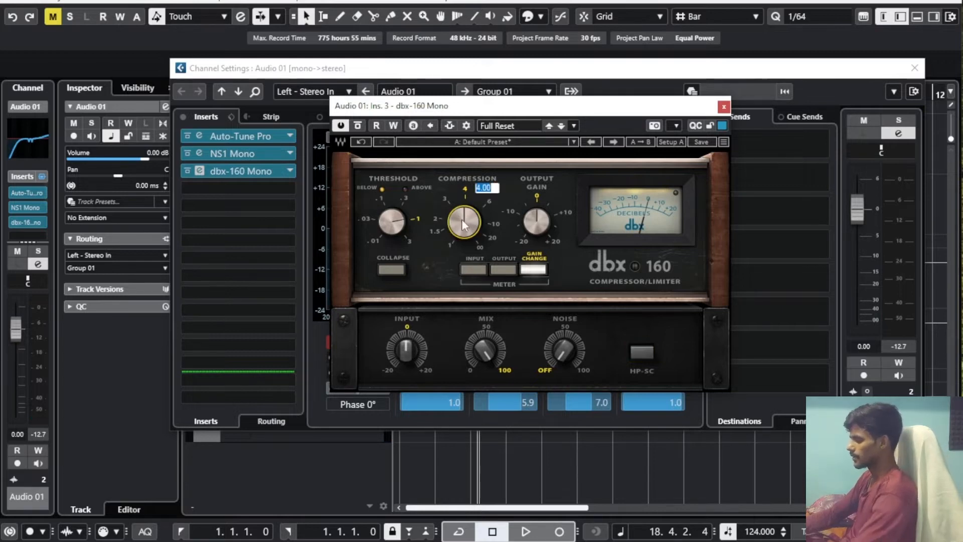
pyautogui.write('2.1')
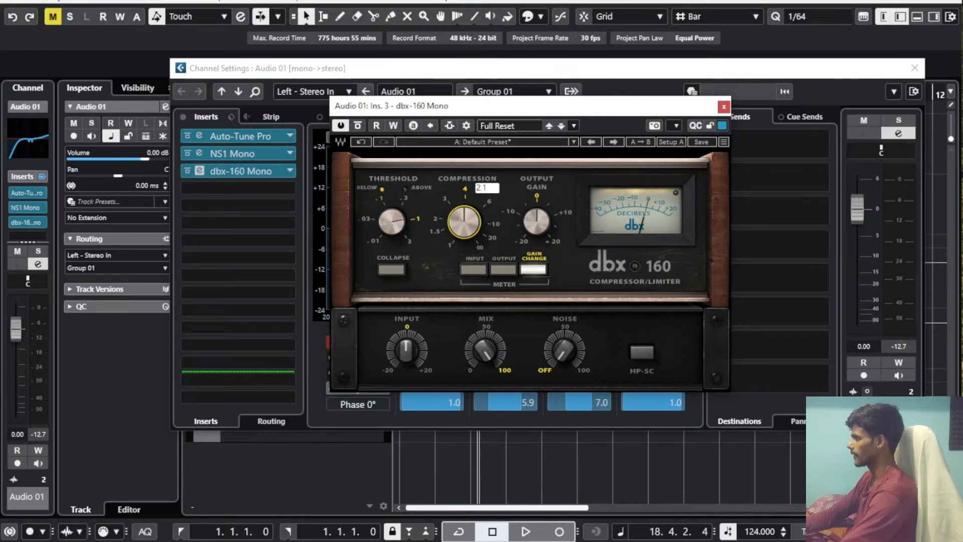
pyautogui.press('Return')
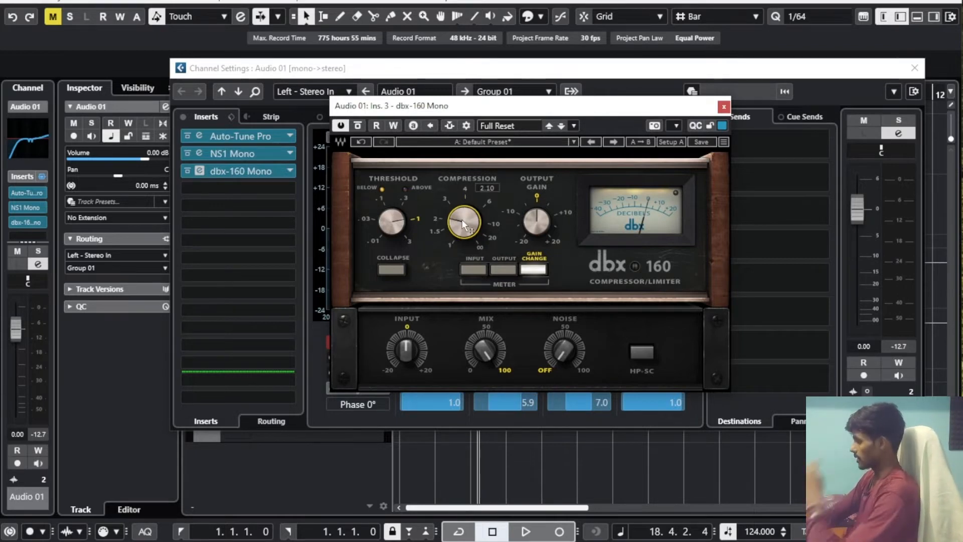
pyautogui.press('space')
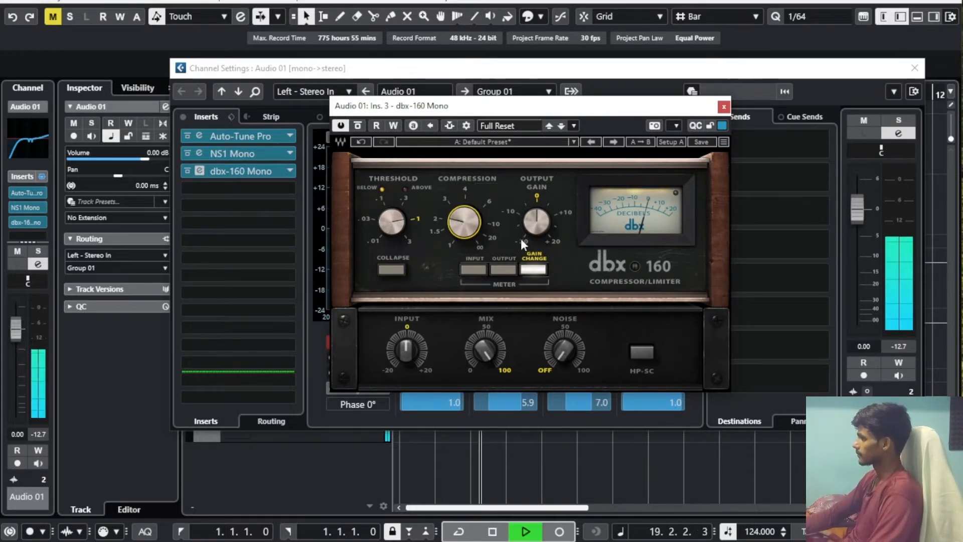
# Lower the dbx-160's threshold by ear in stages to 0.613, replaying the vocal to check each change.
pyautogui.moveTo(387, 210)
pyautogui.mouseDown()
pyautogui.moveTo(387, 221)
pyautogui.moveTo(388, 212)
pyautogui.mouseUp()
pyautogui.press('space')
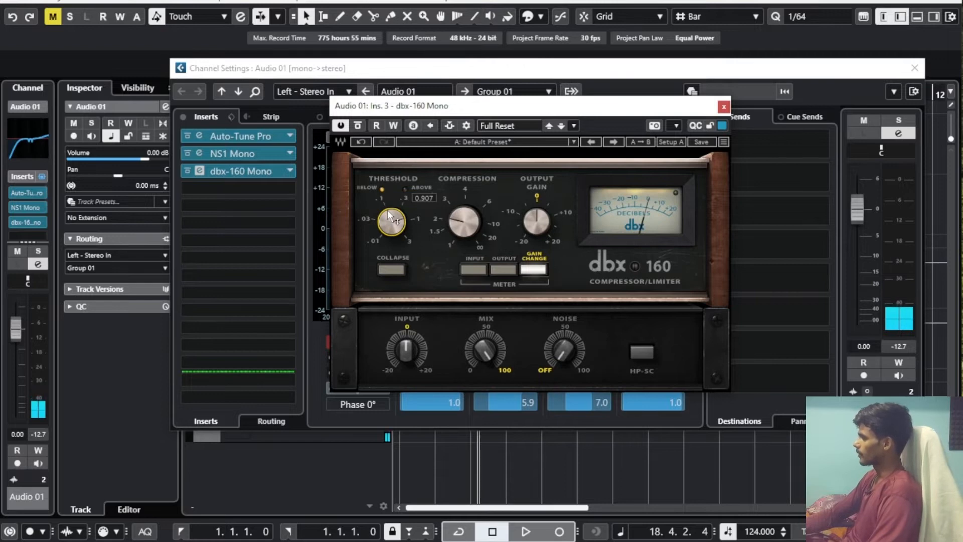
pyautogui.press('space')
pyautogui.moveTo(390, 222); pyautogui.dragTo(391, 225)
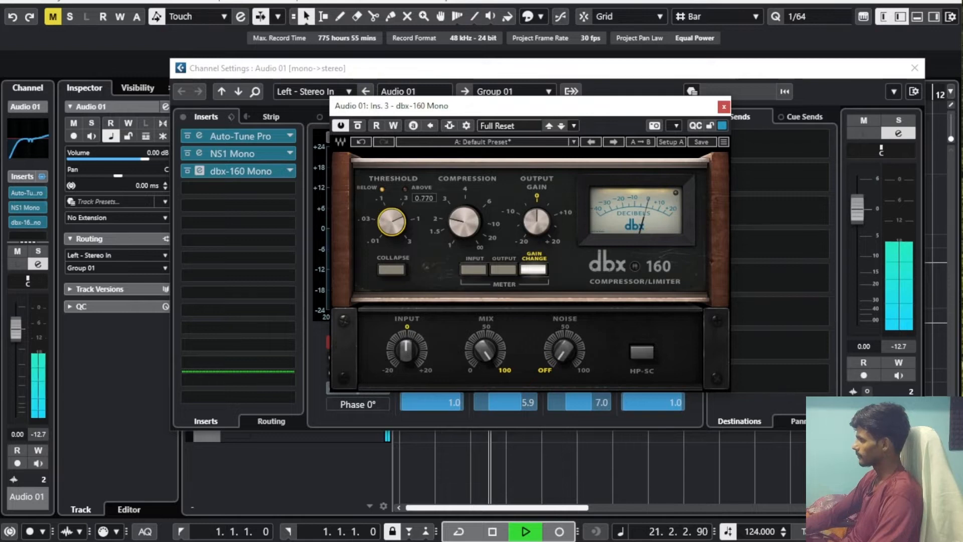
pyautogui.moveTo(390, 226); pyautogui.dragTo(390, 227)
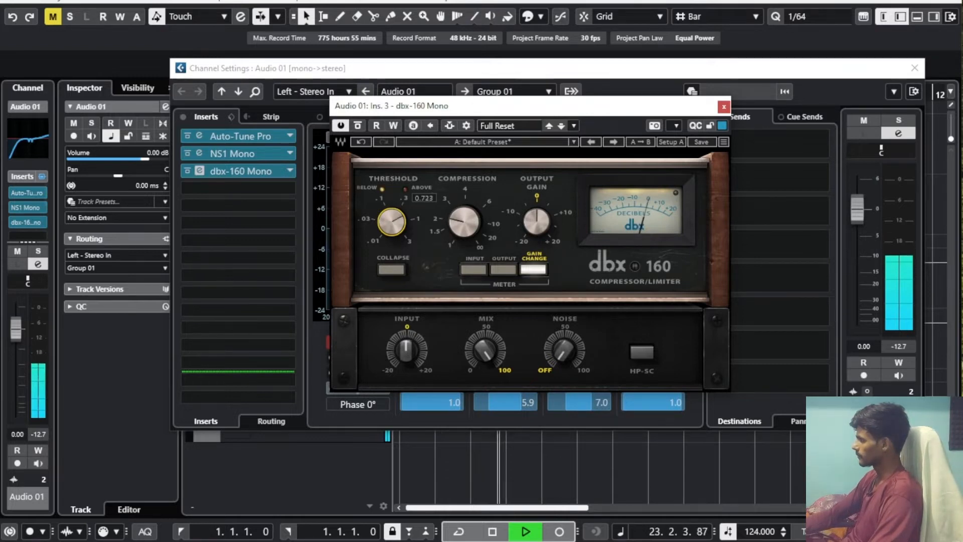
pyautogui.press('space')
pyautogui.press('space')
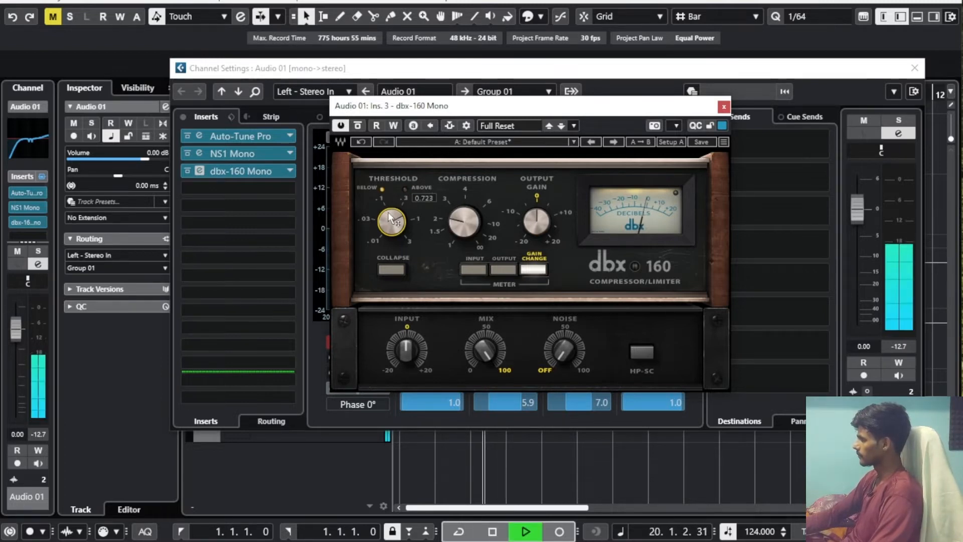
pyautogui.press('space')
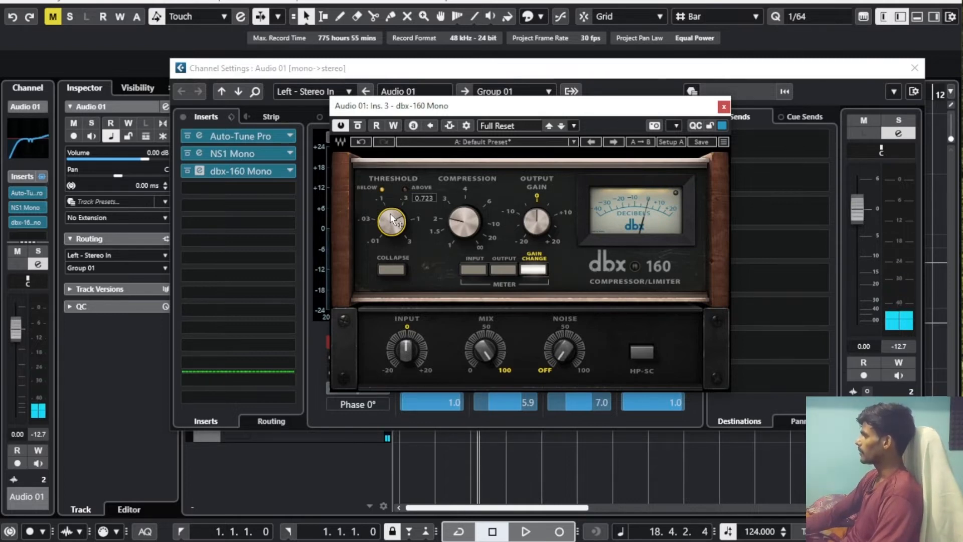
pyautogui.press('space')
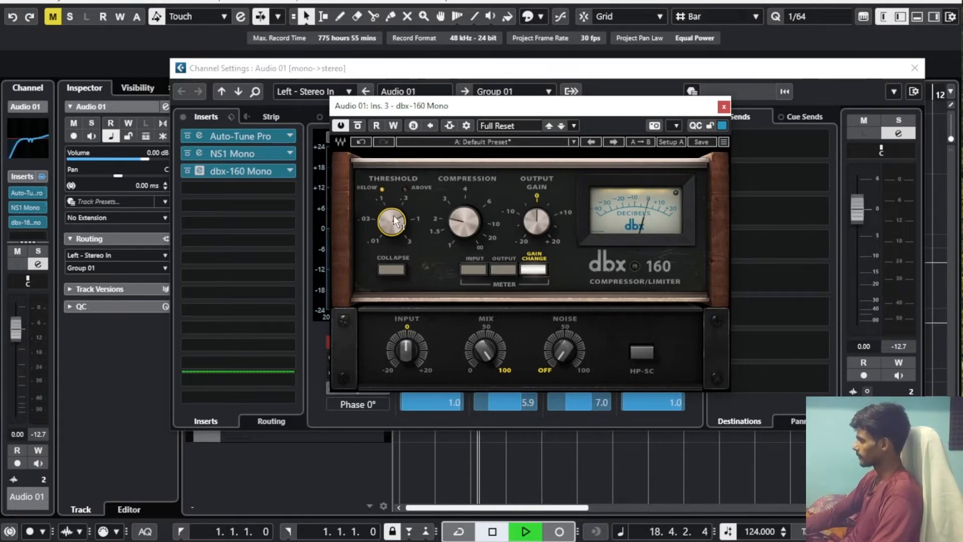
pyautogui.moveTo(392, 222); pyautogui.dragTo(394, 217)
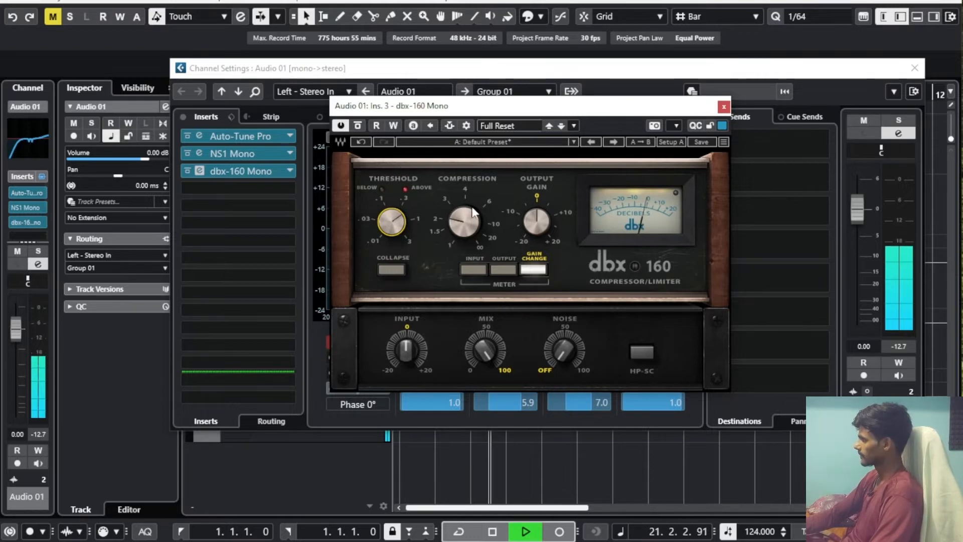
pyautogui.press('space')
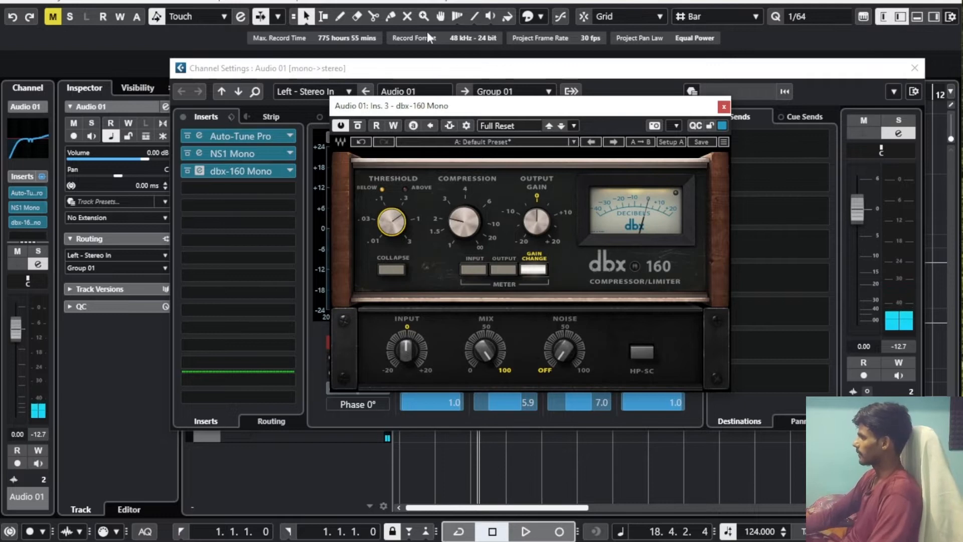
# Play the vocal and compare the dbx-160 bypassed and active with the lowered threshold.
pyautogui.press('space')
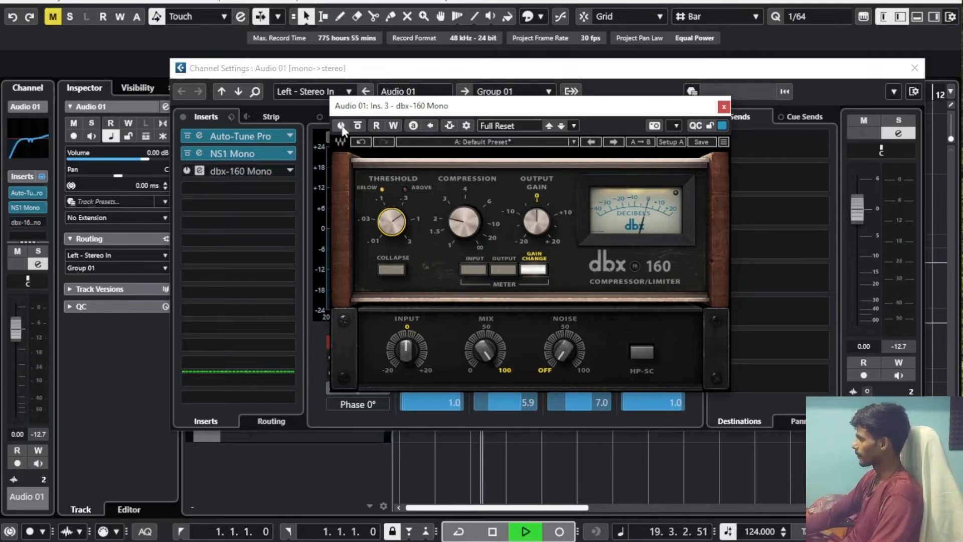
pyautogui.click(356, 125)
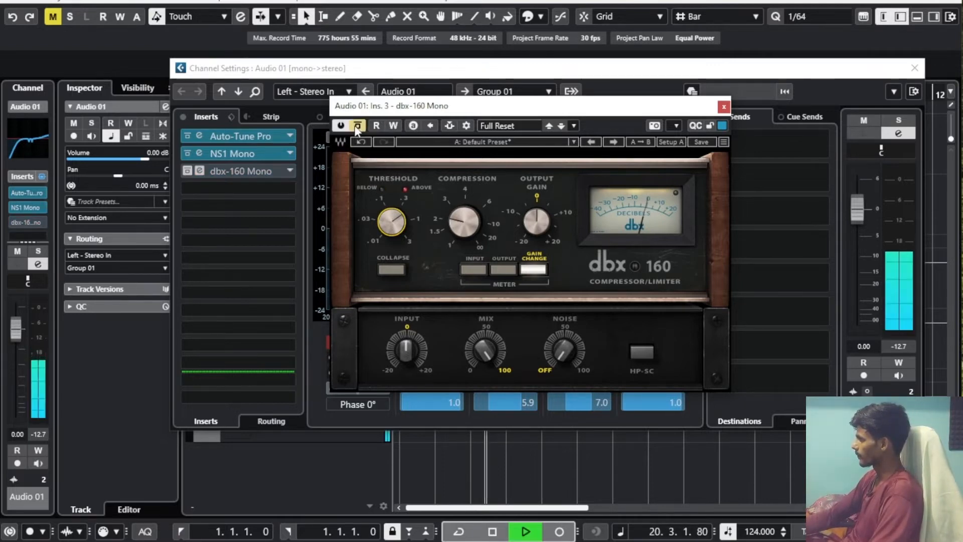
pyautogui.click(356, 127)
pyautogui.click(356, 126)
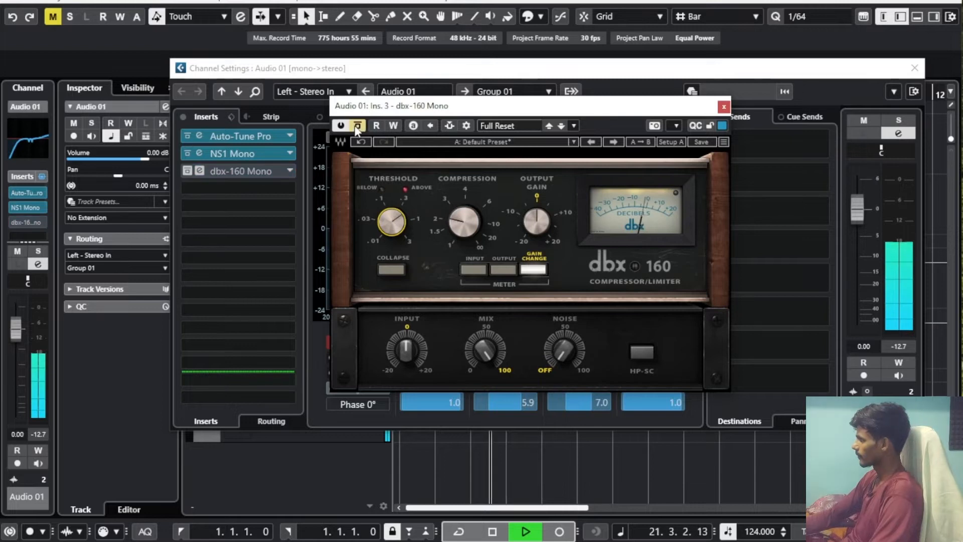
pyautogui.click(356, 127)
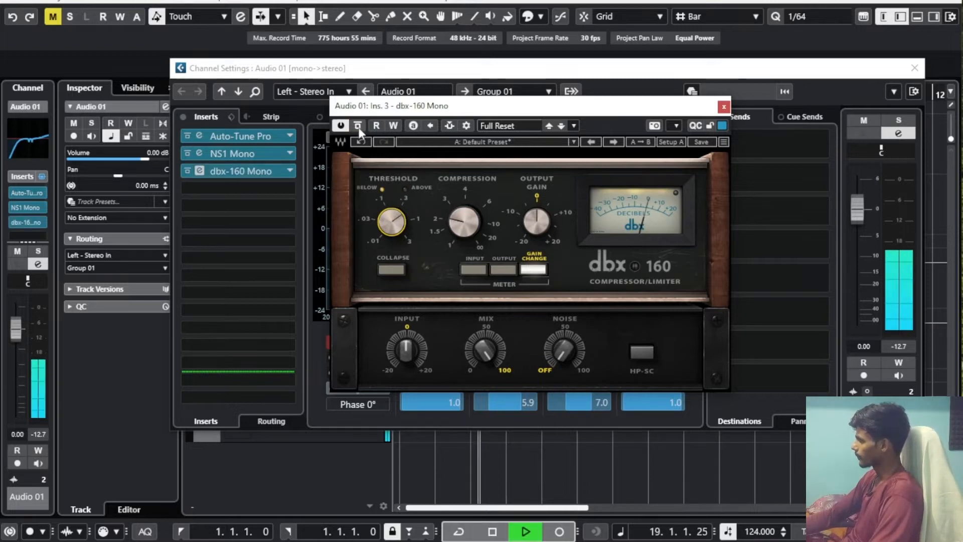
pyautogui.click(357, 126)
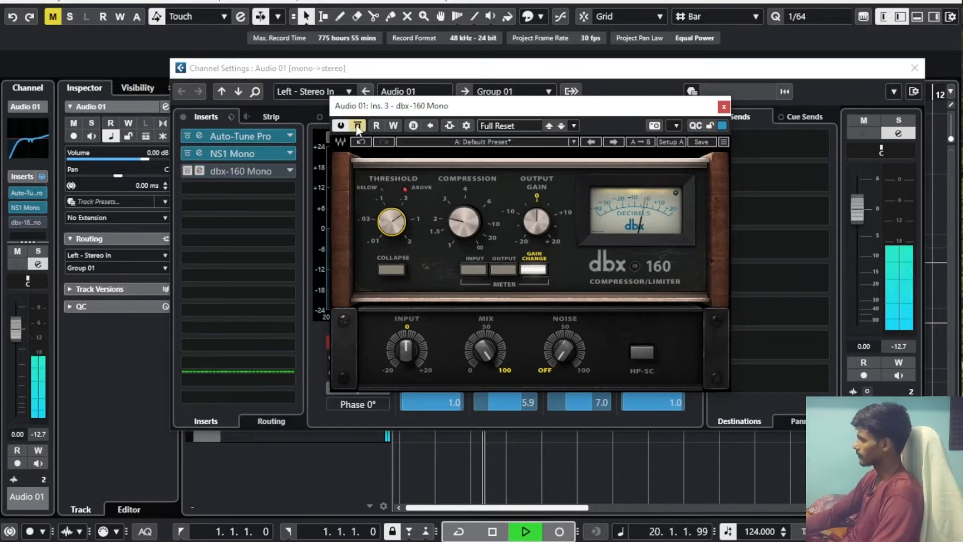
pyautogui.click(356, 125)
pyautogui.click(356, 125)
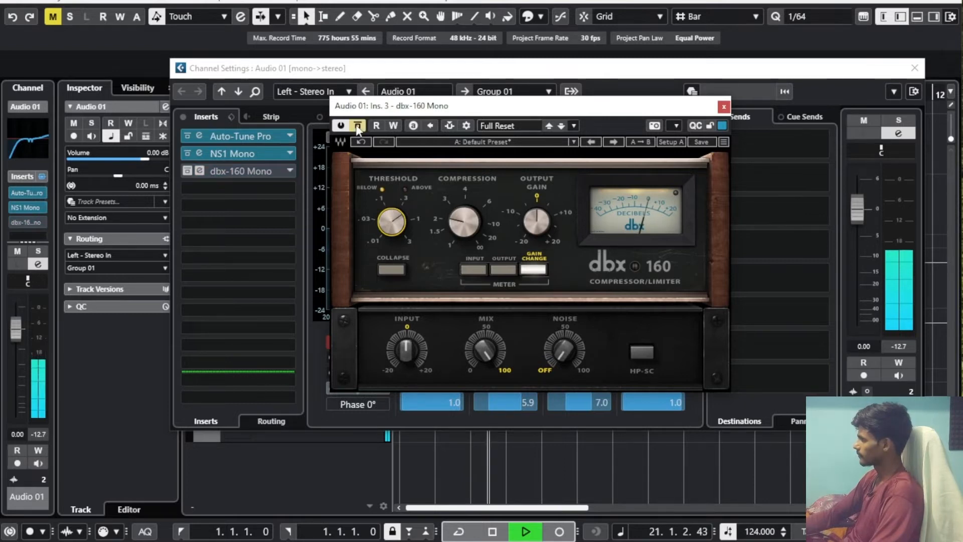
pyautogui.click(356, 125)
pyautogui.press('space')
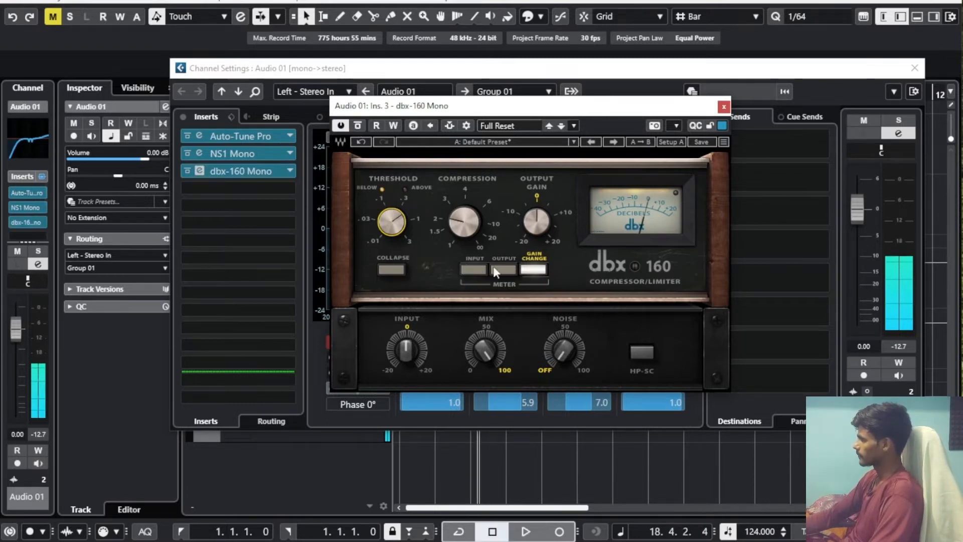
# Nudge the dbx-160's threshold slightly and play the vocal to hear the adjustment.
pyautogui.moveTo(392, 221)
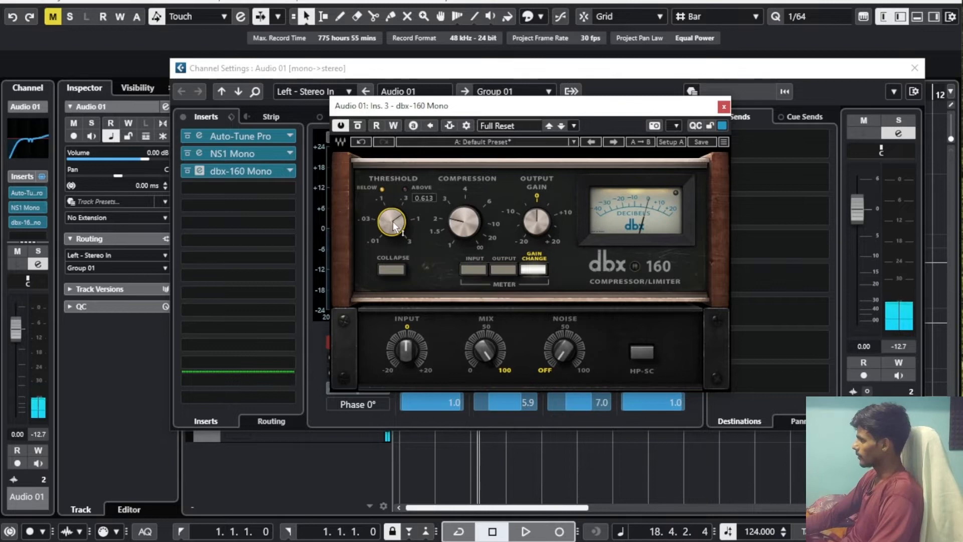
pyautogui.moveTo(393, 221); pyautogui.dragTo(392, 222)
pyautogui.press('space')
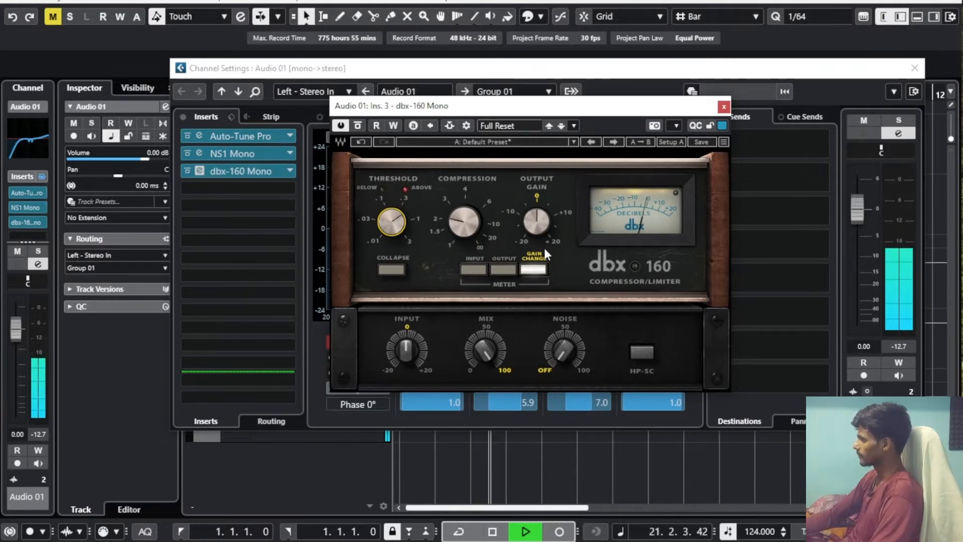
pyautogui.press('space')
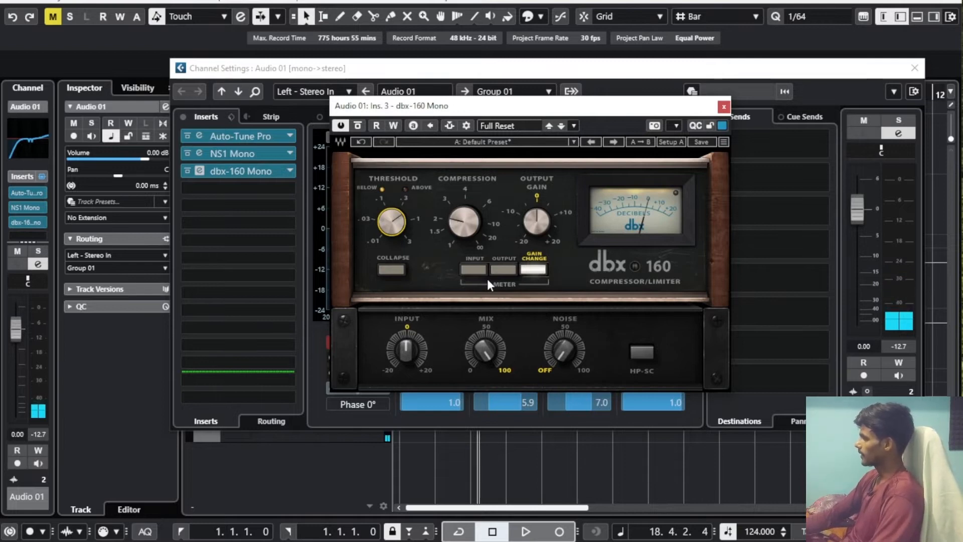
# Check the dbx-160's output and input levels during playback, and return its meter to Gain Change.
pyautogui.press('space')
pyautogui.click(501, 271)
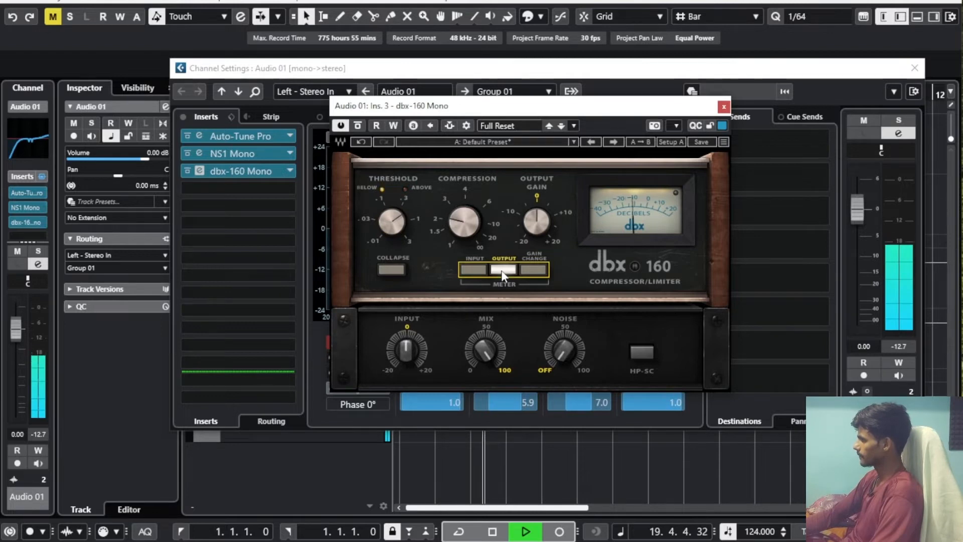
pyautogui.click(475, 270)
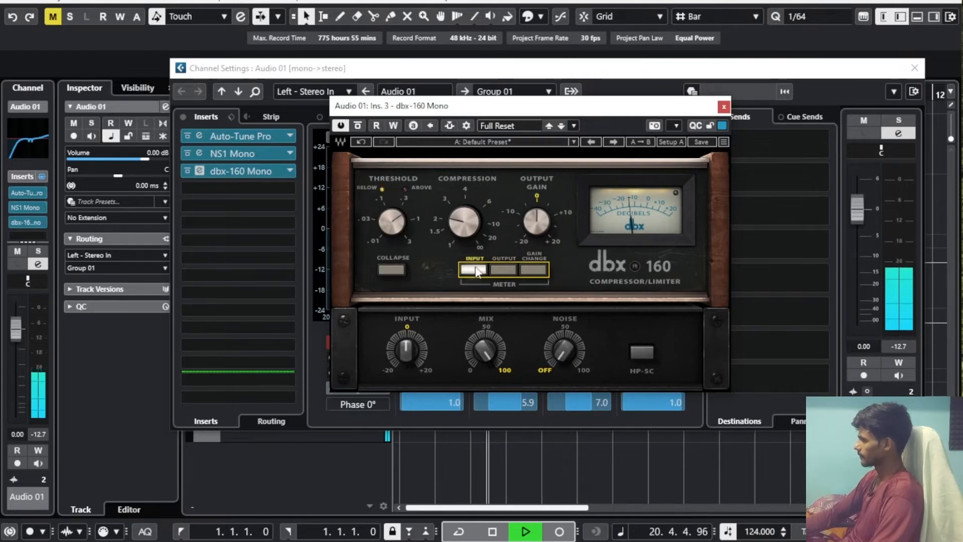
pyautogui.press('space')
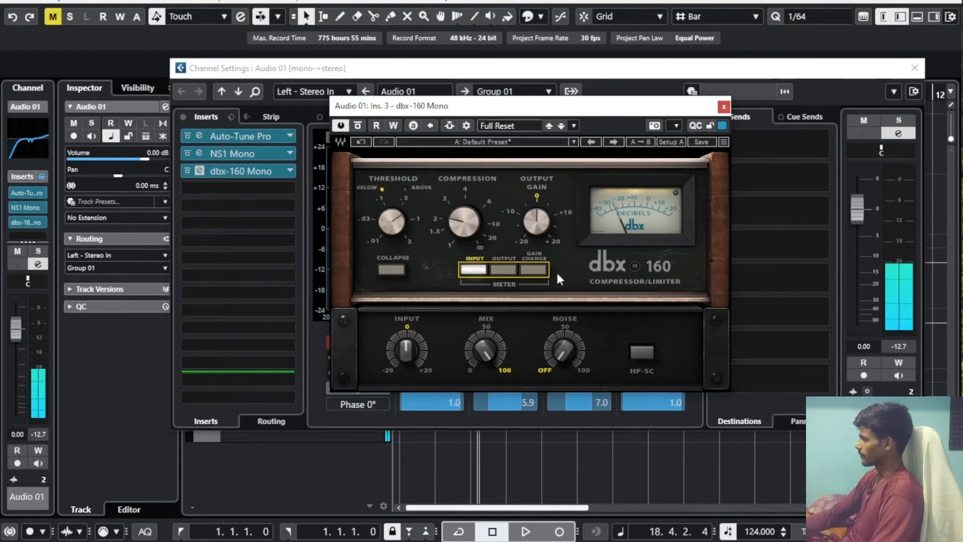
pyautogui.click(535, 269)
# Play the vocal and reset the Audio 01 channel's peak level reading.
pyautogui.press('space')
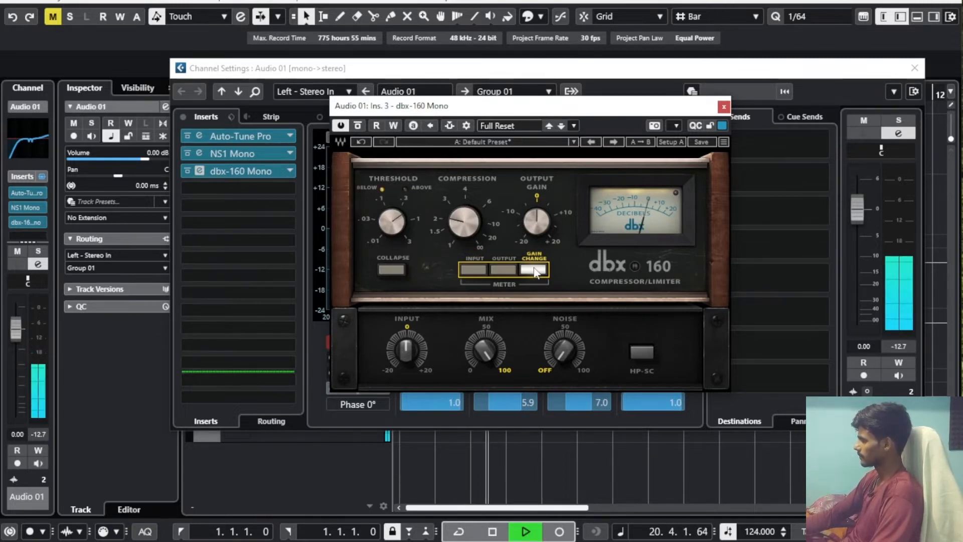
pyautogui.click(902, 345)
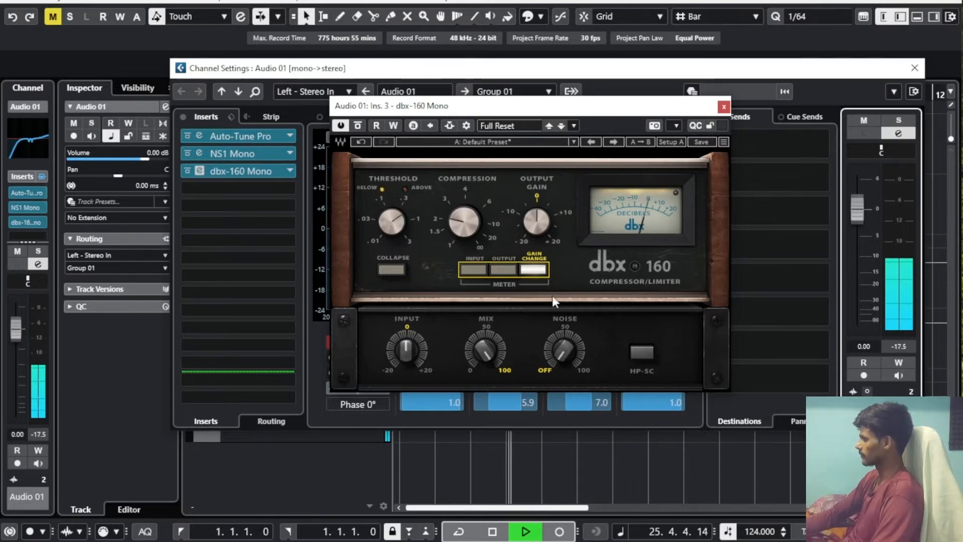
pyautogui.press('space')
# Set the dbx-160's noise amount to 5.
pyautogui.moveTo(567, 344)
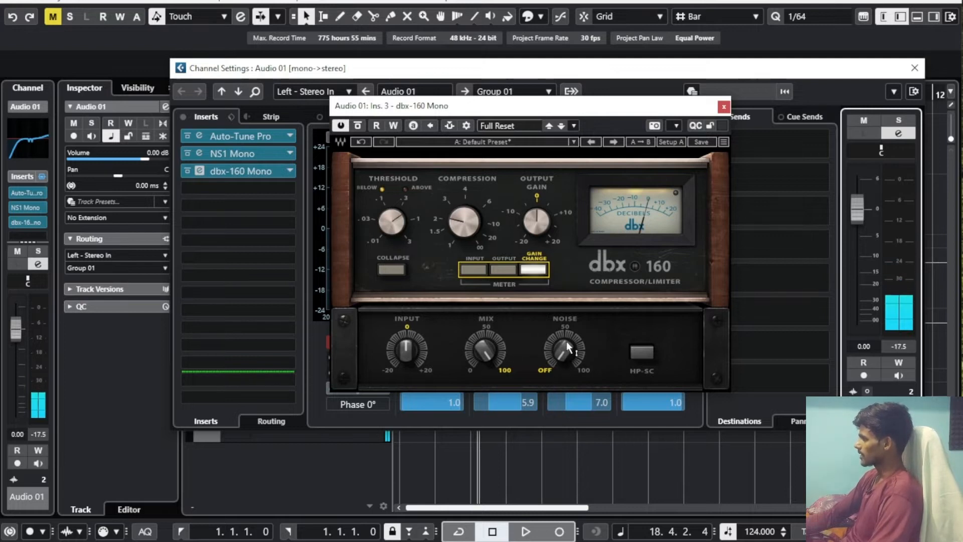
pyautogui.moveTo(559, 345); pyautogui.dragTo(558, 333)
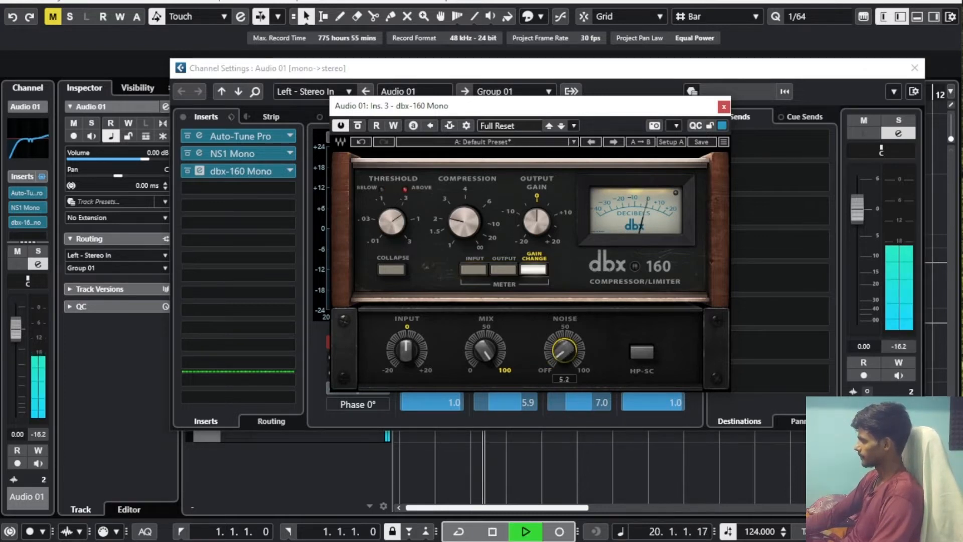
pyautogui.press('space')
pyautogui.click(561, 352)
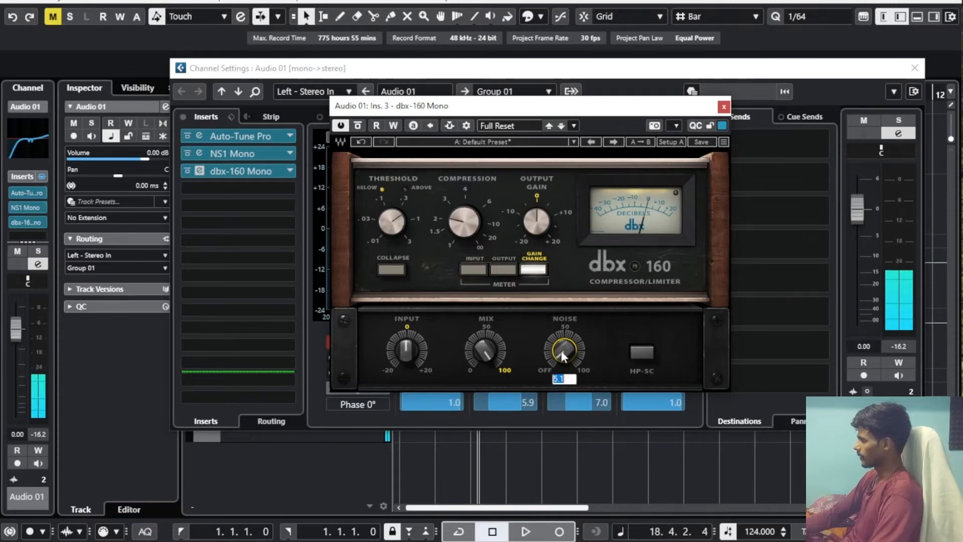
pyautogui.write('5')
pyautogui.press('Return')
# Play the vocal and compare the dbx-160 bypassed and active with the added noise.
pyautogui.press('space')
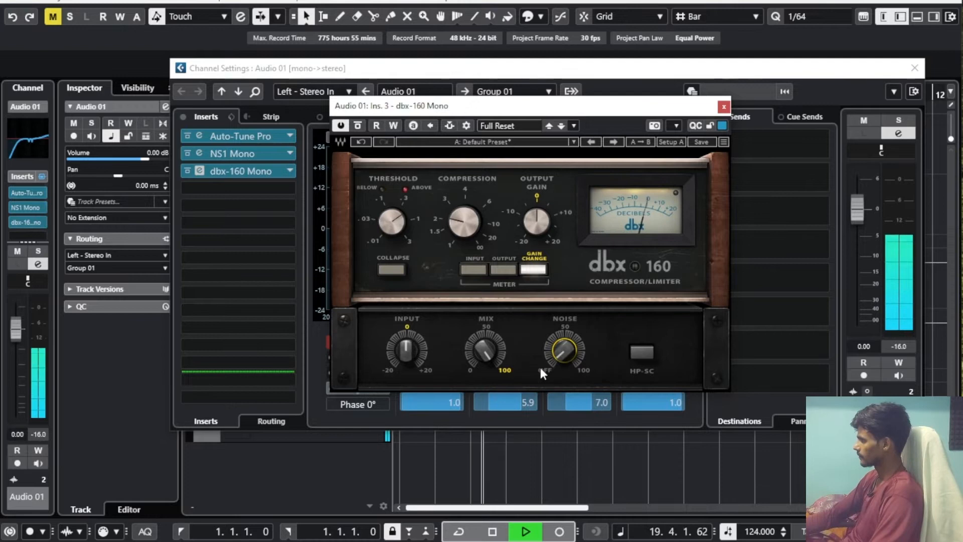
pyautogui.click(358, 126)
pyautogui.click(358, 126)
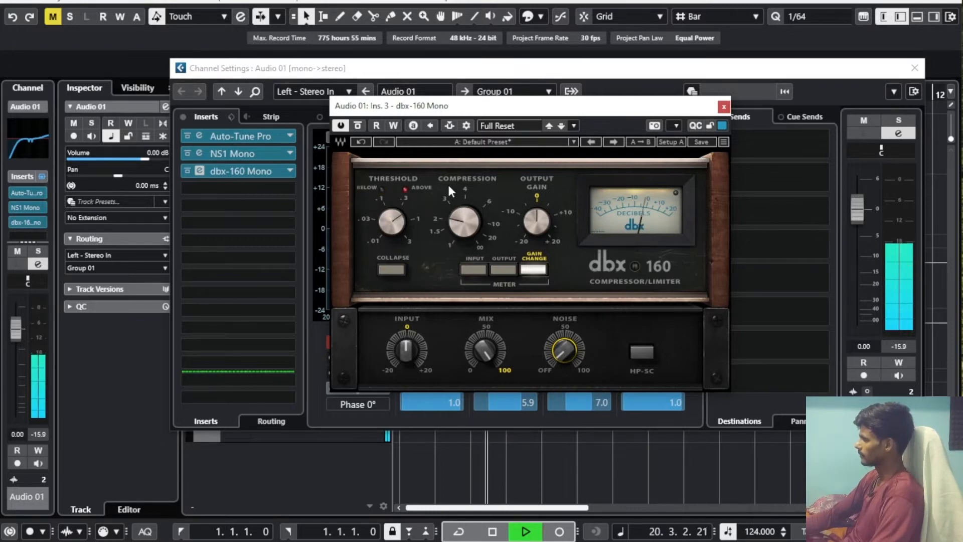
pyautogui.click(356, 125)
pyautogui.click(357, 126)
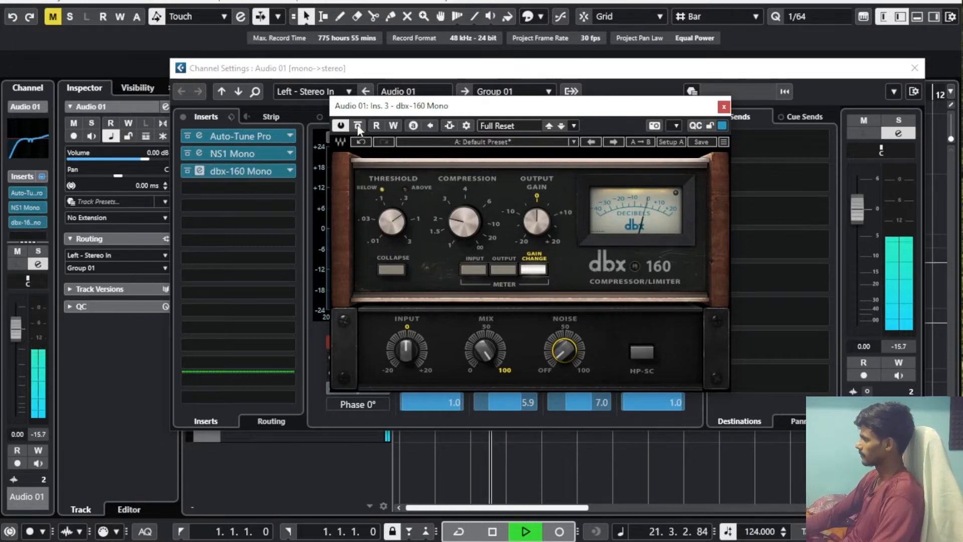
pyautogui.press('space')
# Set the dbx-160's output gain to 1.
pyautogui.click(530, 220)
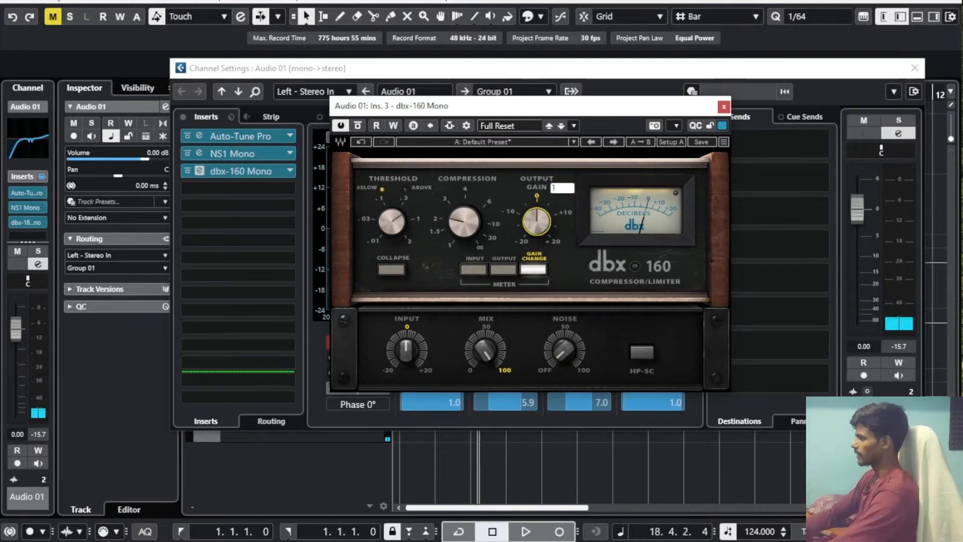
pyautogui.write('1')
pyautogui.press('Return')
# Play the vocal and compare the dbx-160 bypassed and active with the raised output gain.
pyautogui.press('space')
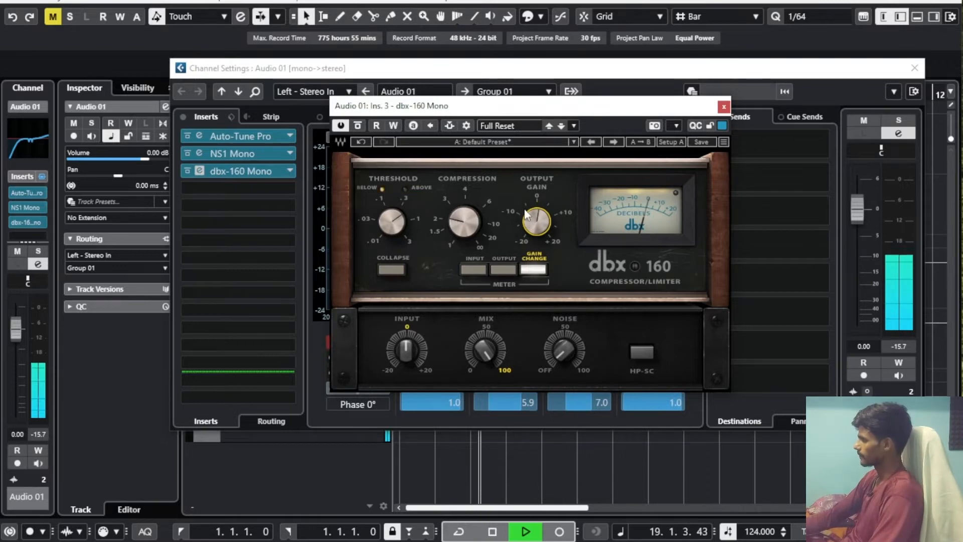
pyautogui.click(359, 126)
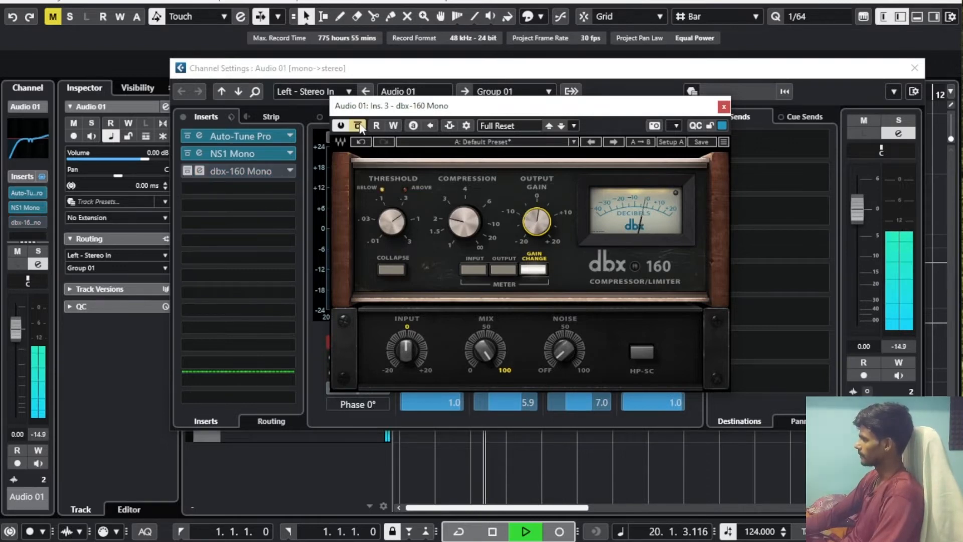
pyautogui.click(359, 126)
pyautogui.click(359, 123)
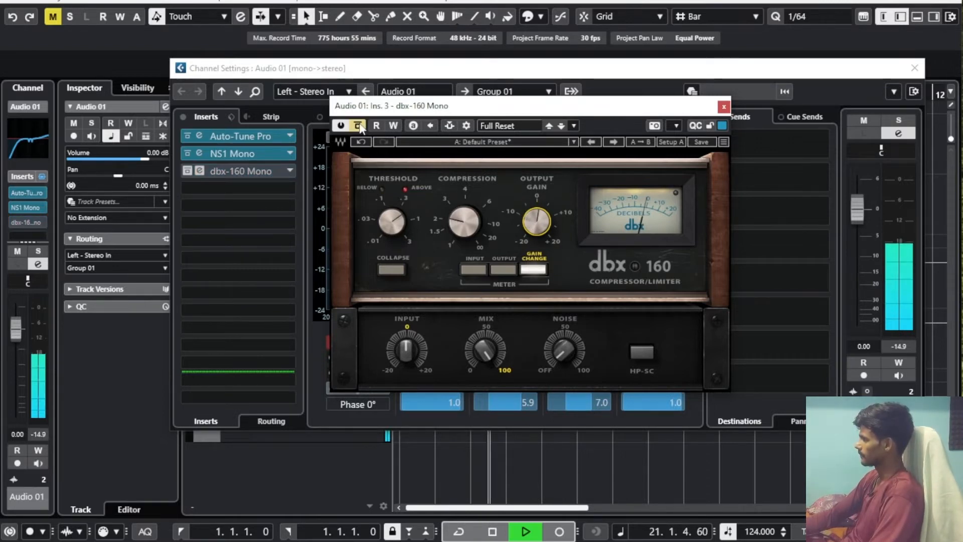
pyautogui.click(359, 123)
pyautogui.click(359, 124)
pyautogui.click(359, 124)
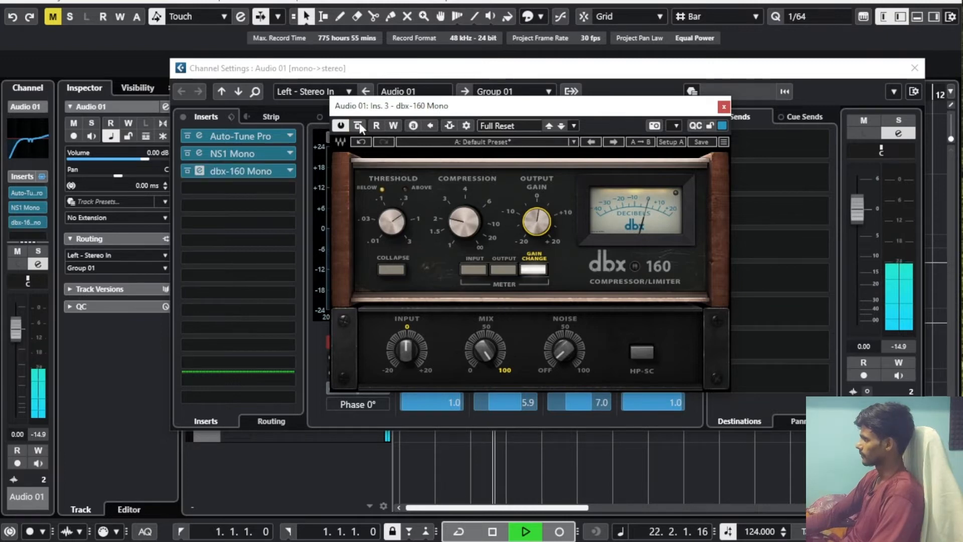
pyautogui.click(359, 123)
pyautogui.click(359, 123)
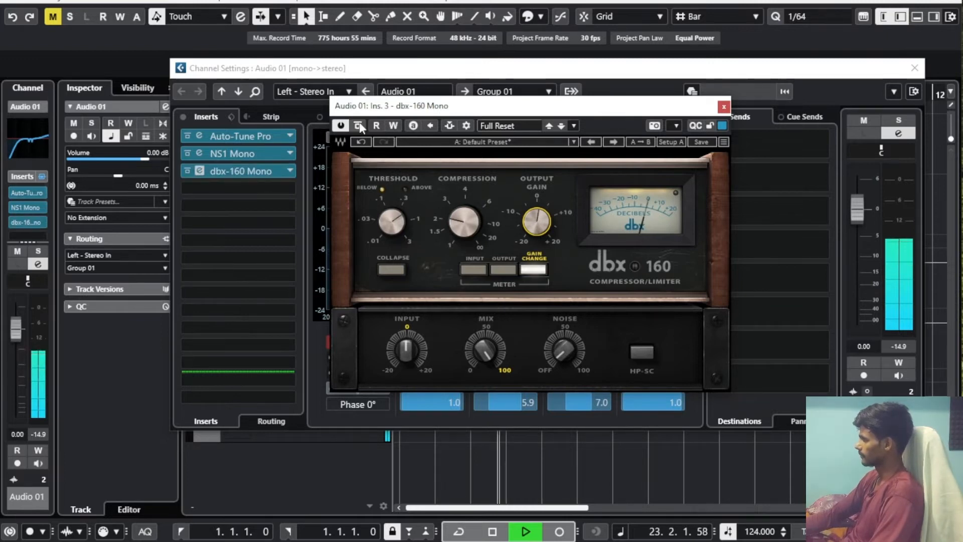
# Compare the playing vocal with the dbx-160 bypassed, deactivated and active, ending with it deactivated.
pyautogui.click(359, 124)
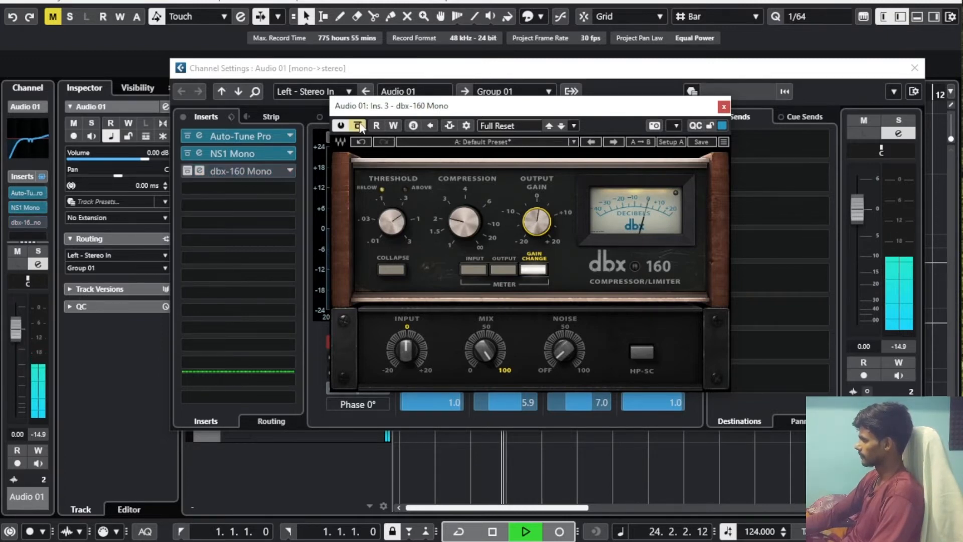
pyautogui.click(359, 124)
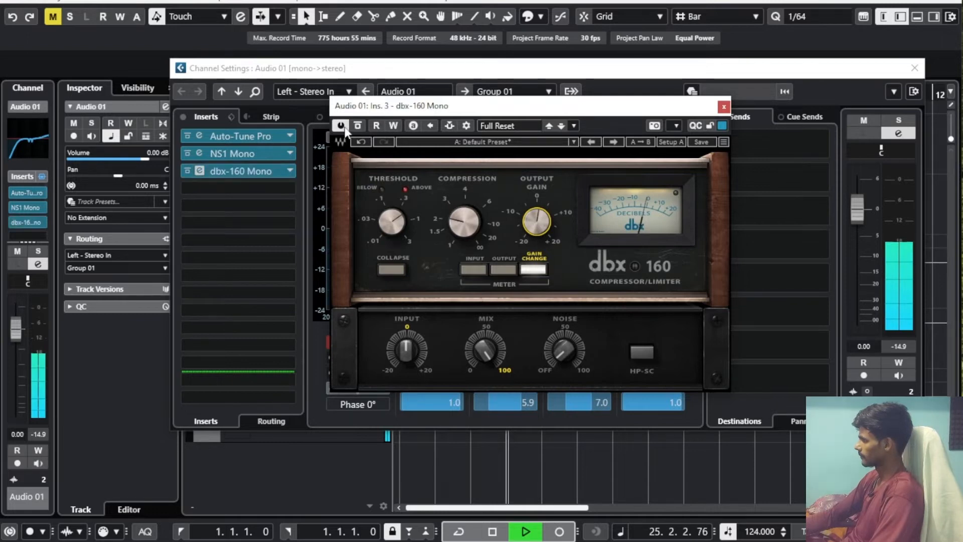
pyautogui.click(341, 126)
pyautogui.click(344, 126)
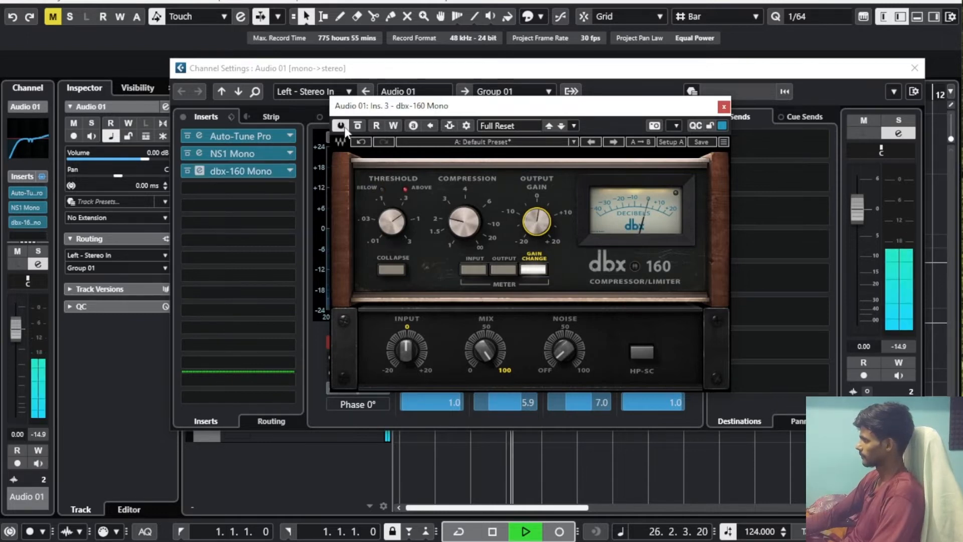
pyautogui.click(344, 127)
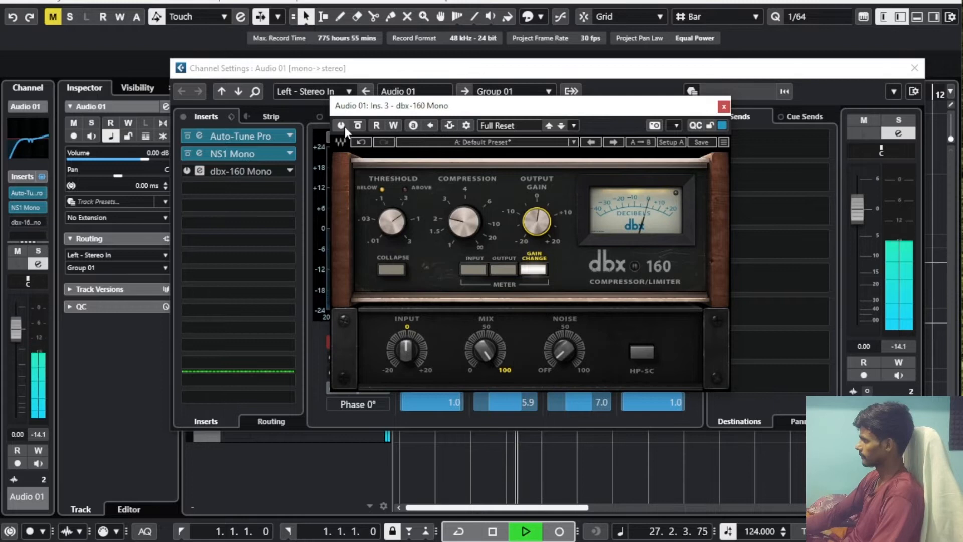
pyautogui.click(344, 126)
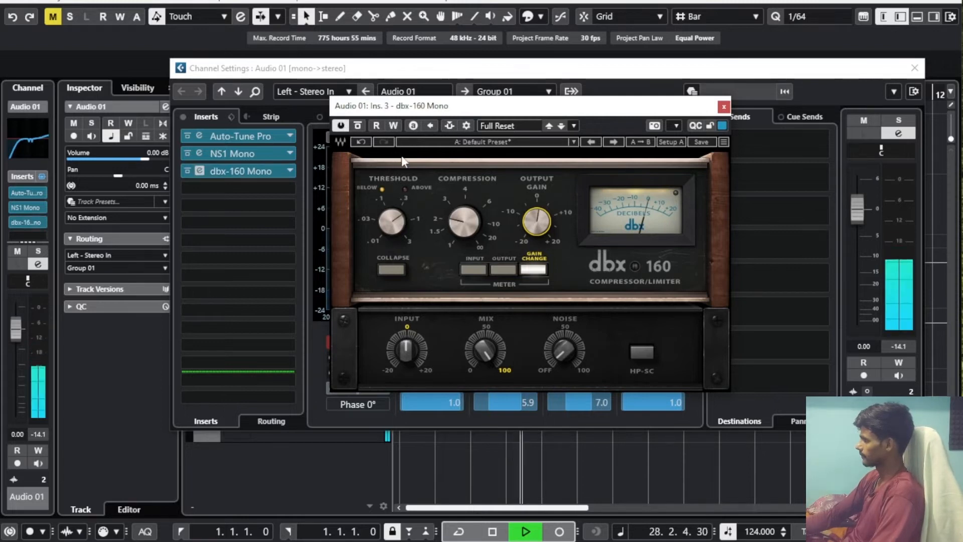
pyautogui.click(344, 127)
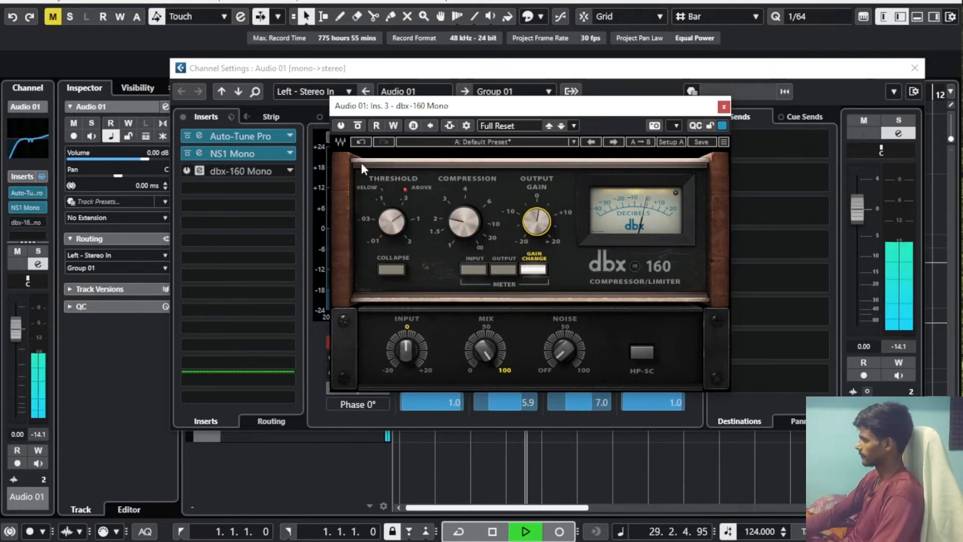
pyautogui.press('space')
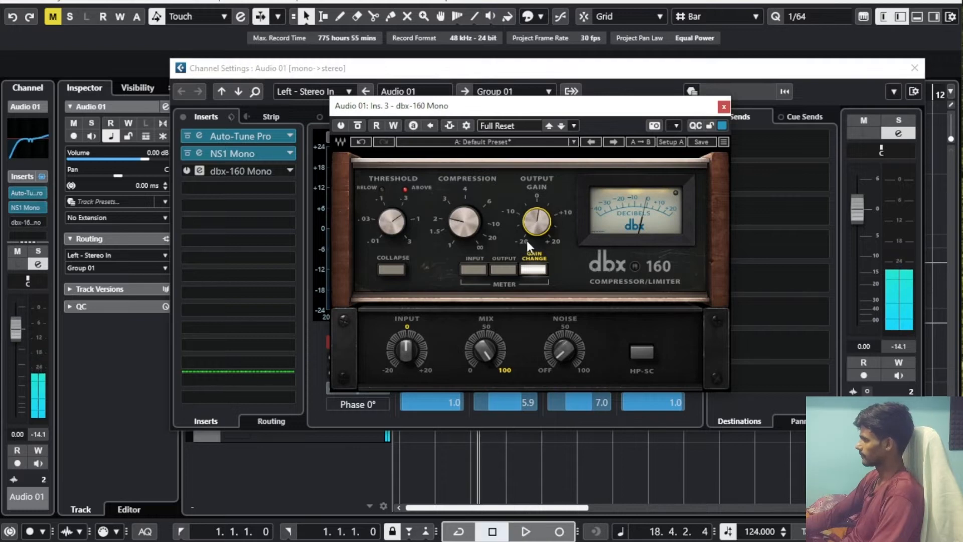
# Replay the vocal from bar 18 and reactivate the dbx-160 during playback to hear its effect.
pyautogui.press('space')
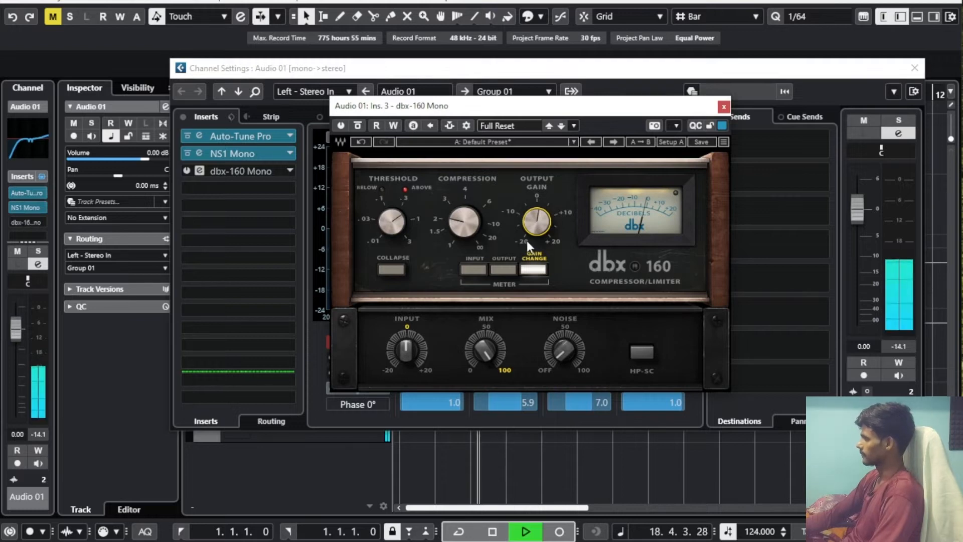
pyautogui.click(341, 126)
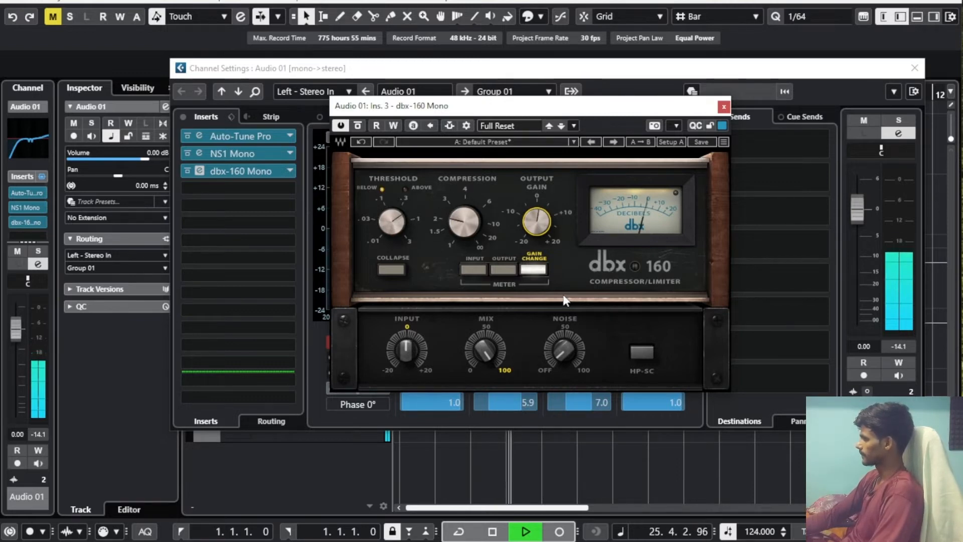
pyautogui.press('space')
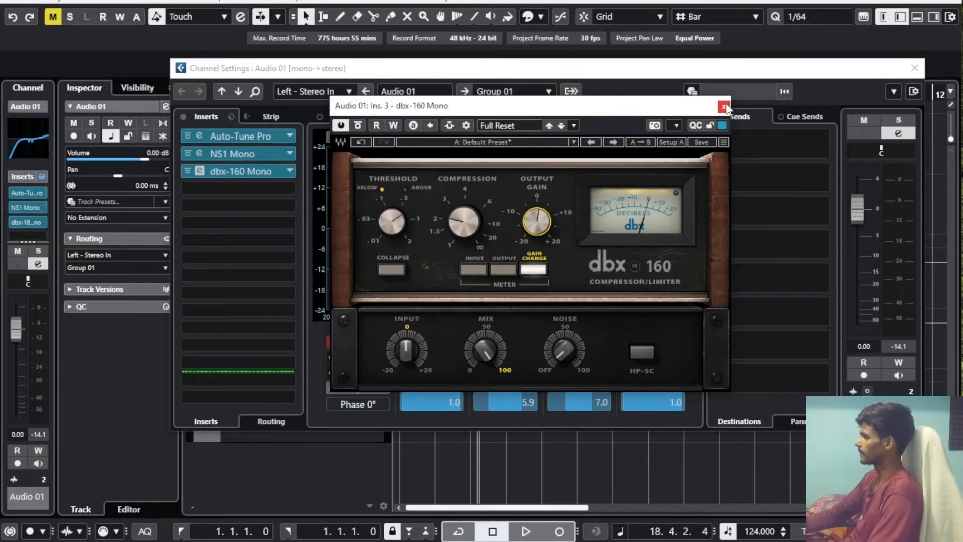
pyautogui.press('space')
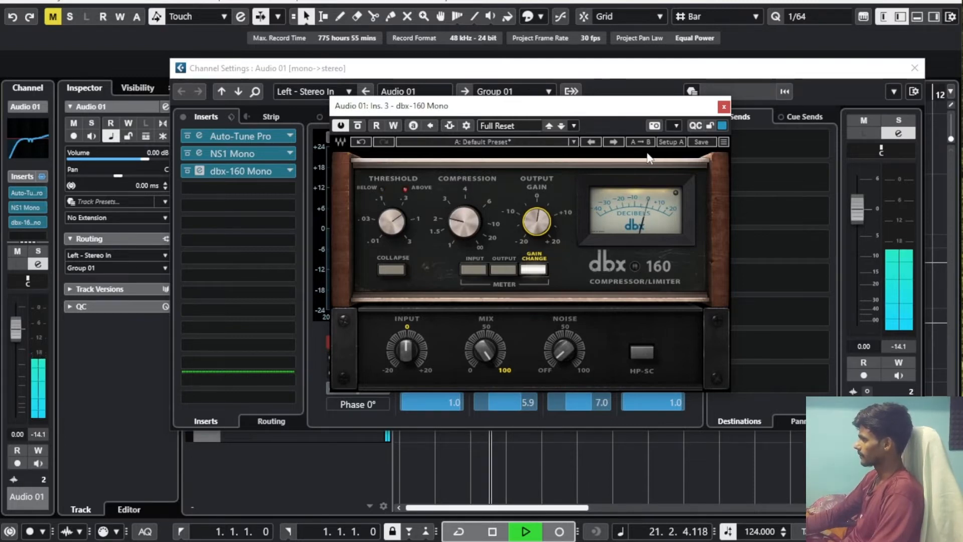
pyautogui.press('space')
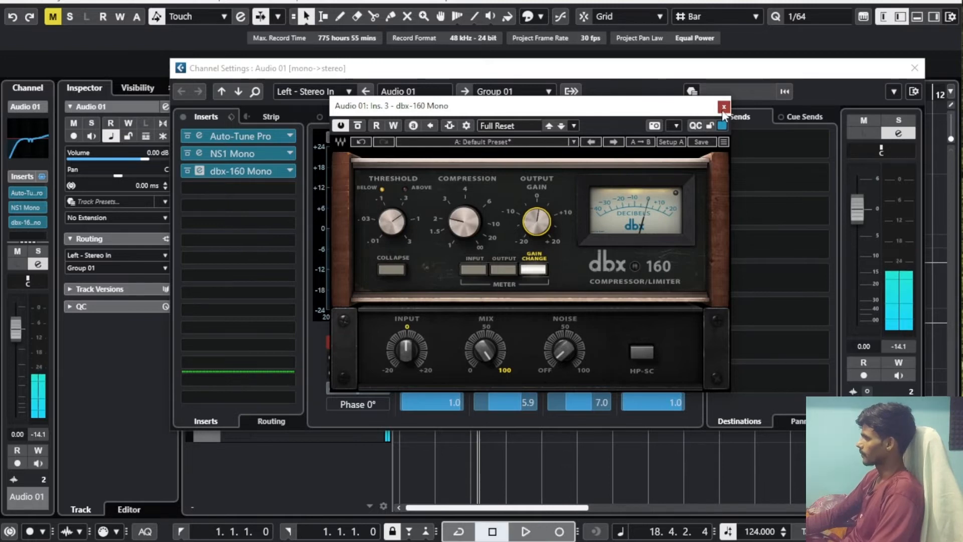
# Insert L2 Mono in the fourth insert slot of Audio 01 and briefly play the vocal through it.
pyautogui.click(724, 107)
pyautogui.click(241, 190)
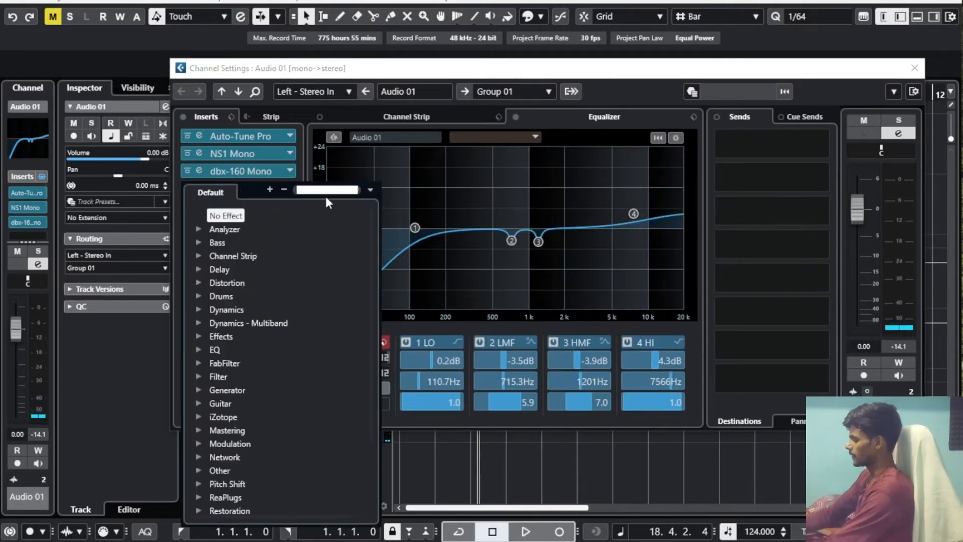
pyautogui.write('l2')
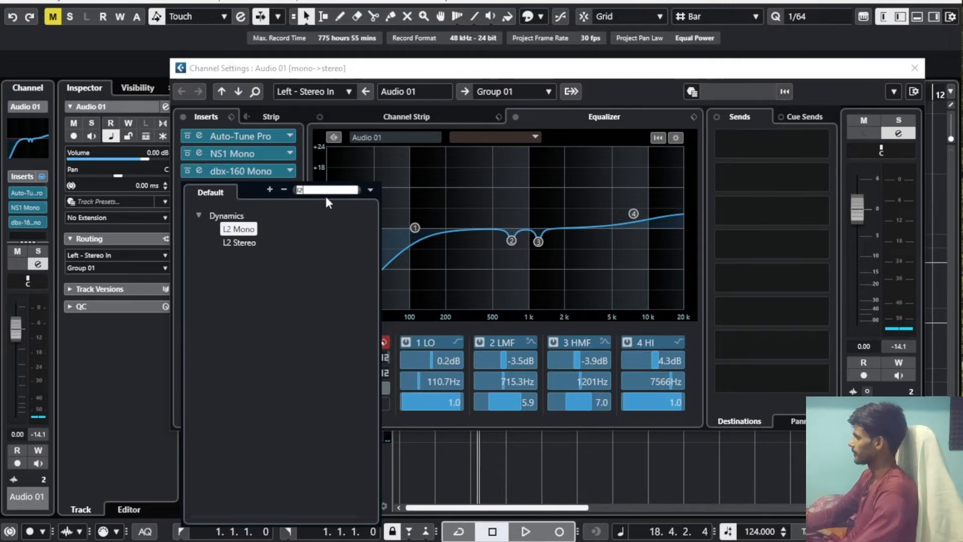
pyautogui.click(238, 229)
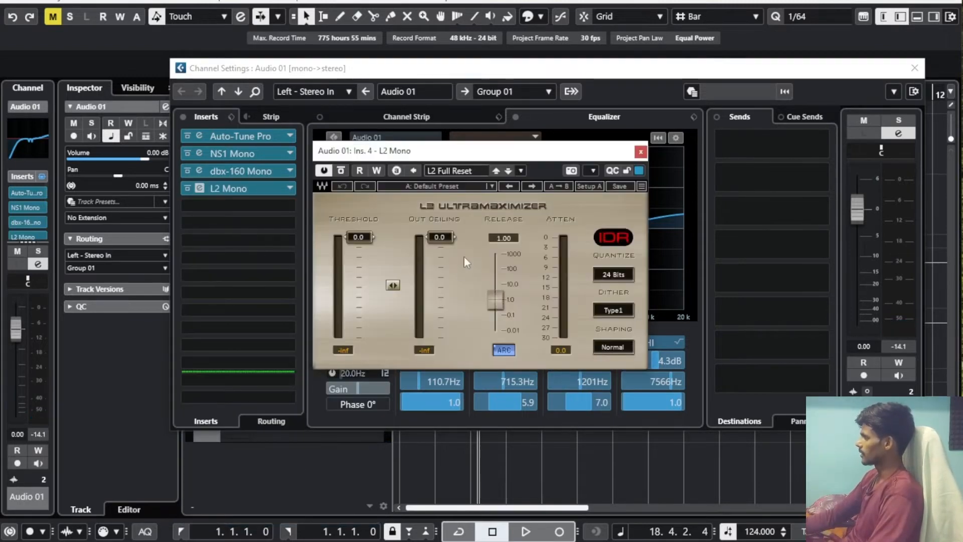
pyautogui.press('space')
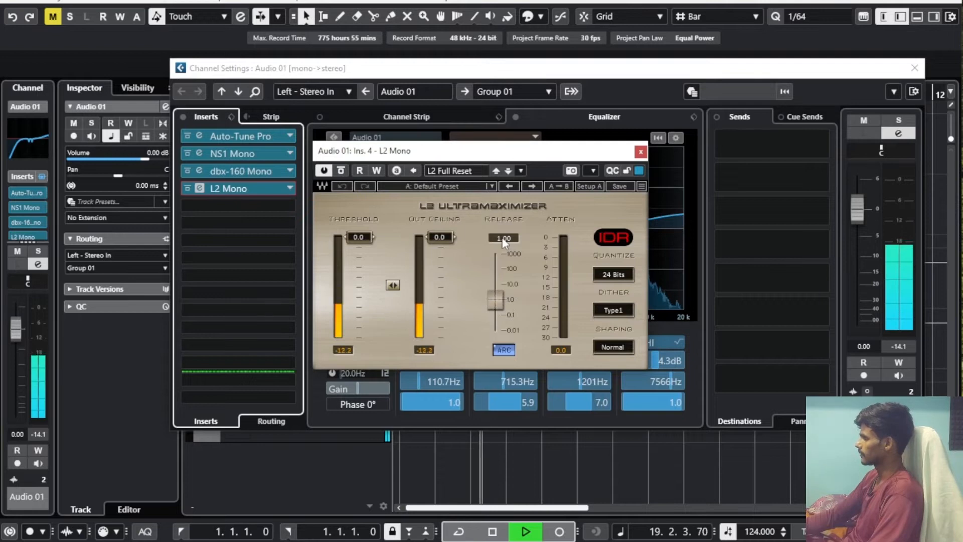
pyautogui.press('space')
pyautogui.click(641, 152)
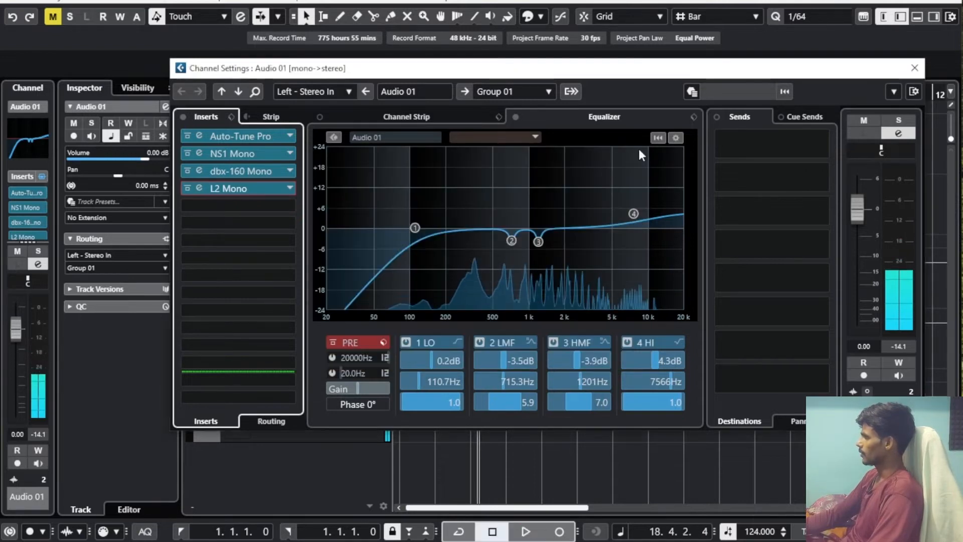
# Review the dbx-160 and L2 Mono insert settings on Audio 01.
pyautogui.click(236, 171)
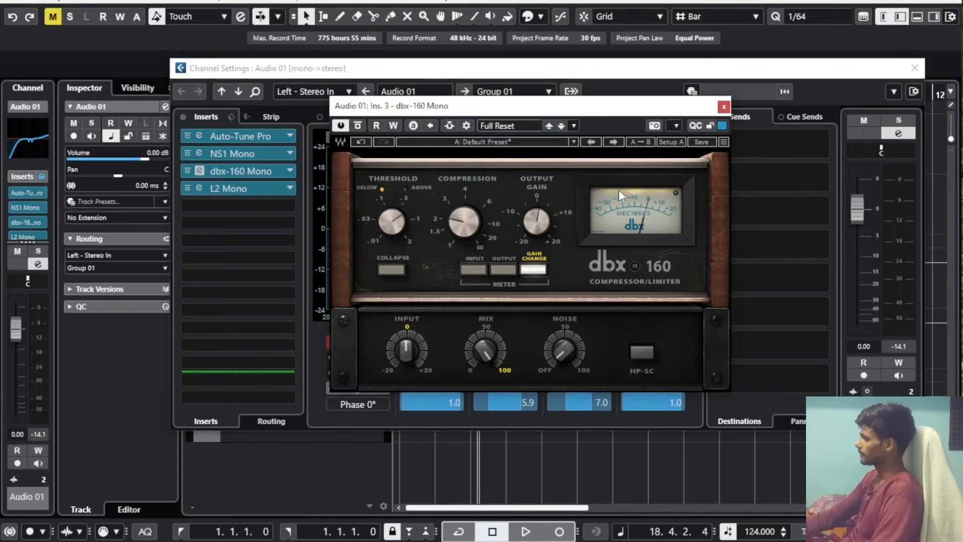
pyautogui.click(723, 107)
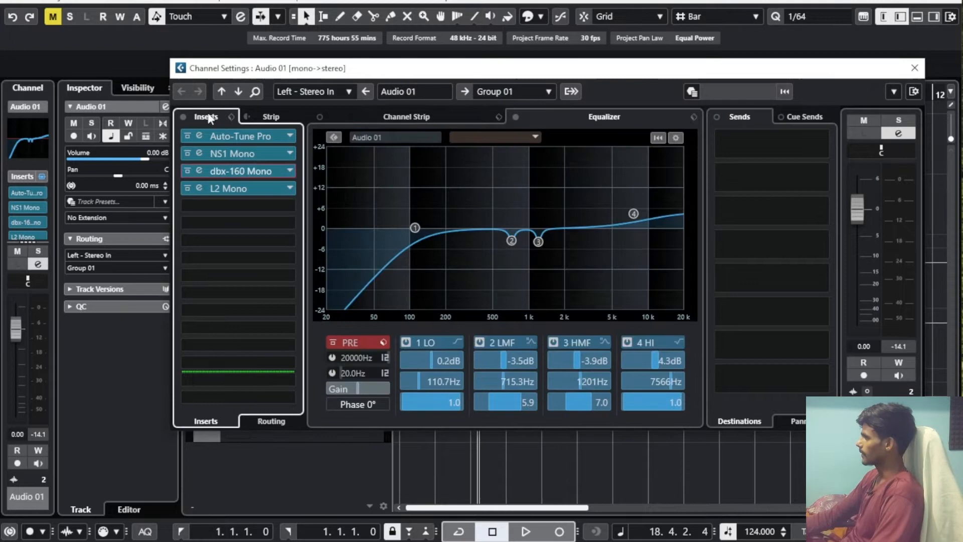
pyautogui.click(225, 189)
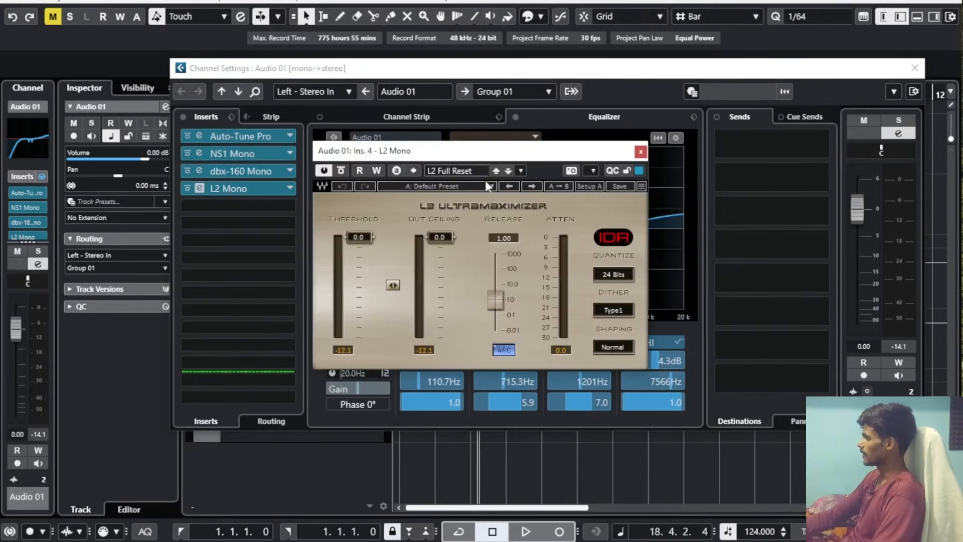
pyautogui.moveTo(464, 158)
pyautogui.mouseDown()
pyautogui.moveTo(478, 142)
pyautogui.moveTo(466, 151)
pyautogui.mouseUp()
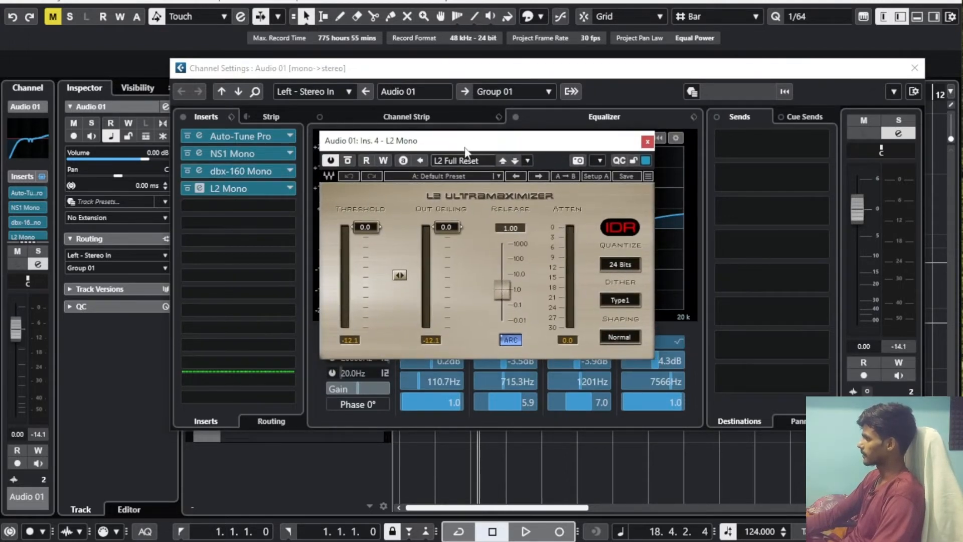
pyautogui.click(647, 142)
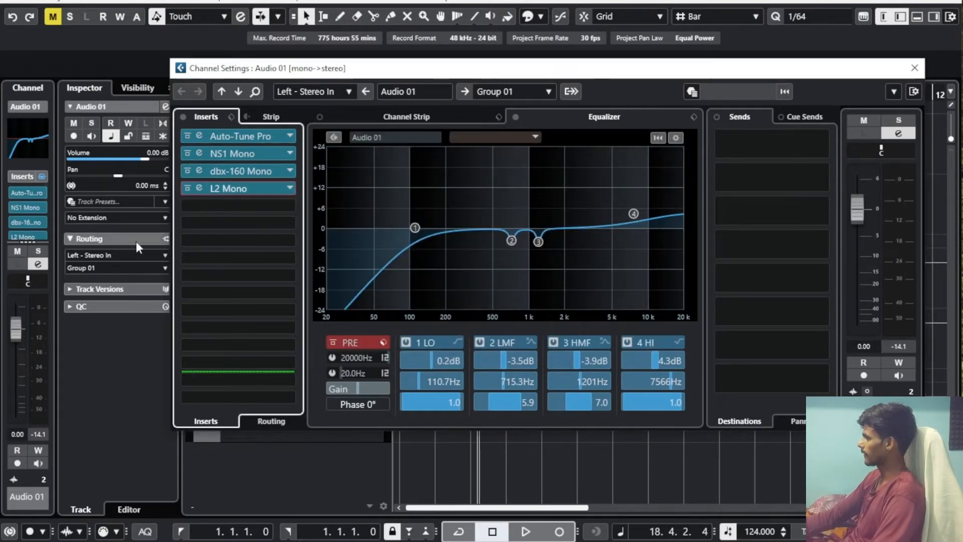
# Insert CLA-2A Mono in the fifth insert slot of Audio 01 and remove it again.
pyautogui.click(215, 205)
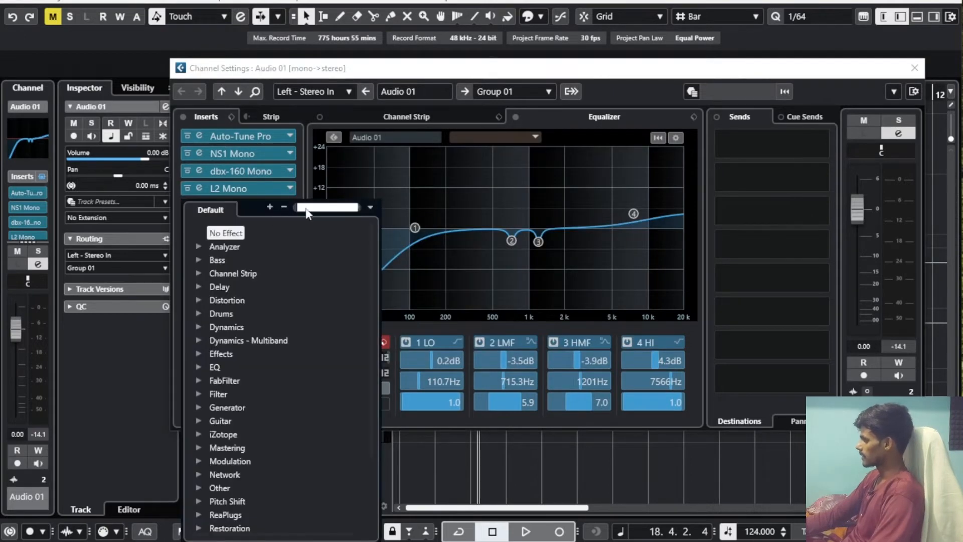
pyautogui.write('cla2')
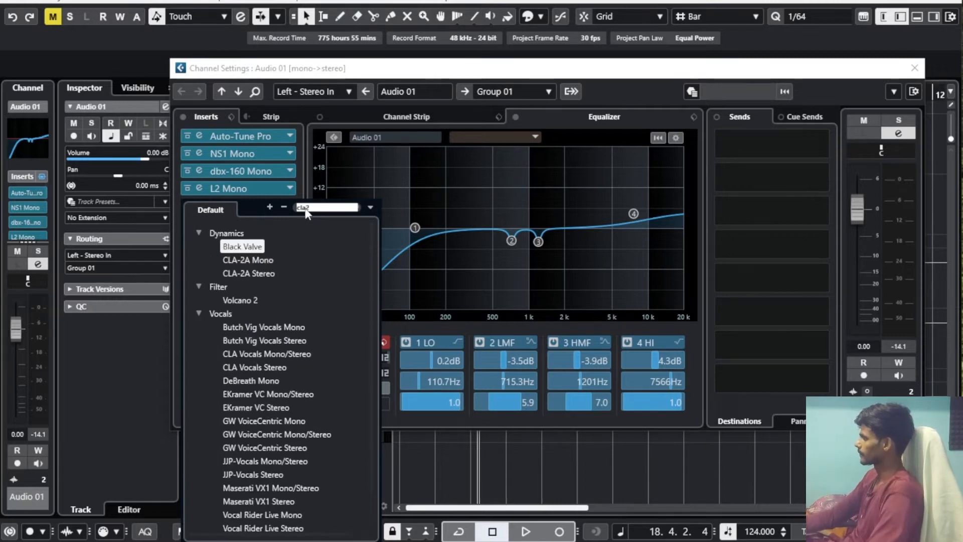
pyautogui.click(259, 260)
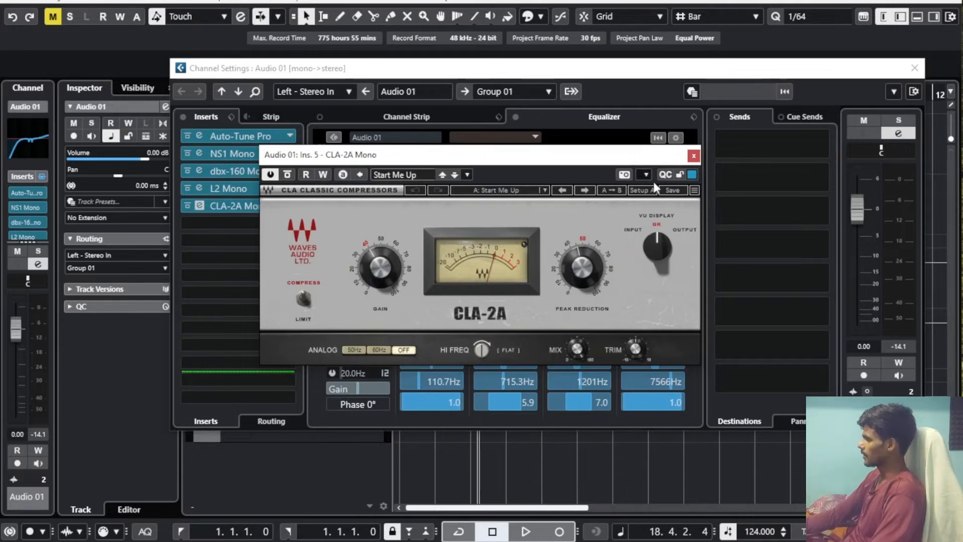
pyautogui.click(692, 157)
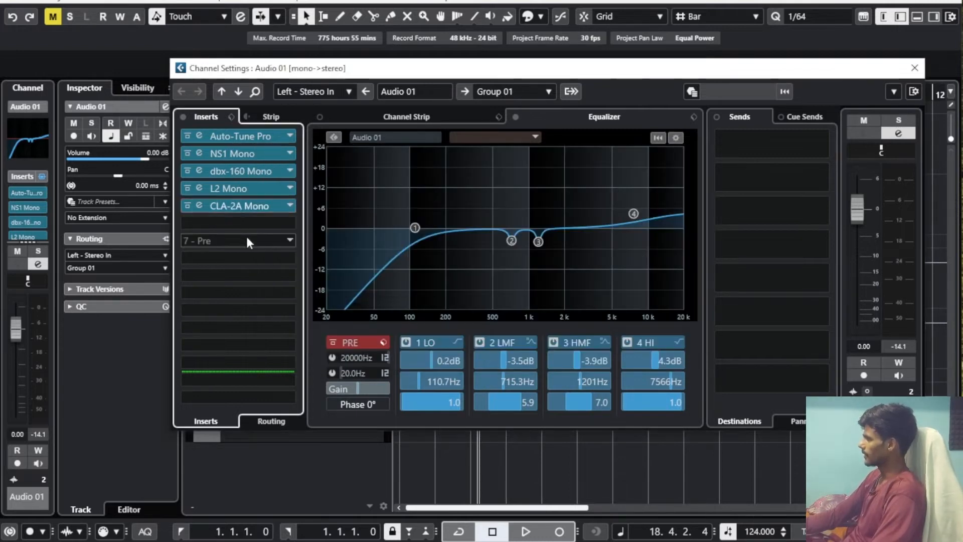
pyautogui.click(289, 206)
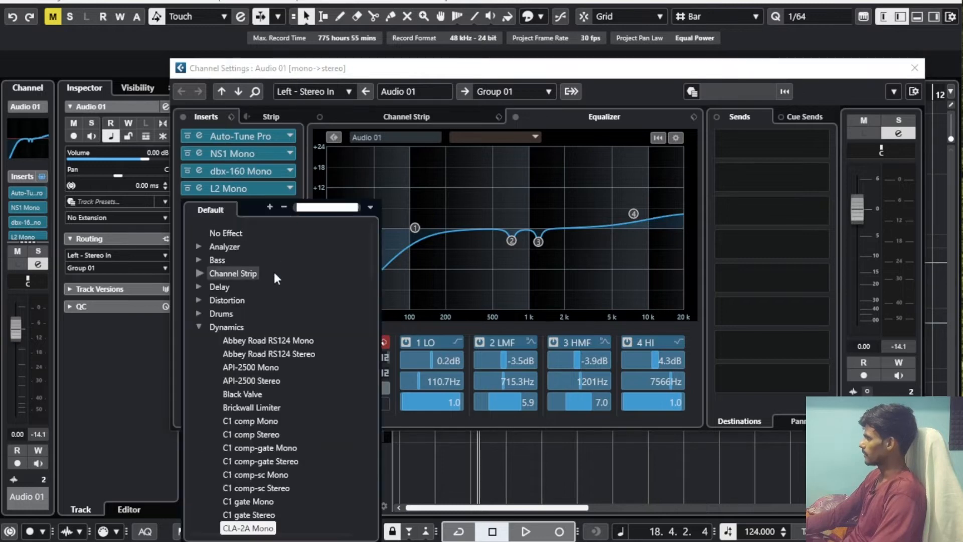
pyautogui.click(232, 232)
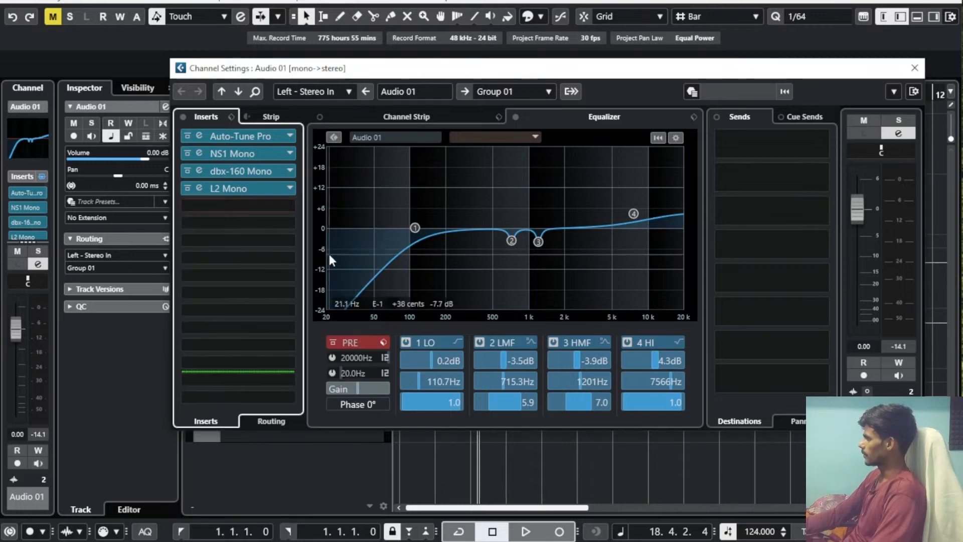
# Open the L2 Mono insert, switch its ARC release control off, inspect the release value and switch ARC back on.
pyautogui.click(230, 190)
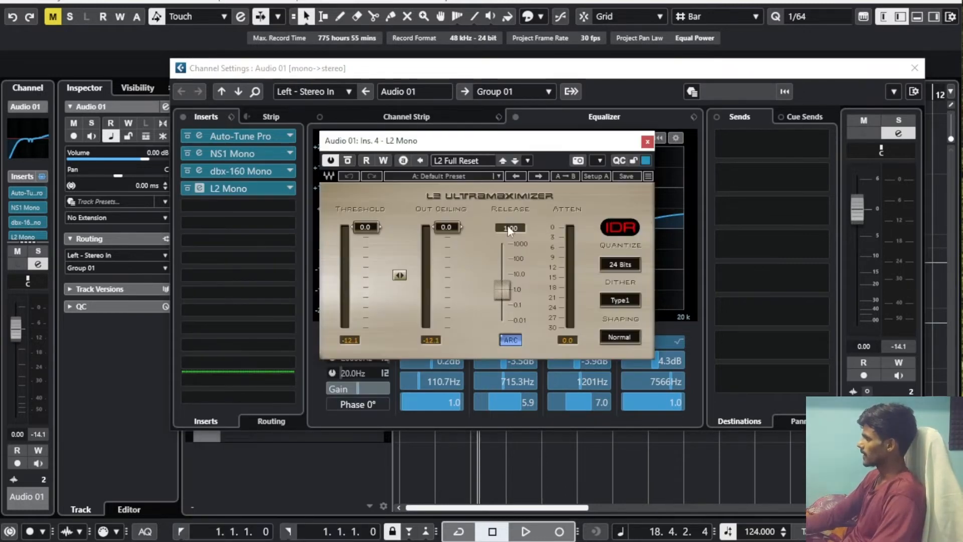
pyautogui.click(510, 340)
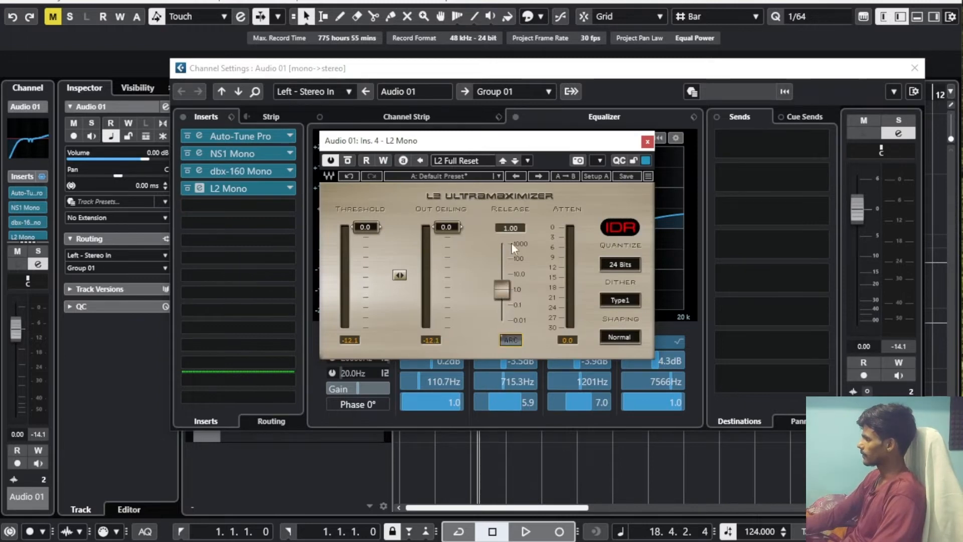
pyautogui.click(511, 227)
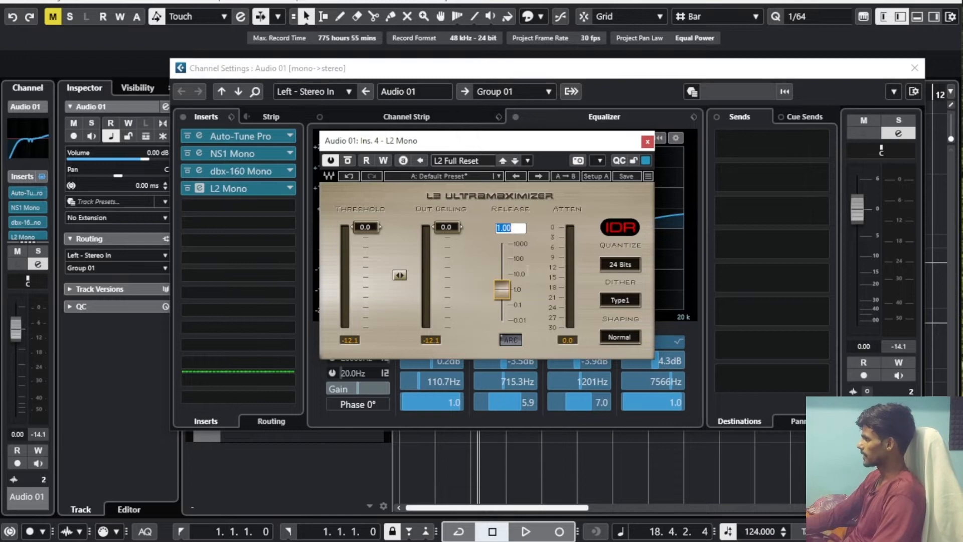
pyautogui.click(527, 269)
pyautogui.click(509, 341)
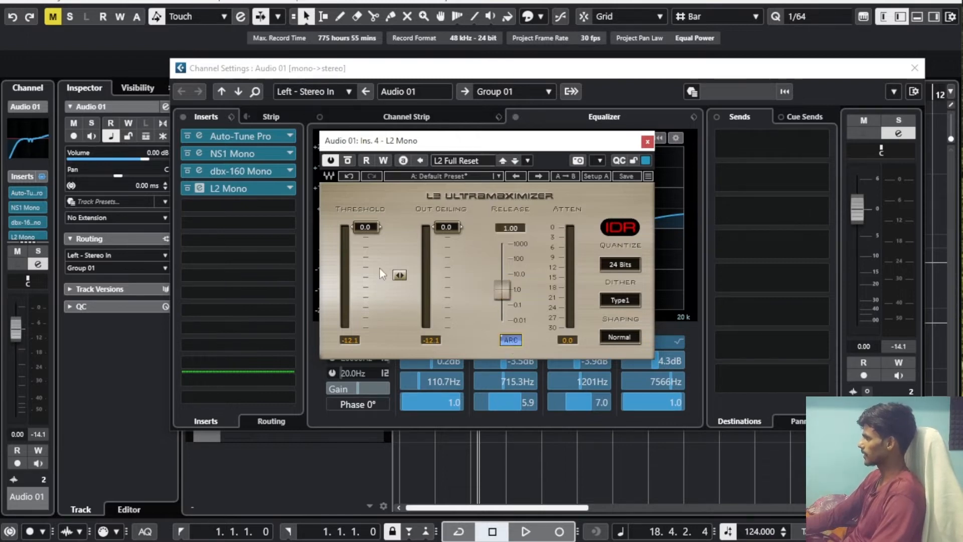
# Play the vocal and lower the L2's linked threshold and output ceiling together to -17.1.
pyautogui.press('space')
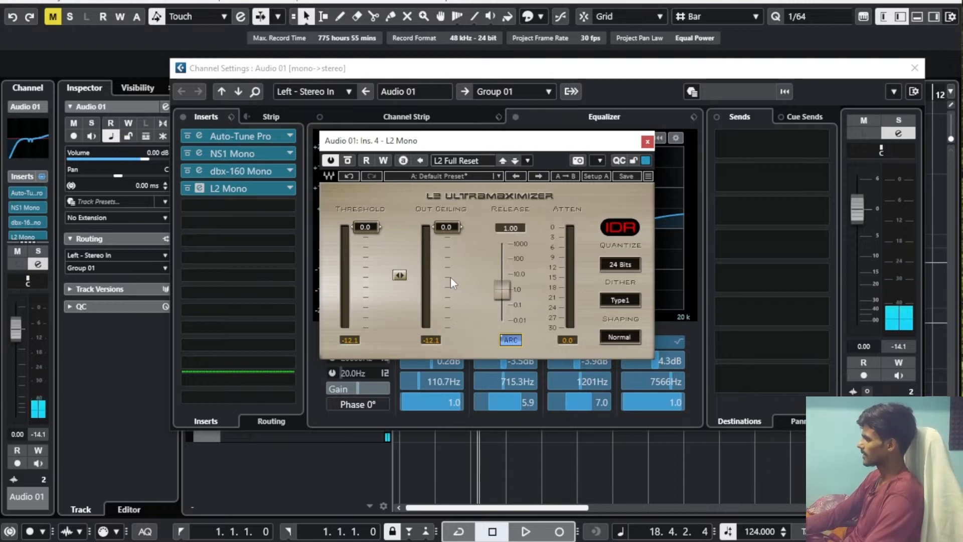
pyautogui.press('space')
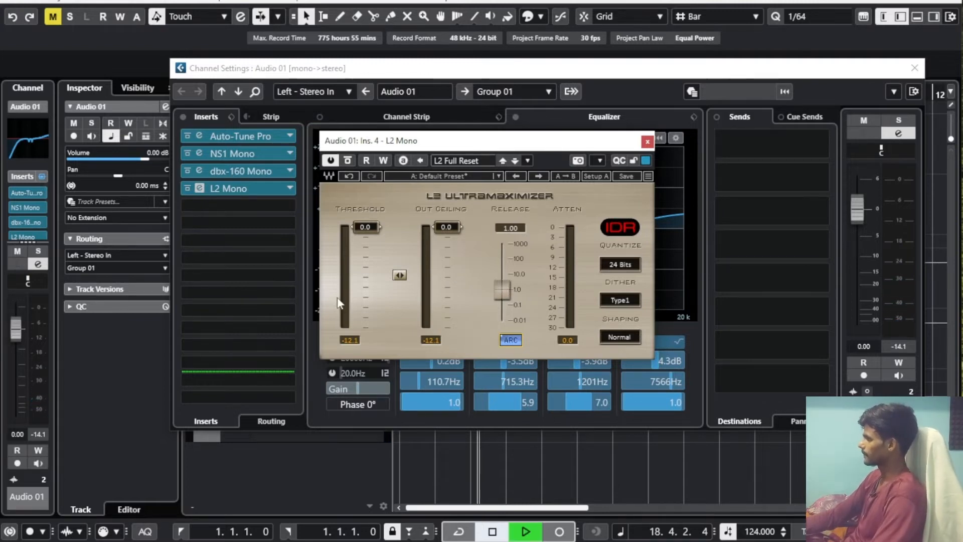
pyautogui.click(399, 275)
pyautogui.moveTo(364, 227); pyautogui.dragTo(364, 283)
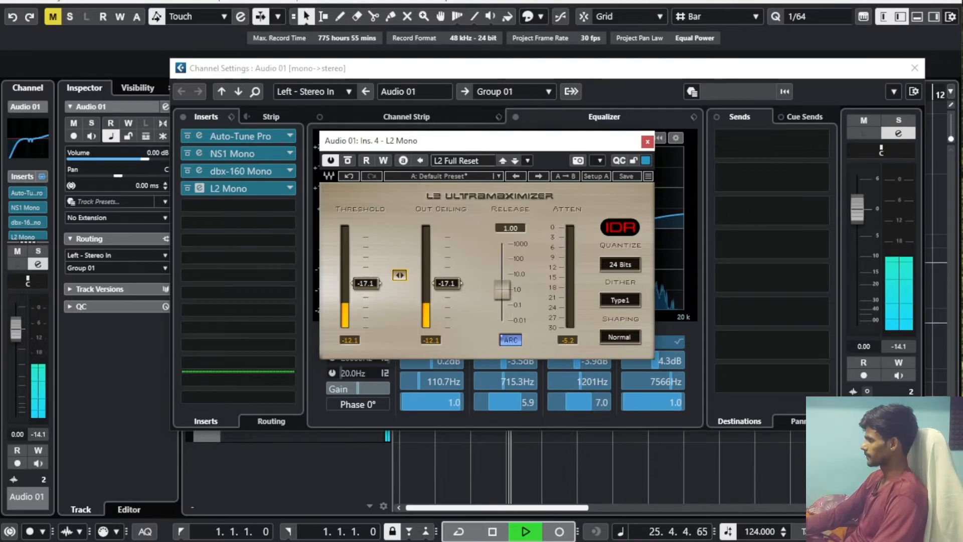
# Audition the vocal through the L2 Mono limiter on Audio 01, then close the plug-in window.
pyautogui.press('space')
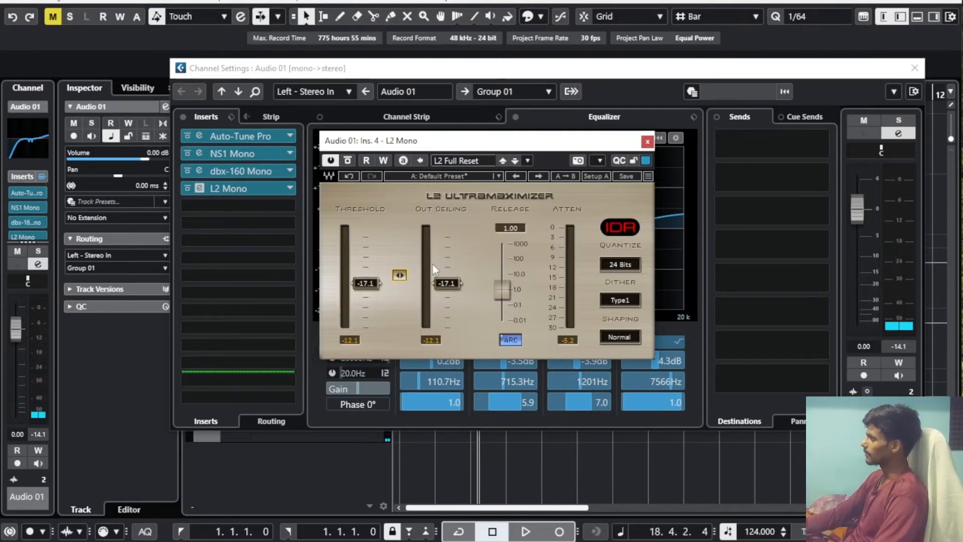
pyautogui.press('space')
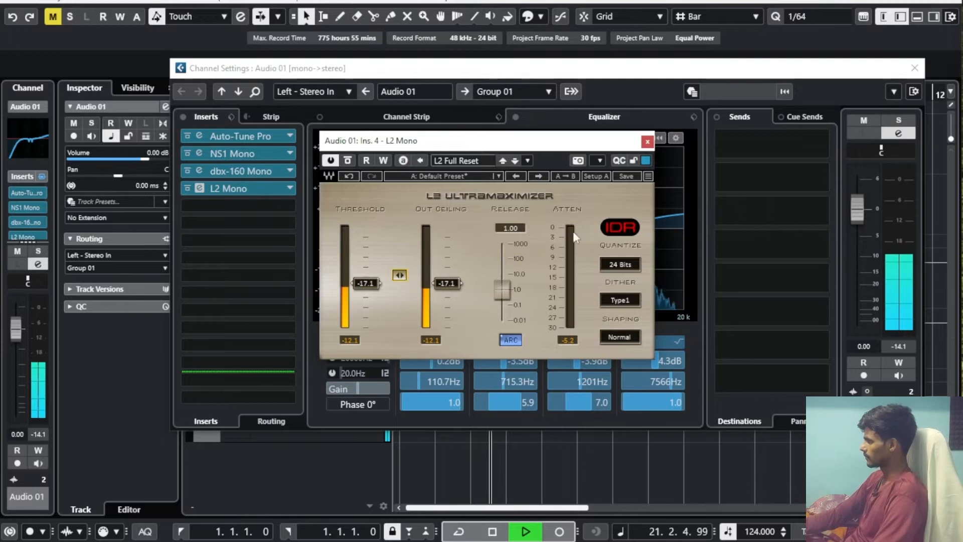
pyautogui.press('space')
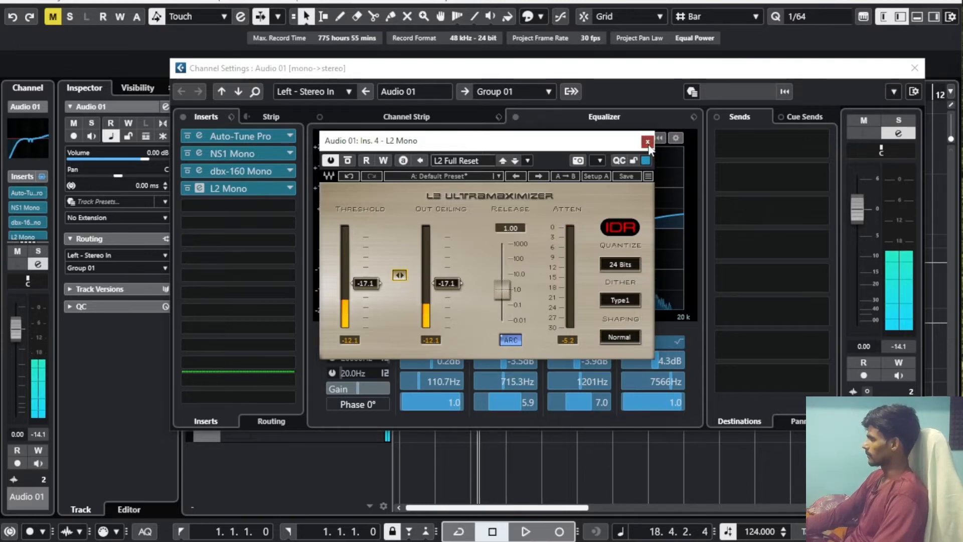
pyautogui.click(647, 142)
# Insert L1 limiter Mono in the fifth insert slot of Audio 01.
pyautogui.click(265, 207)
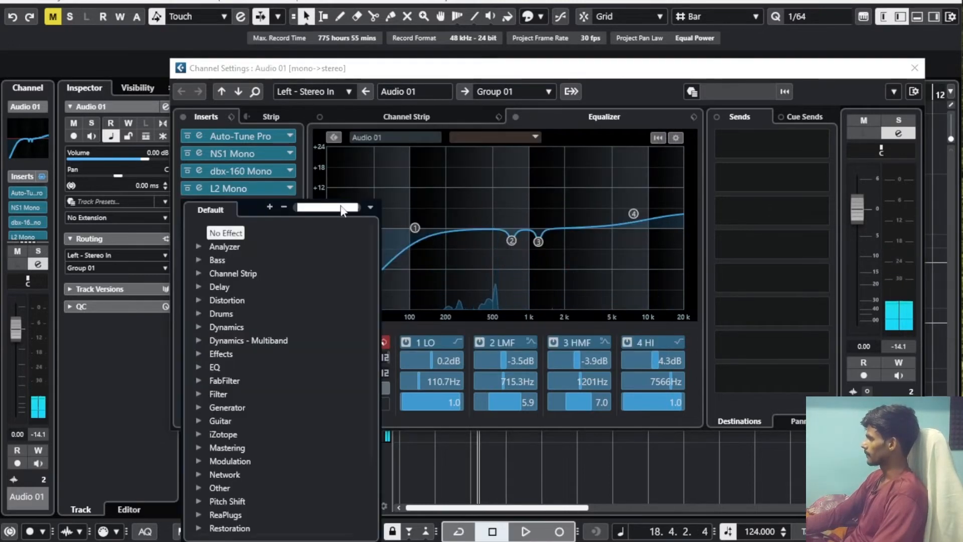
pyautogui.write('lit')
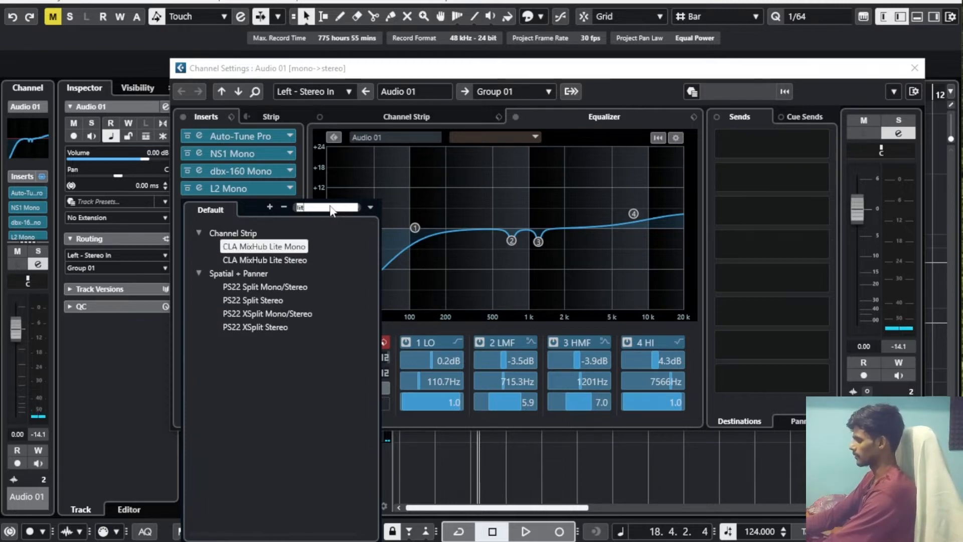
pyautogui.press('BackSpace')
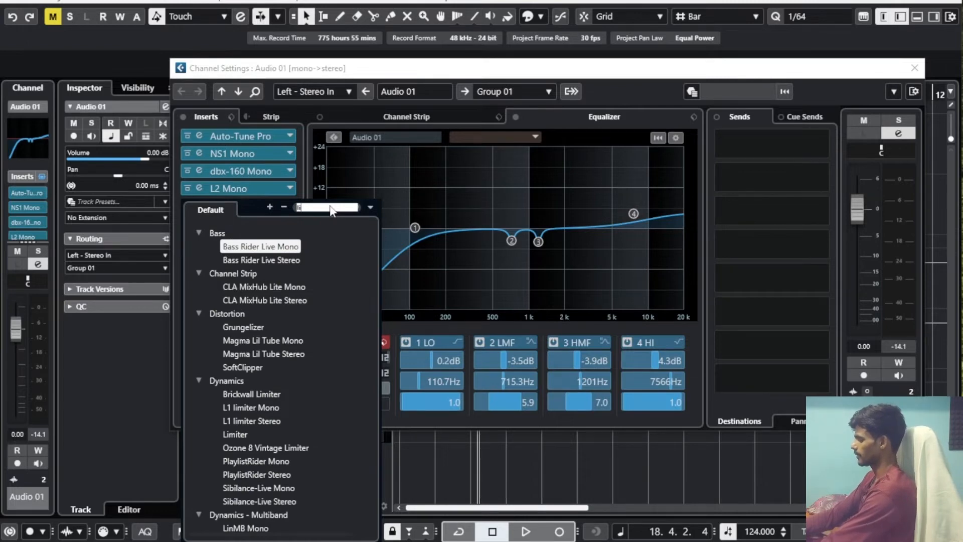
pyautogui.press('BackSpace')
pyautogui.press('BackSpace')
pyautogui.write('l1')
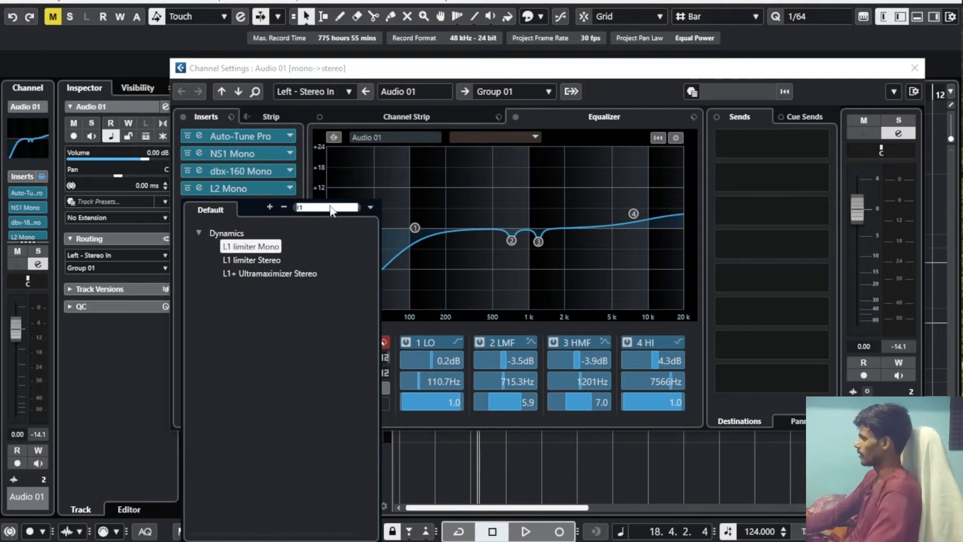
pyautogui.click(271, 246)
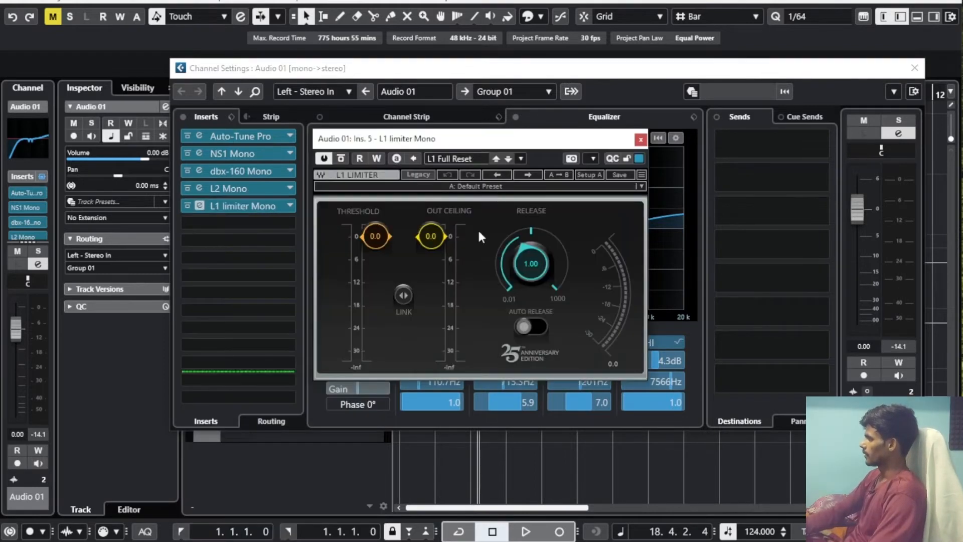
# Play the vocal, lower the L1 limiter's linked threshold and output ceiling together to -18.1, and close the plug-in.
pyautogui.press('space')
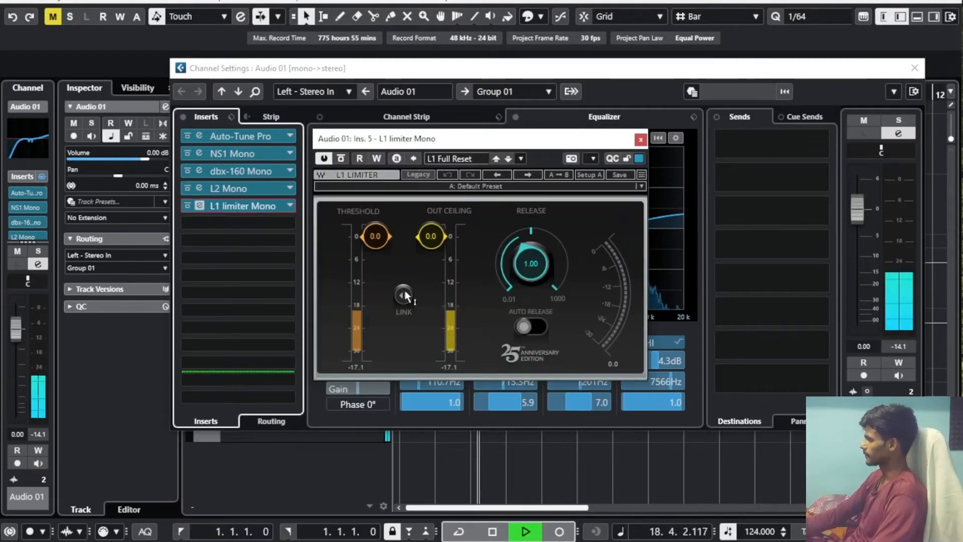
pyautogui.moveTo(403, 295); pyautogui.dragTo(403, 363)
pyautogui.press('space')
pyautogui.press('space')
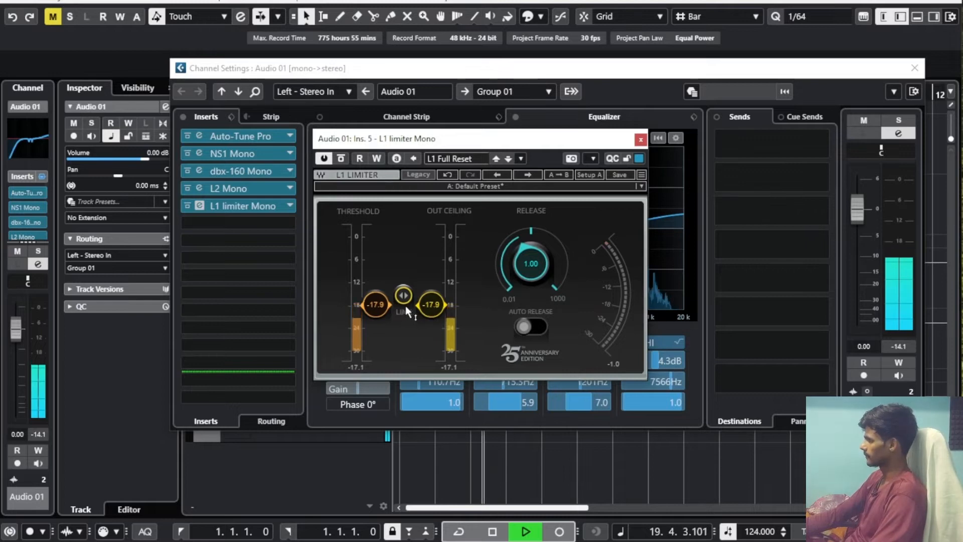
pyautogui.moveTo(405, 305); pyautogui.dragTo(406, 308)
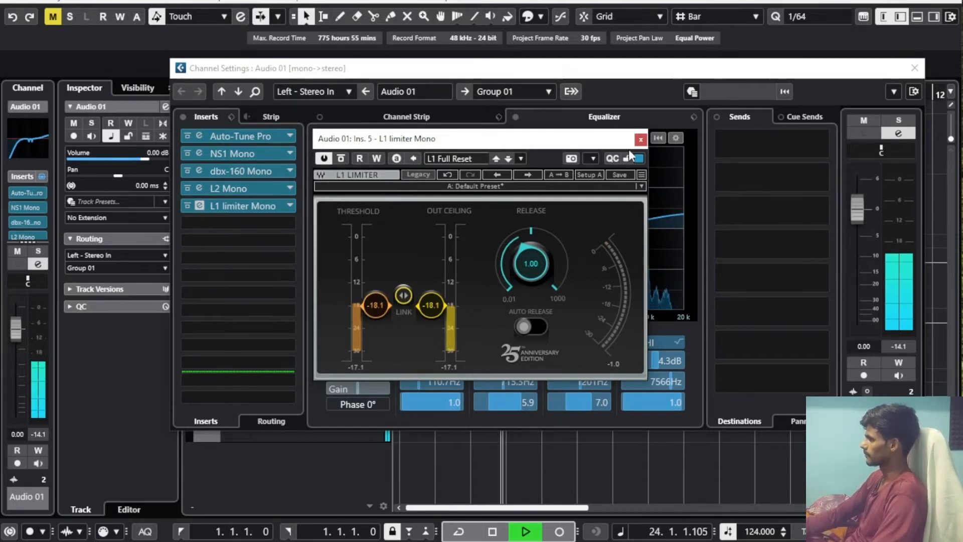
pyautogui.press('space')
pyautogui.click(641, 140)
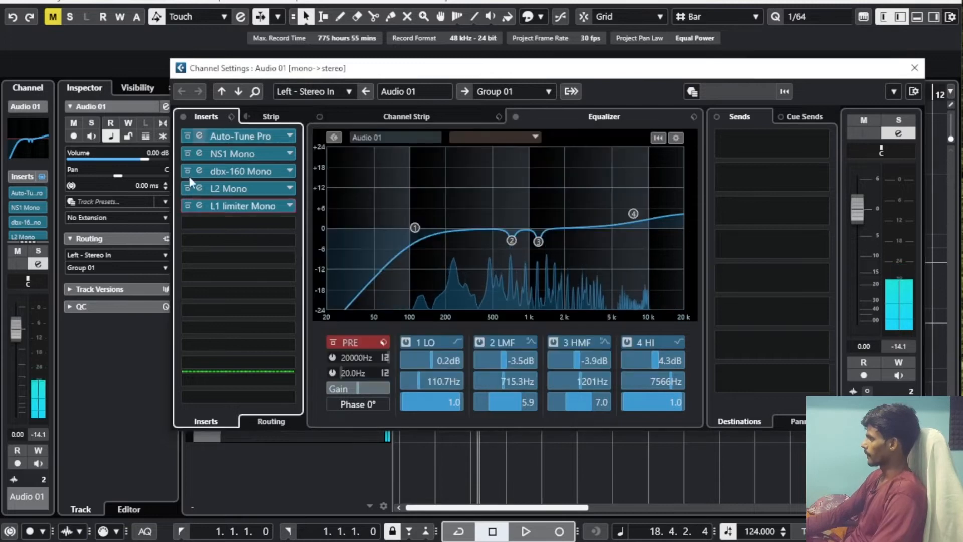
# Insert RVox Mono in the sixth insert slot of Audio 01.
pyautogui.click(232, 219)
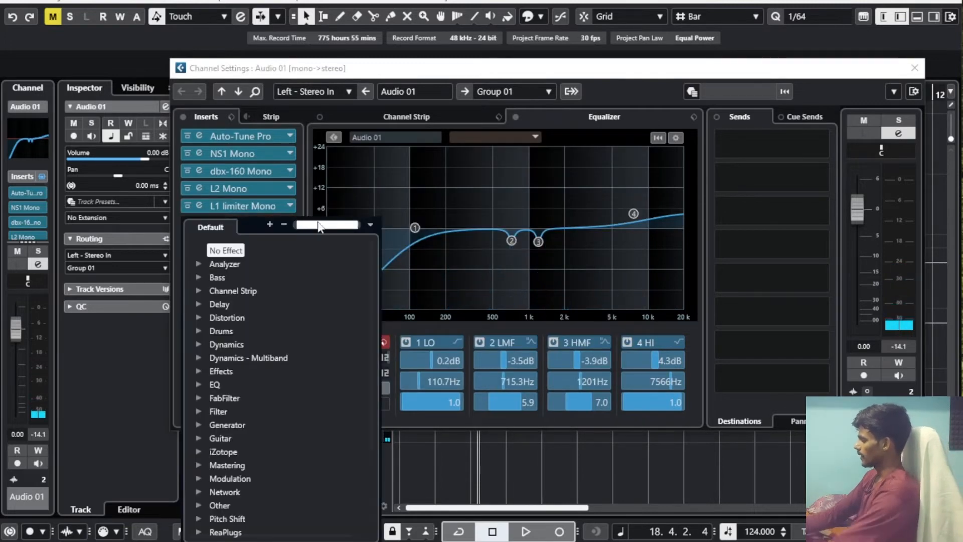
pyautogui.click(319, 226)
pyautogui.write('rvox')
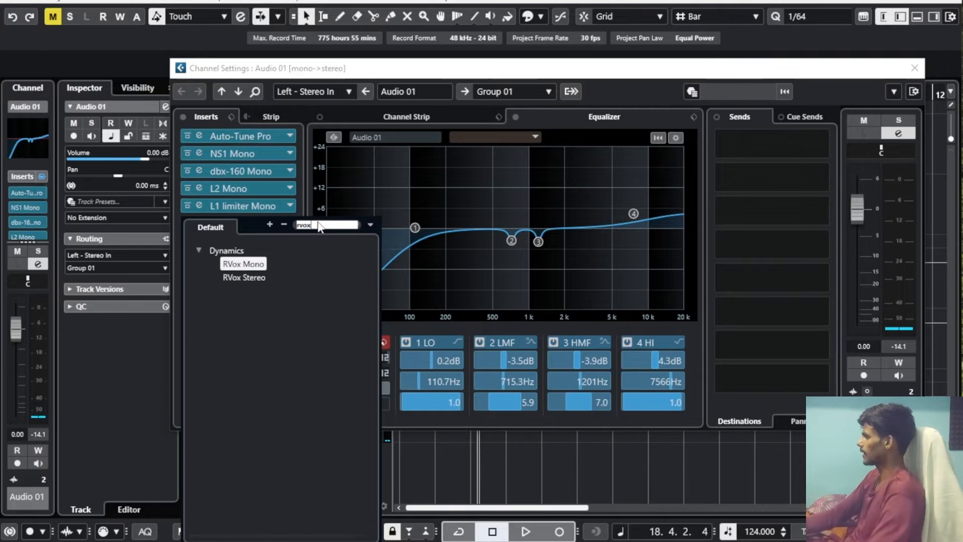
pyautogui.click(257, 263)
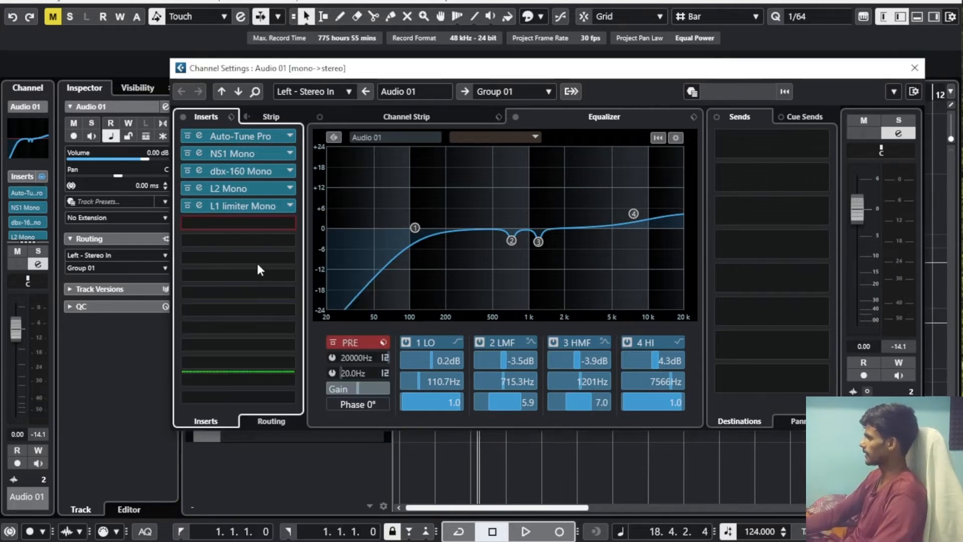
# Play the vocal while adjusting RVox compression, set Comp to -2, and close the plug-in.
pyautogui.press('space')
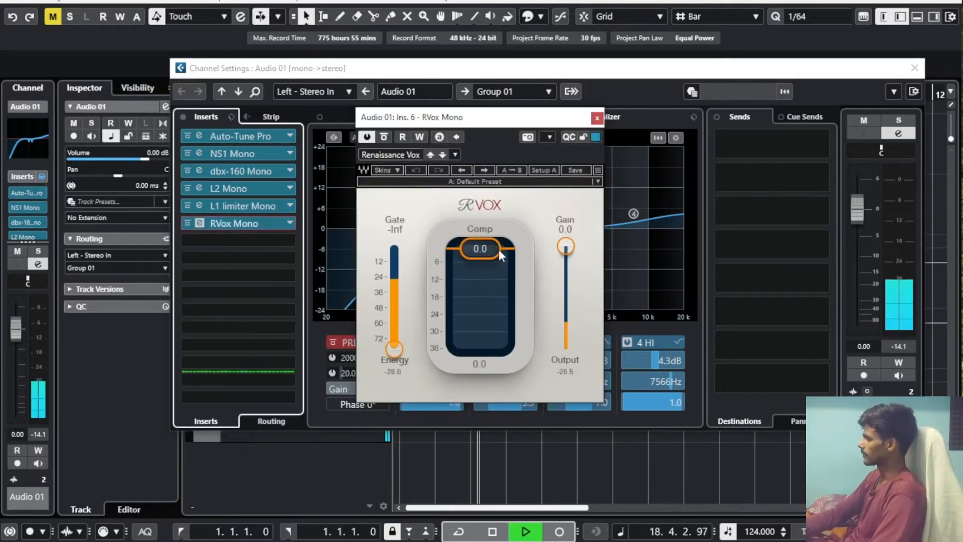
pyautogui.moveTo(484, 248); pyautogui.dragTo(484, 253)
pyautogui.press('space')
pyautogui.doubleClick(481, 252)
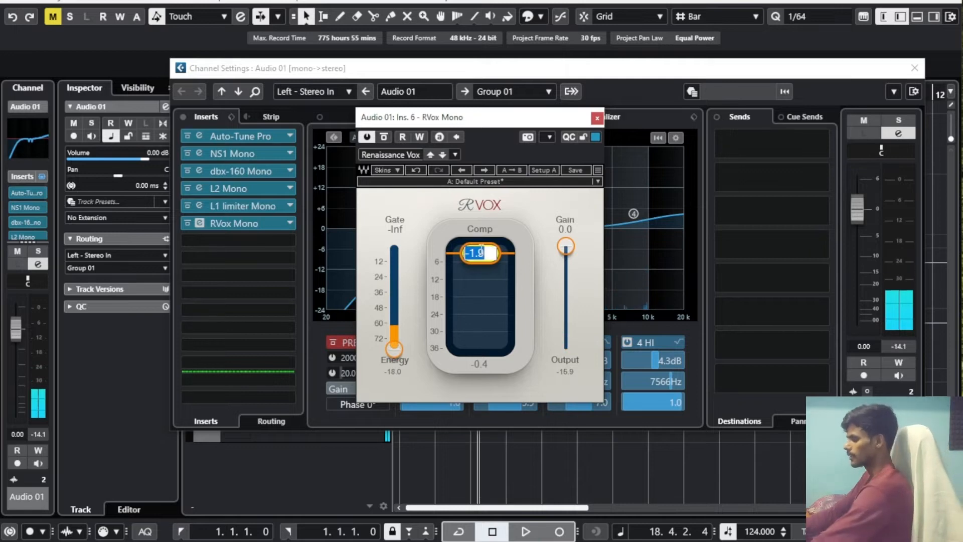
pyautogui.write('-2')
pyautogui.press('Return')
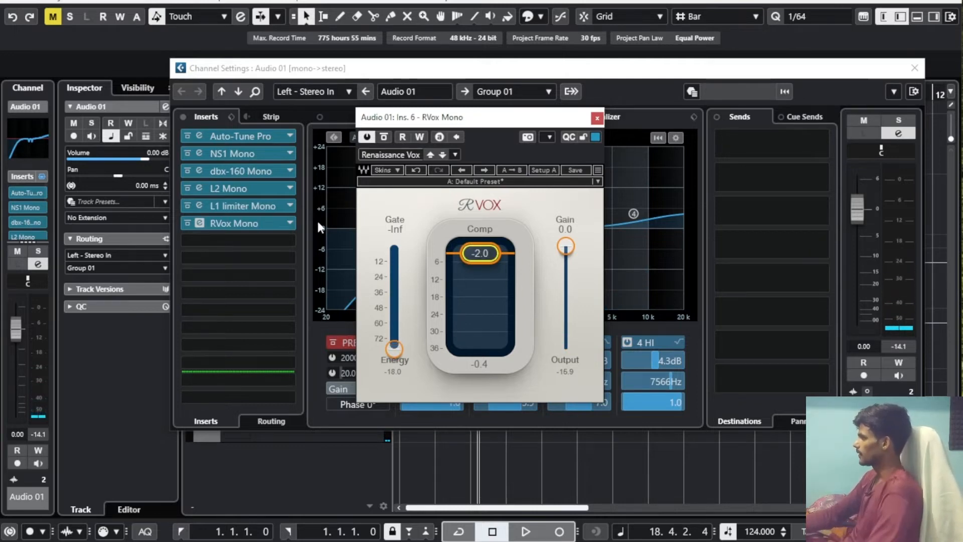
pyautogui.click(597, 119)
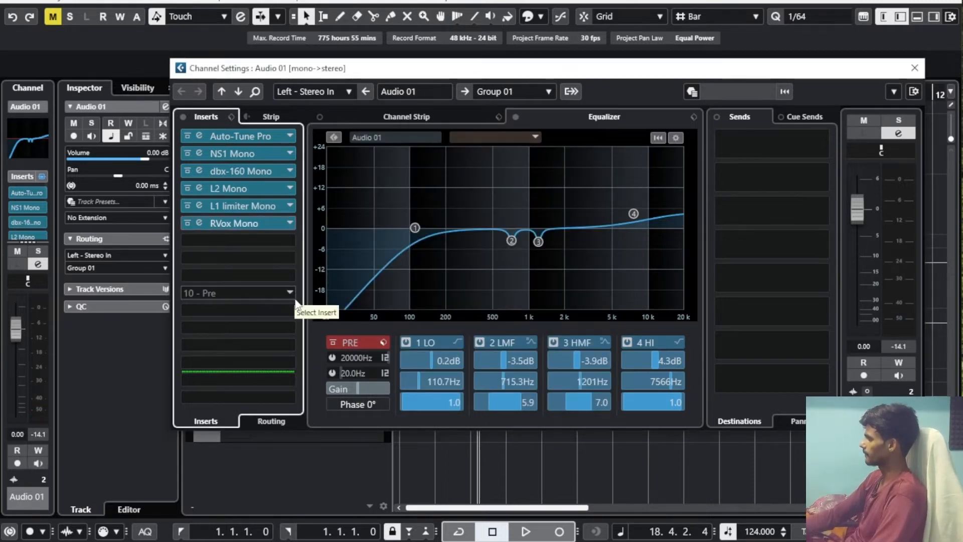
# Audition the processed vocal and insert DeEsser Mono in the seventh insert slot of Audio 01.
pyautogui.press('space')
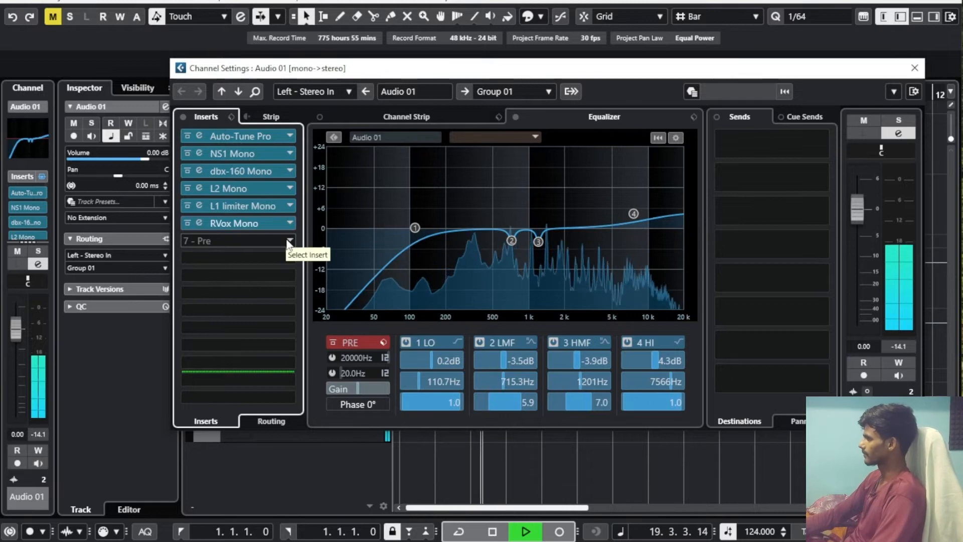
pyautogui.press('space')
pyautogui.click(246, 239)
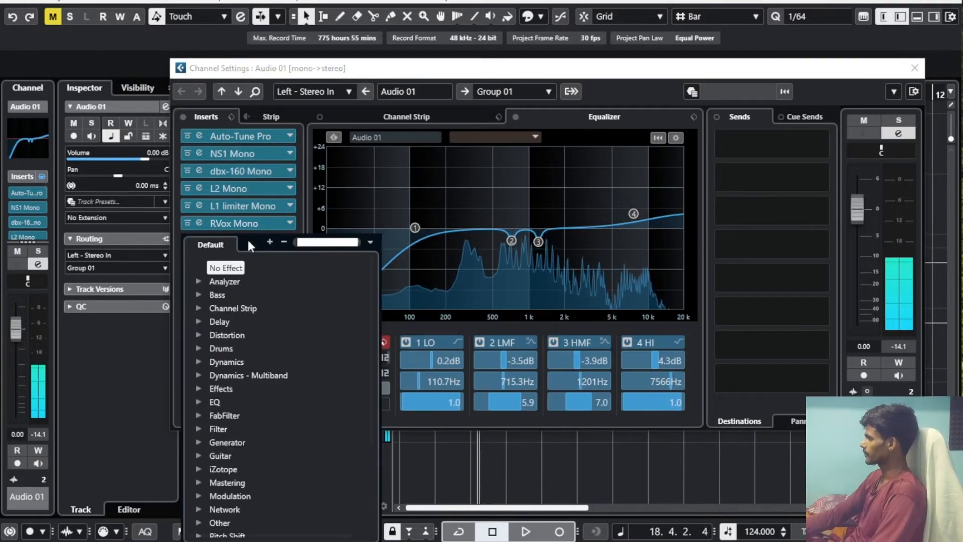
pyautogui.write('d')
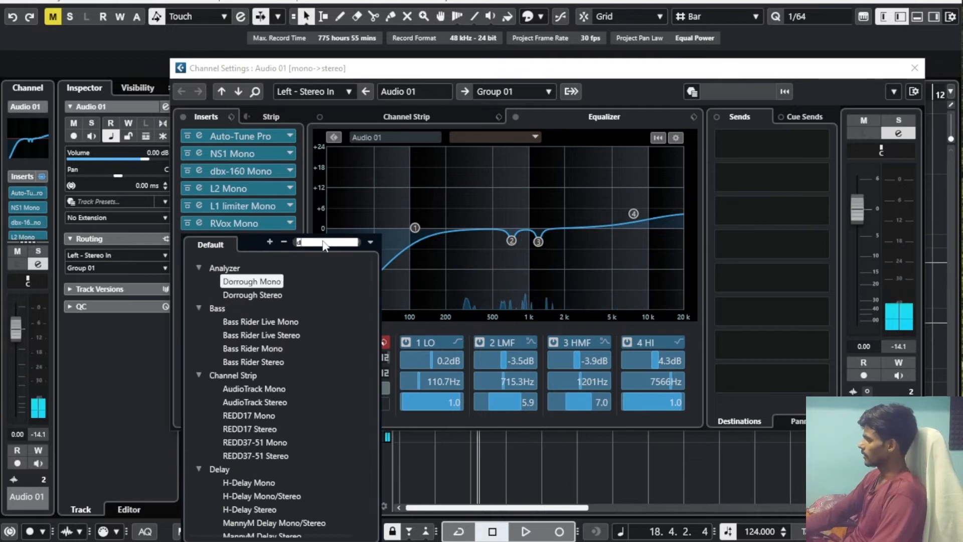
pyautogui.write('ees')
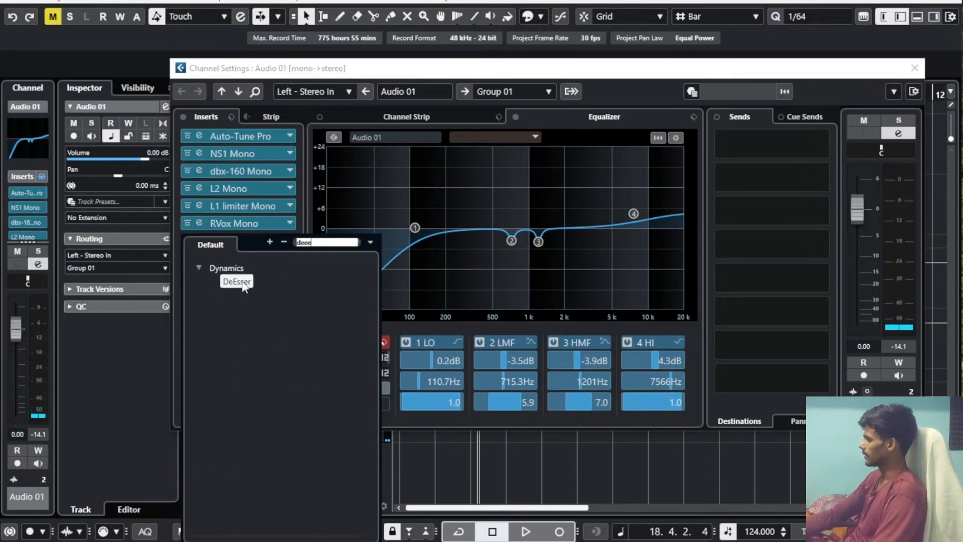
pyautogui.press('BackSpace')
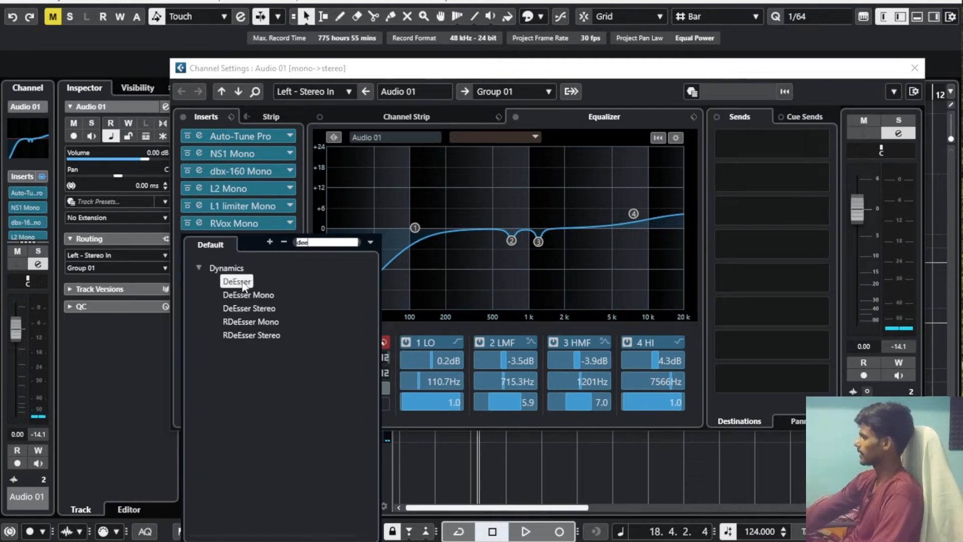
pyautogui.click(276, 296)
# Play the vocal while lowering the DeEsser threshold by ear, then set the threshold to -34.
pyautogui.press('space')
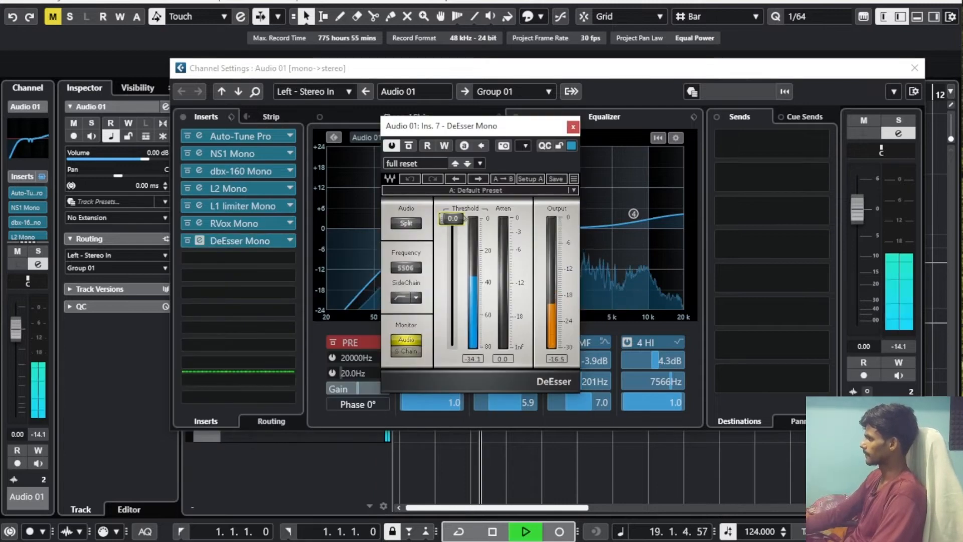
pyautogui.moveTo(452, 218); pyautogui.dragTo(452, 274)
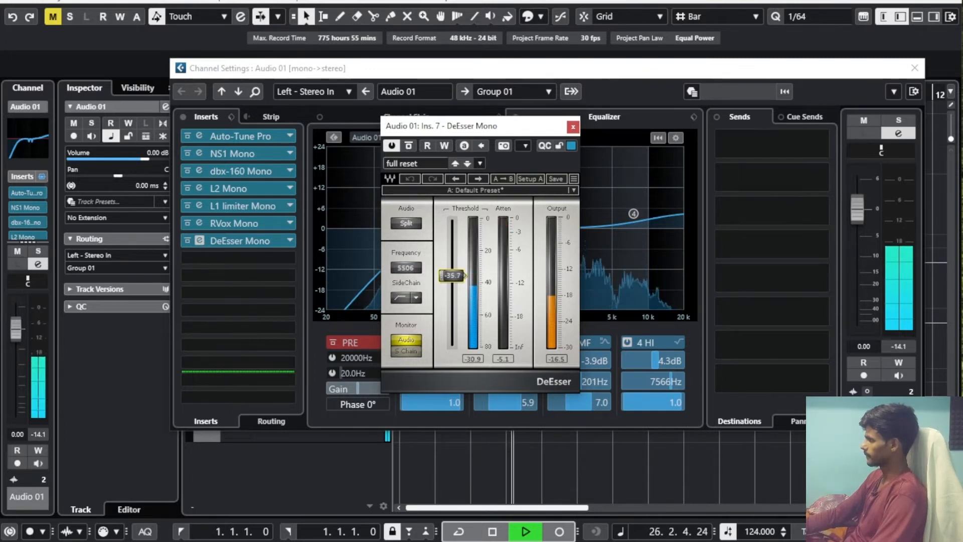
pyautogui.press('space')
pyautogui.click(451, 275)
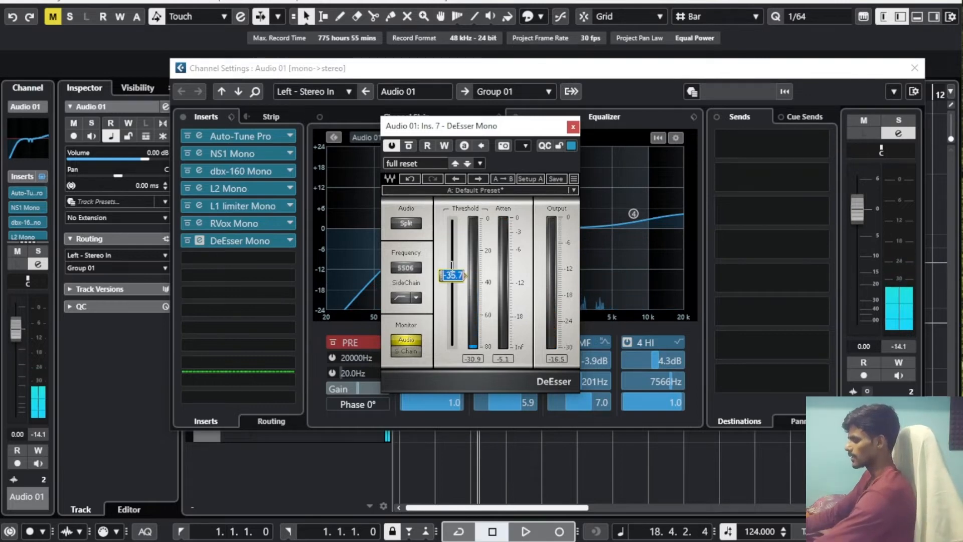
pyautogui.press('BackSpace')
pyautogui.write('-34')
pyautogui.press('Return')
pyautogui.press('space')
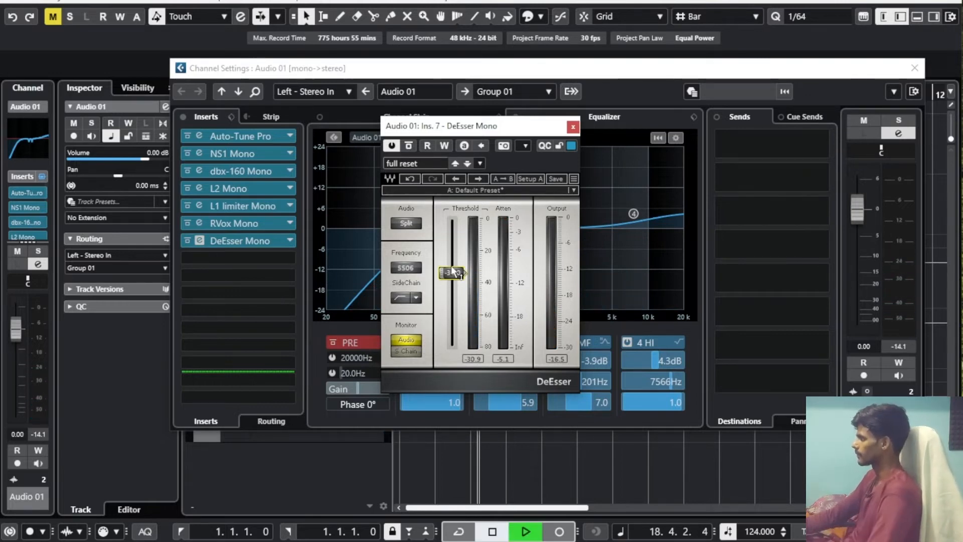
pyautogui.press('space')
# Compare the DeEsser's HighPass and BandPass sidechain filters during playback, leaving BandPass selected.
pyautogui.click(417, 298)
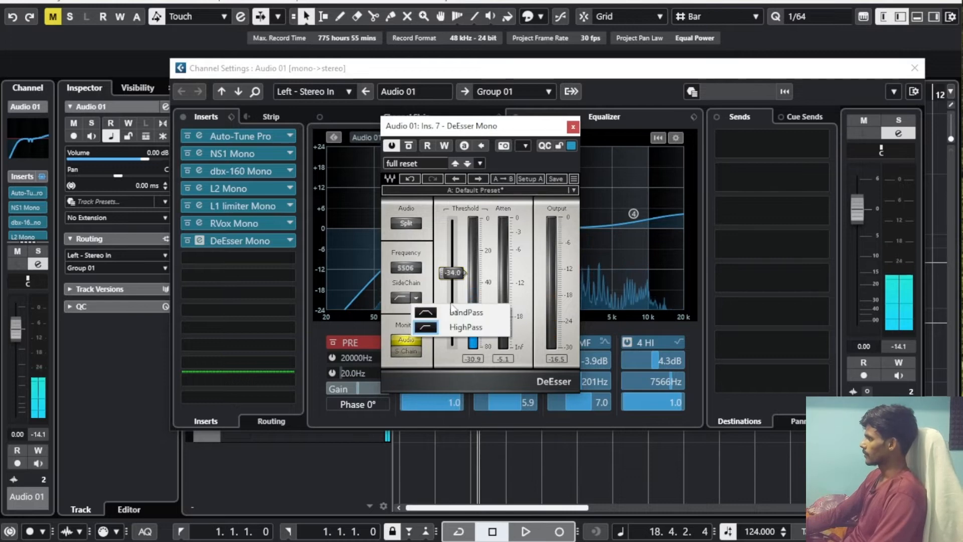
pyautogui.click(463, 326)
pyautogui.press('space')
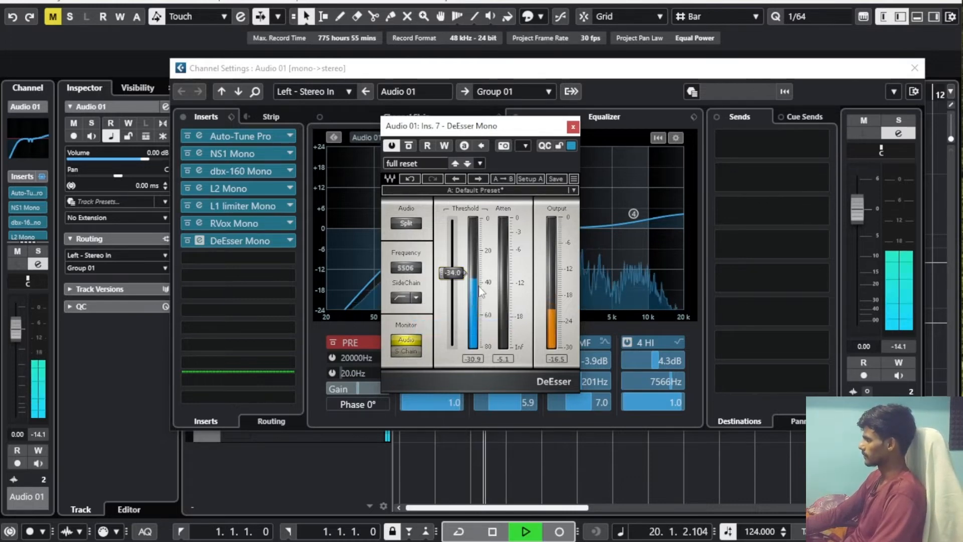
pyautogui.press('space')
pyautogui.click(416, 300)
pyautogui.click(447, 309)
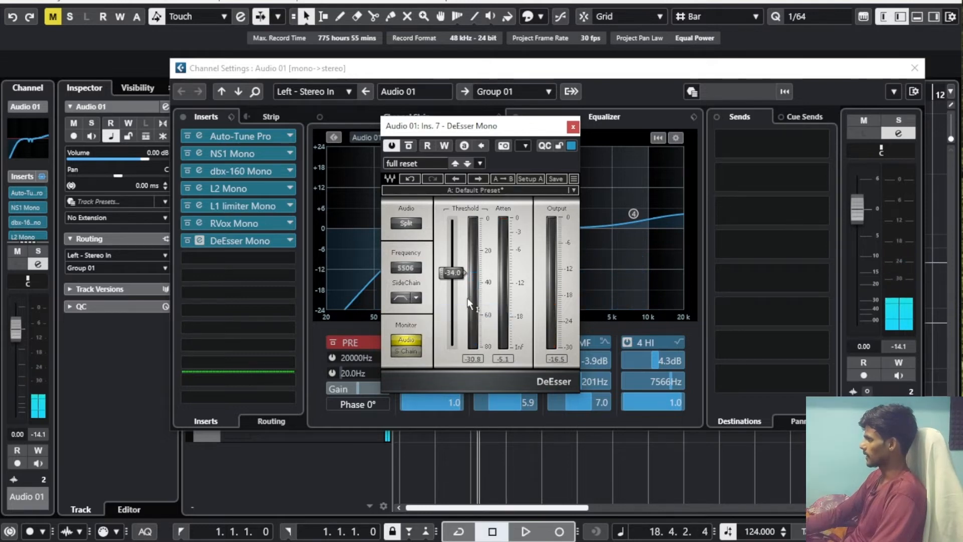
pyautogui.press('space')
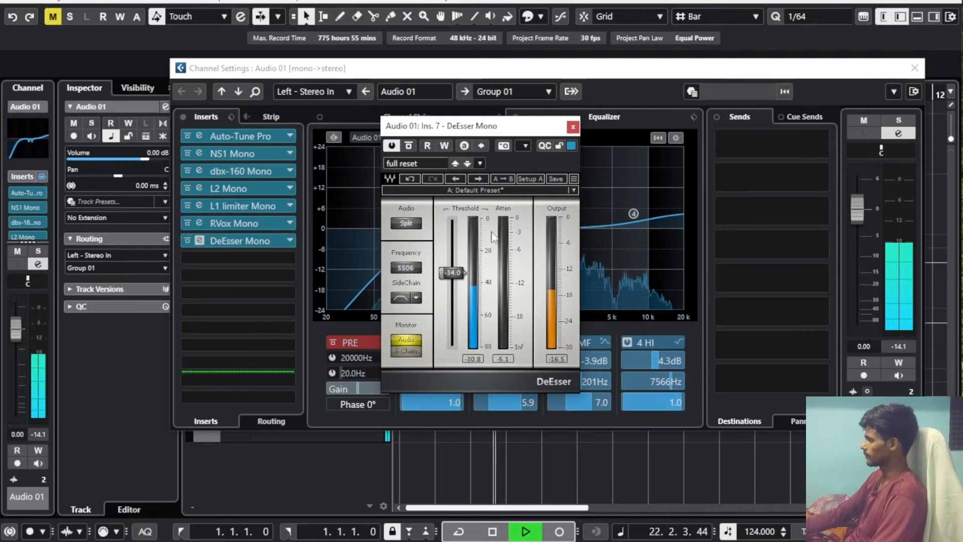
pyautogui.press('space')
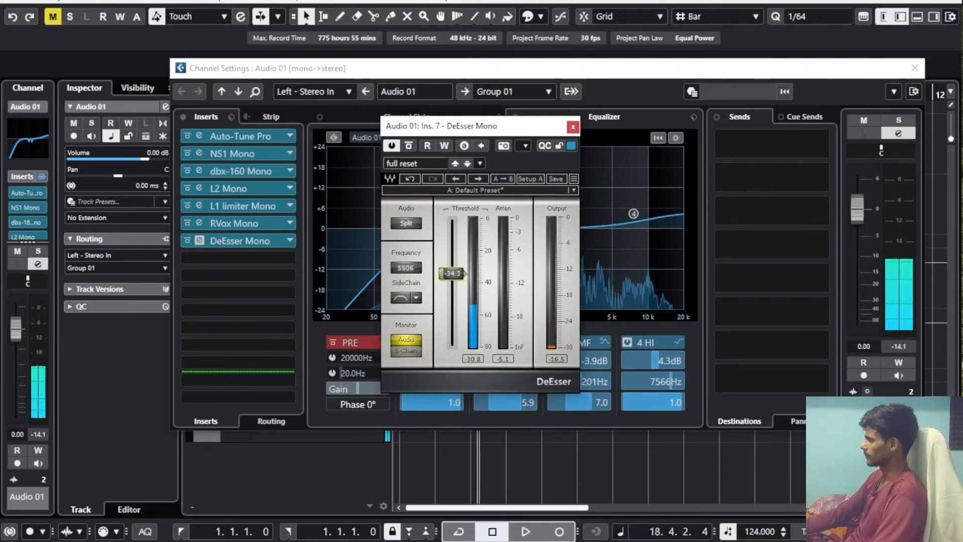
# Set the DeEsser threshold to -35 and play the vocal to hear the change.
pyautogui.click(453, 274)
pyautogui.write('-3')
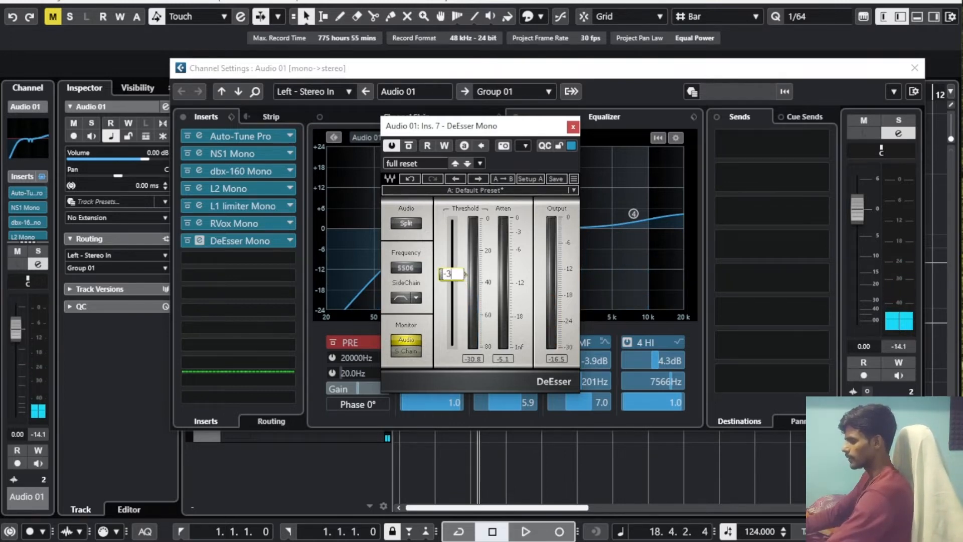
pyautogui.write('5')
pyautogui.press('Return')
pyautogui.press('space')
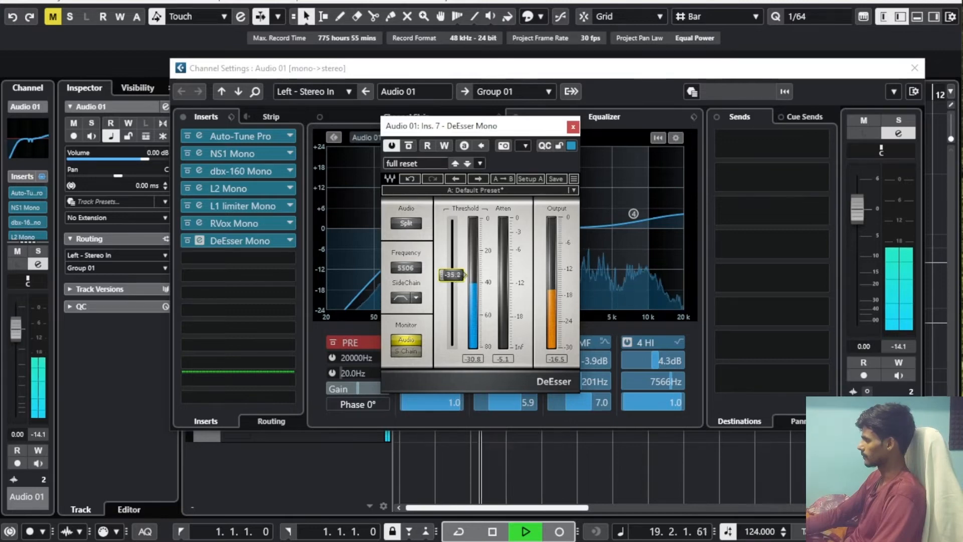
# Lower the DeEsser threshold to -39.8, switch its sidechain filter to HighPass and play the vocal.
pyautogui.moveTo(451, 277); pyautogui.dragTo(451, 282)
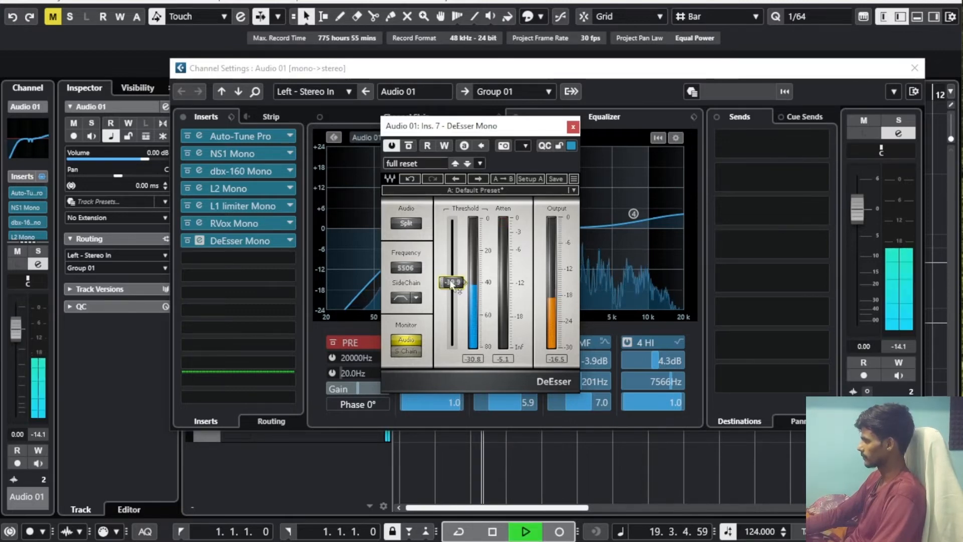
pyautogui.press('space')
pyautogui.moveTo(453, 285); pyautogui.dragTo(453, 282)
pyautogui.click(416, 298)
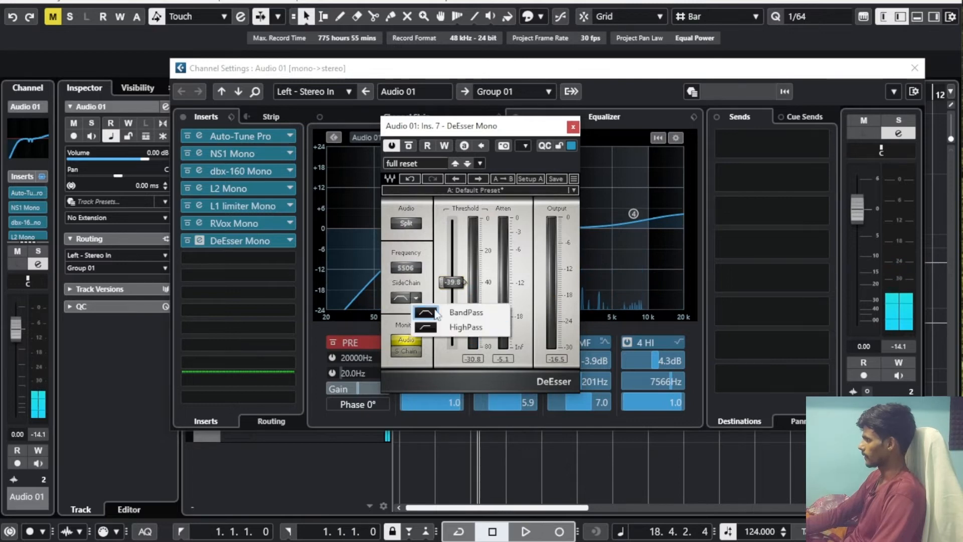
pyautogui.click(435, 327)
pyautogui.press('space')
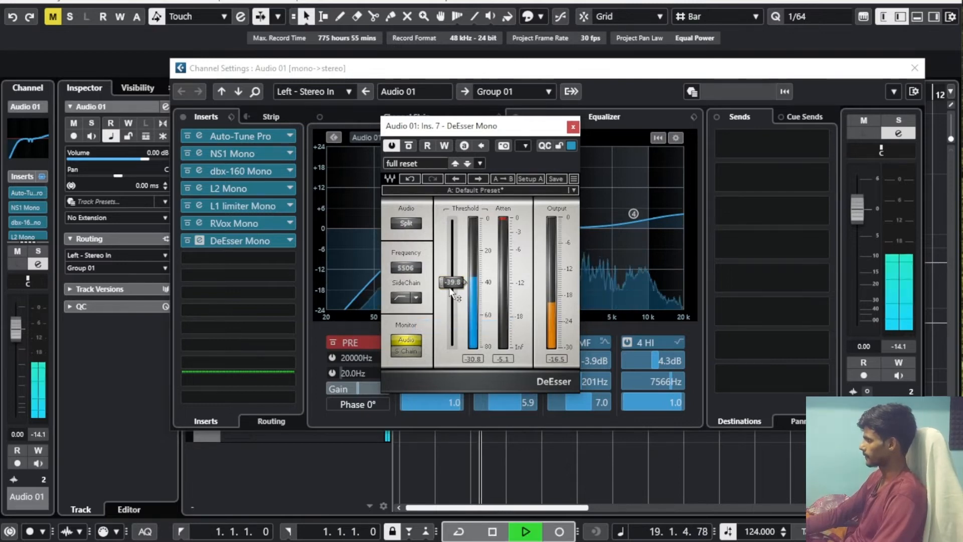
# Raise the DeEsser threshold by ear, set it to -35 and audition the vocal with the HighPass sidechain.
pyautogui.moveTo(452, 285); pyautogui.dragTo(452, 274)
pyautogui.press('space')
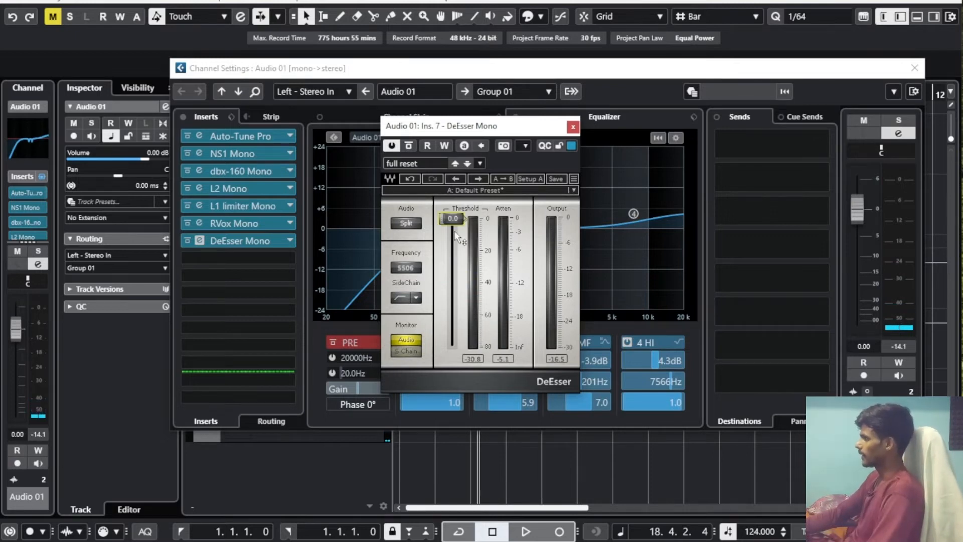
pyautogui.moveTo(451, 274); pyautogui.dragTo(456, 221)
pyautogui.write('-35')
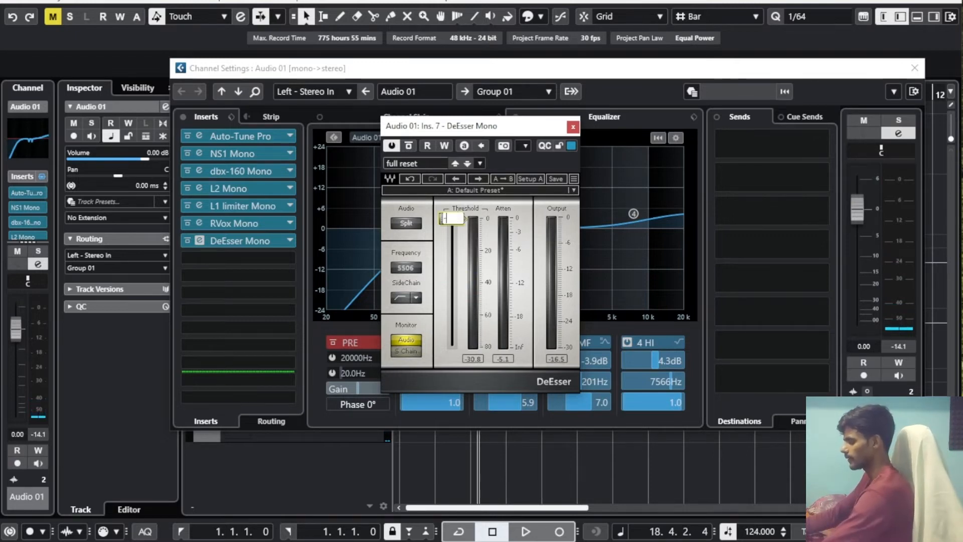
pyautogui.press('Return')
pyautogui.press('space')
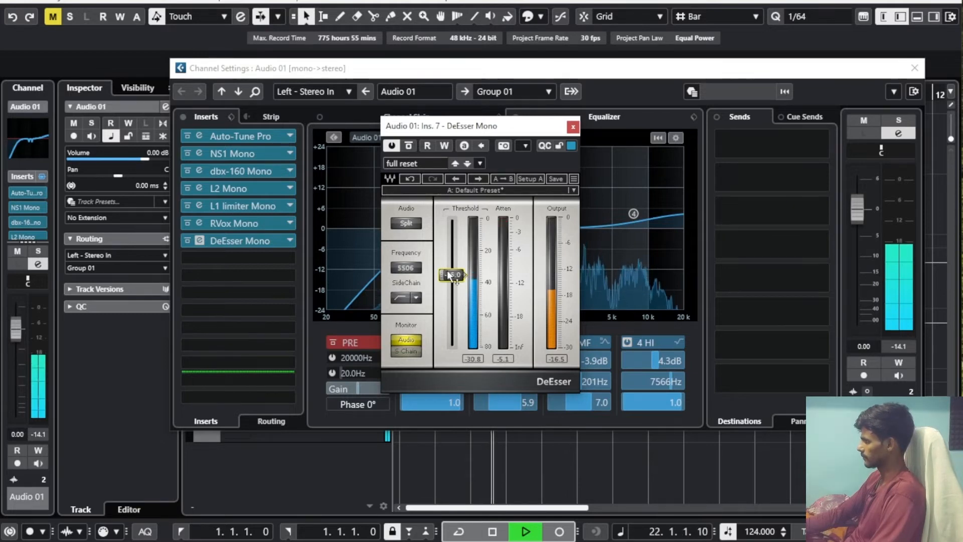
pyautogui.press('space')
pyautogui.press('space')
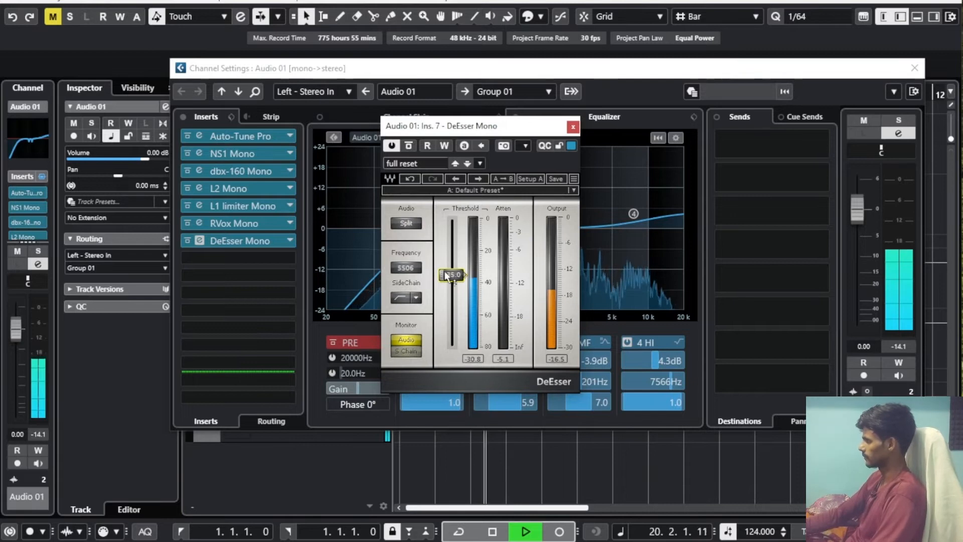
# Lower the DeEsser threshold slightly during playback, set it to -36 and play the vocal again.
pyautogui.moveTo(445, 275); pyautogui.dragTo(453, 279)
pyautogui.press('space')
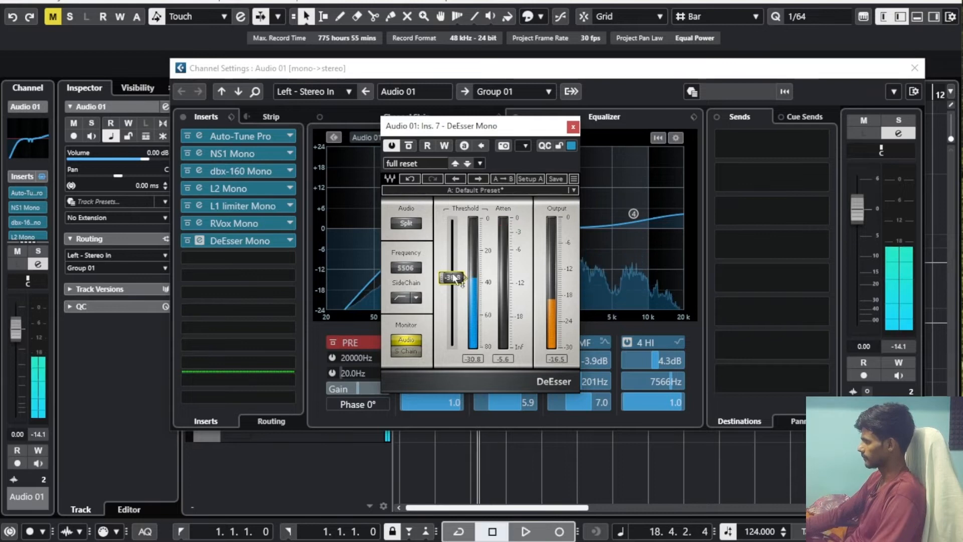
pyautogui.click(452, 277)
pyautogui.write('-36')
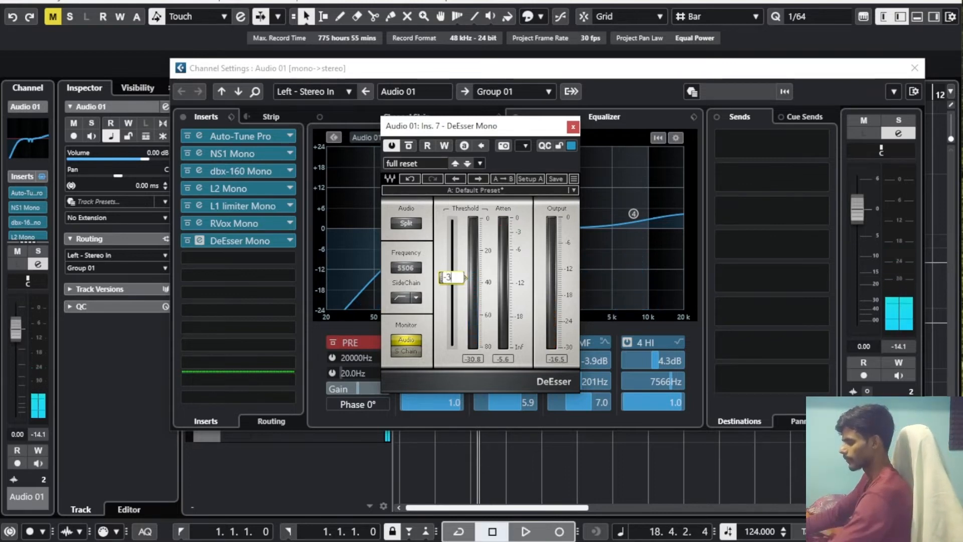
pyautogui.press('Return')
pyautogui.press('space')
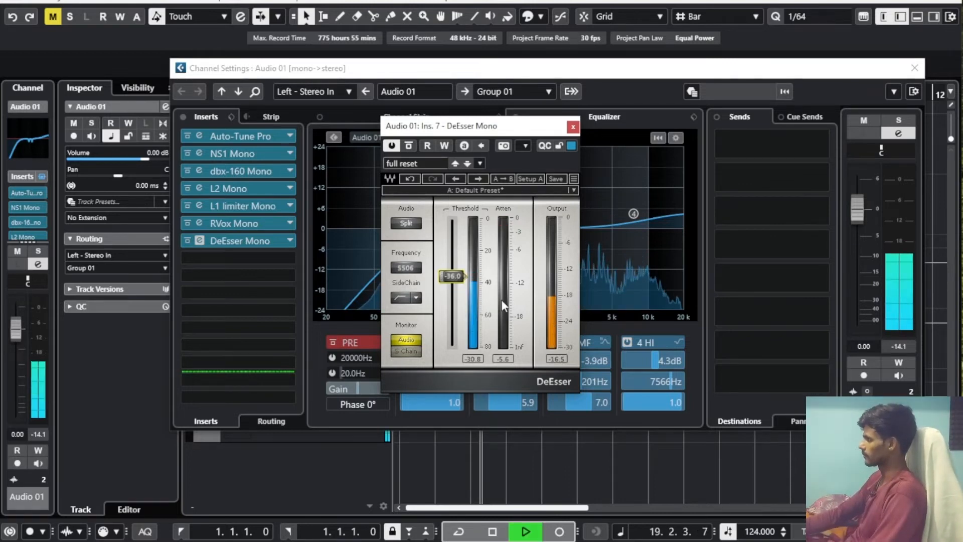
pyautogui.press('space')
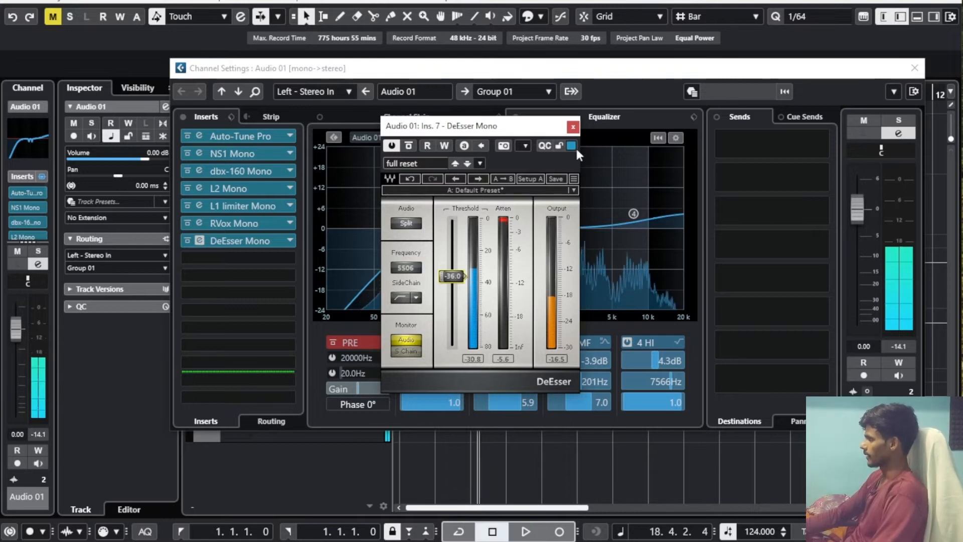
# Close the DeEsser, play the vocal through the full insert chain and close the Audio 01 channel settings.
pyautogui.click(572, 128)
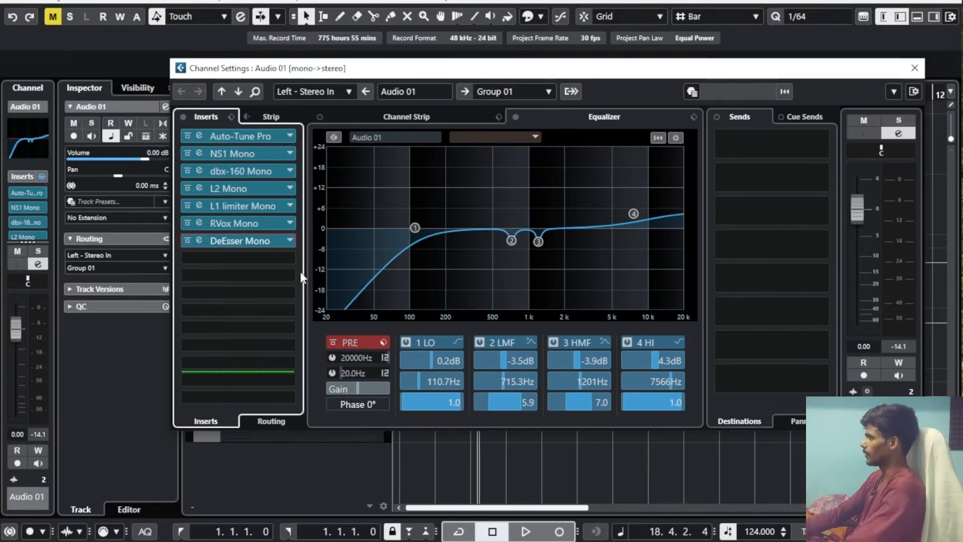
pyautogui.press('space')
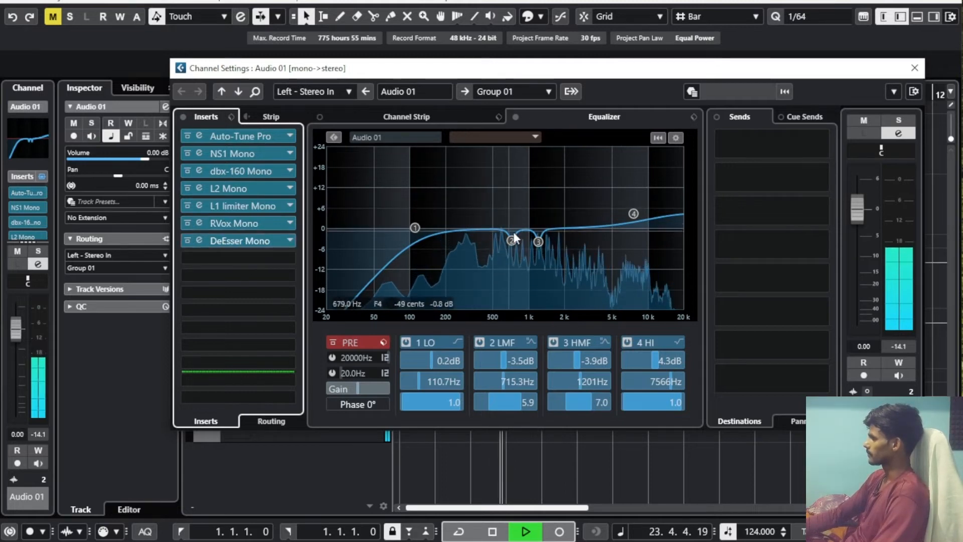
pyautogui.press('space')
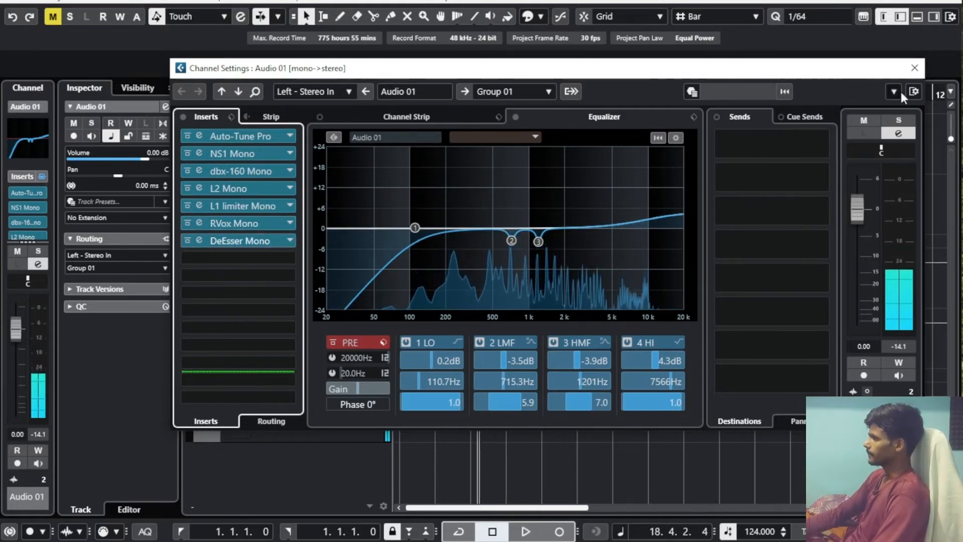
pyautogui.click(914, 67)
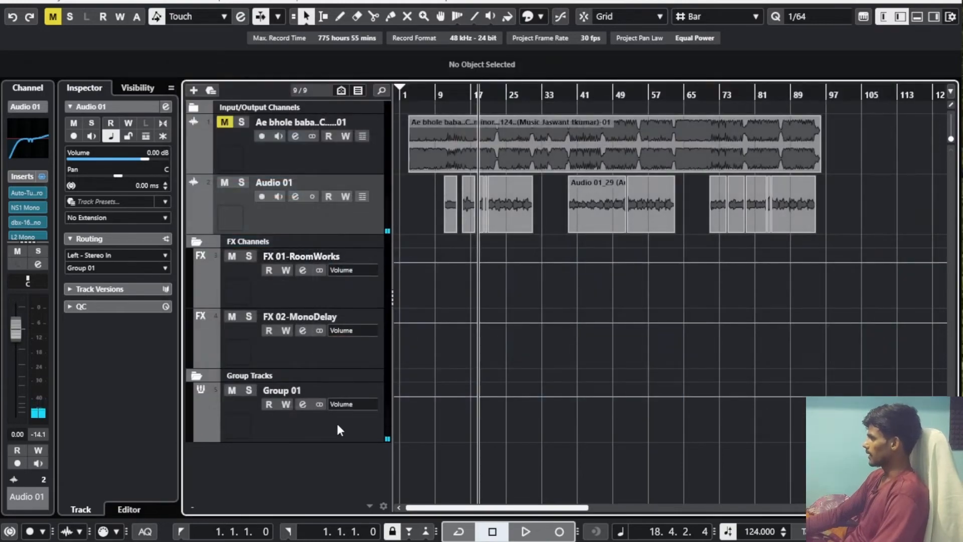
# Open the Group 01 channel settings and insert Vocal Rider Stereo in the first insert slot.
pyautogui.click(317, 419)
pyautogui.click(303, 404)
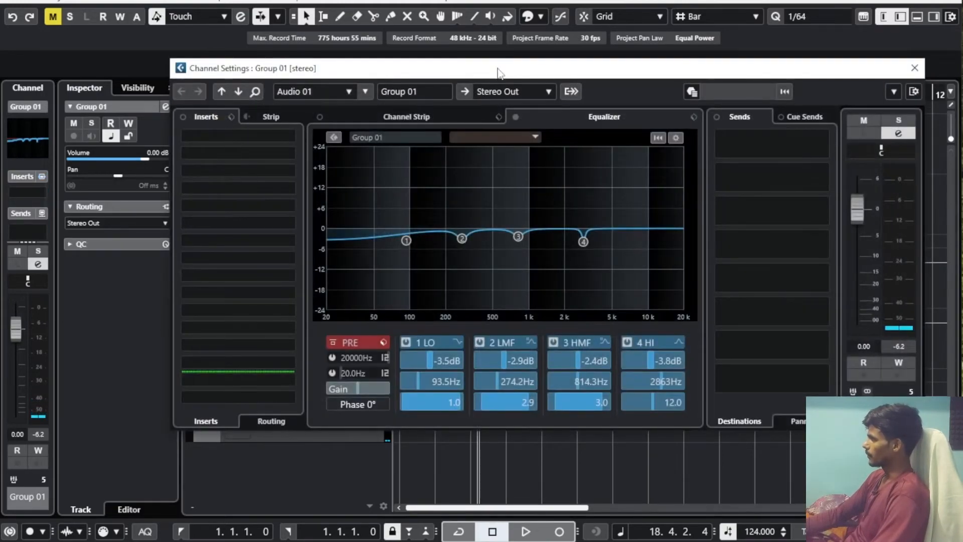
pyautogui.moveTo(500, 72); pyautogui.dragTo(512, 74)
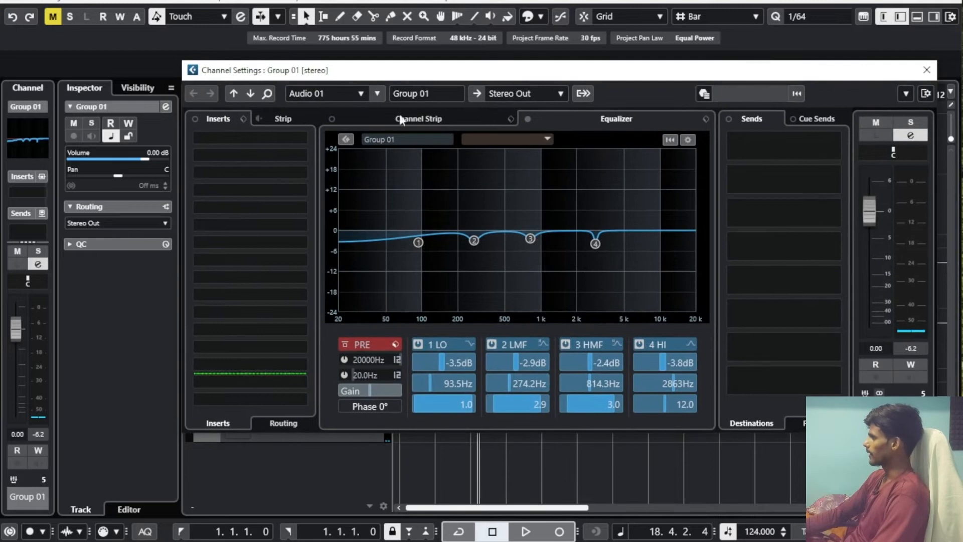
pyautogui.click(281, 137)
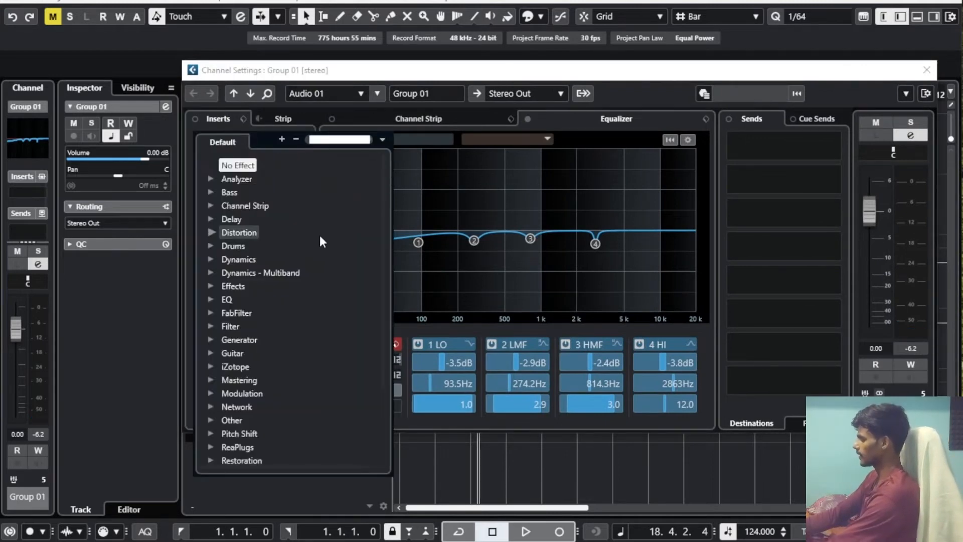
pyautogui.write('vocal')
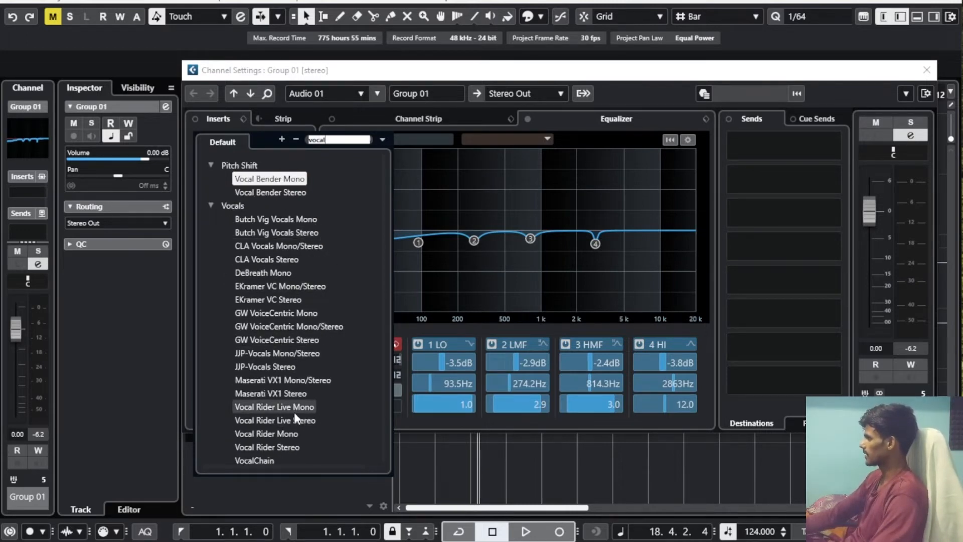
pyautogui.click(270, 448)
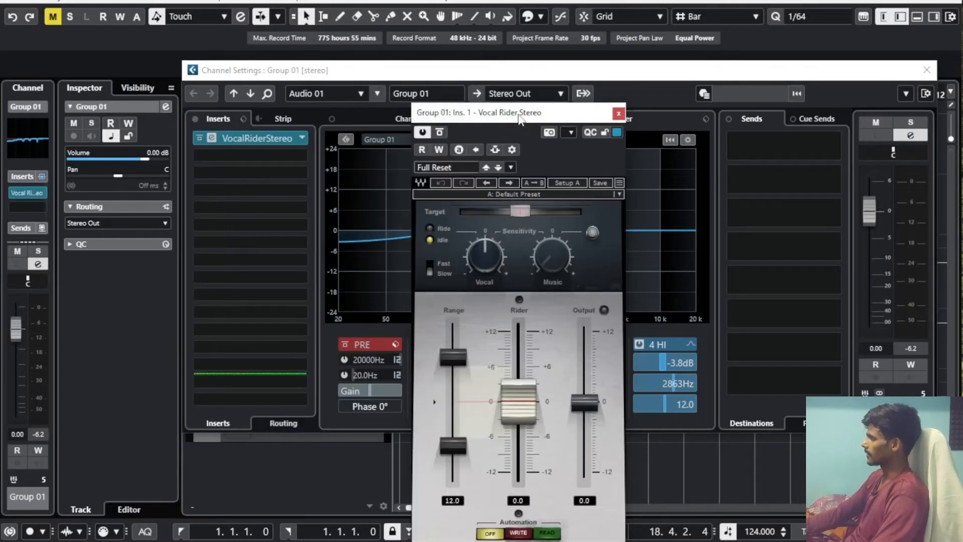
# Set the Vocal Rider range limits to -2 and 2.
pyautogui.moveTo(519, 120); pyautogui.dragTo(466, 78)
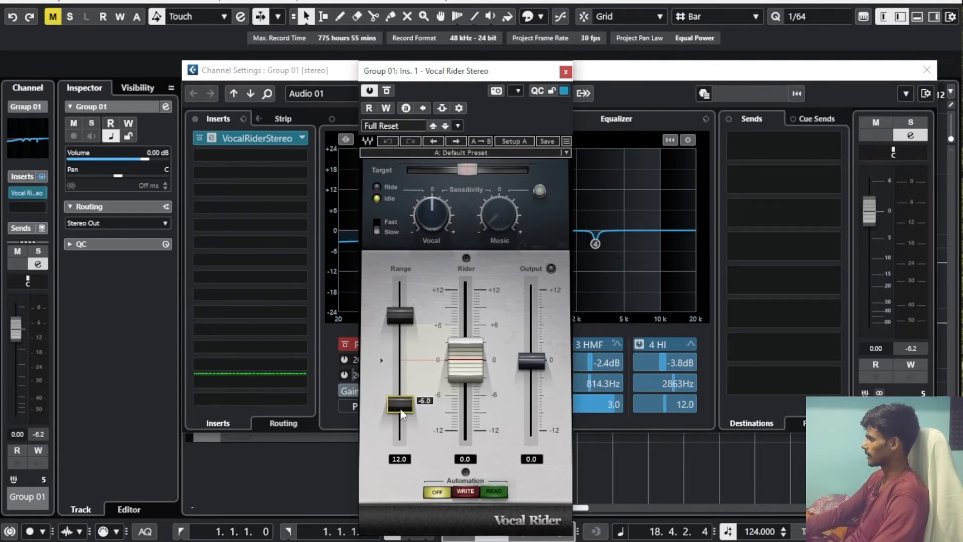
pyautogui.write('-2')
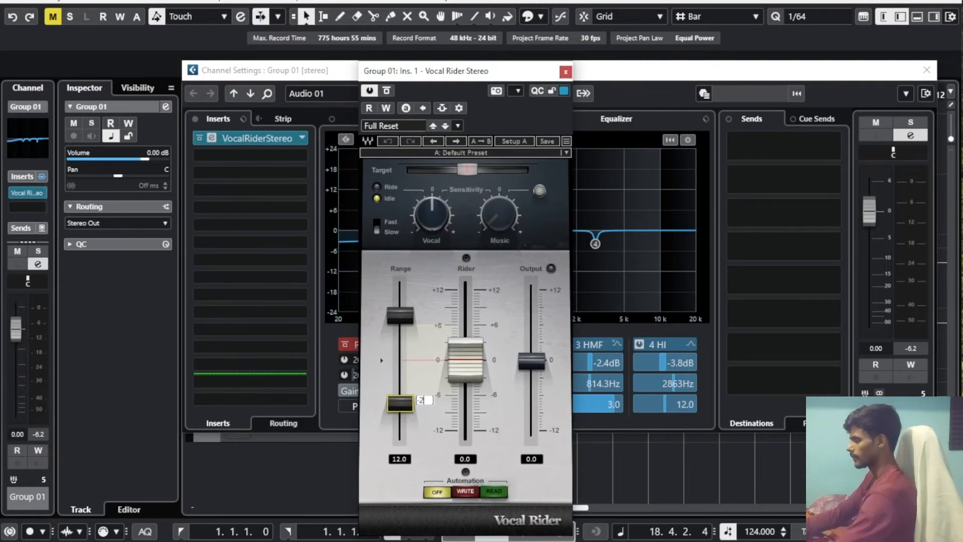
pyautogui.press('Return')
pyautogui.click(402, 313)
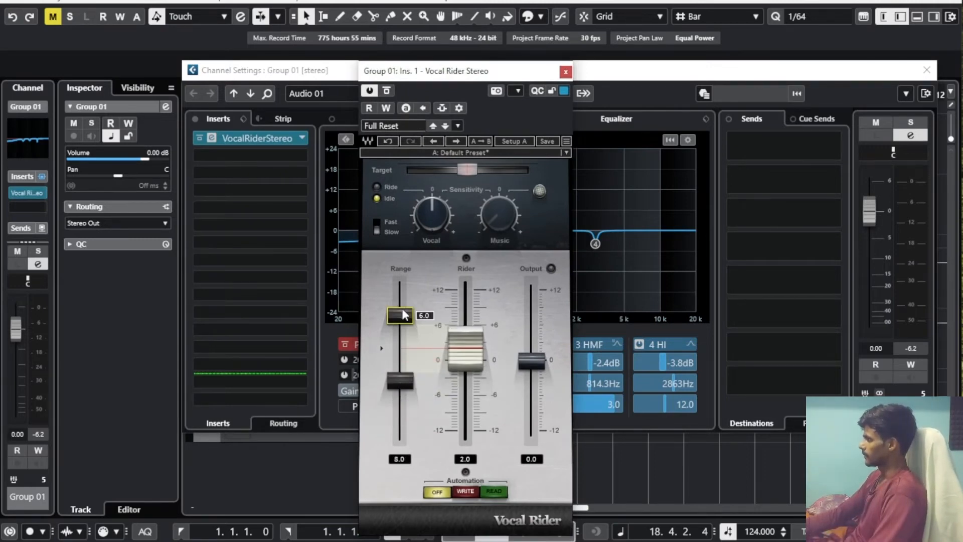
pyautogui.write('2')
pyautogui.press('Return')
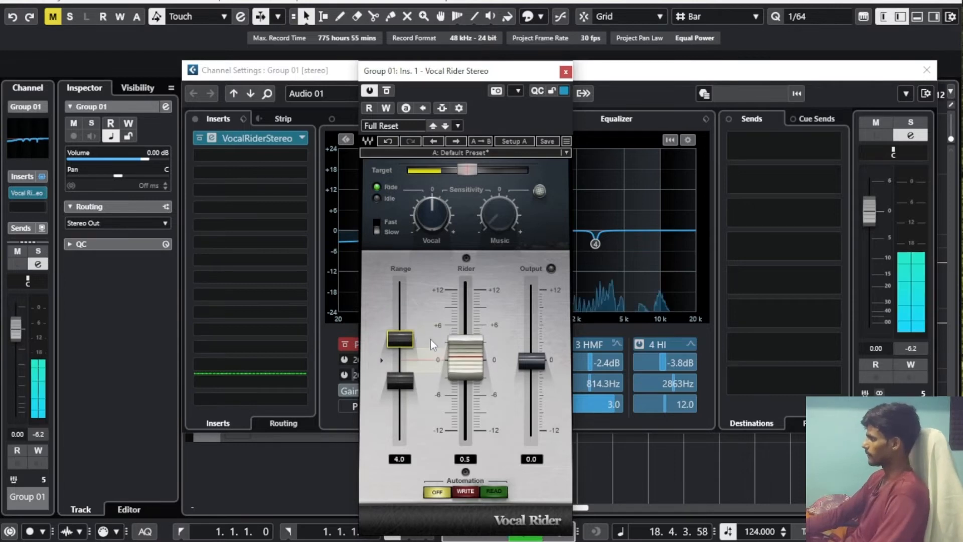
# Switch Vocal Rider automation to Write, lower its Target to about -24.5 by ear during playback and close the plug-in.
pyautogui.moveTo(468, 174); pyautogui.dragTo(462, 173)
pyautogui.click(496, 538)
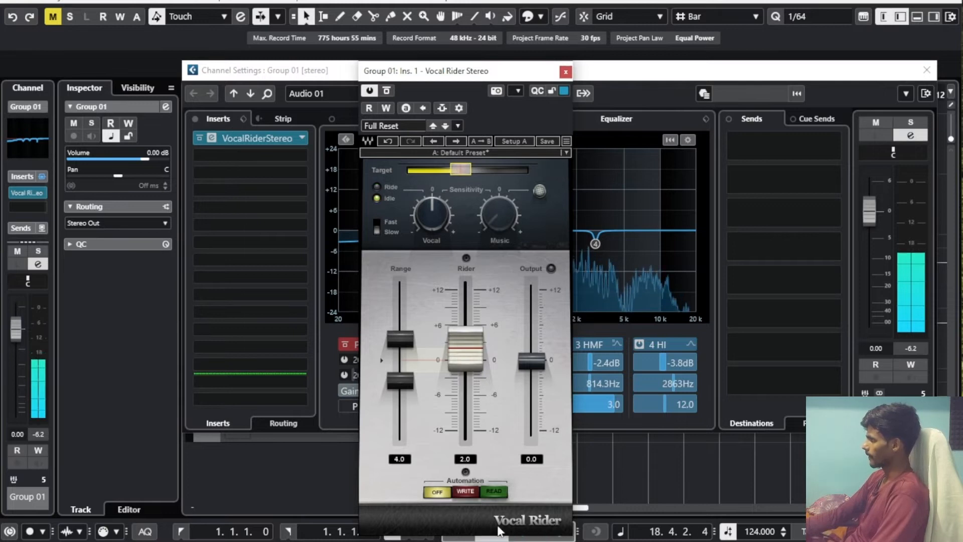
pyautogui.click(465, 493)
pyautogui.press('space')
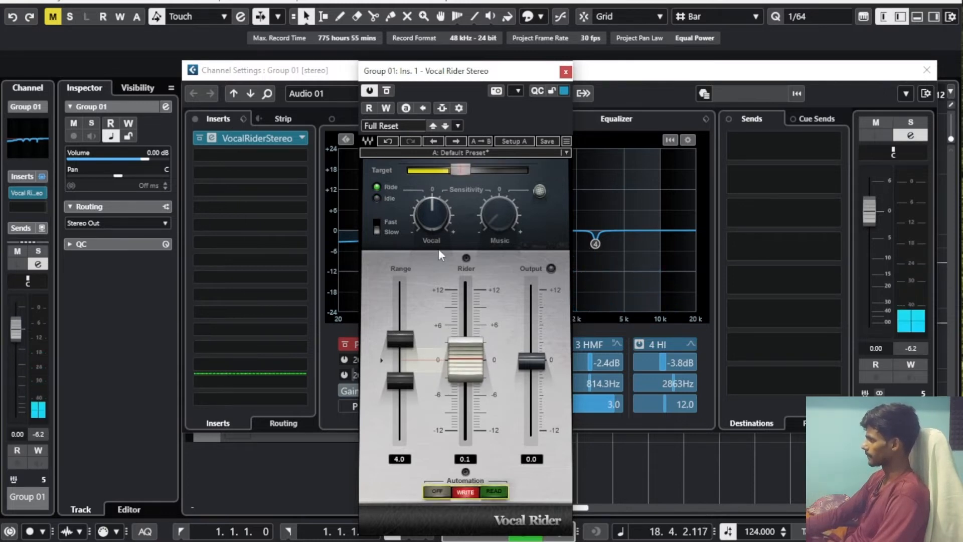
pyautogui.moveTo(459, 173); pyautogui.dragTo(457, 173)
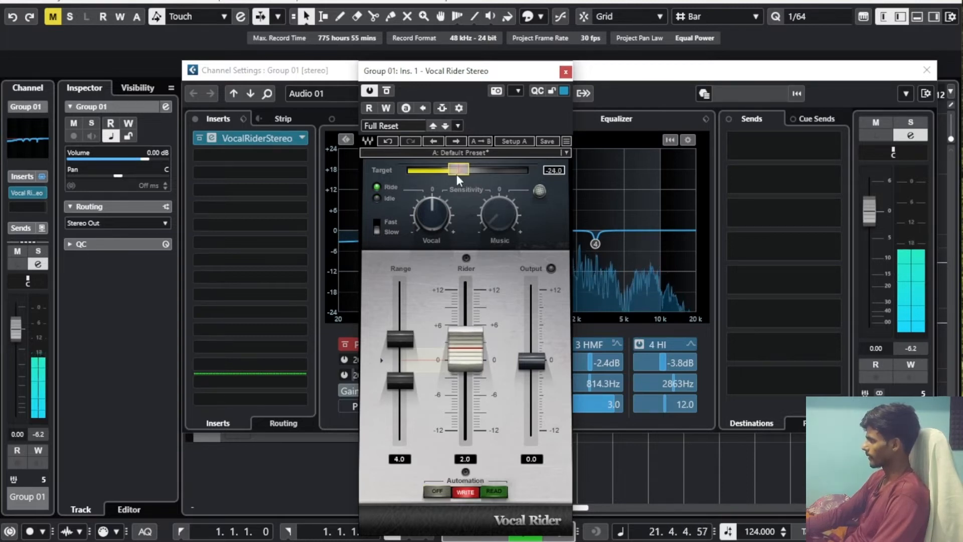
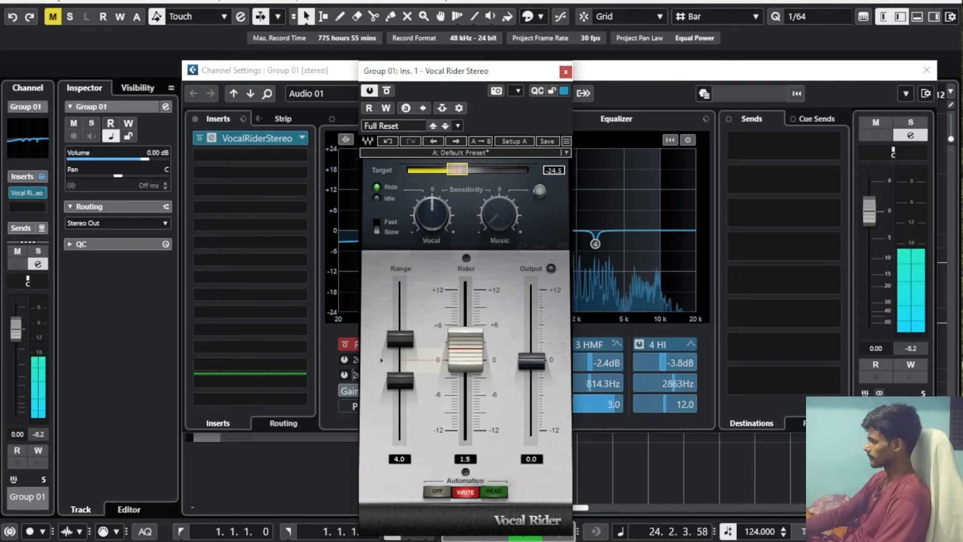
pyautogui.moveTo(459, 171); pyautogui.dragTo(457, 171)
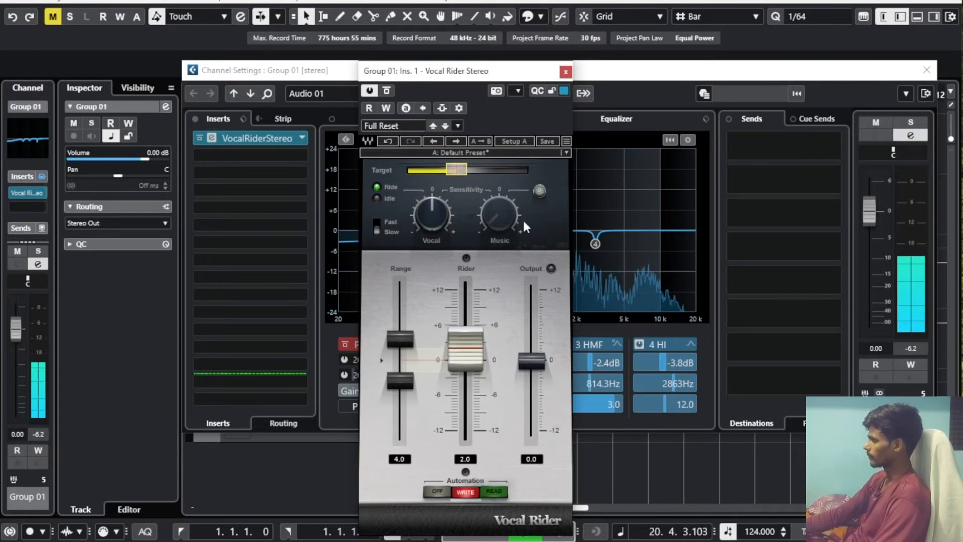
pyautogui.click(565, 71)
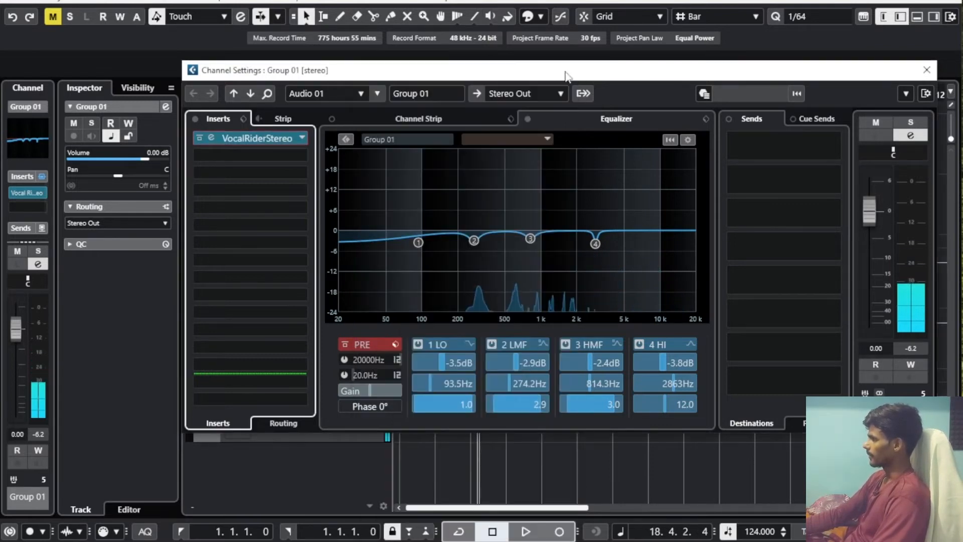
pyautogui.click(249, 155)
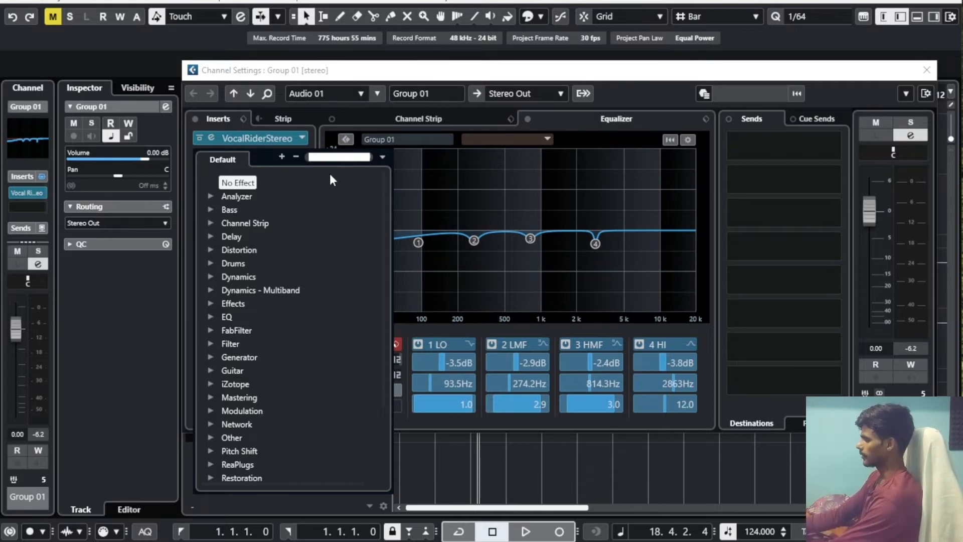
pyautogui.write('api')
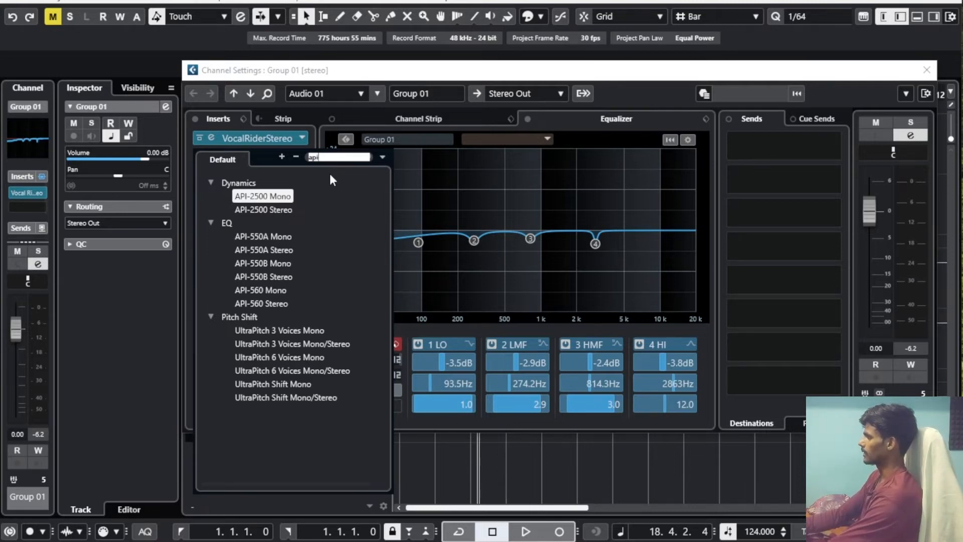
pyautogui.press('BackSpace')
pyautogui.press('BackSpace')
pyautogui.press('BackSpace')
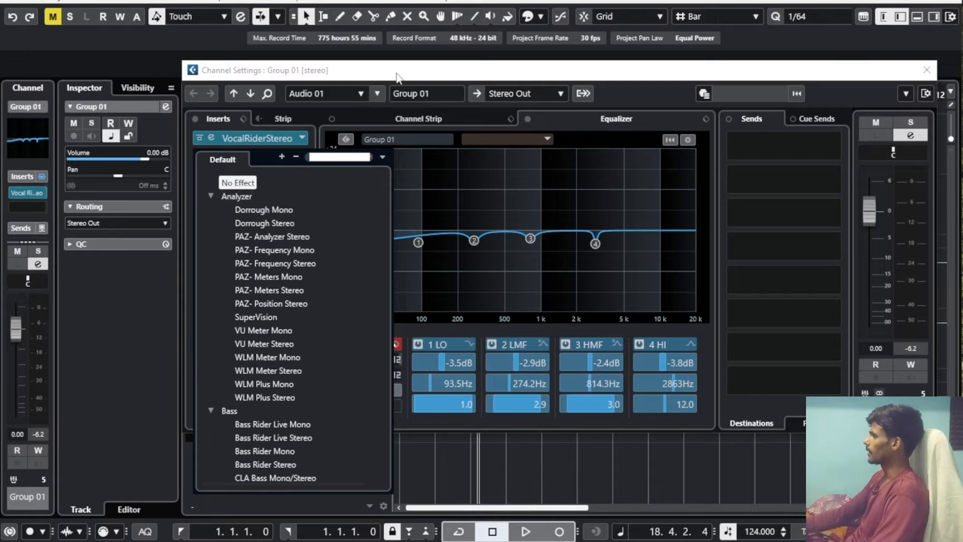
pyautogui.press('Escape')
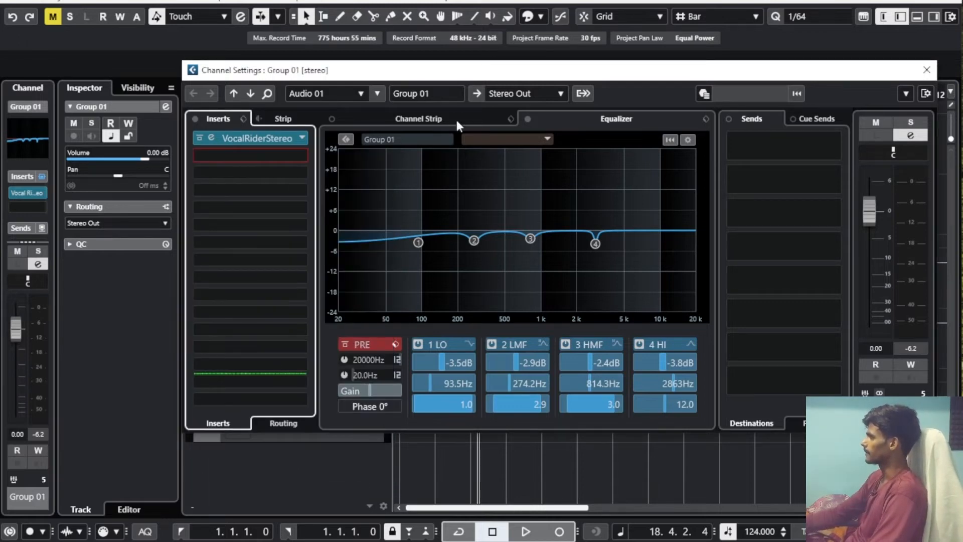
# Close the Group 01 channel settings.
pyautogui.click(927, 71)
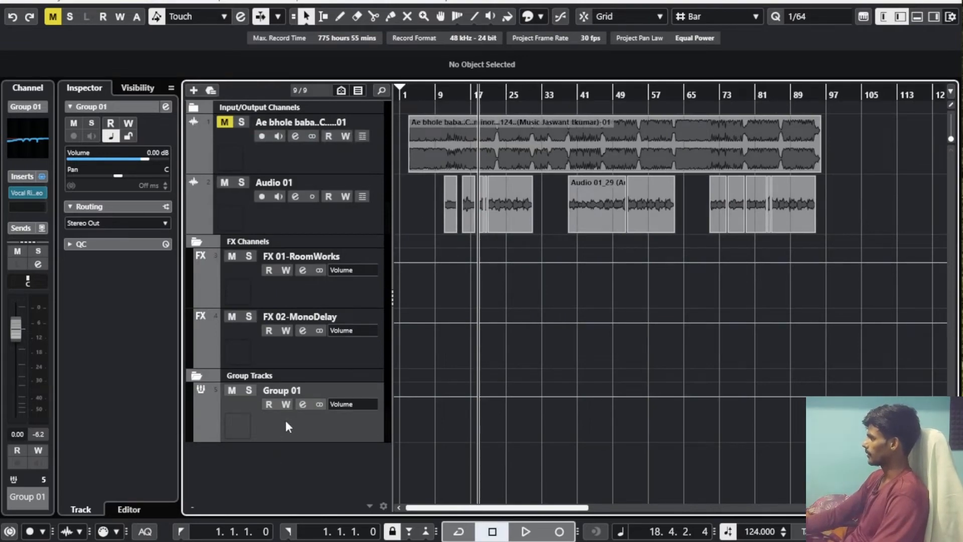
# Open the Group 01 channel settings and add an active send to FX 01-RoomWorks in the first send slot.
pyautogui.click(303, 404)
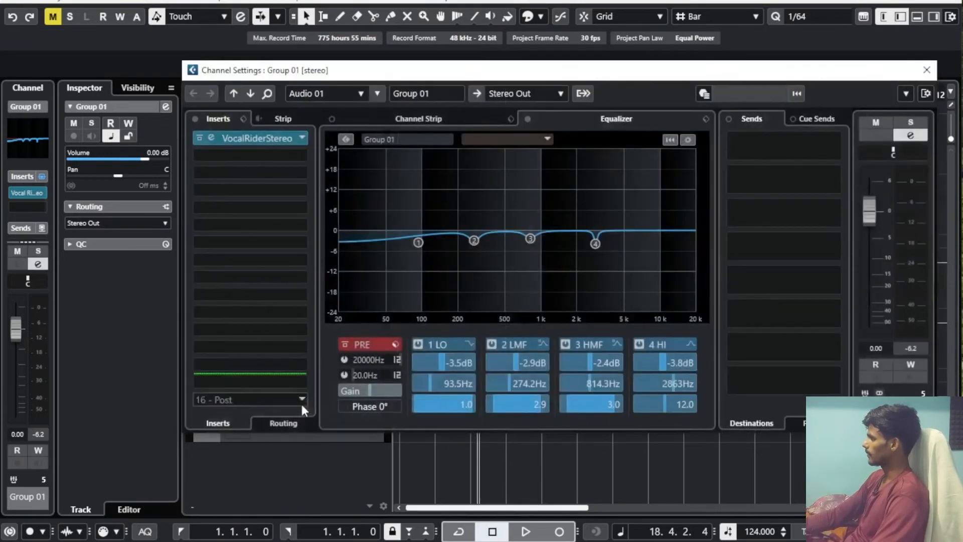
pyautogui.click(777, 146)
pyautogui.click(790, 196)
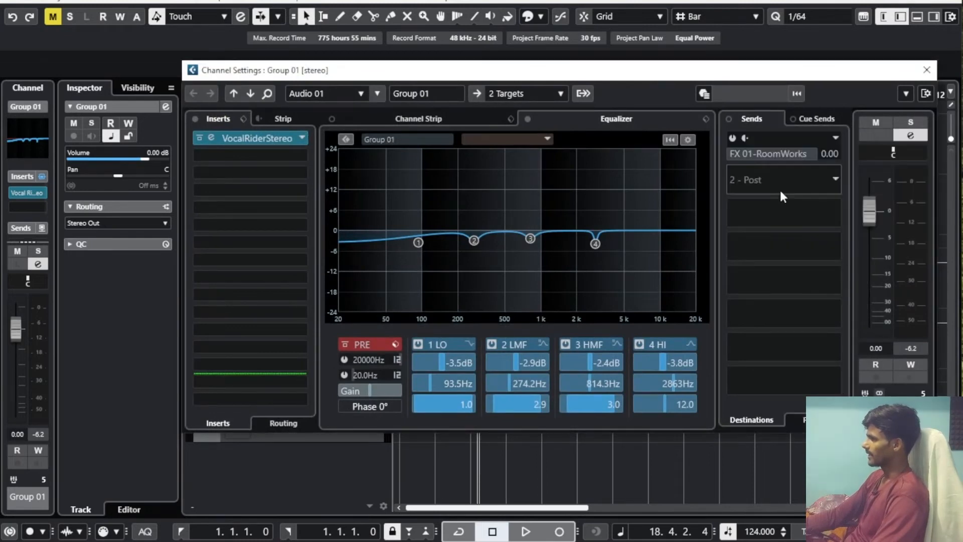
pyautogui.click(733, 141)
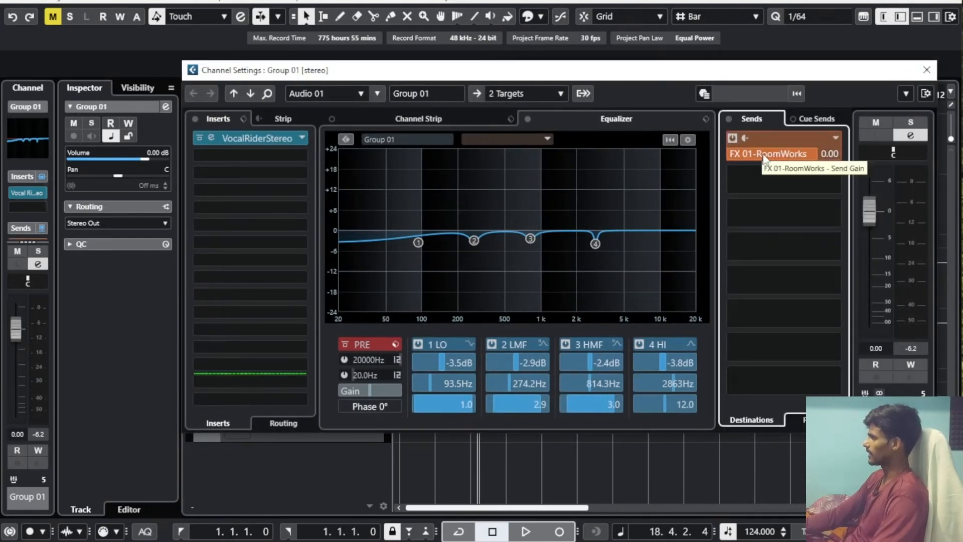
# Lower the FX 01-RoomWorks send level by ear during playback and set it to -14.
pyautogui.press('space')
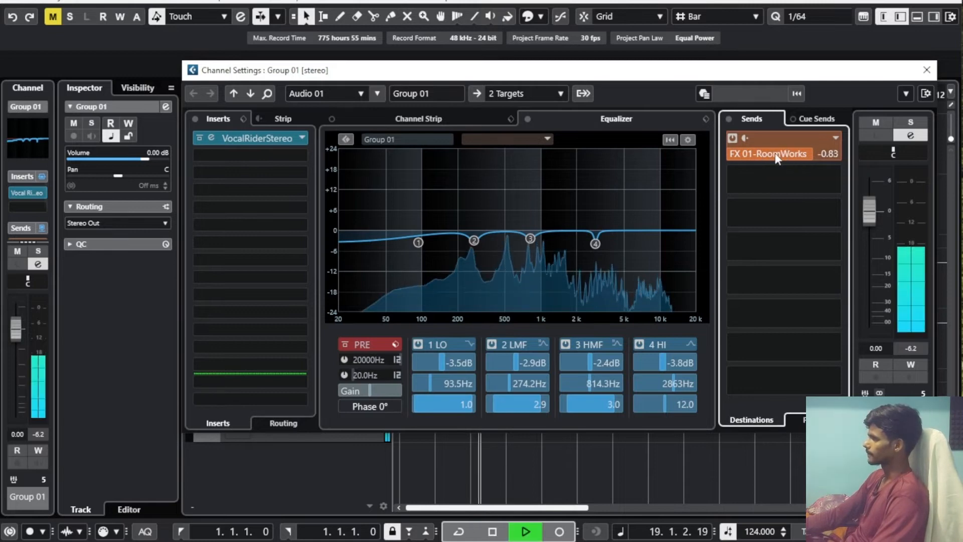
pyautogui.moveTo(783, 147); pyautogui.dragTo(776, 154)
pyautogui.scroll(-10, 776, 156)
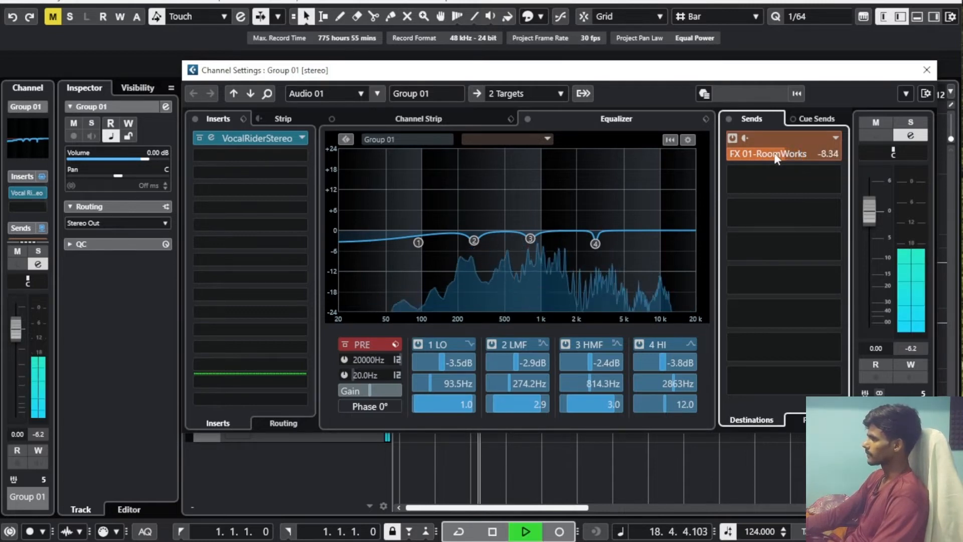
pyautogui.scroll(-5, 776, 157)
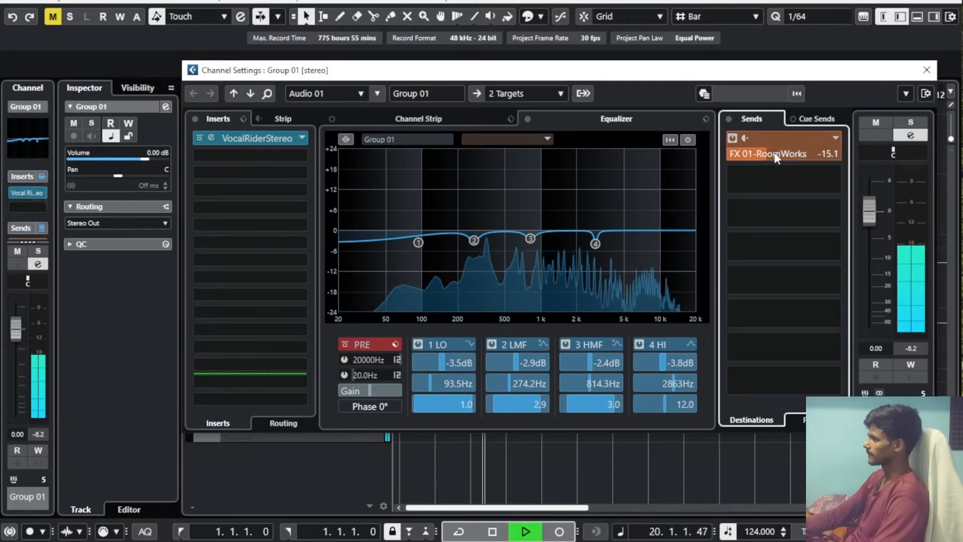
pyautogui.scroll(3, 776, 156)
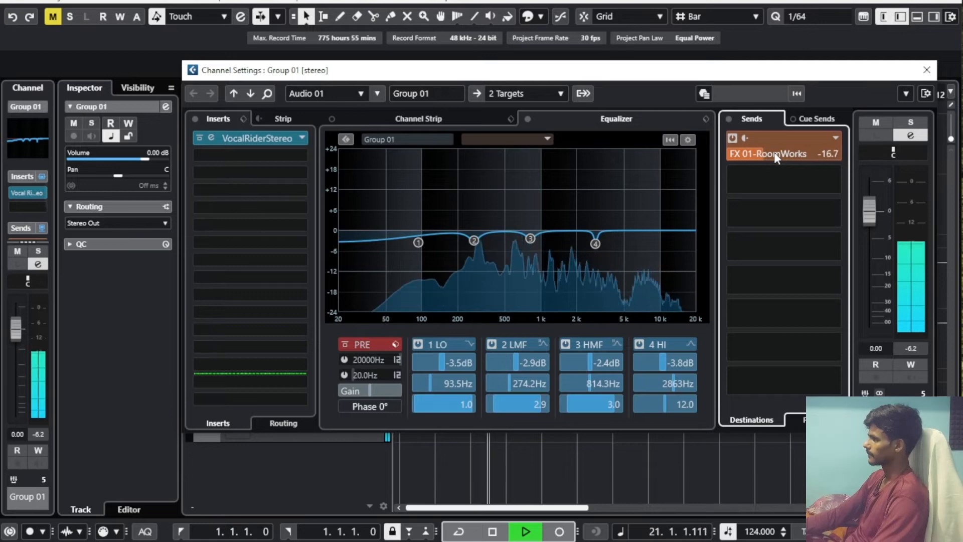
pyautogui.scroll(1, 776, 157)
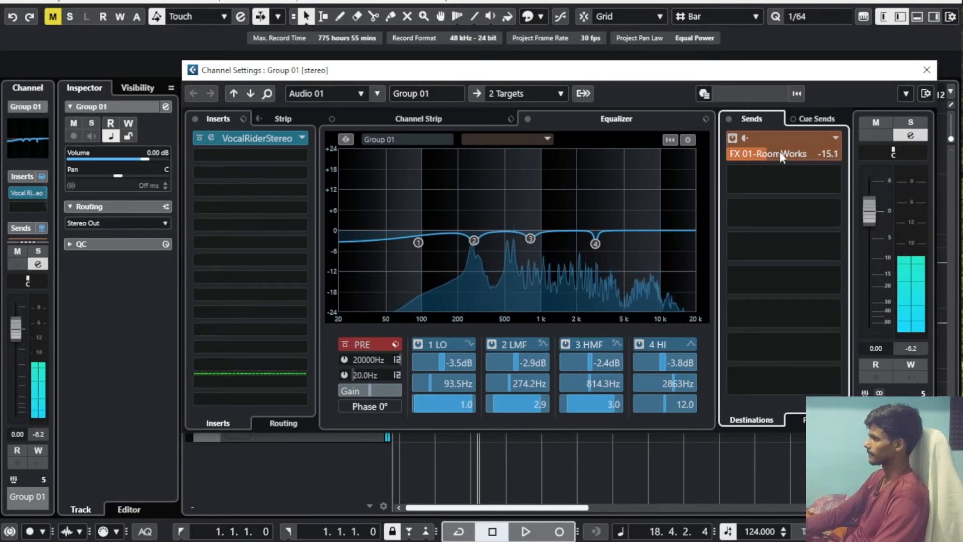
pyautogui.scroll(1, 770, 152)
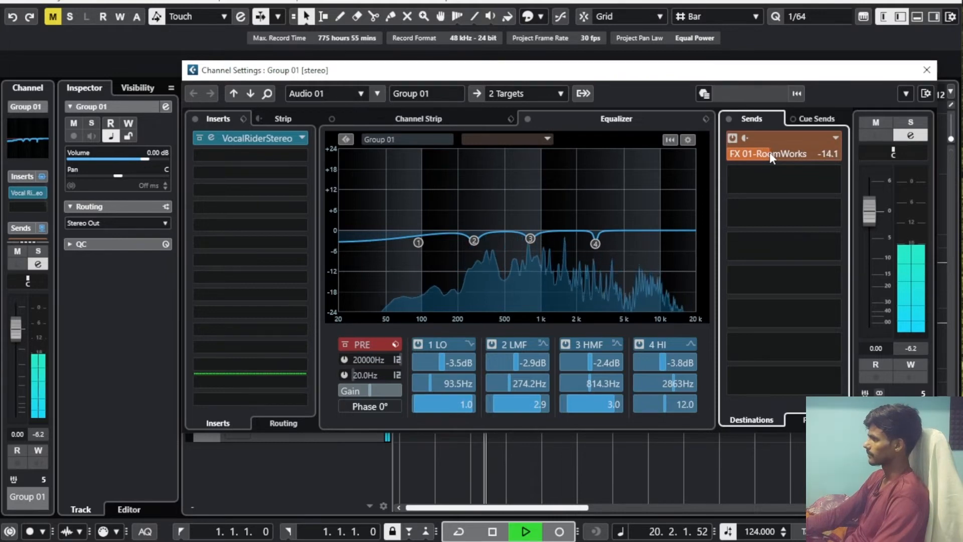
pyautogui.scroll(-1, 770, 152)
pyautogui.press('space')
pyautogui.doubleClick(826, 154)
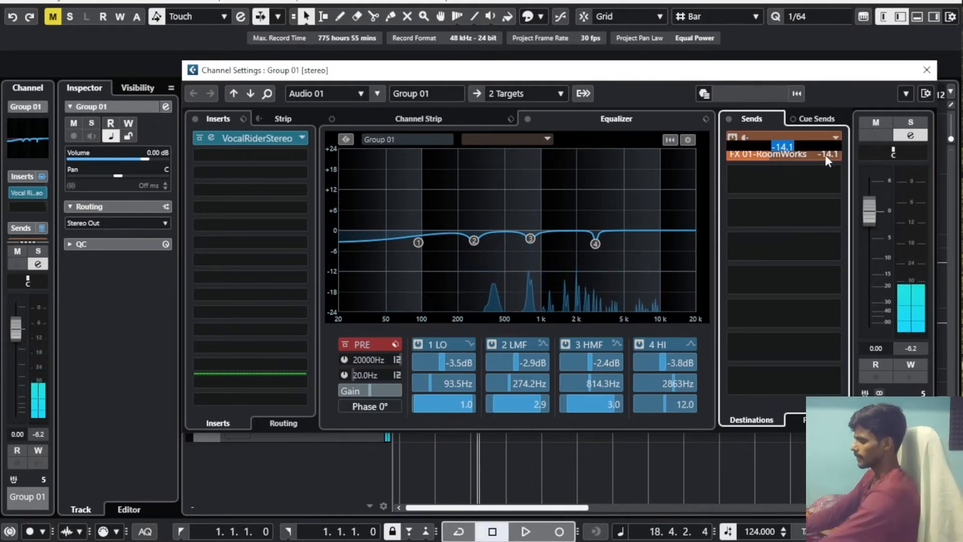
pyautogui.write('-14')
pyautogui.press('Return')
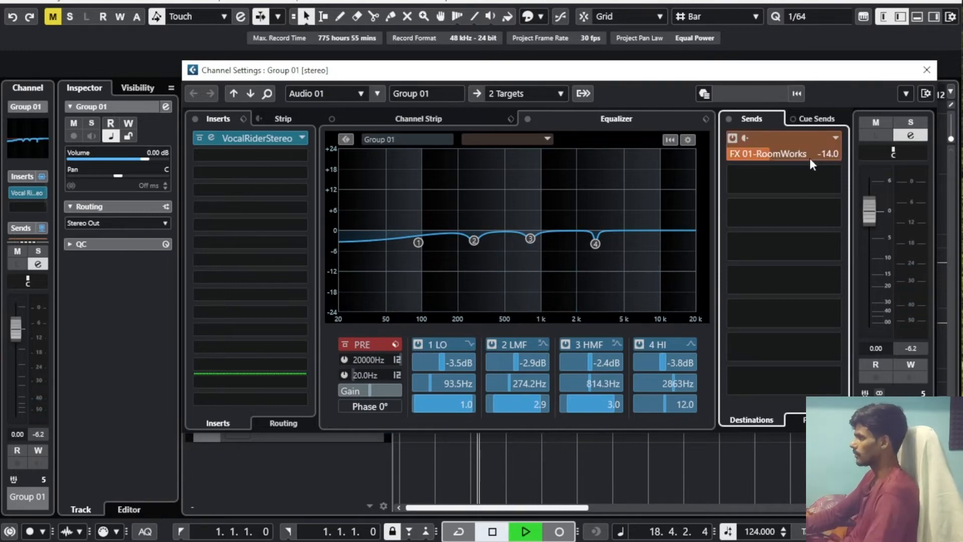
# Audition Group 01 with the RoomWorks send in playback and close its channel settings.
pyautogui.press('space')
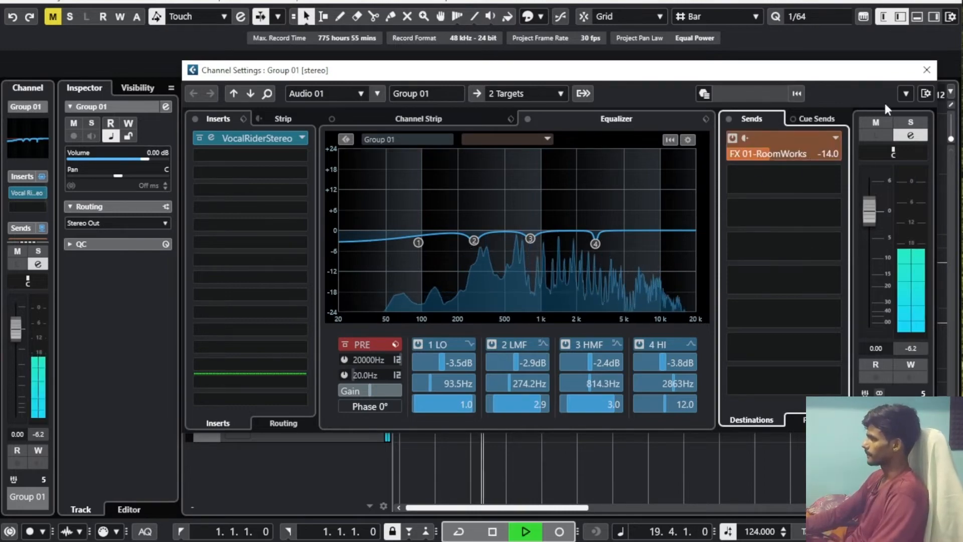
pyautogui.press('space')
pyautogui.click(926, 69)
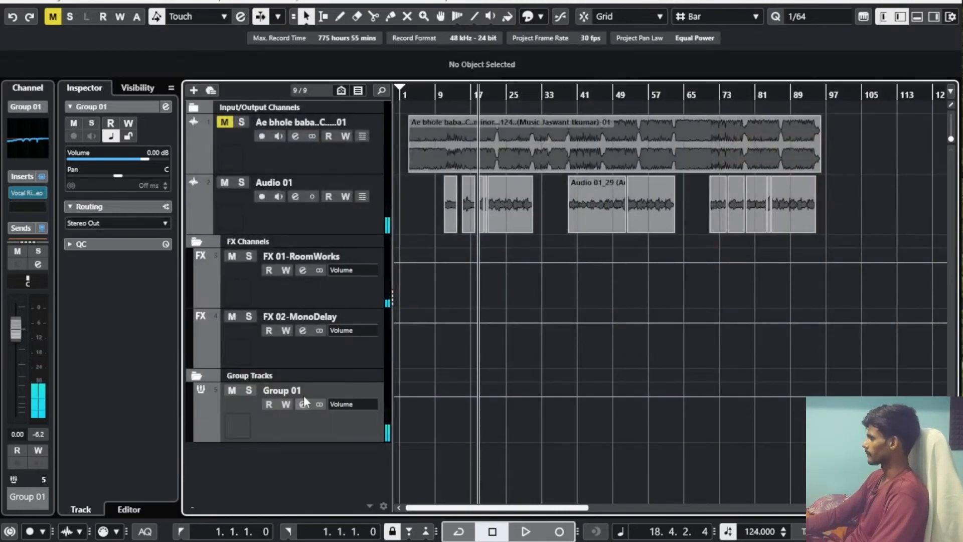
# Open the FX 01-RoomWorks channel settings, enable EQ band 1 and change its type to High Pass I.
pyautogui.click(293, 288)
pyautogui.click(302, 269)
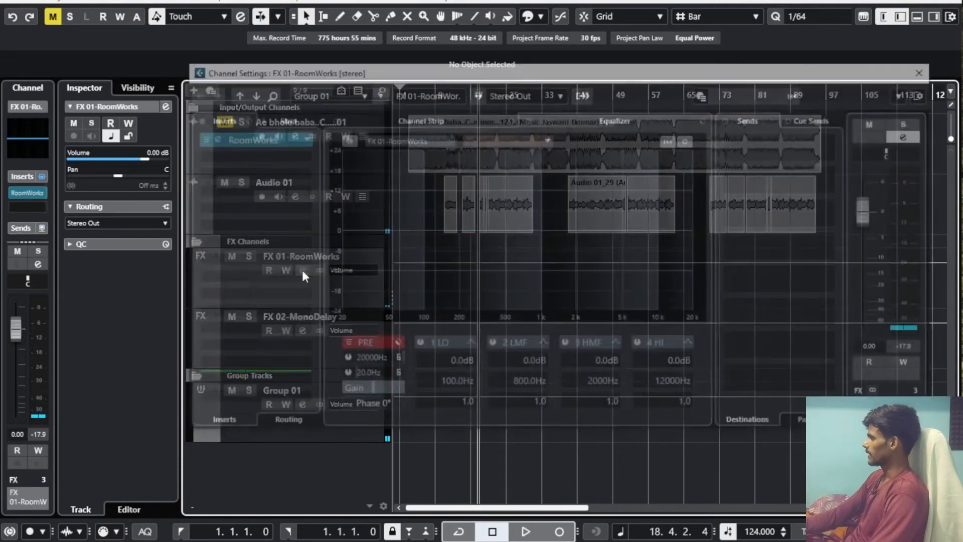
pyautogui.click(420, 342)
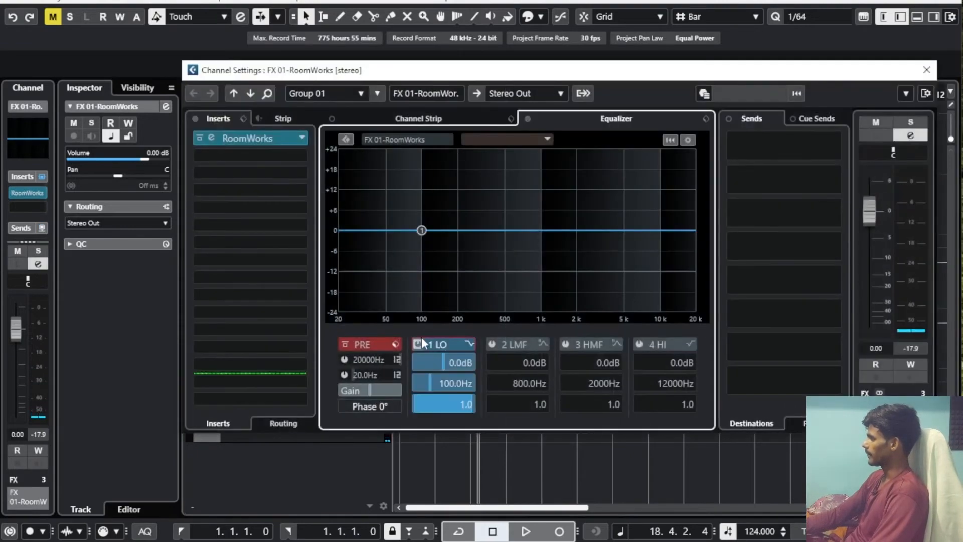
pyautogui.rightClick(420, 230)
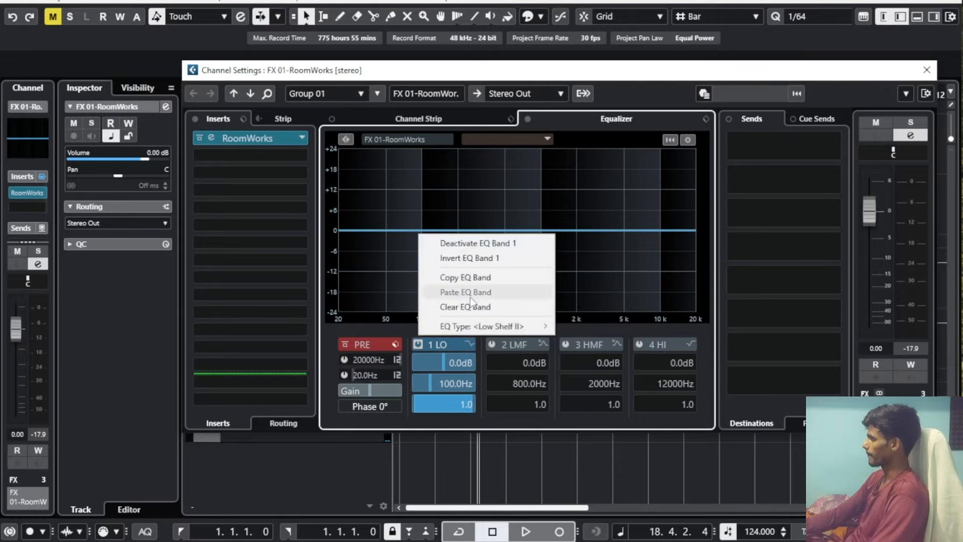
pyautogui.moveTo(464, 327)
pyautogui.click(577, 357)
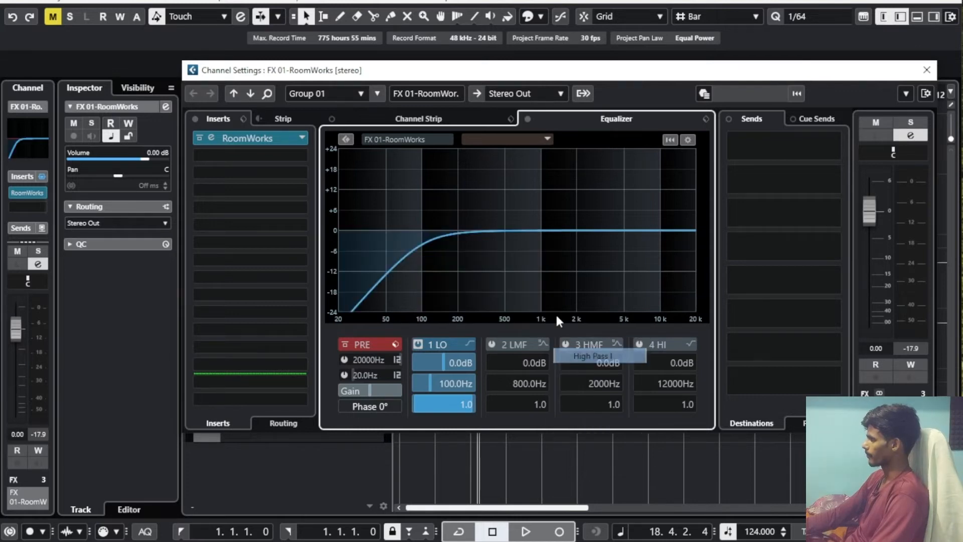
# Move the high-pass band on FX 01-RoomWorks by ear during playback to about 247 Hz and -2.2 dB.
pyautogui.press('space')
pyautogui.moveTo(426, 228); pyautogui.dragTo(469, 236)
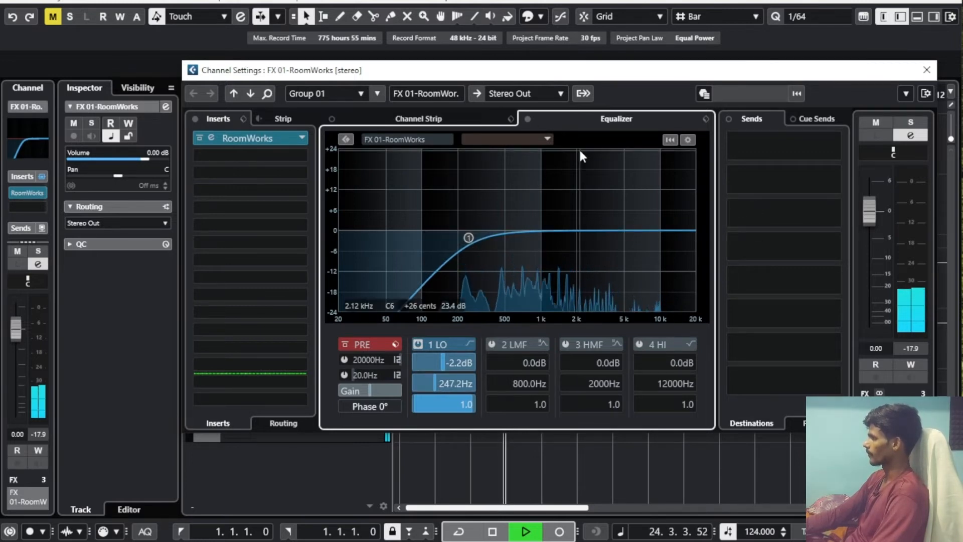
pyautogui.press('space')
# Insert Ozone 8 Imager in the second insert slot of FX 01-RoomWorks.
pyautogui.click(260, 153)
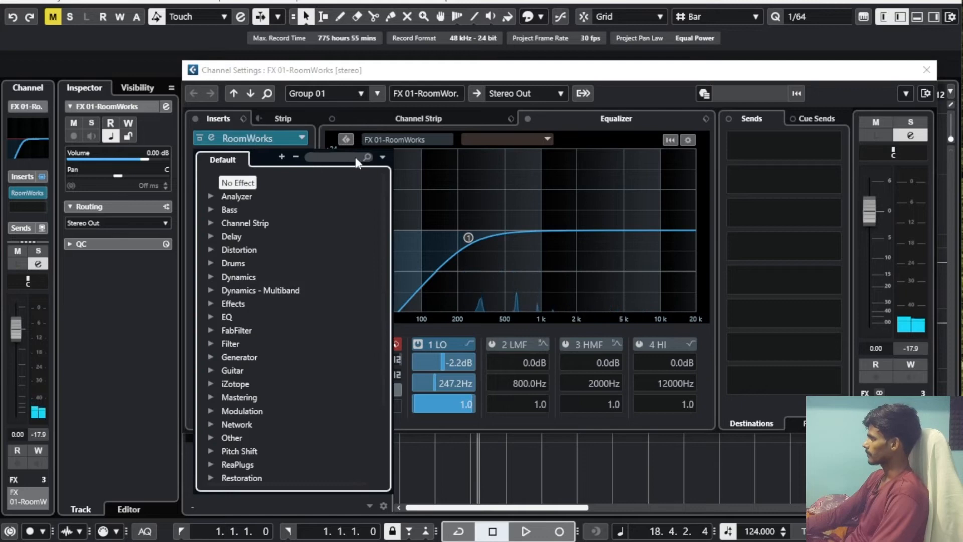
pyautogui.click(473, 74)
pyautogui.click(255, 156)
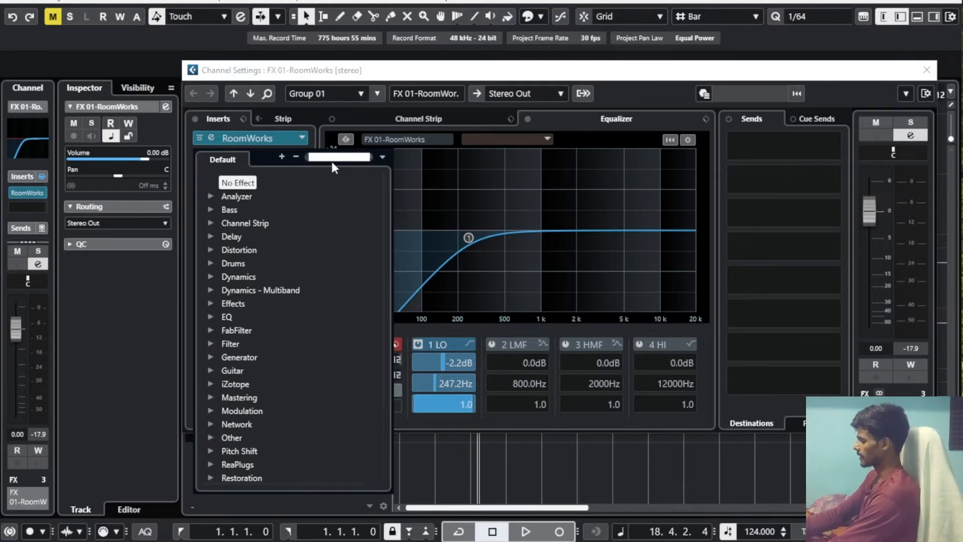
pyautogui.write('ozo')
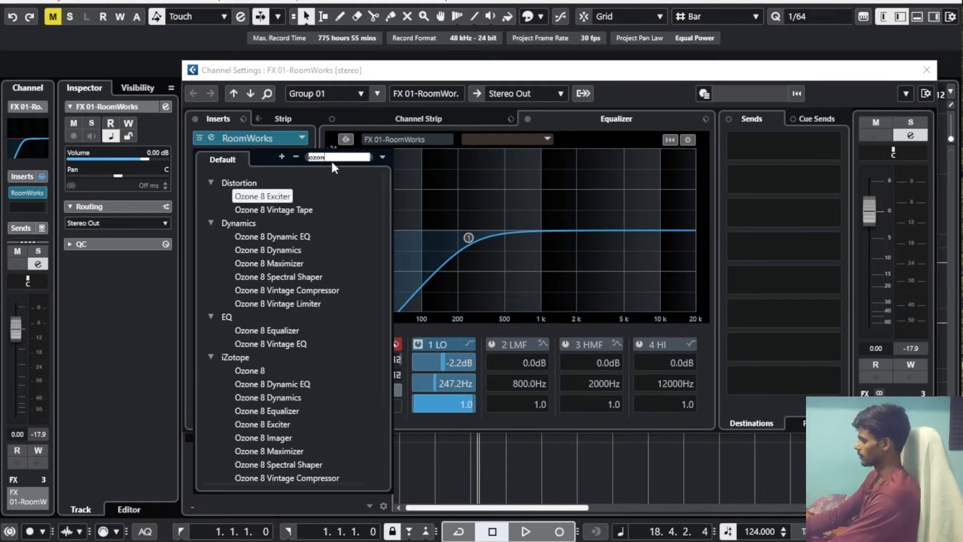
pyautogui.write('n em')
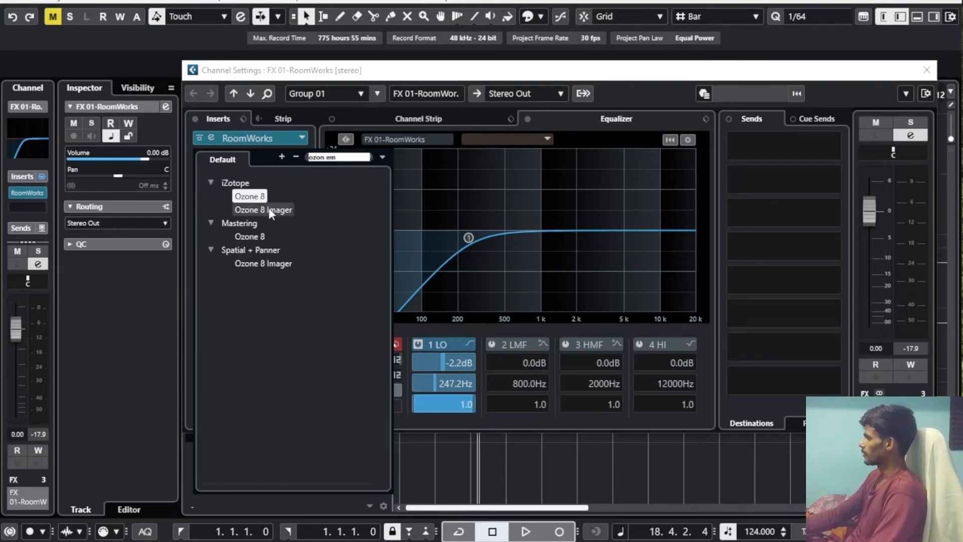
pyautogui.click(264, 208)
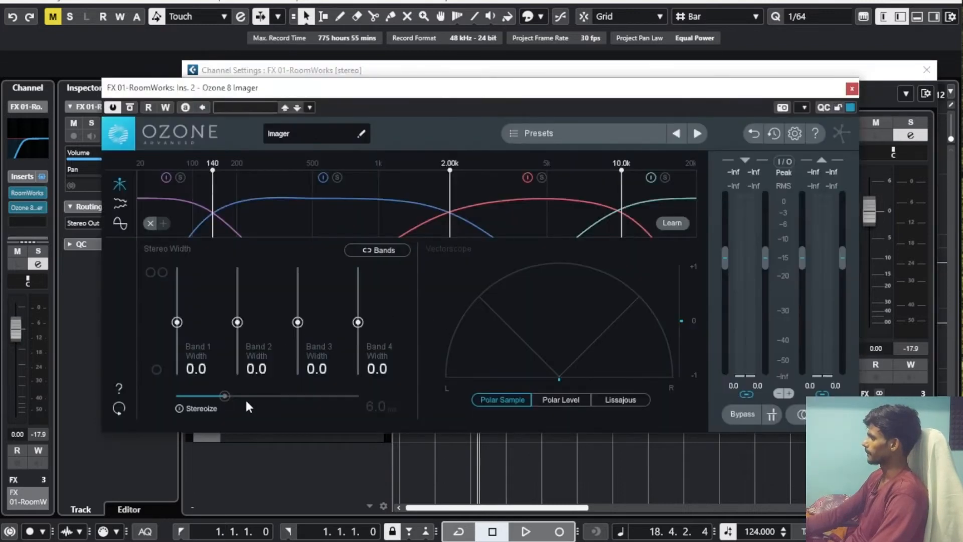
# Enable Stereoize at 20.0 ms in the Imager, then solo band 2 and move its upper crossover to about 2.08 kHz.
pyautogui.click(197, 410)
pyautogui.moveTo(202, 402); pyautogui.dragTo(300, 218)
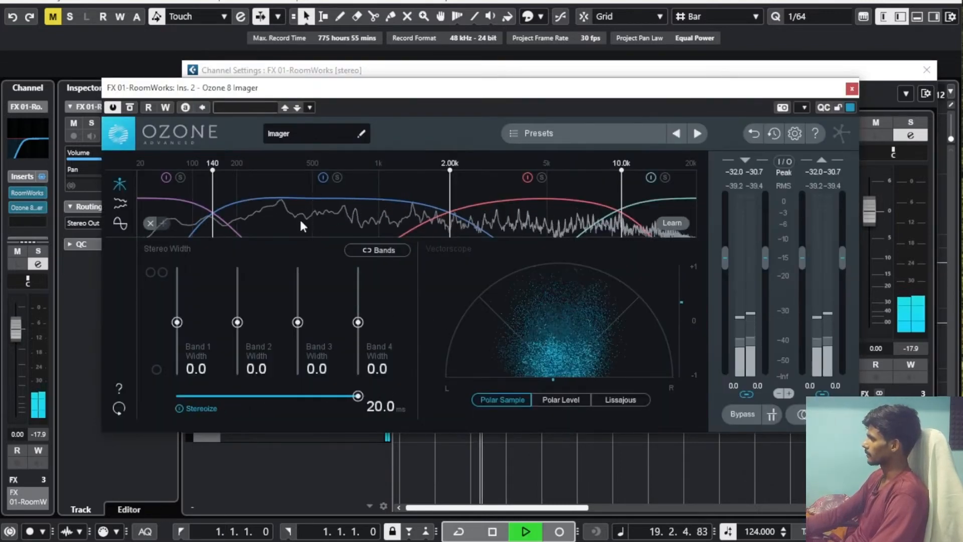
pyautogui.click(337, 177)
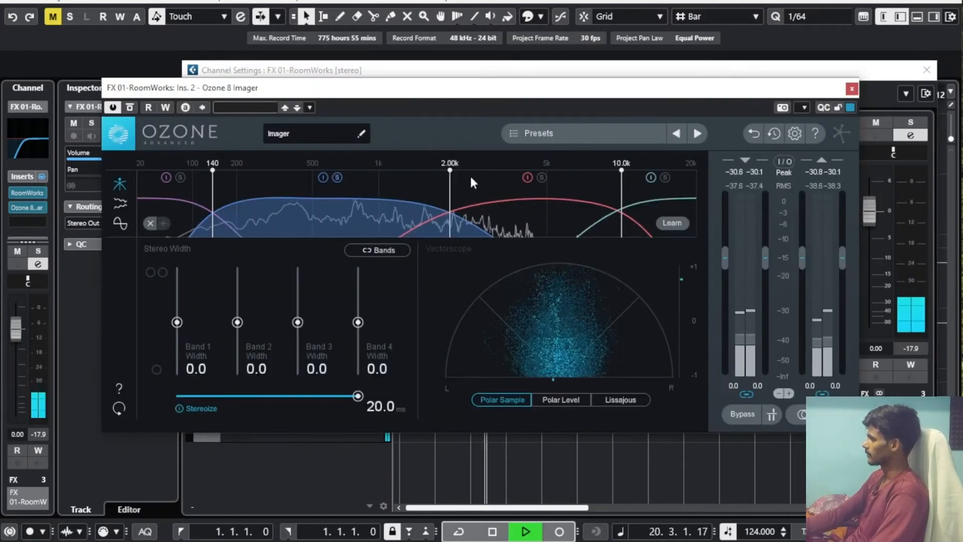
pyautogui.moveTo(451, 171); pyautogui.dragTo(455, 171)
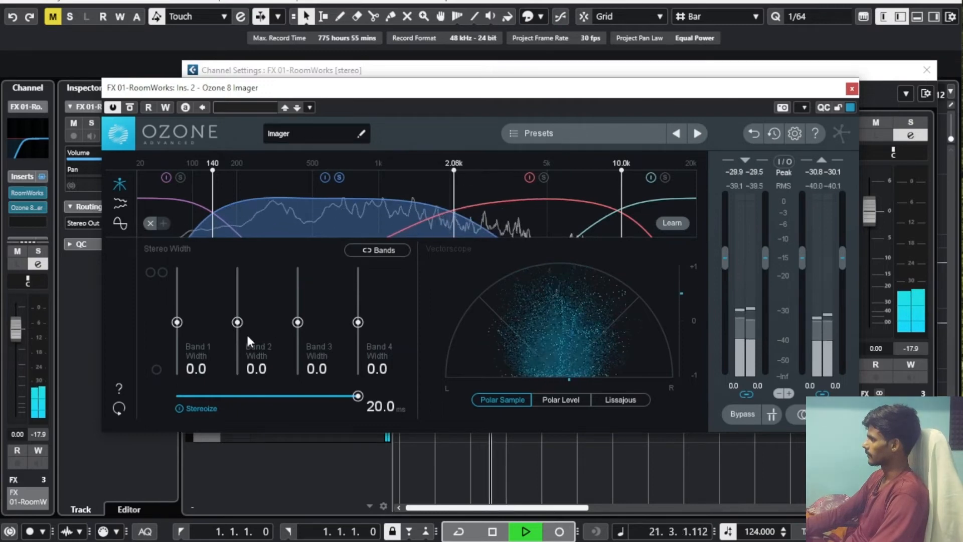
# Widen Imager band 2 by ear and set its width to 20.
pyautogui.moveTo(239, 327)
pyautogui.mouseDown()
pyautogui.moveTo(242, 311)
pyautogui.moveTo(242, 320)
pyautogui.mouseUp()
pyautogui.press('space')
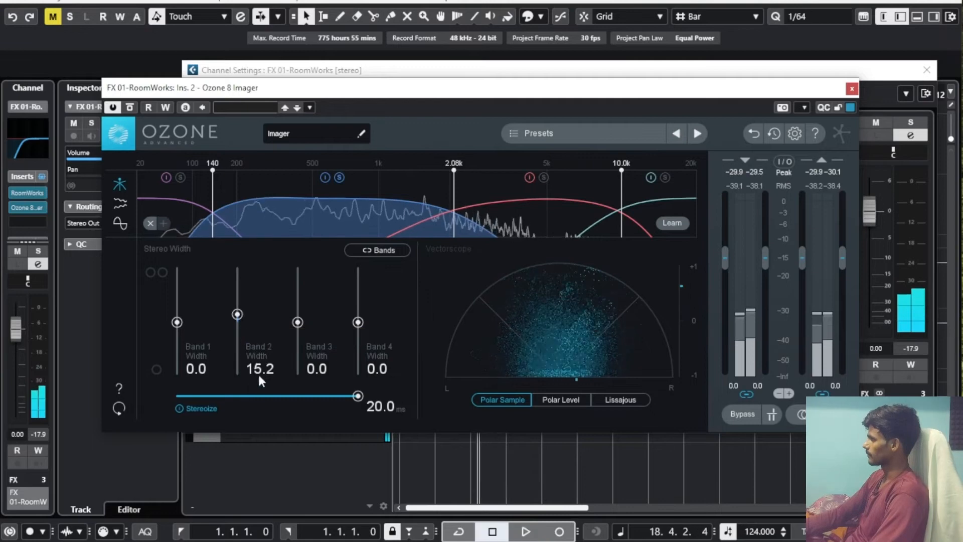
pyautogui.doubleClick(257, 369)
pyautogui.write('20')
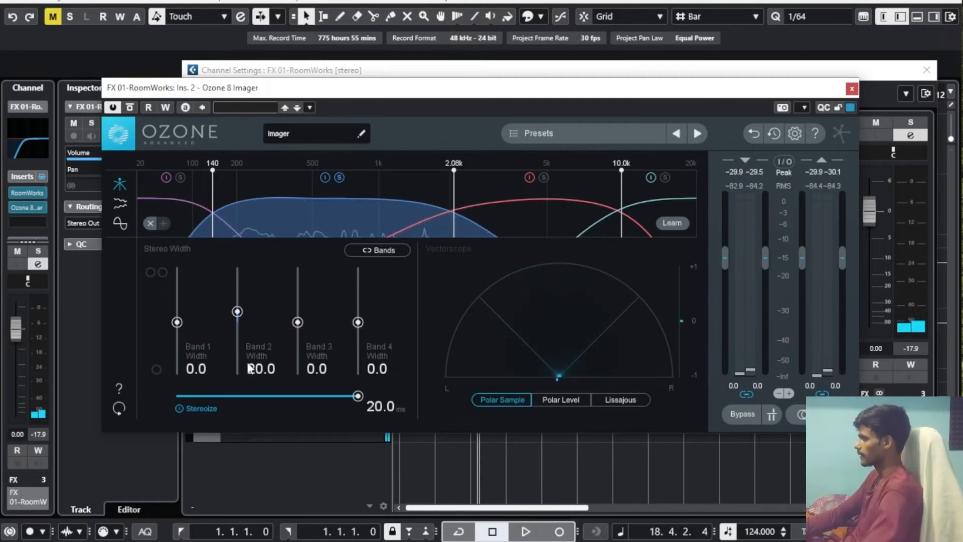
pyautogui.press('Return')
# Audition the widened reverb in playback, then close the Imager and the FX 01-RoomWorks channel settings.
pyautogui.press('space')
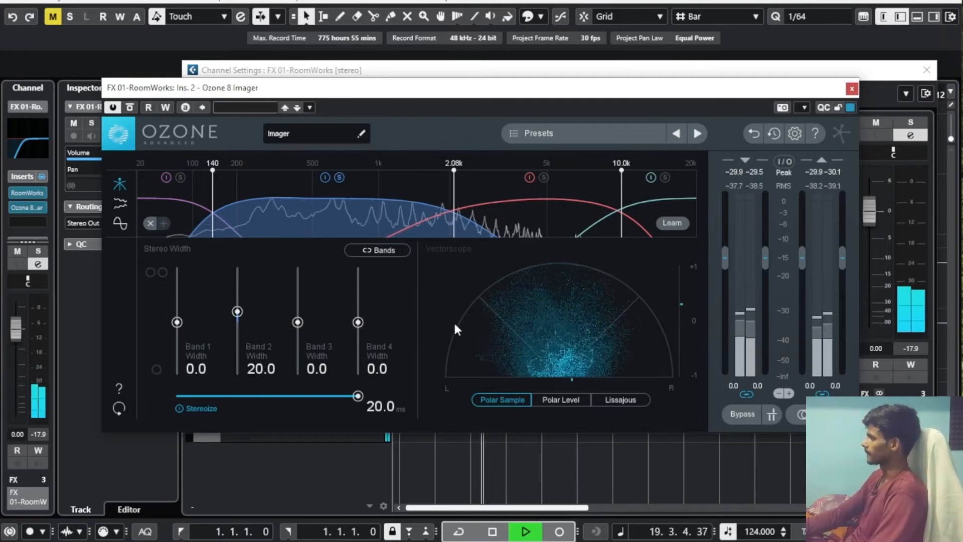
pyautogui.press('space')
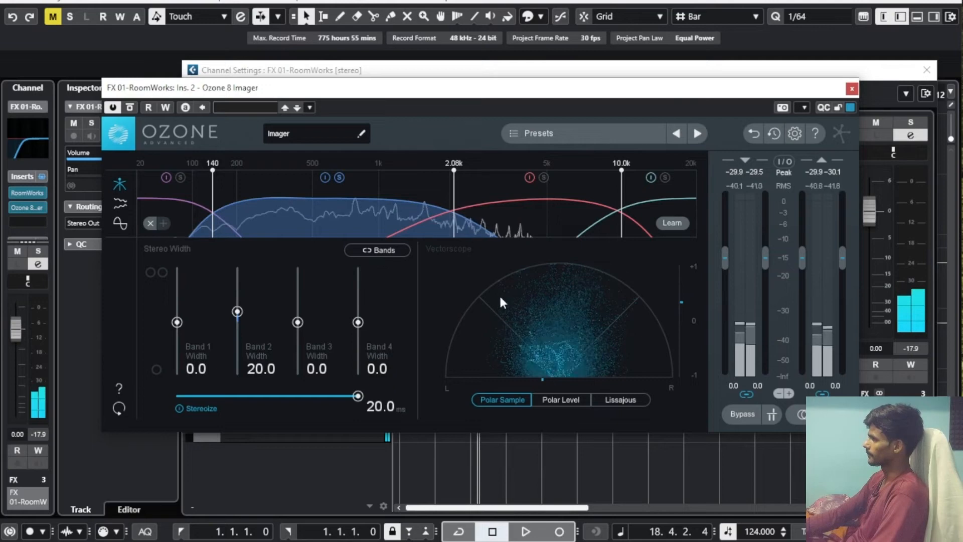
pyautogui.click(853, 92)
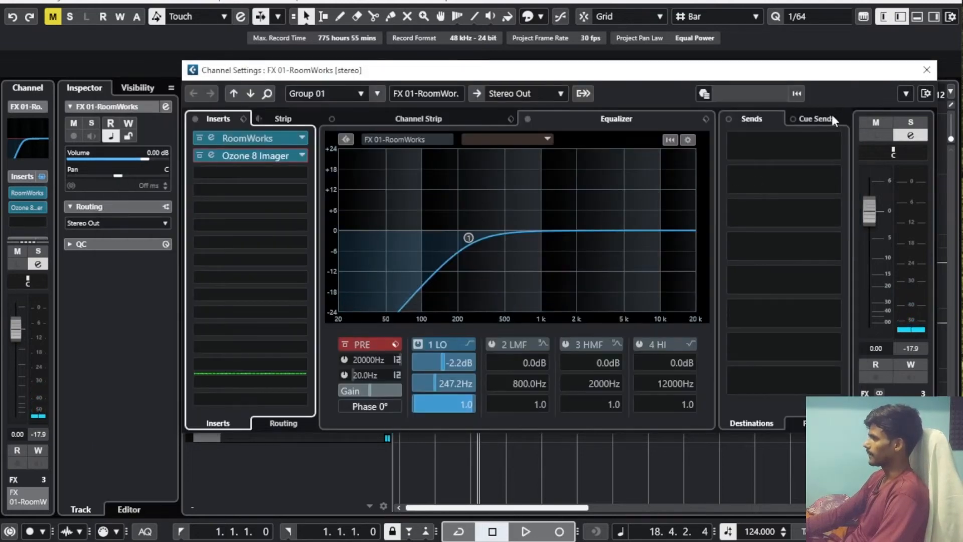
pyautogui.click(925, 71)
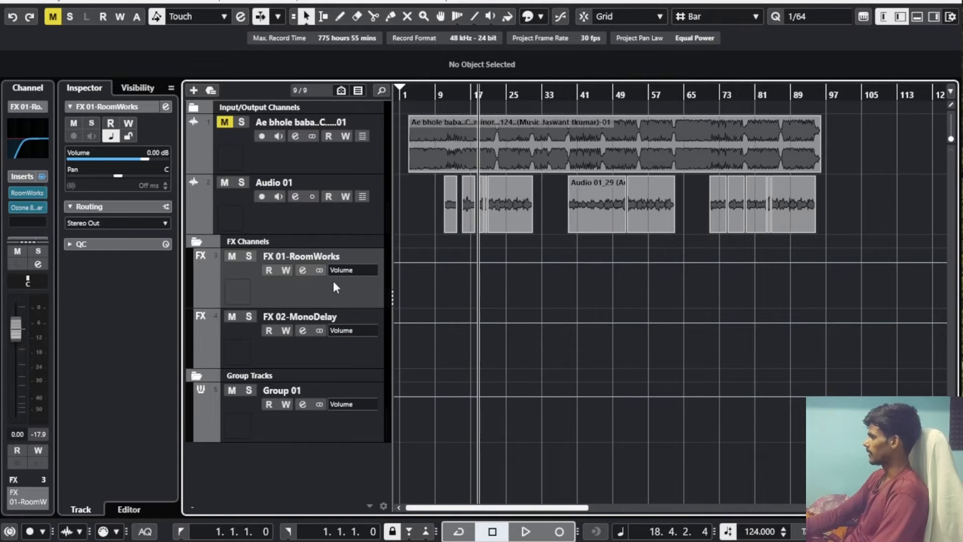
pyautogui.click(302, 355)
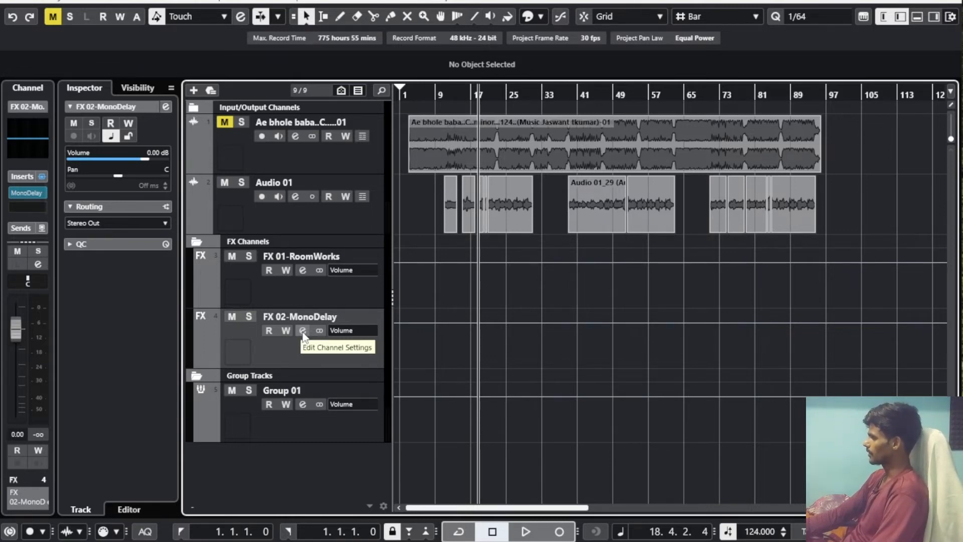
pyautogui.click(303, 331)
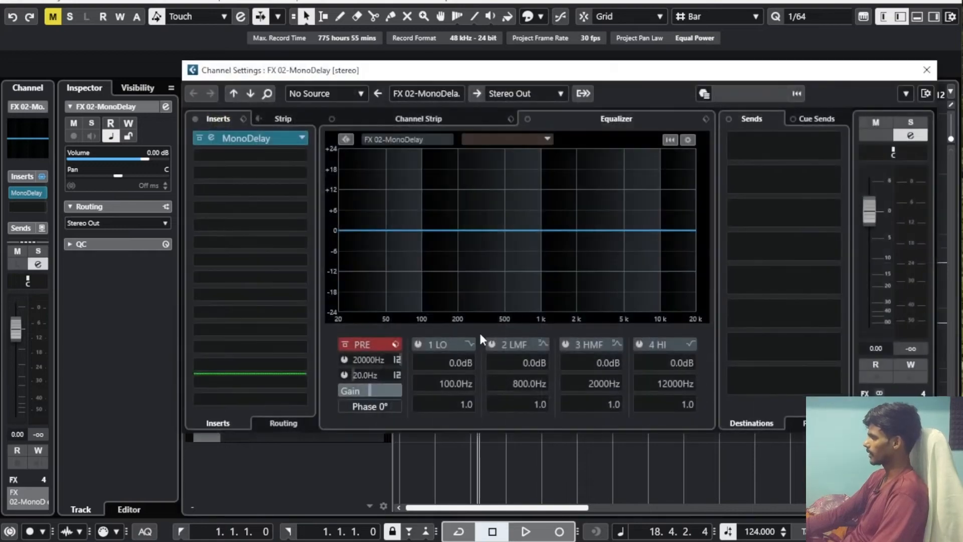
pyautogui.click(775, 146)
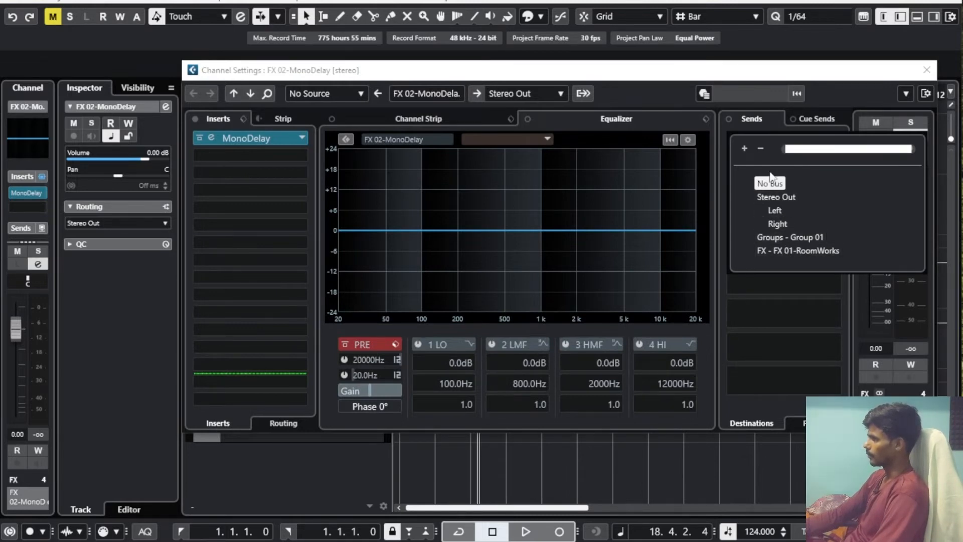
pyautogui.click(926, 71)
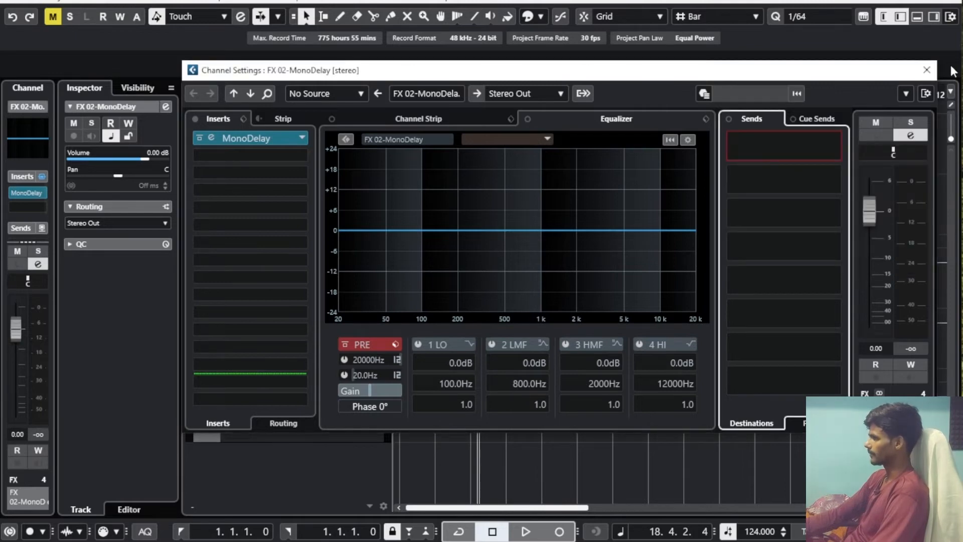
pyautogui.click(925, 71)
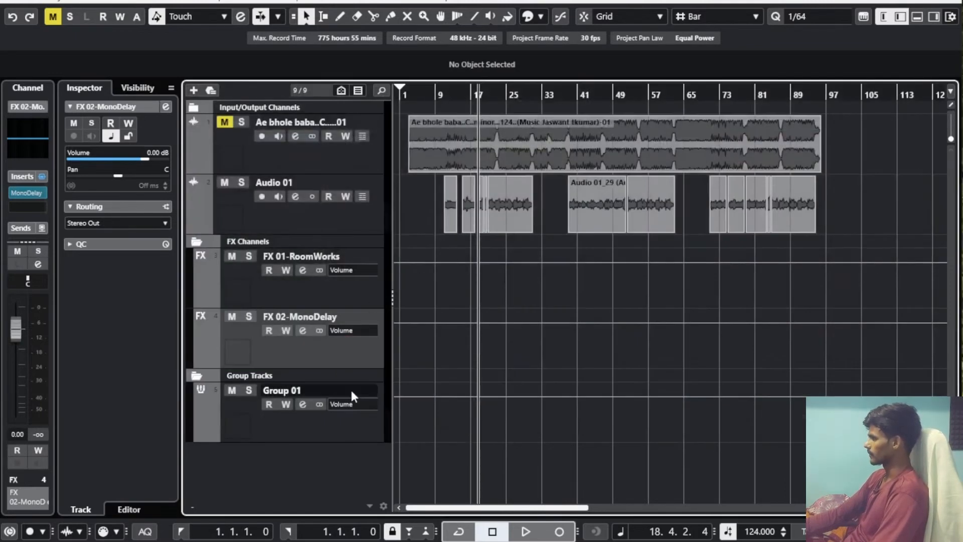
# Move Group 01 above the FX channels and add an active send to FX 02-MonoDelay in its second send slot.
pyautogui.click(315, 284)
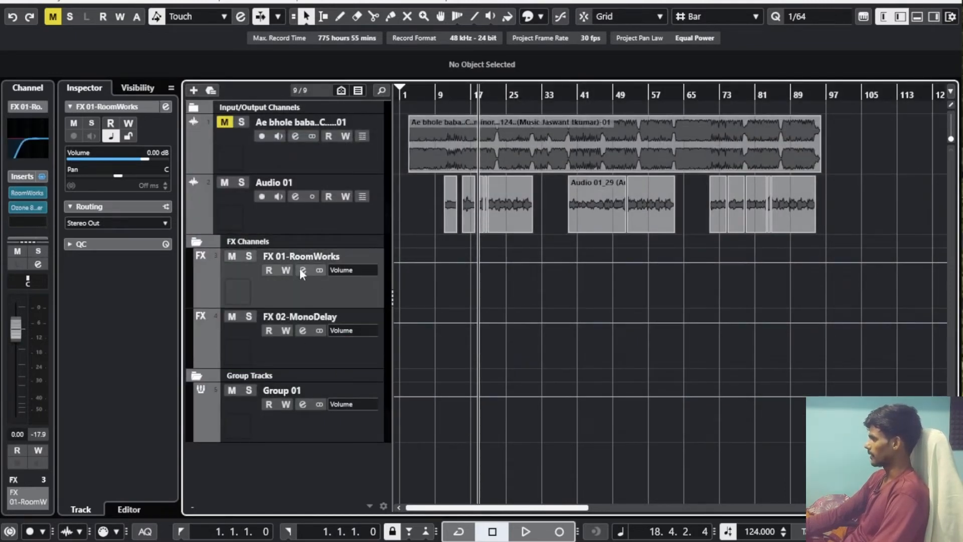
pyautogui.moveTo(266, 417); pyautogui.dragTo(266, 287)
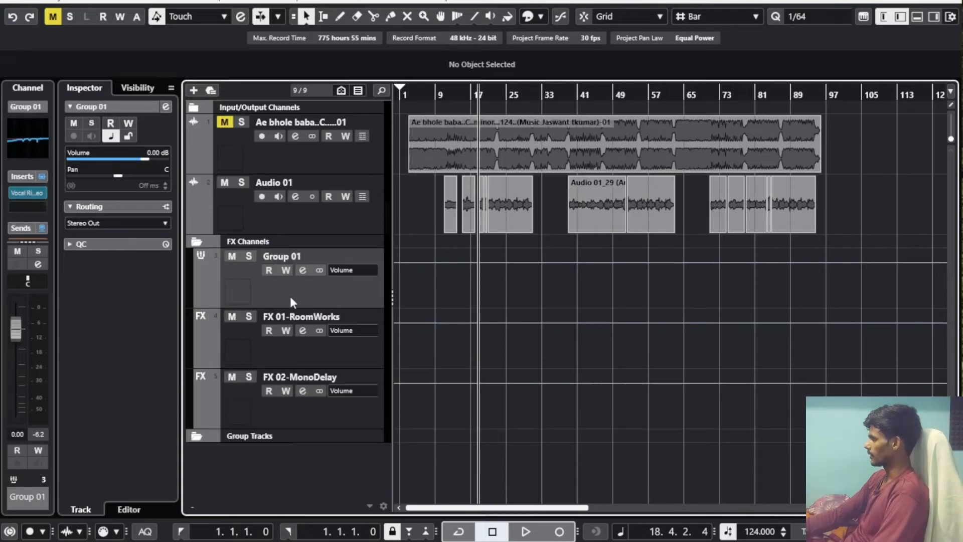
pyautogui.click(302, 271)
pyautogui.click(756, 179)
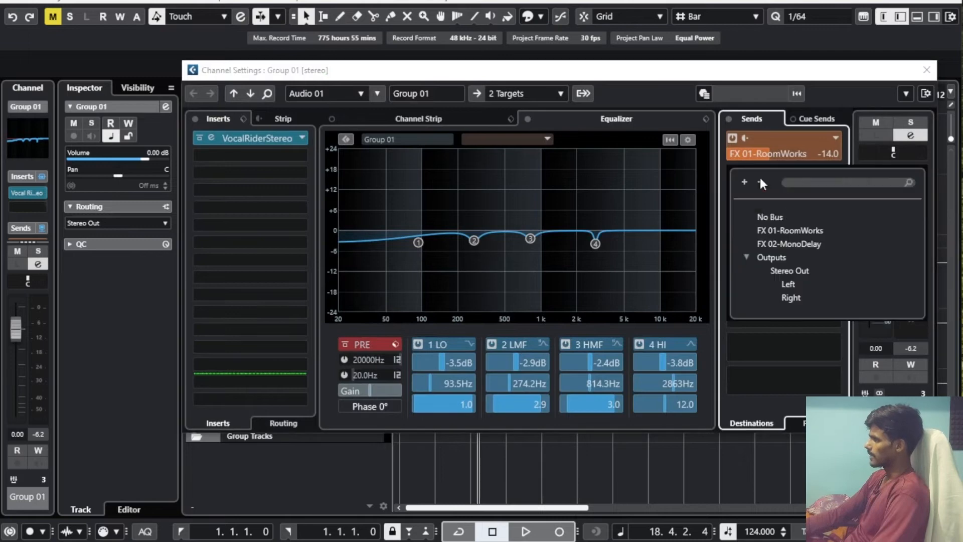
pyautogui.click(791, 244)
pyautogui.click(733, 171)
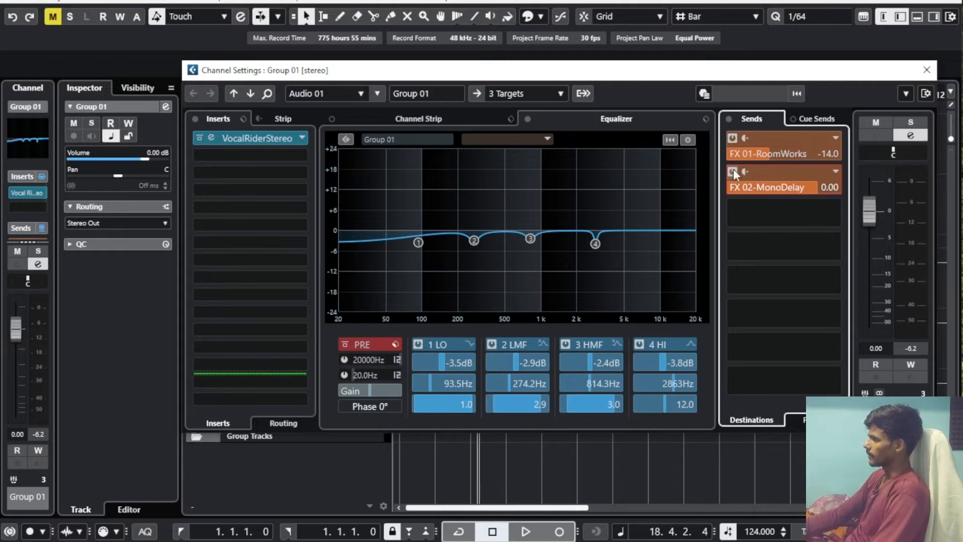
# Review the MonoDelay settings and then the RoomWorks settings from Group 01's sends, closing each effect editor.
pyautogui.rightClick(753, 189)
pyautogui.click(803, 346)
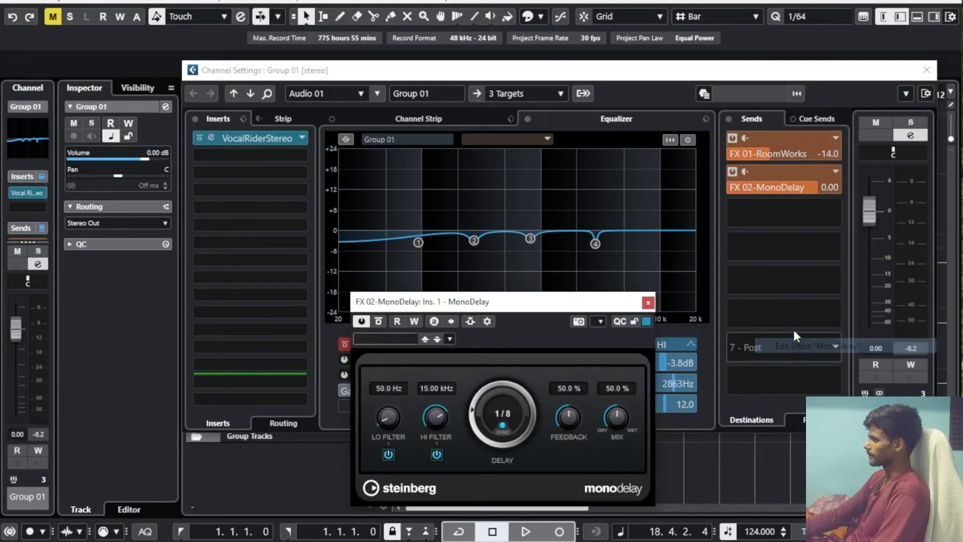
pyautogui.moveTo(535, 303); pyautogui.dragTo(535, 214)
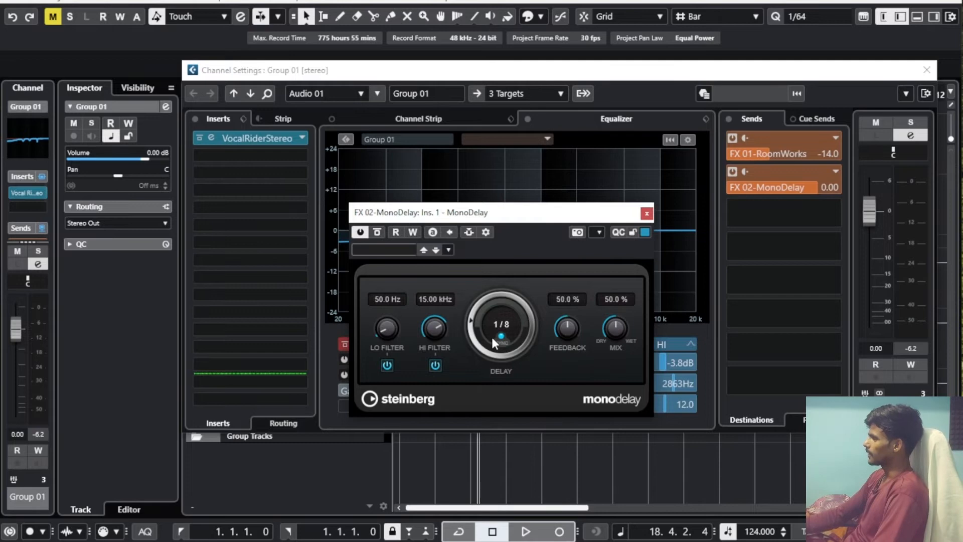
pyautogui.click(647, 212)
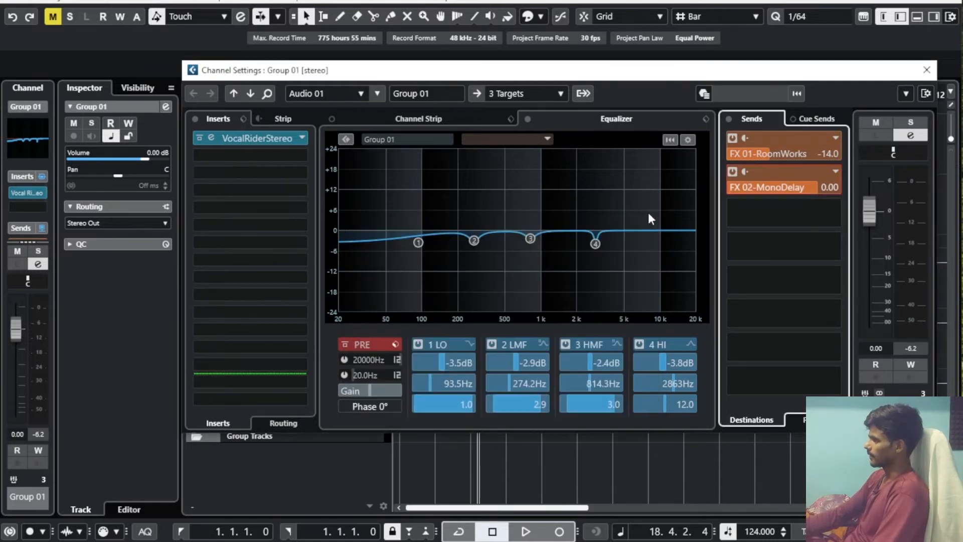
pyautogui.rightClick(741, 153)
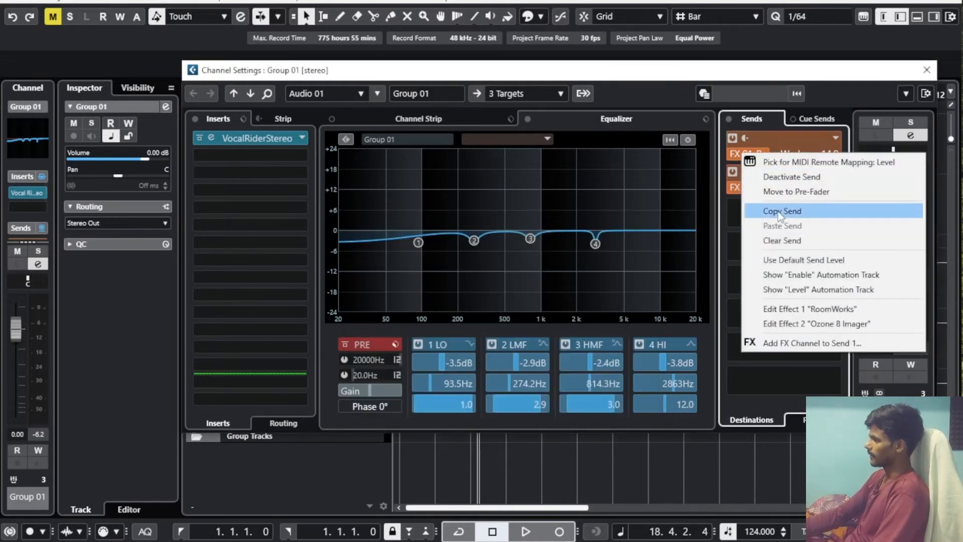
pyautogui.click(778, 310)
pyautogui.moveTo(453, 128); pyautogui.dragTo(465, 105)
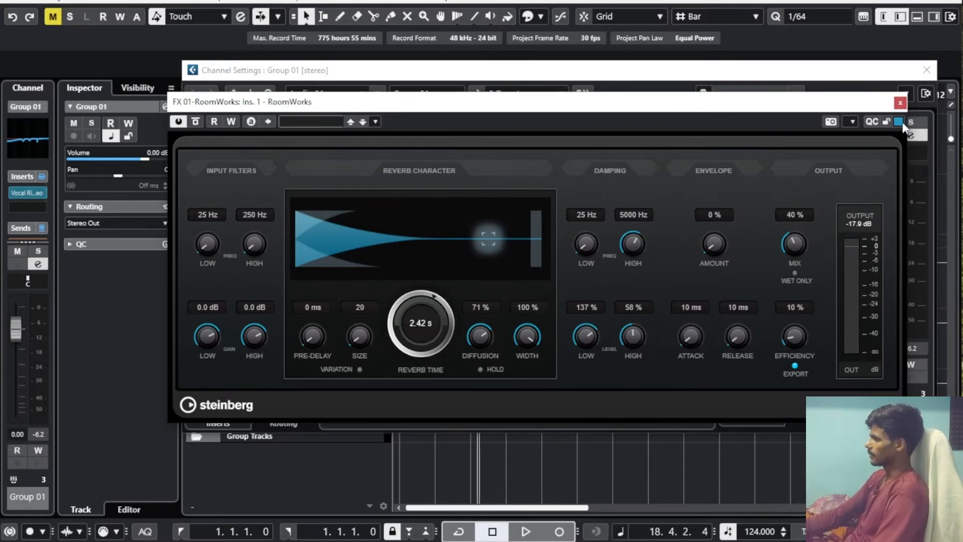
pyautogui.click(900, 104)
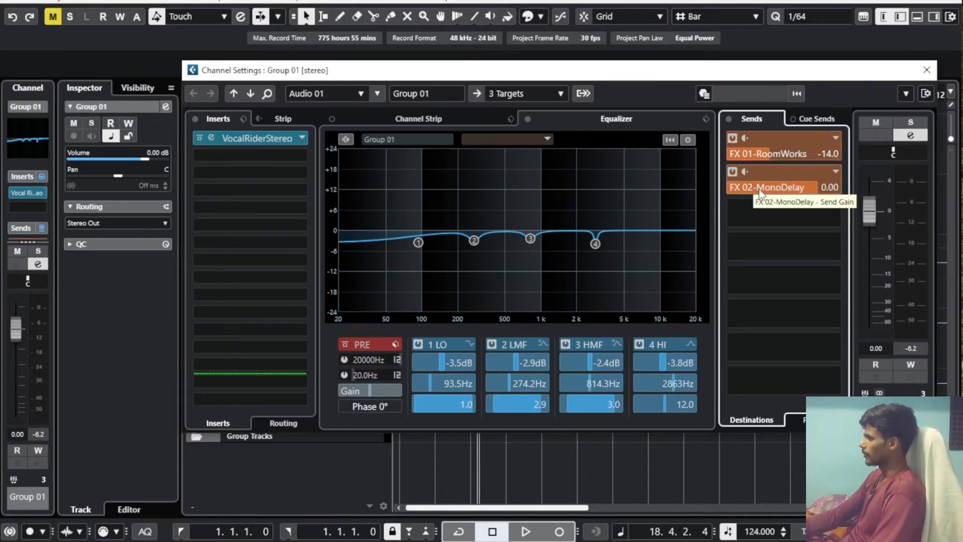
# Start playback and lower Group 01's send level to FX 02-MonoDelay by ear to -21.1 dB.
pyautogui.press('space')
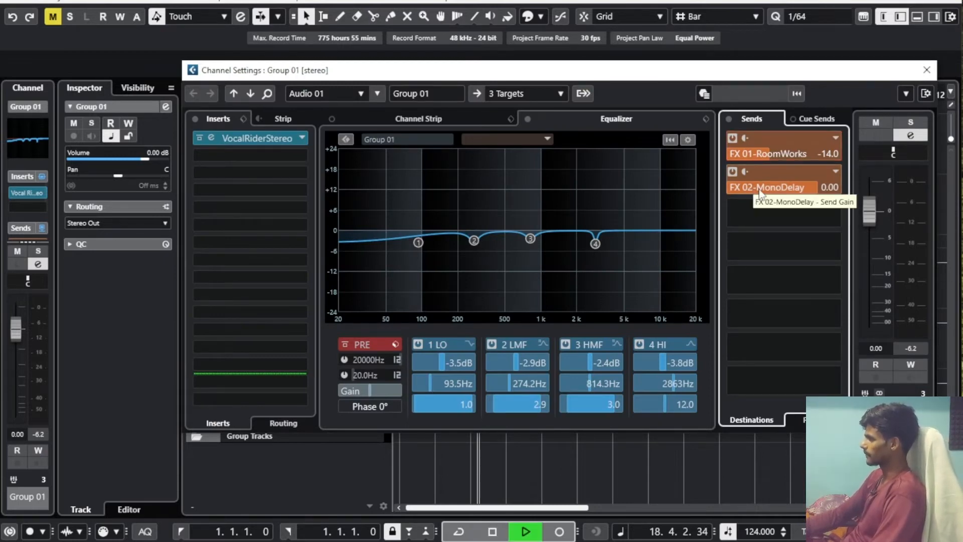
pyautogui.scroll(-1, 762, 188)
pyautogui.scroll(-5, 761, 186)
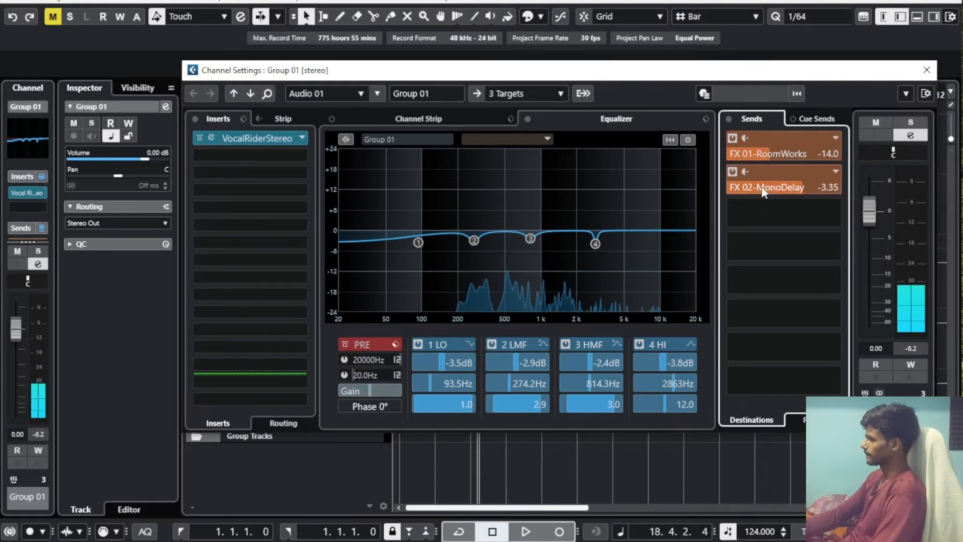
pyautogui.scroll(-3, 762, 186)
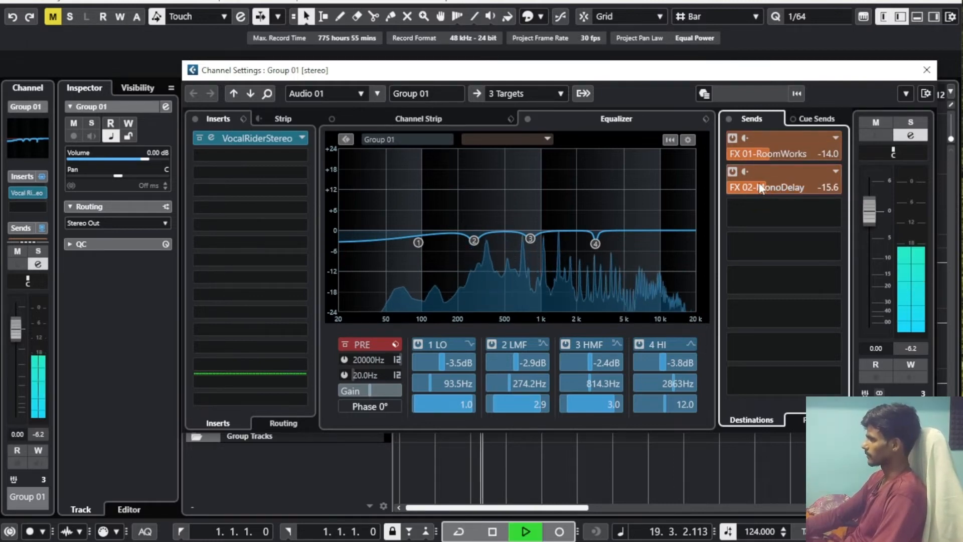
pyautogui.scroll(-1, 761, 188)
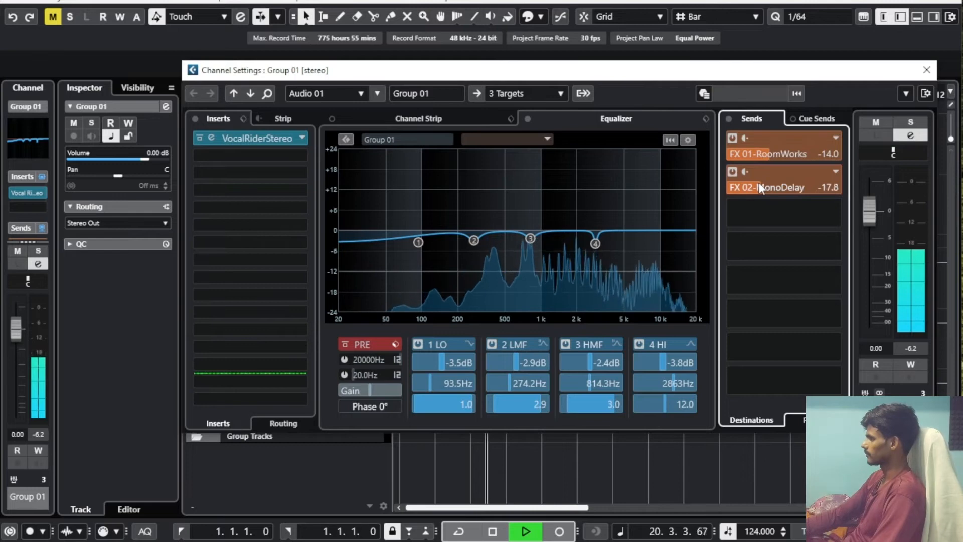
pyautogui.scroll(-2, 761, 188)
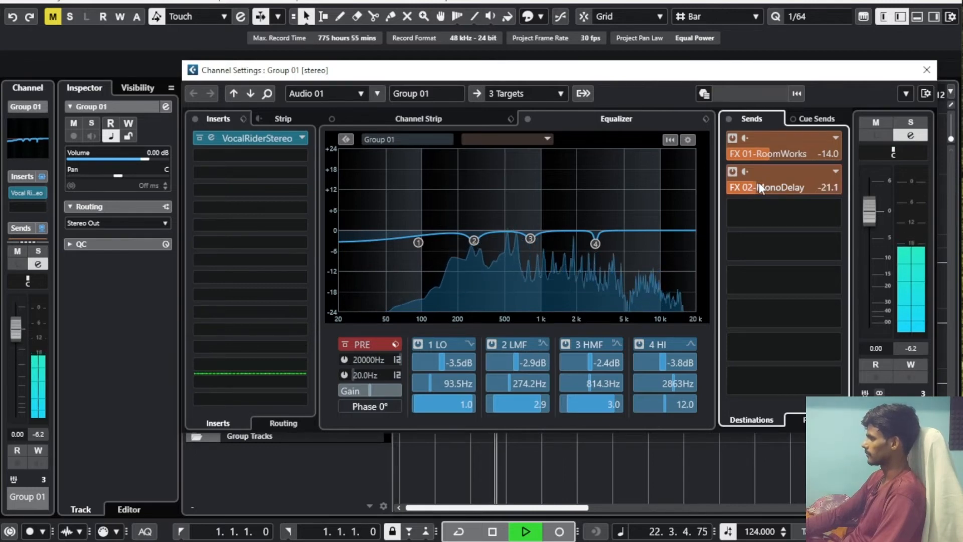
pyautogui.scroll(-1, 761, 188)
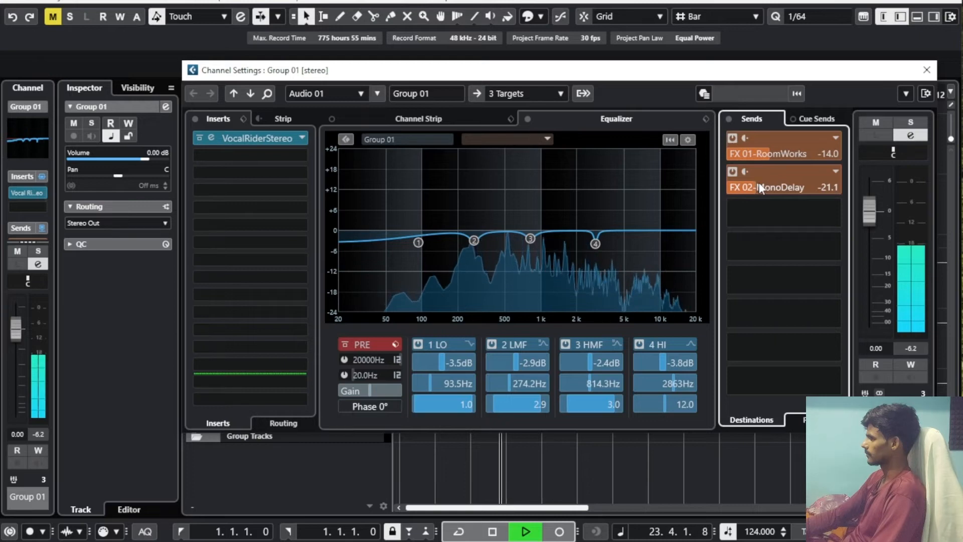
# Set Group 01's send level to FX 02-MonoDelay to -22 and play the vocal back to check it.
pyautogui.scroll(1, 761, 188)
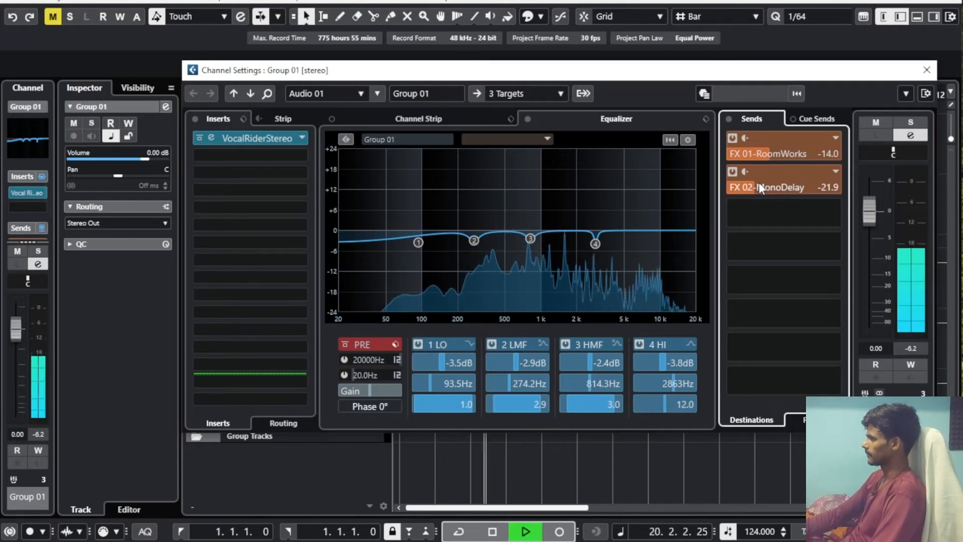
pyautogui.press('space')
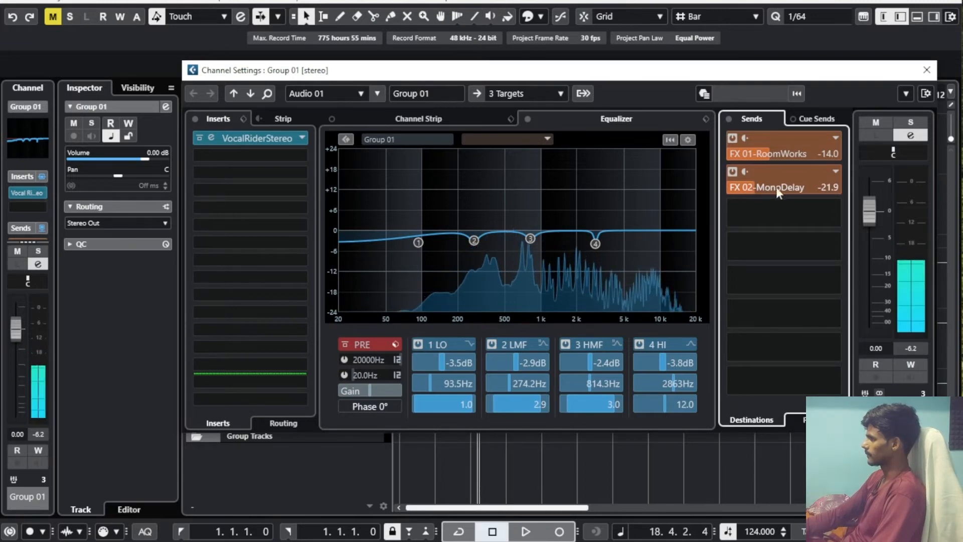
pyautogui.doubleClick(819, 185)
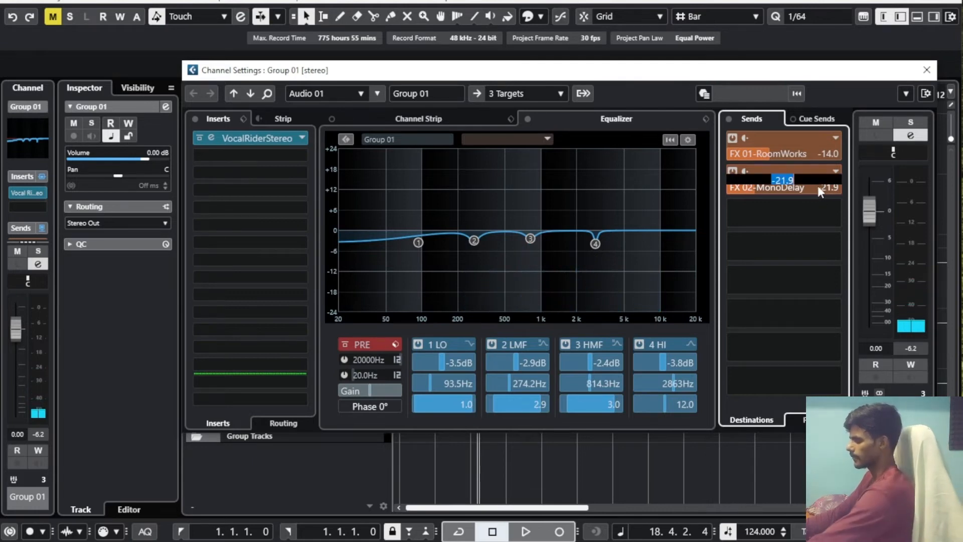
pyautogui.write('-22')
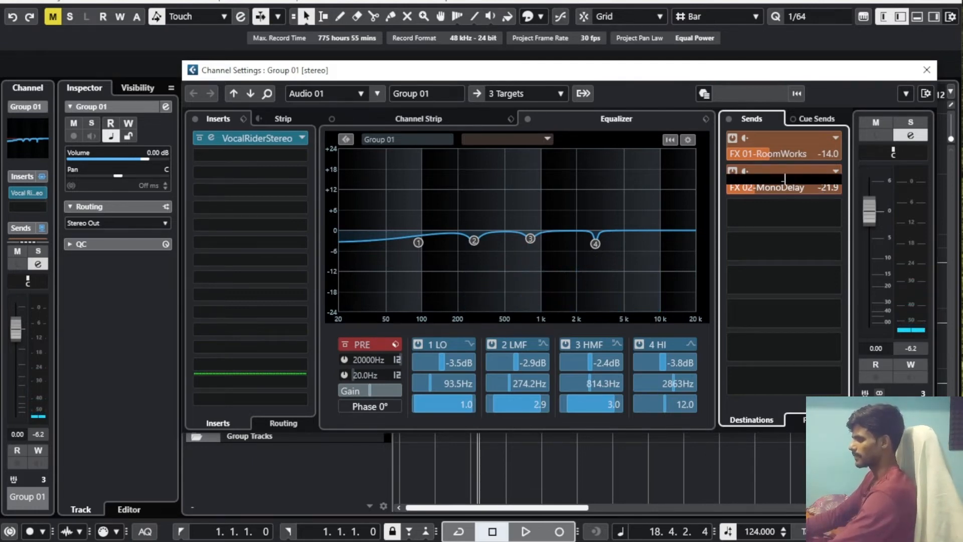
pyautogui.press('Return')
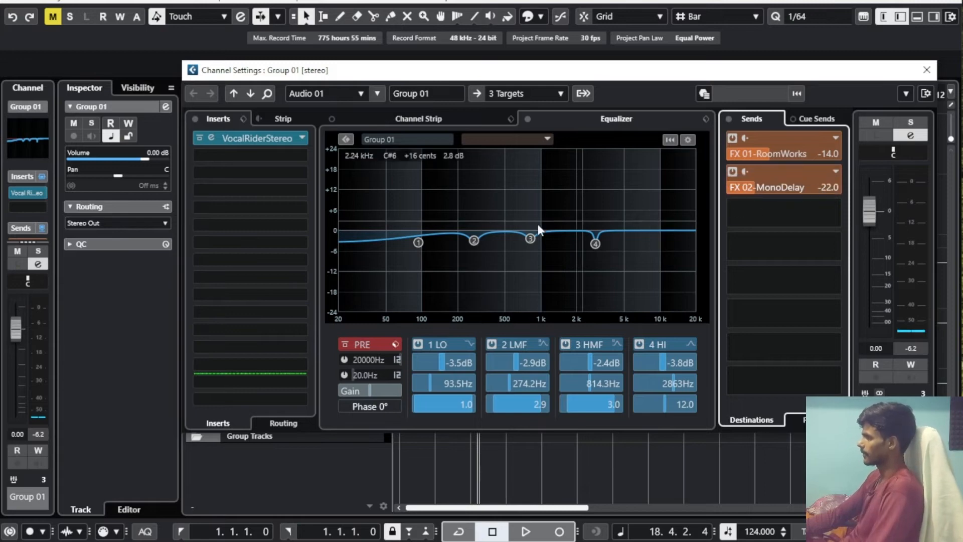
pyautogui.press('space')
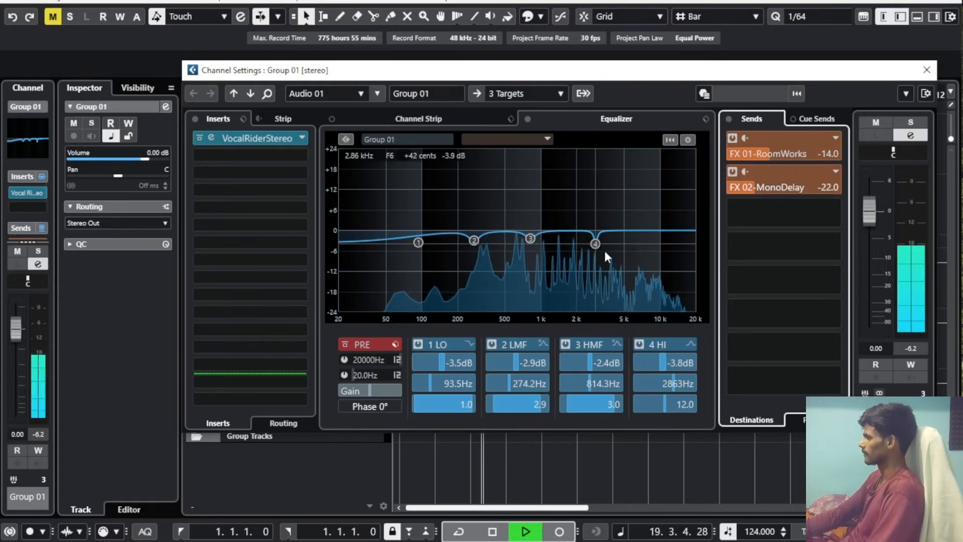
pyautogui.press('space')
pyautogui.press('space')
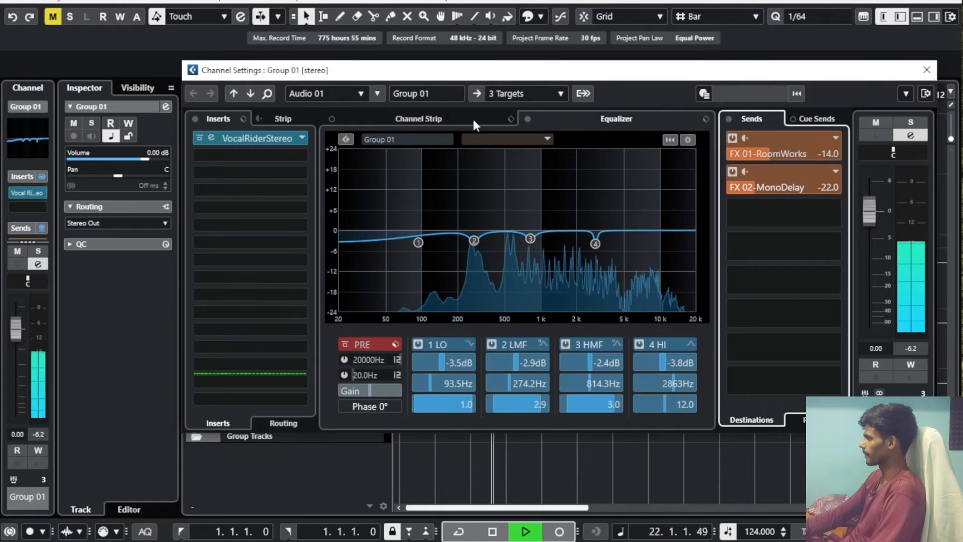
pyautogui.press('space')
pyautogui.press('space')
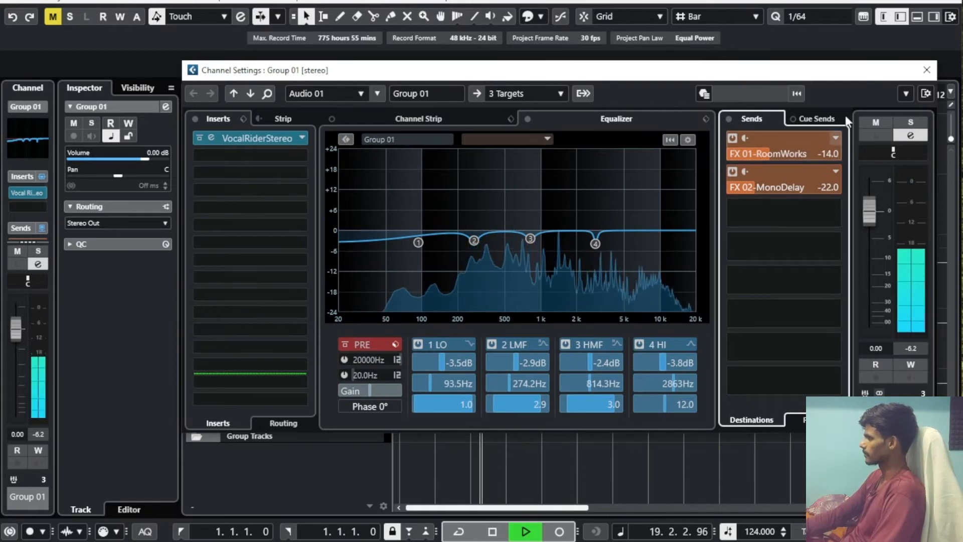
pyautogui.press('space')
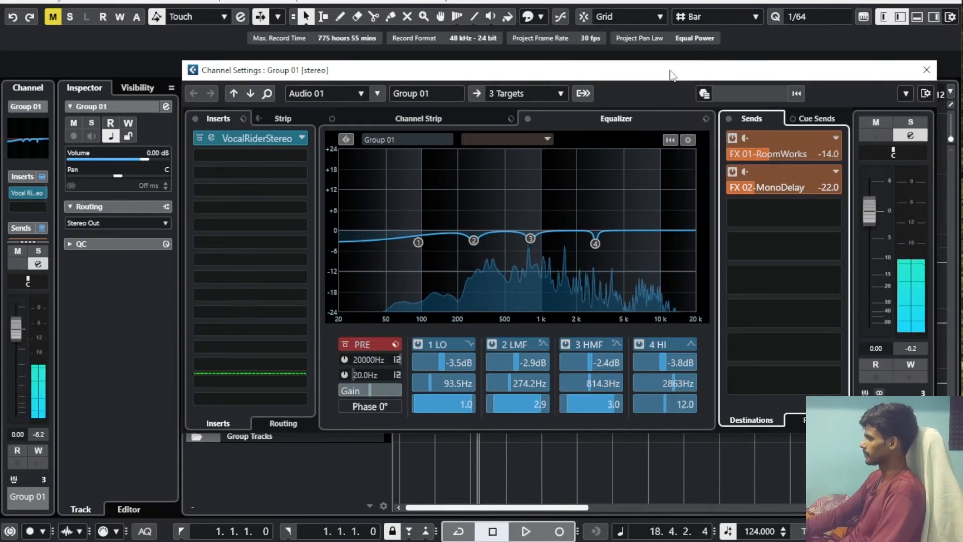
# Close Group 01's channel settings, then add a stereo effect track with H-Delay Stereo and turn on its Ping Pong mode.
pyautogui.moveTo(687, 76); pyautogui.dragTo(668, 71)
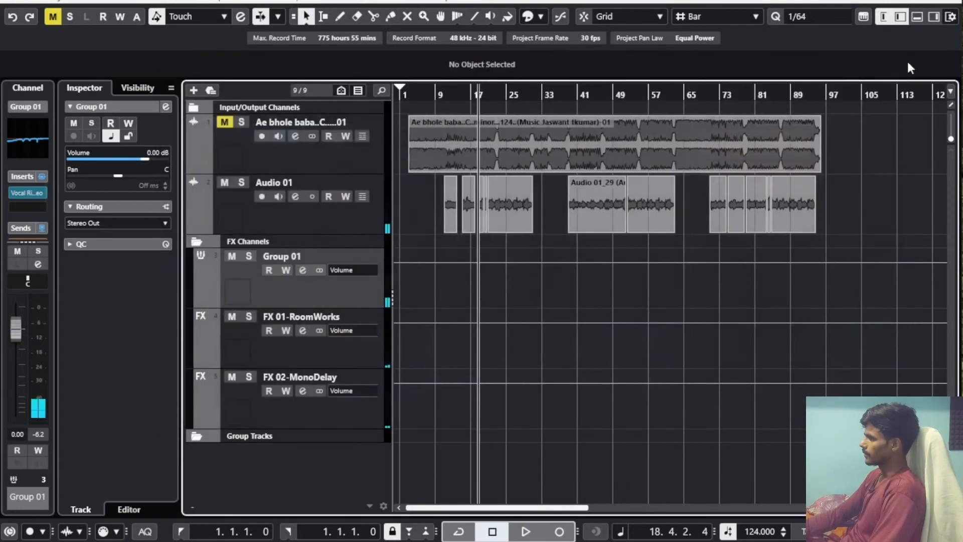
pyautogui.click(907, 65)
pyautogui.rightClick(257, 464)
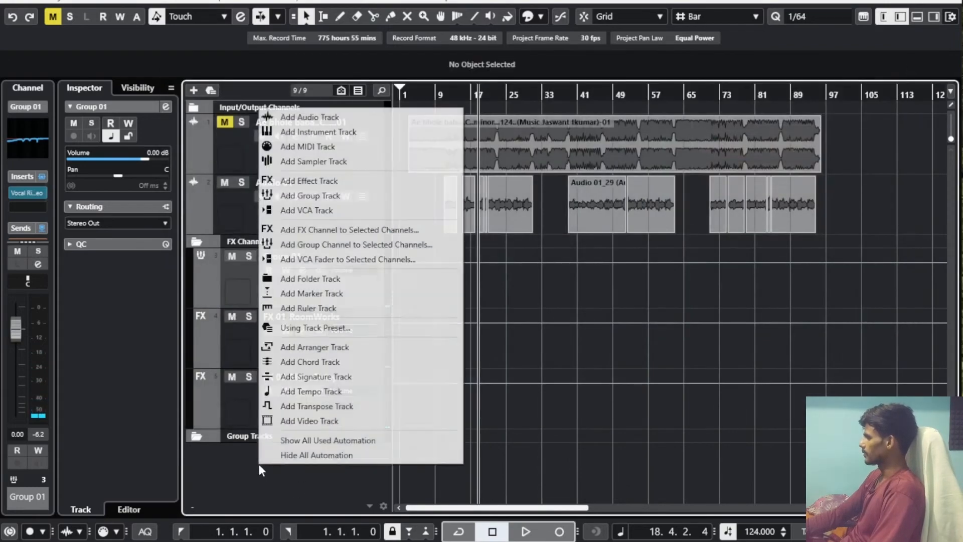
pyautogui.click(367, 185)
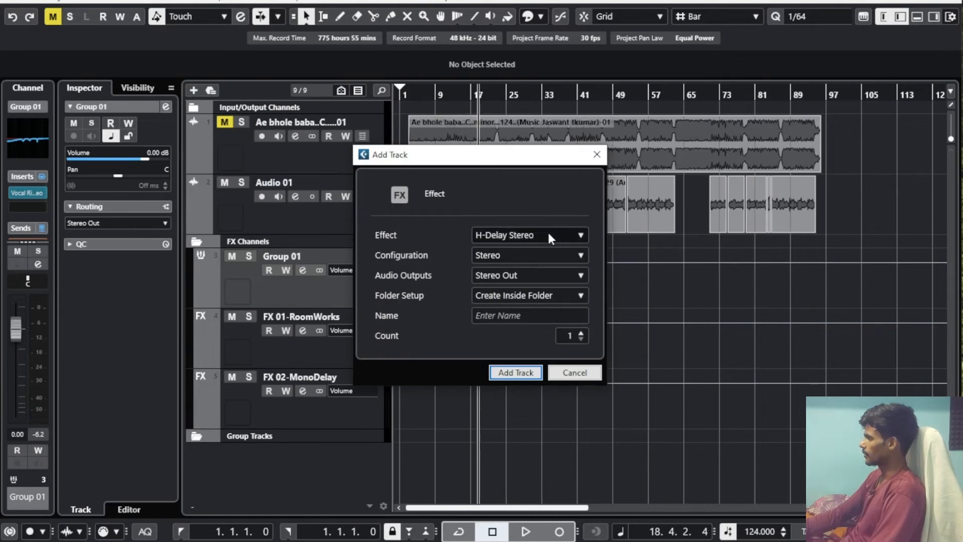
pyautogui.click(508, 372)
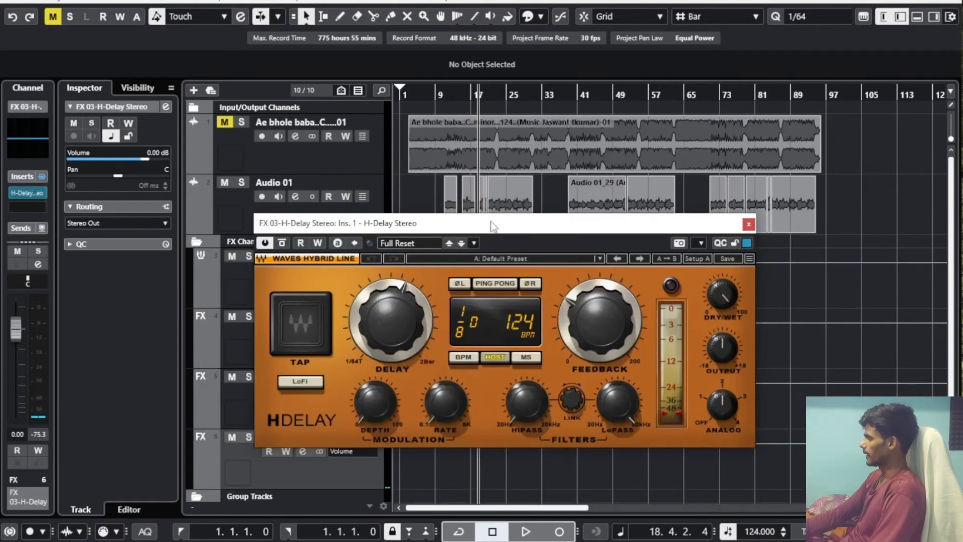
pyautogui.moveTo(494, 226); pyautogui.dragTo(504, 203)
pyautogui.click(505, 258)
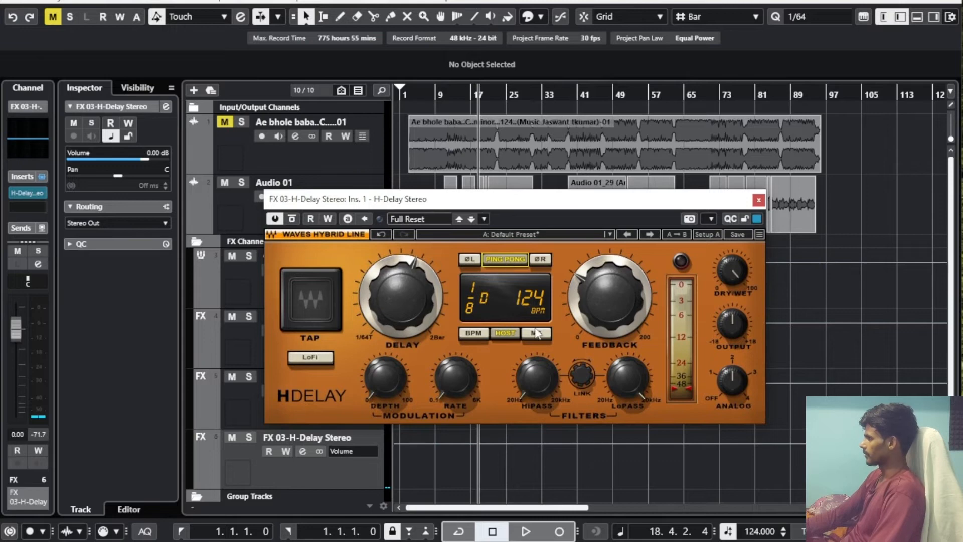
# Switch to Calculator and divide 60000 by the project tempo of 124.
pyautogui.press('super+s')
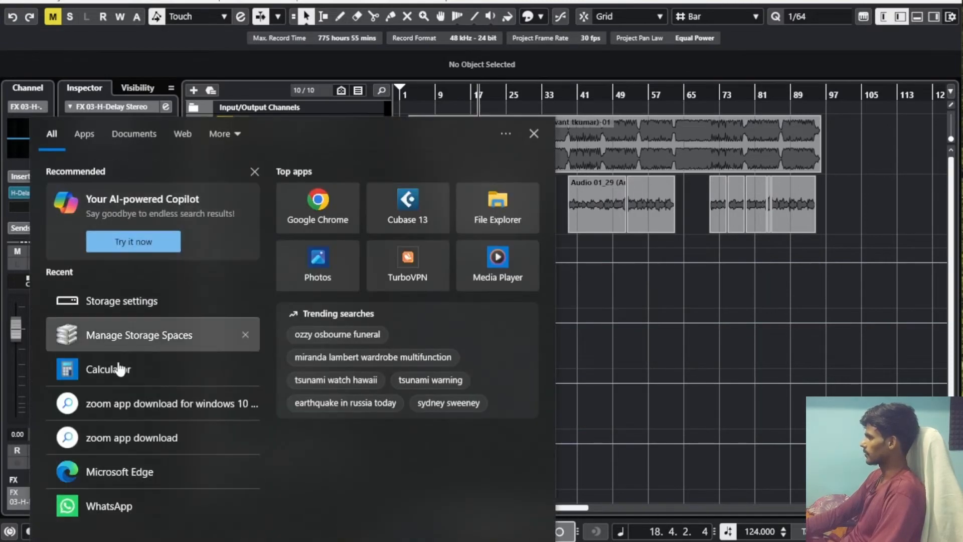
pyautogui.click(121, 373)
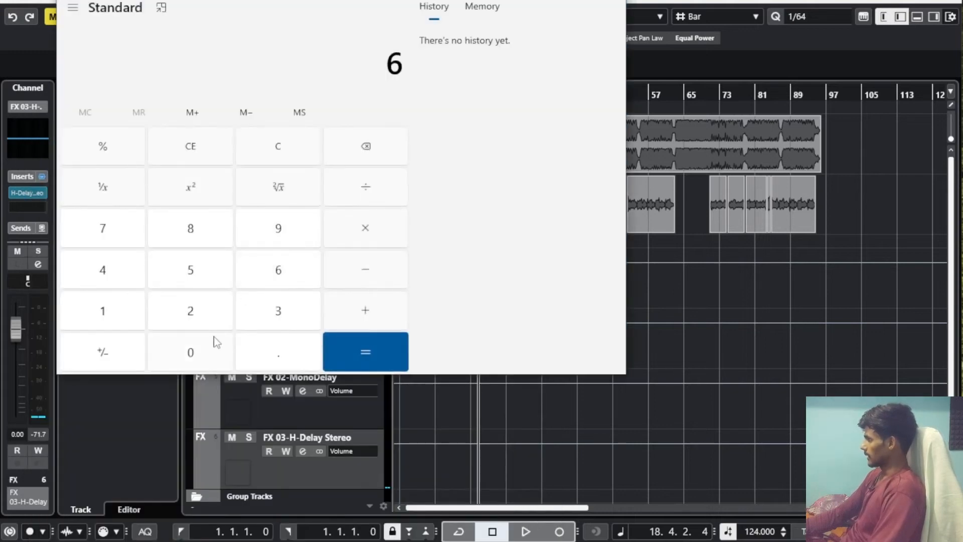
pyautogui.click(211, 346)
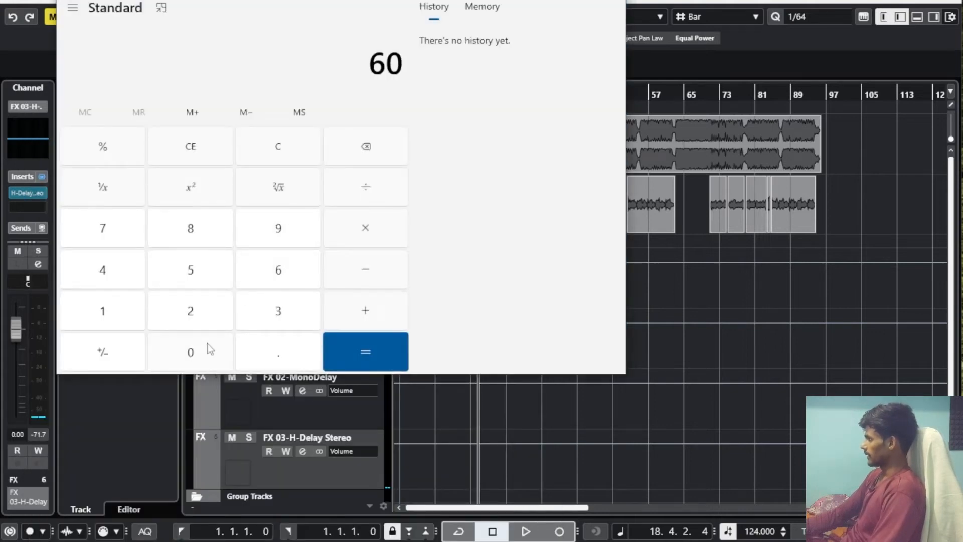
pyautogui.click(209, 346)
pyautogui.click(210, 346)
pyautogui.click(210, 346)
pyautogui.click(209, 346)
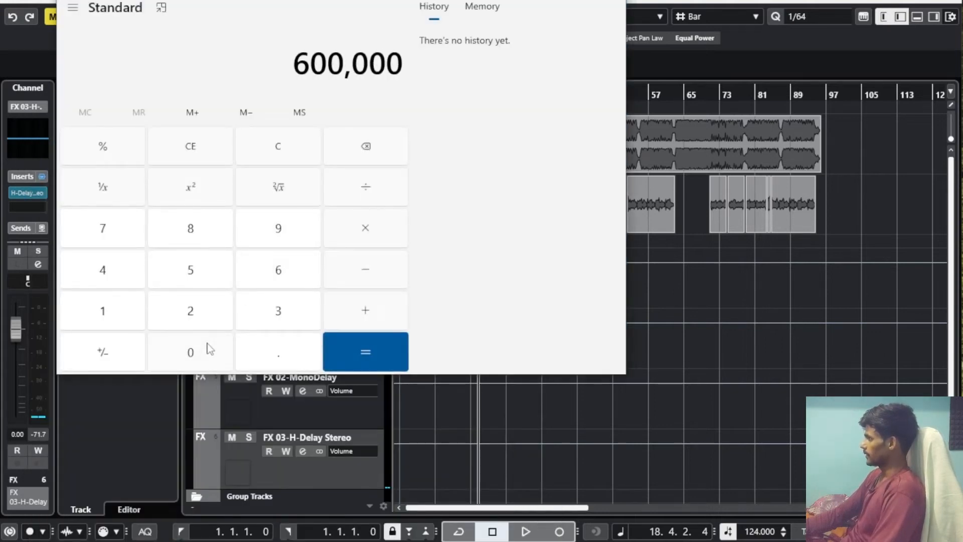
pyautogui.click(353, 146)
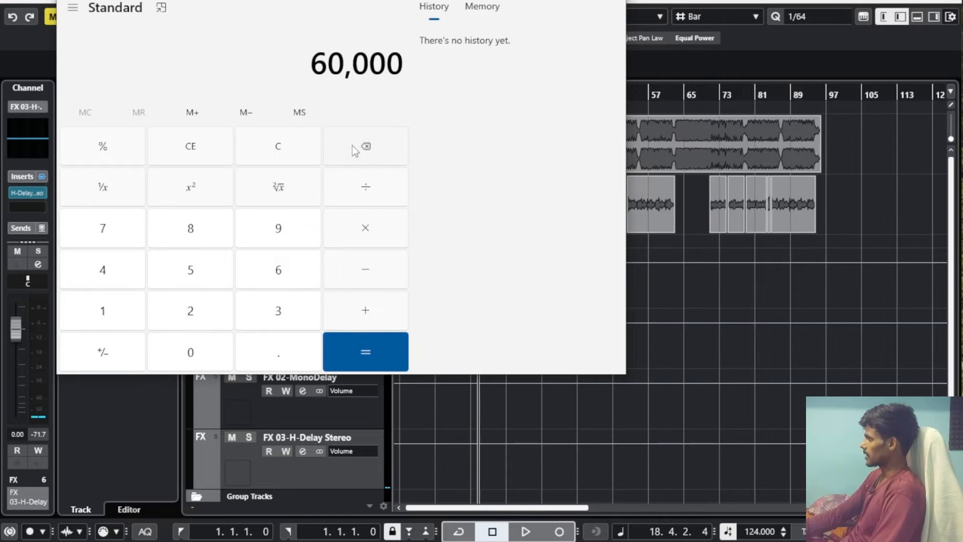
pyautogui.click(121, 310)
pyautogui.click(200, 322)
pyautogui.click(107, 276)
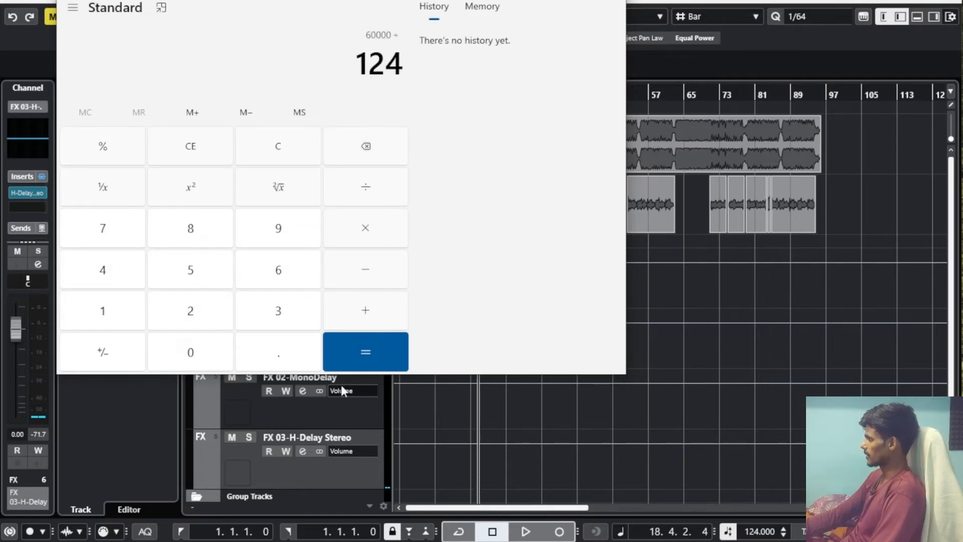
pyautogui.click(365, 355)
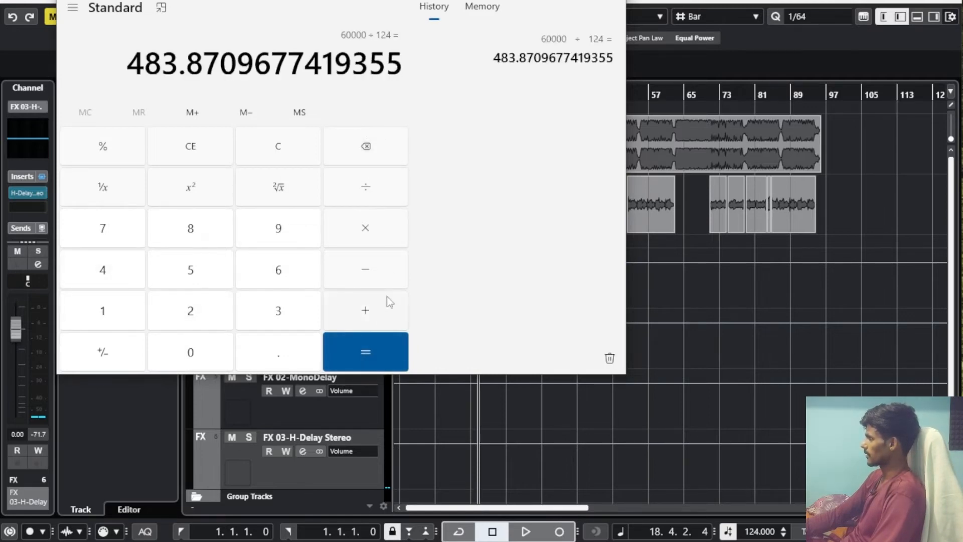
# Divide the calculated beat length by 2 to get the eighth-note delay time.
pyautogui.click(353, 196)
pyautogui.click(193, 315)
pyautogui.click(378, 361)
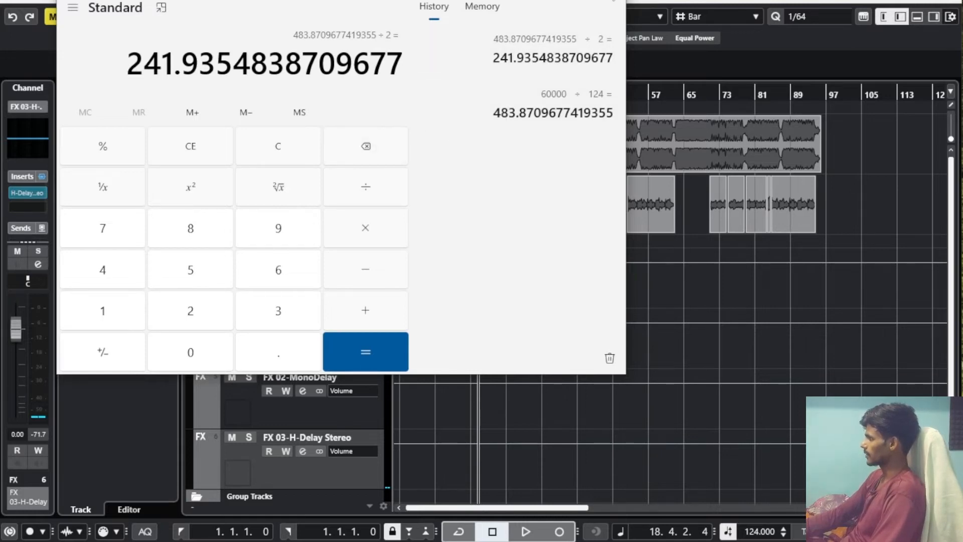
# Return to Cubase, switch H-Delay's time mode to milliseconds and set the delay to 242.
pyautogui.hotkey('alt', 'Tab')
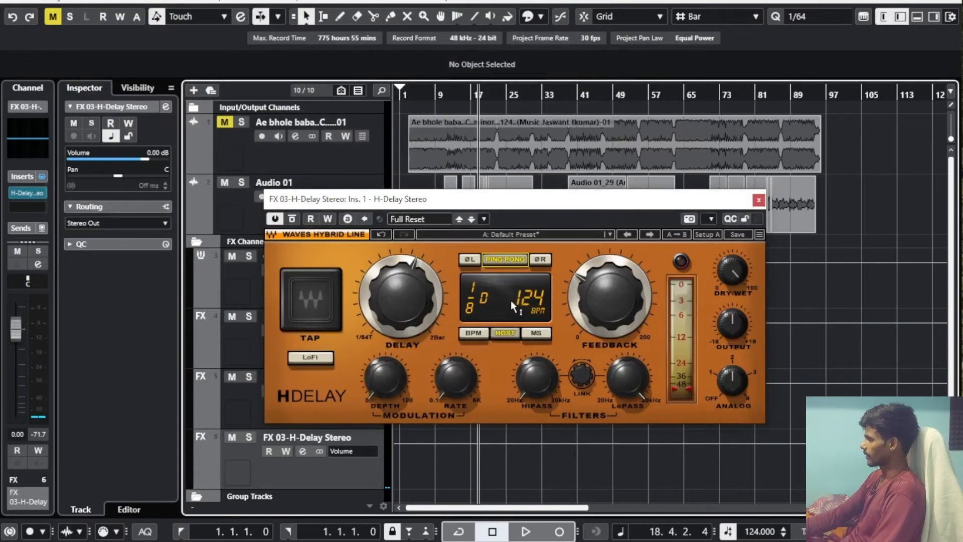
pyautogui.click(535, 333)
pyautogui.click(407, 298)
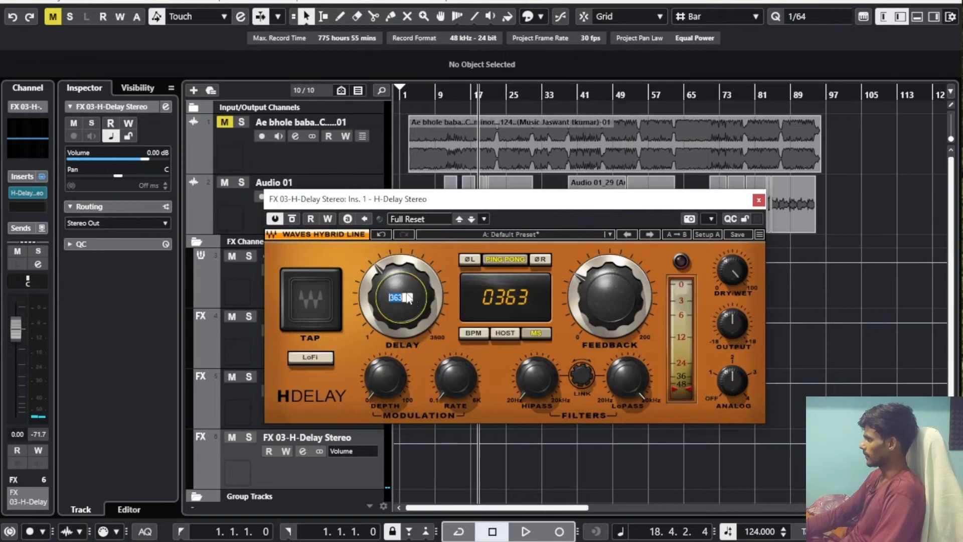
pyautogui.write('242')
pyautogui.press('Return')
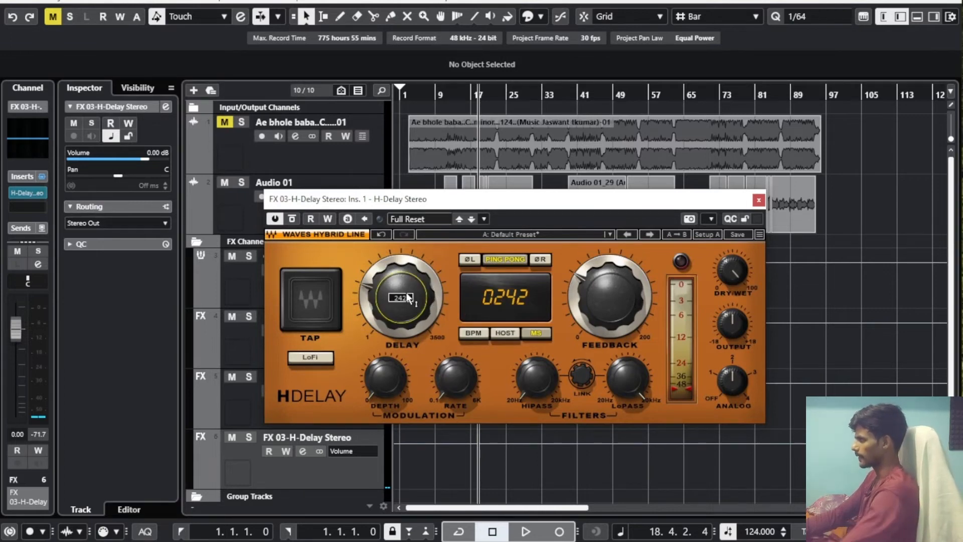
# Raise H-Delay's high-pass filter slightly, lower its low-pass filter to about 11.1 kHz and turn Analog off.
pyautogui.click(545, 383)
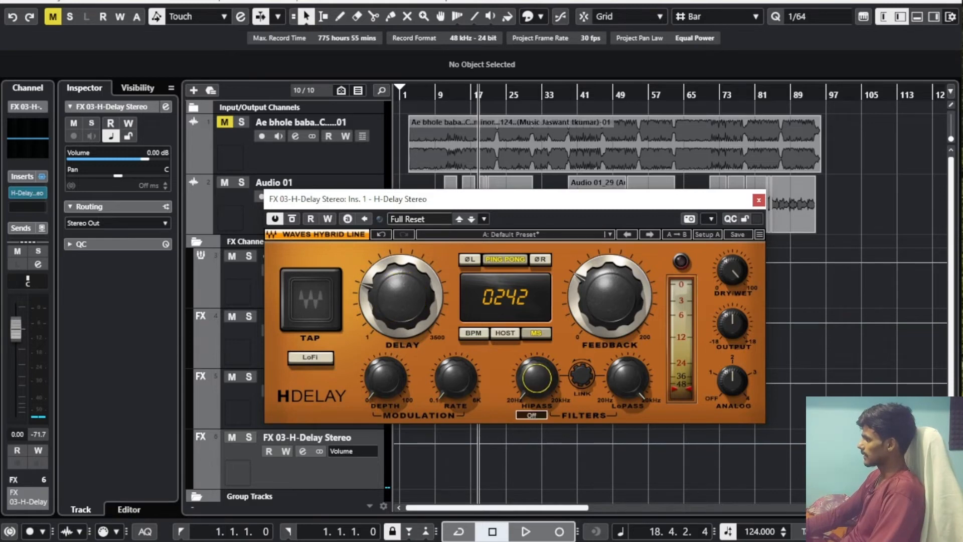
pyautogui.click(624, 364)
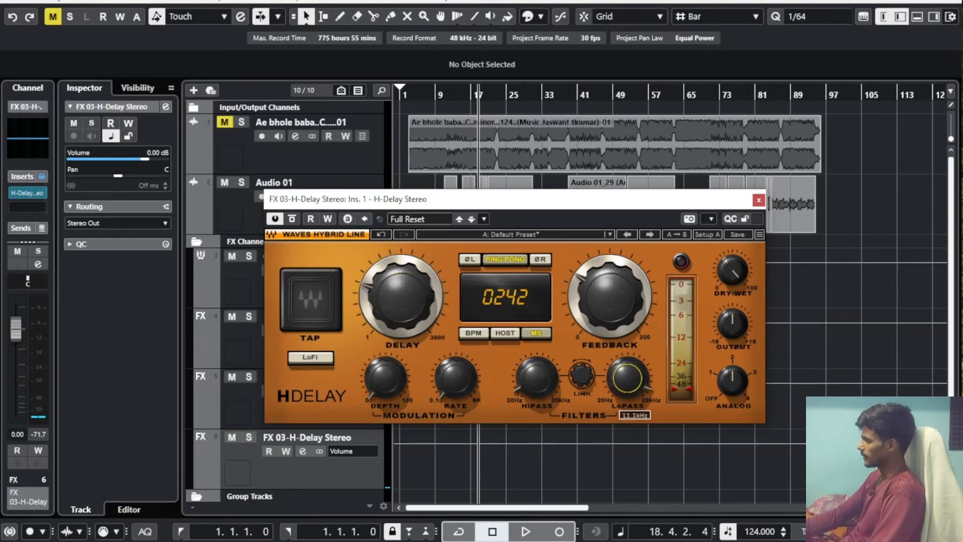
pyautogui.click(719, 374)
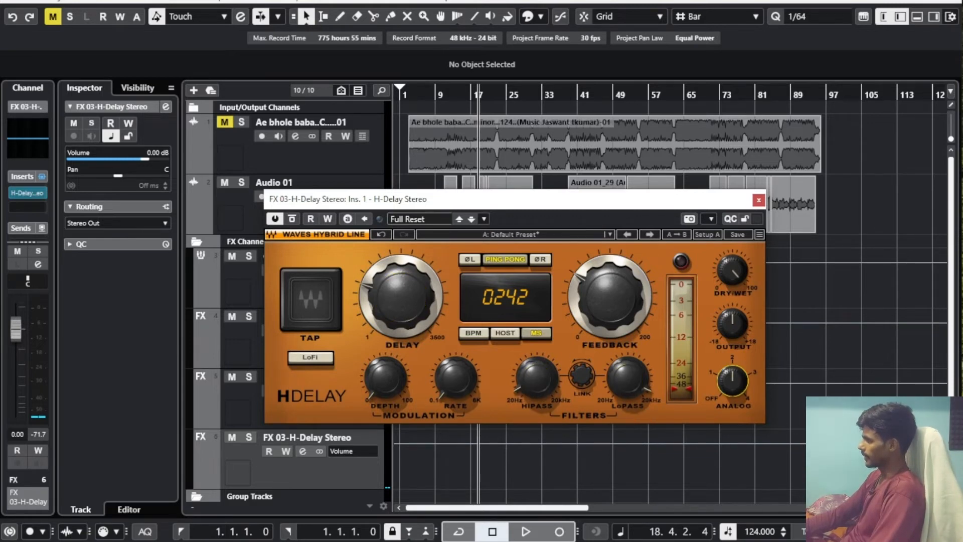
# Set H-Delay's dry/wet mix to 95 and close the plug-in window.
pyautogui.click(738, 272)
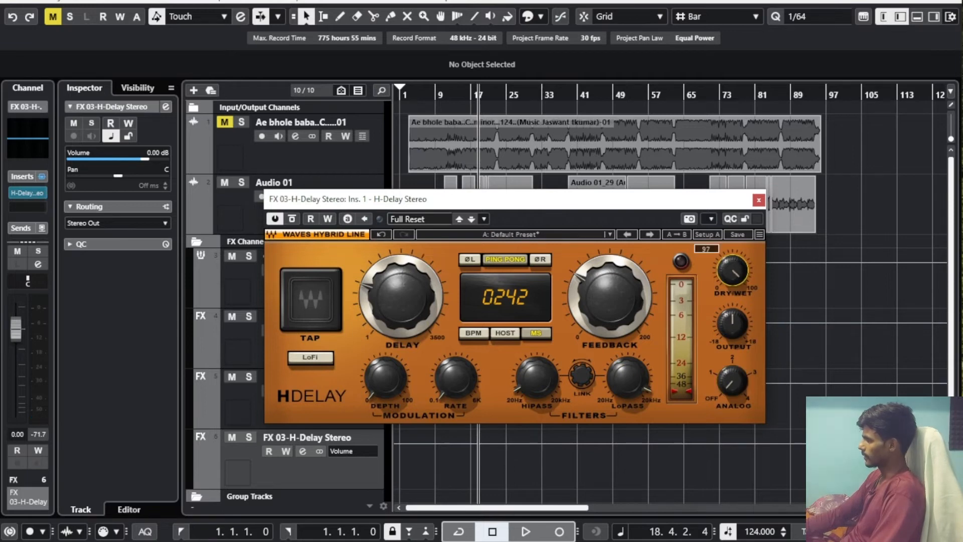
pyautogui.doubleClick(738, 272)
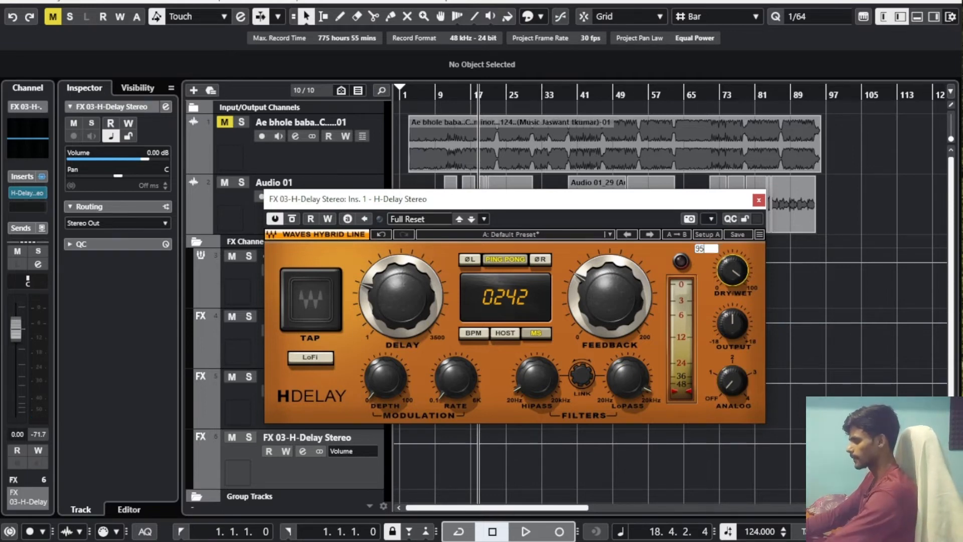
pyautogui.press('Return')
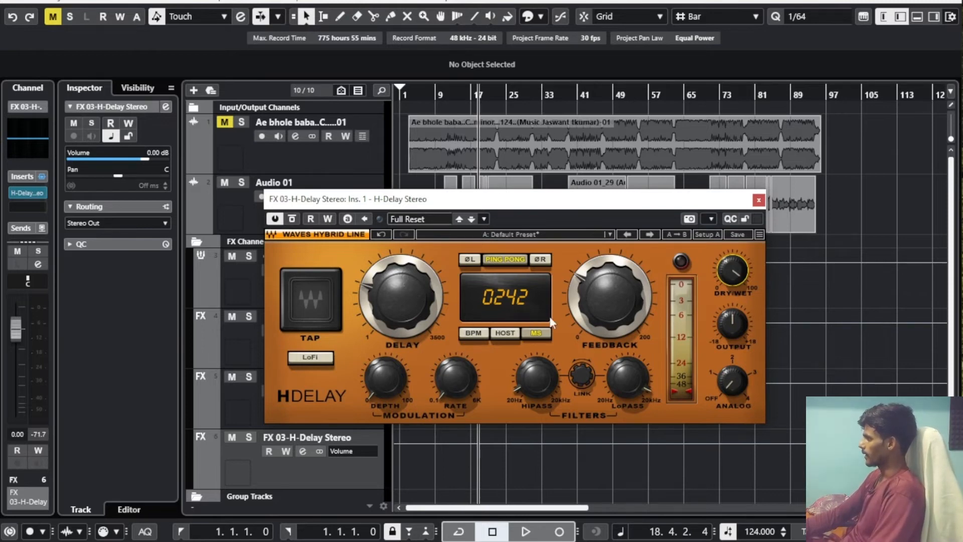
pyautogui.click(758, 201)
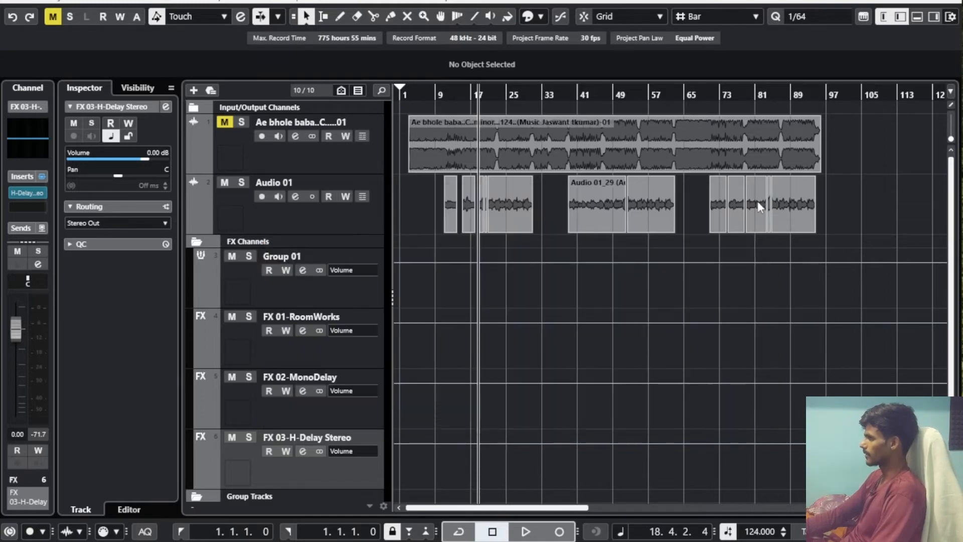
# Open Group 01's channel settings and assign FX 03-H-Delay Stereo to the third send slot.
pyautogui.click(296, 287)
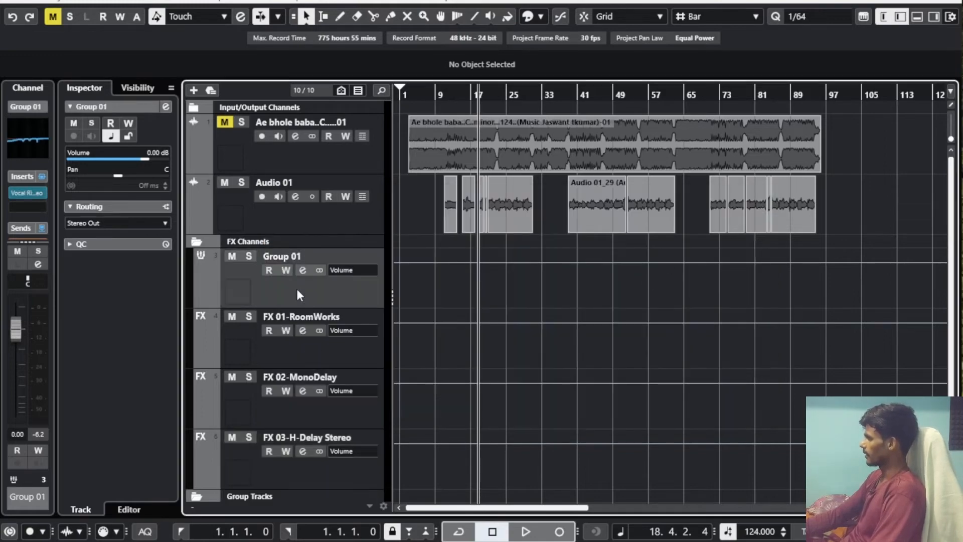
pyautogui.click(302, 271)
pyautogui.click(750, 210)
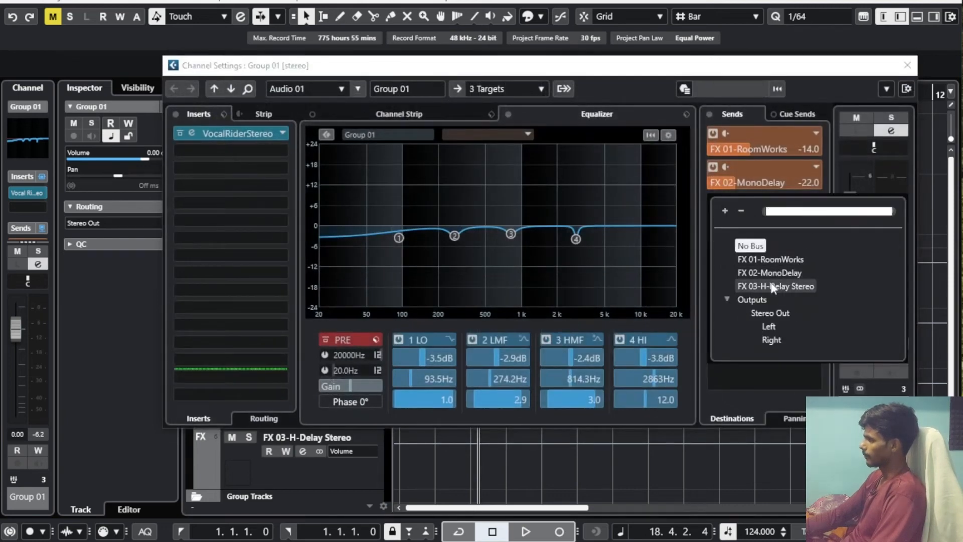
pyautogui.click(773, 287)
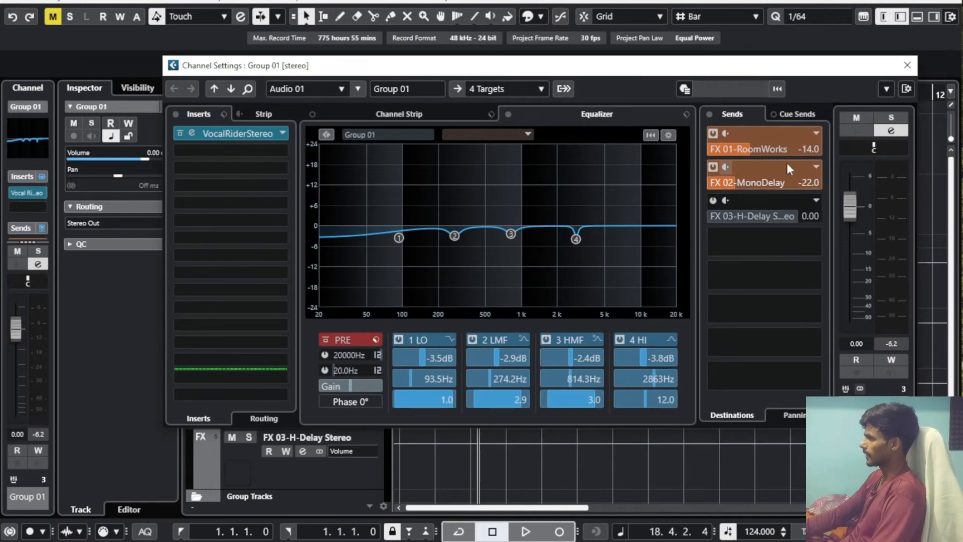
# Close Group 01's channel settings, unmute the backing track and play it together with the vocal from bar 18.
pyautogui.click(907, 65)
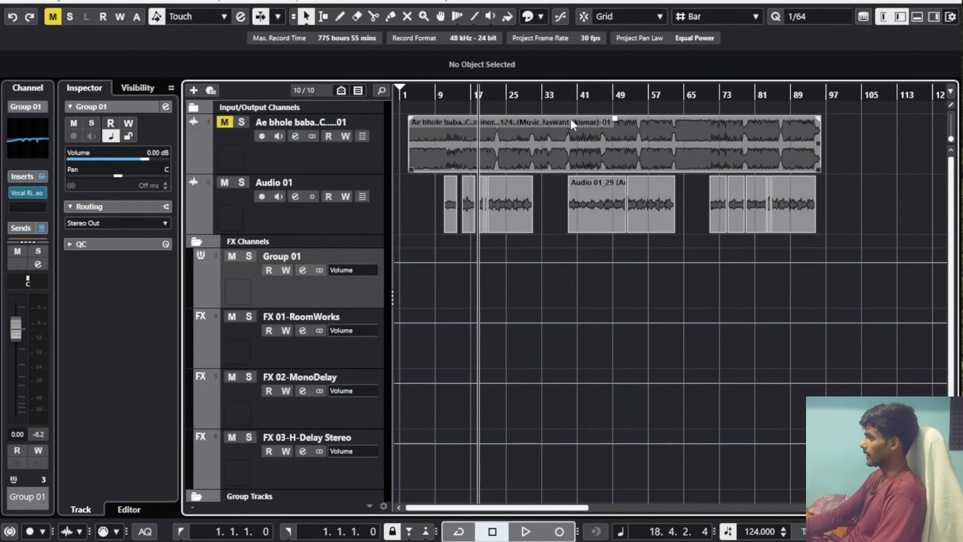
pyautogui.scroll(6, 497, 154)
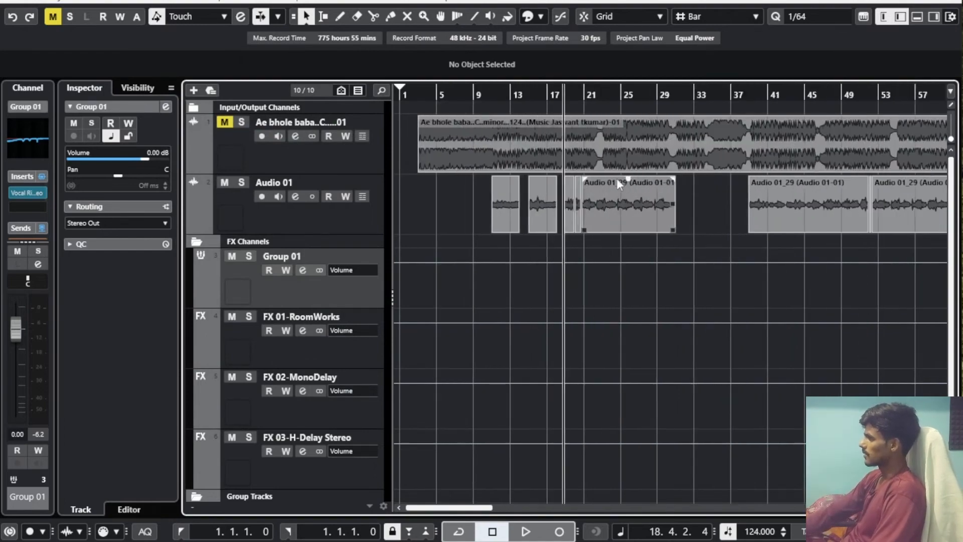
pyautogui.scroll(5, 672, 203)
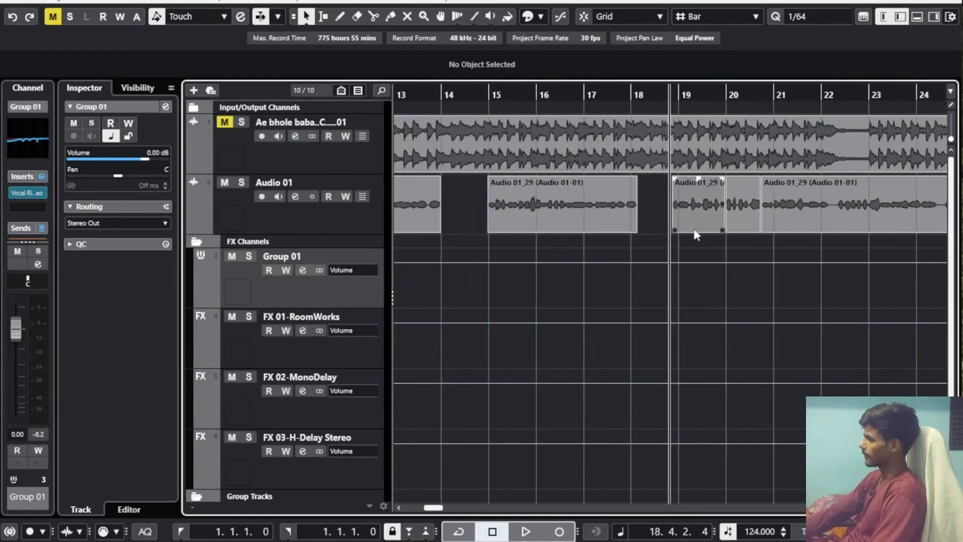
pyautogui.scroll(-6, 696, 246)
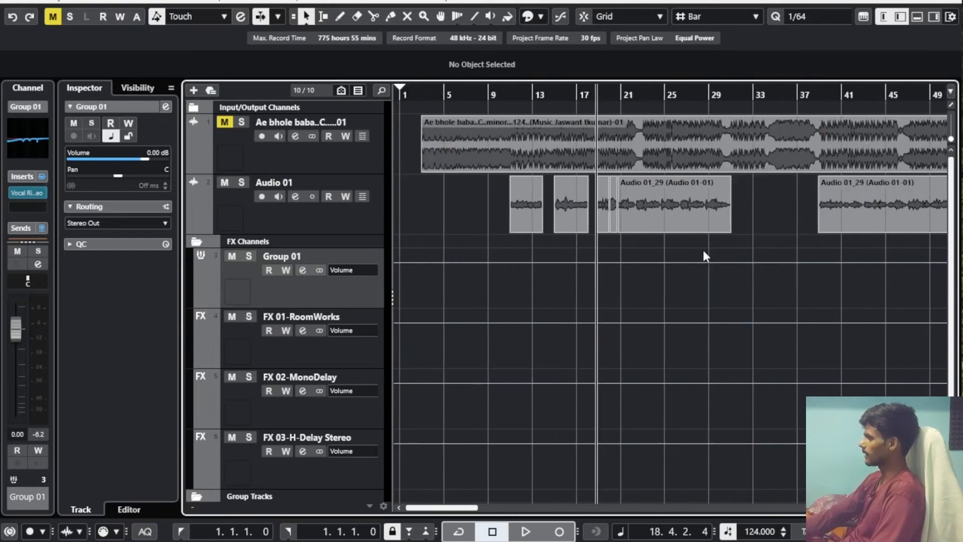
pyautogui.scroll(4, 702, 248)
pyautogui.scroll(-3, 702, 247)
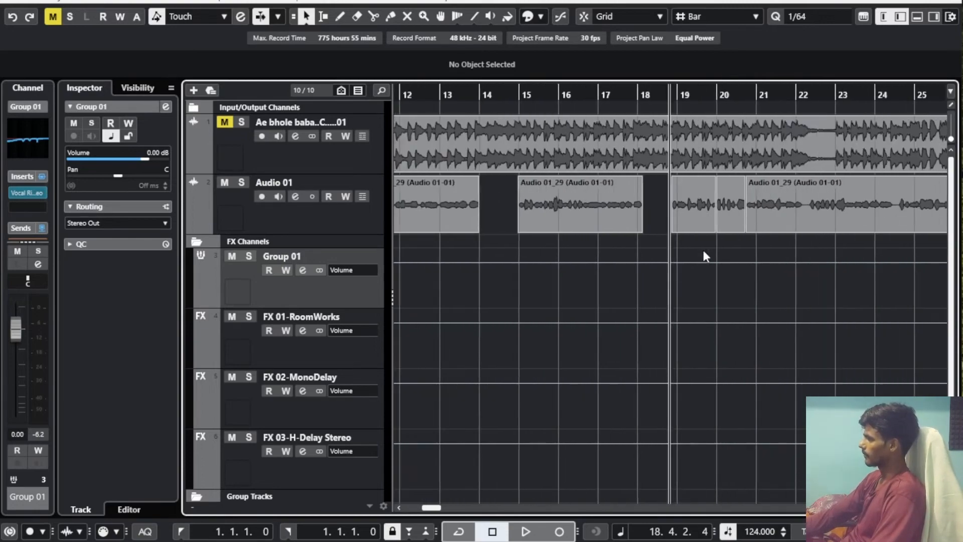
pyautogui.scroll(-2, 703, 251)
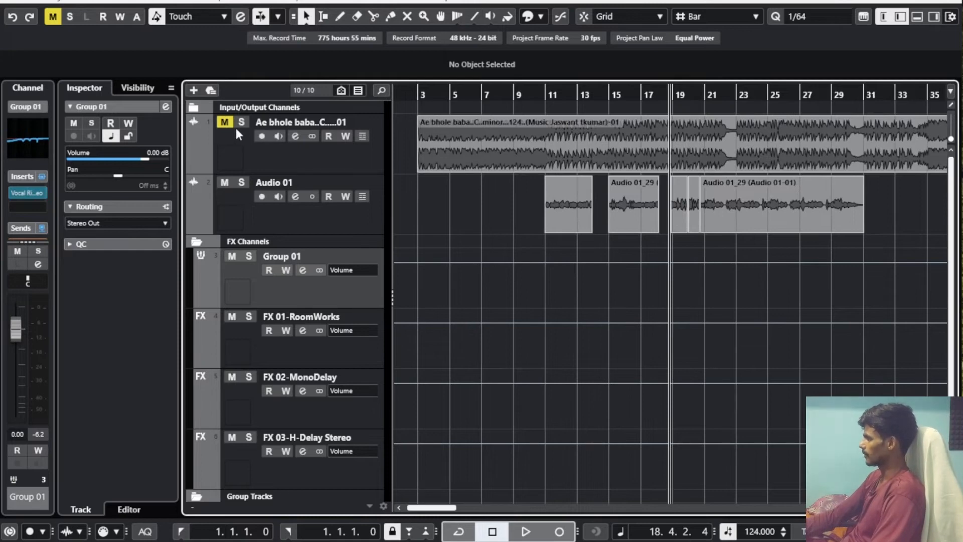
pyautogui.press('space')
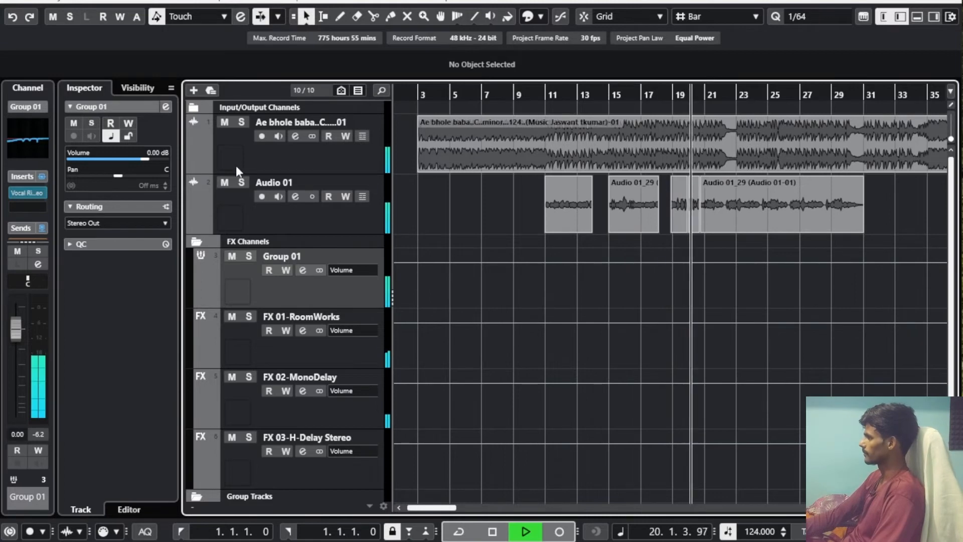
pyautogui.press('space')
# Select the backing track and lower its volume to -17.9 dB while playing it with the vocal.
pyautogui.click(263, 152)
pyautogui.press('space')
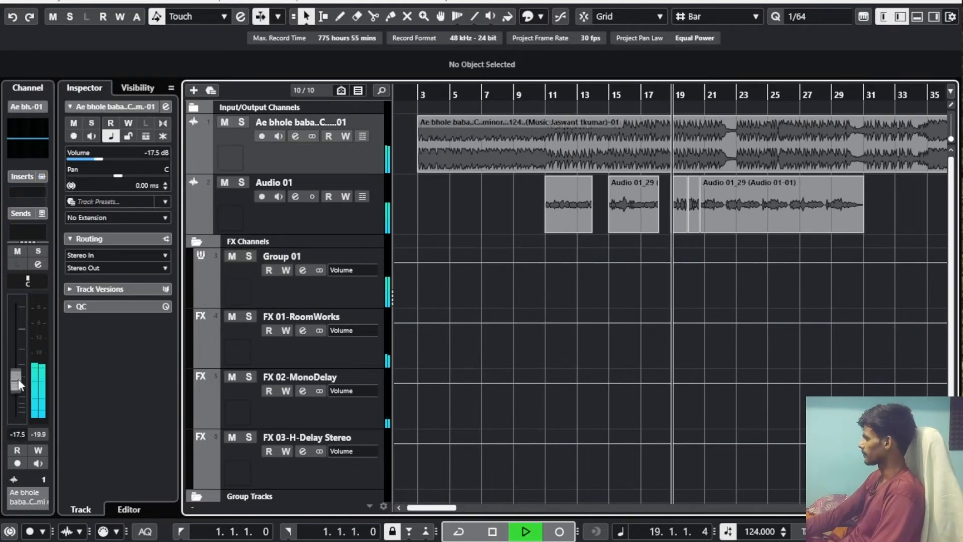
pyautogui.click(18, 380)
pyautogui.moveTo(18, 378); pyautogui.dragTo(18, 381)
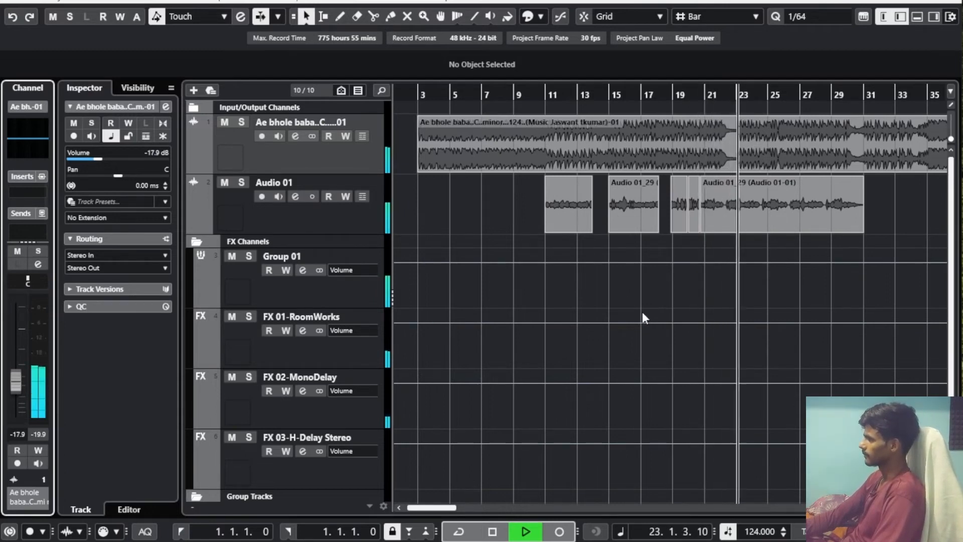
pyautogui.press('space')
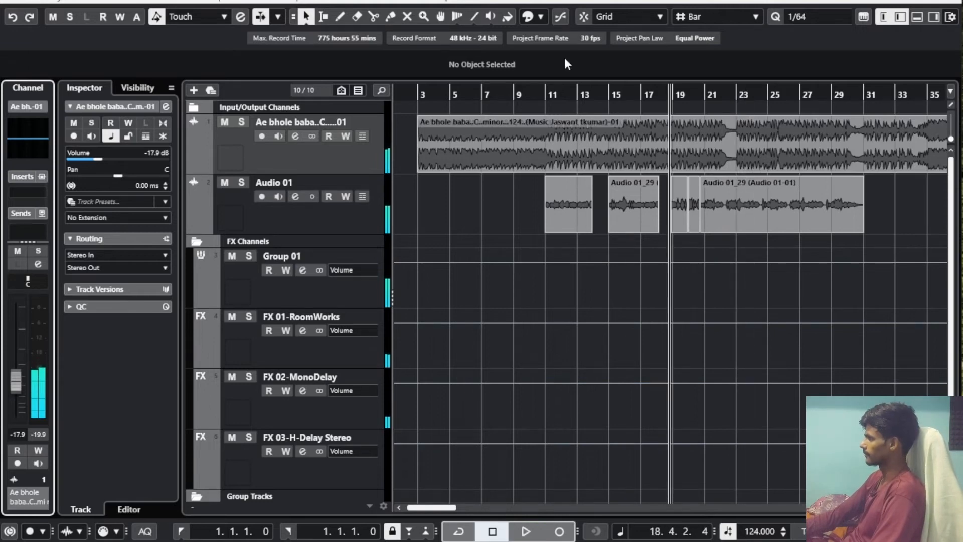
# Mute the backing track, reopen Group 01's channel settings and activate the FX 03-H-Delay Stereo send.
pyautogui.click(225, 122)
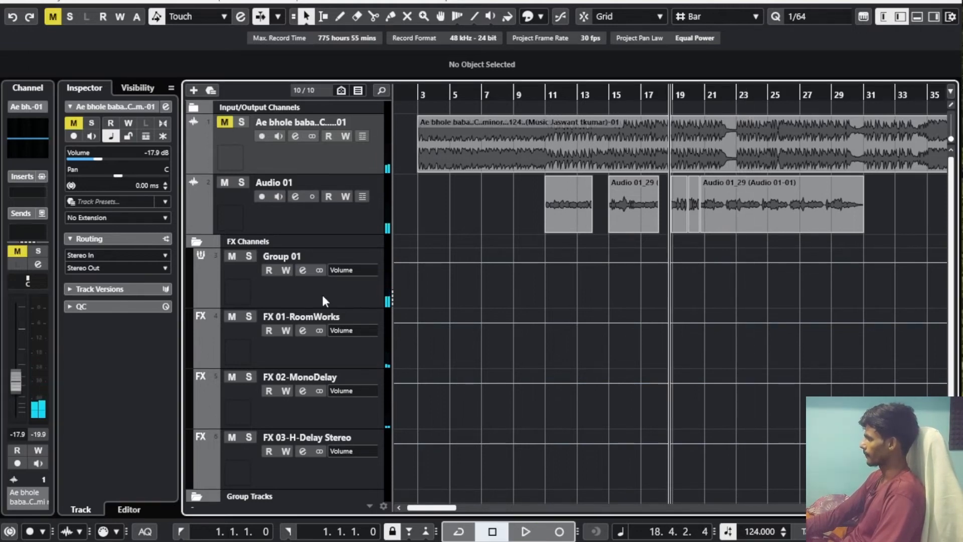
pyautogui.click(302, 270)
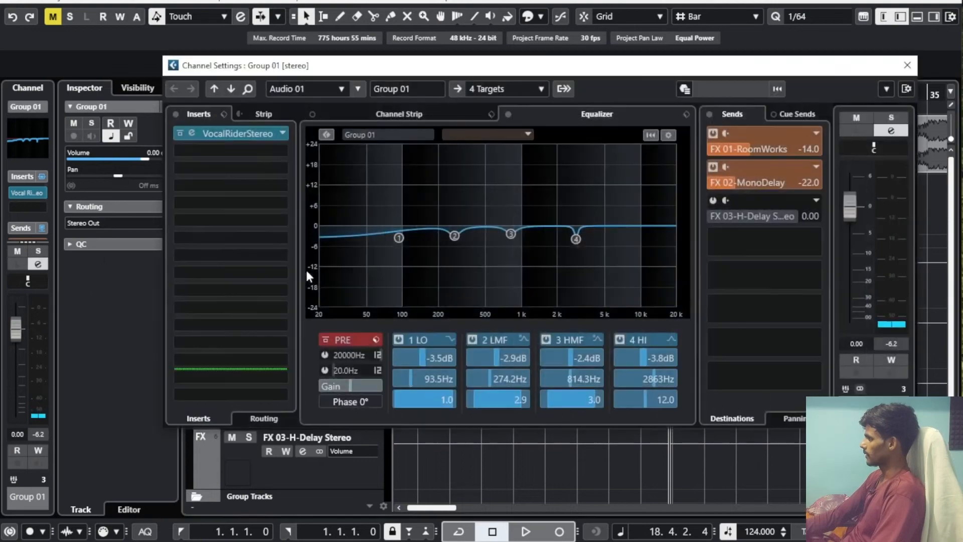
pyautogui.moveTo(640, 61)
pyautogui.mouseDown()
pyautogui.moveTo(628, 61)
pyautogui.moveTo(649, 74)
pyautogui.mouseUp()
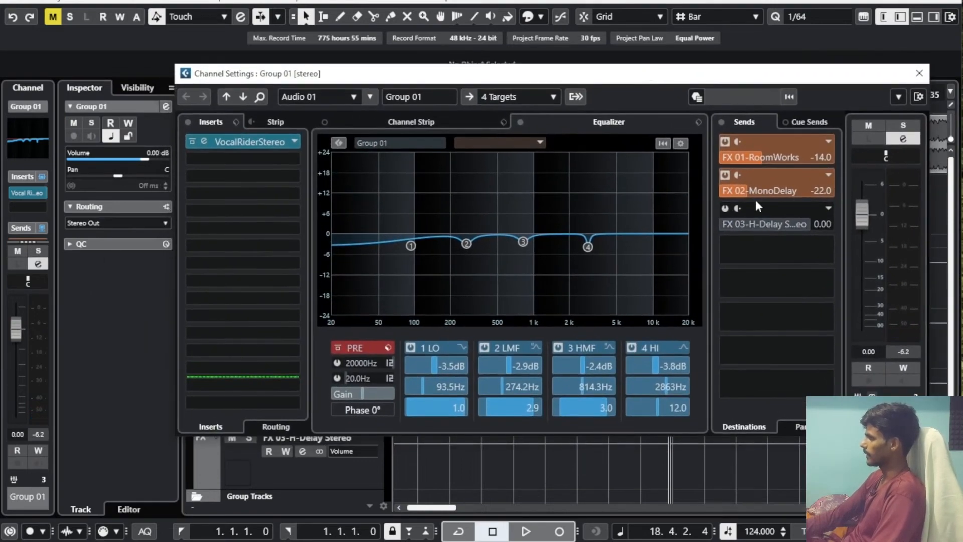
pyautogui.click(725, 209)
# Lower the FX 03-H-Delay Stereo send during vocal playback, and set its final level to -12.
pyautogui.press('space')
pyautogui.scroll(-6, 756, 223)
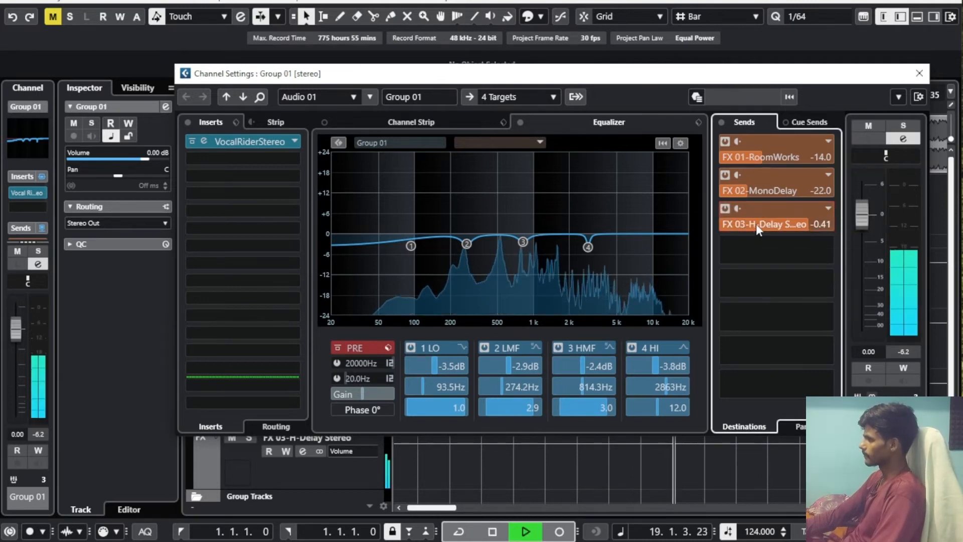
pyautogui.press('space')
pyautogui.press('space')
pyautogui.scroll(-6, 757, 223)
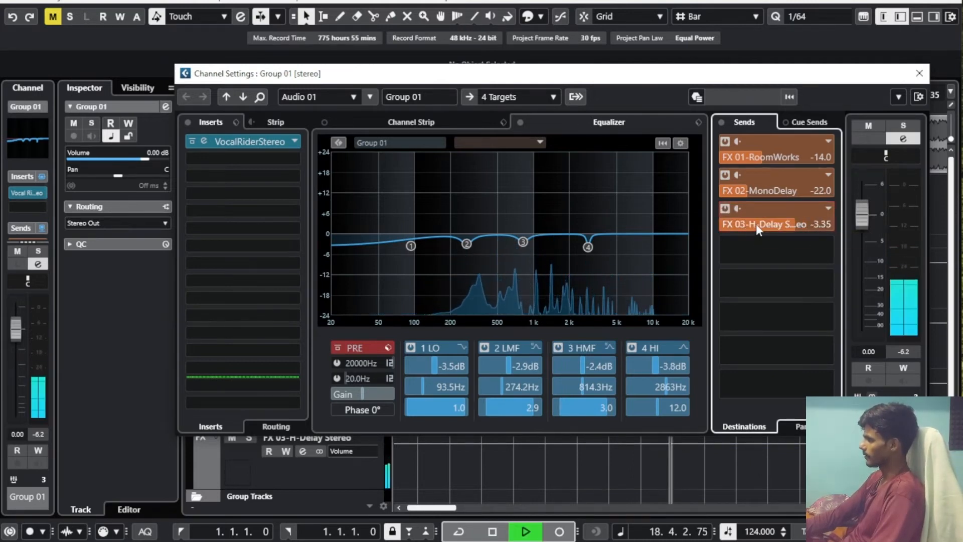
pyautogui.scroll(-2, 756, 223)
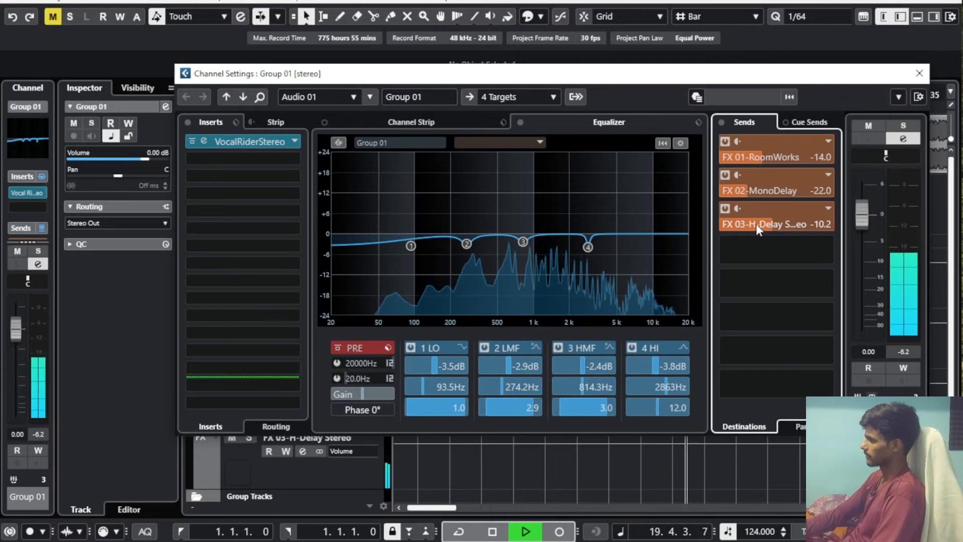
pyautogui.scroll(-1, 756, 224)
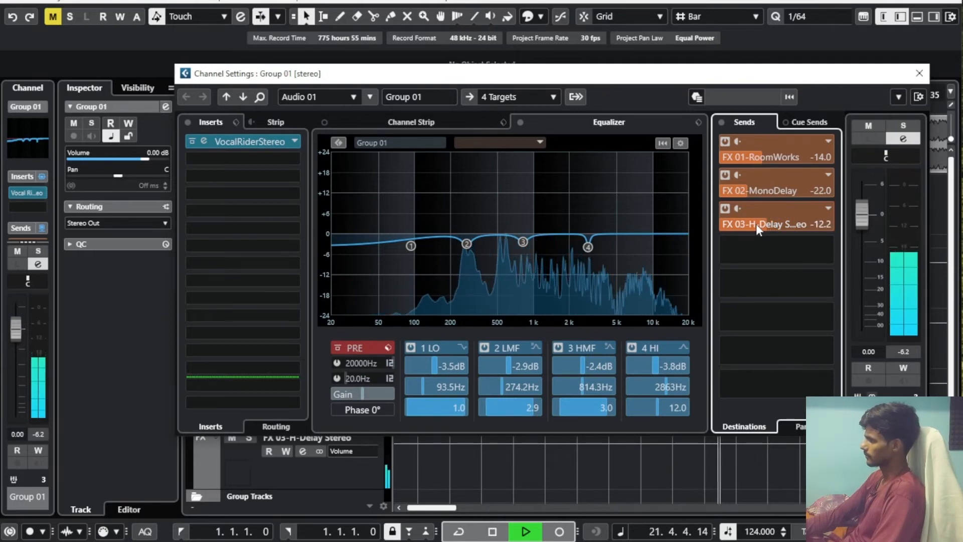
pyautogui.scroll(1, 757, 224)
pyautogui.scroll(-1, 756, 224)
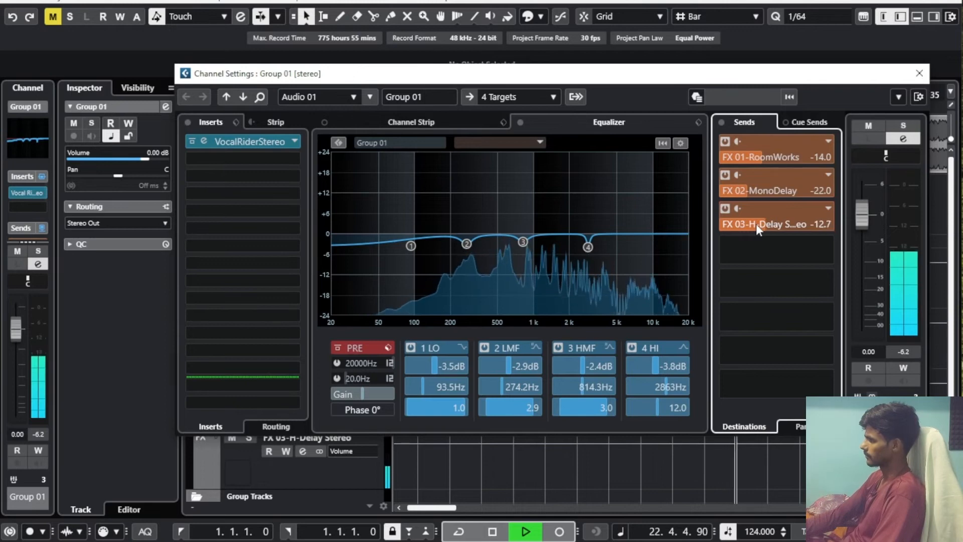
pyautogui.press('space')
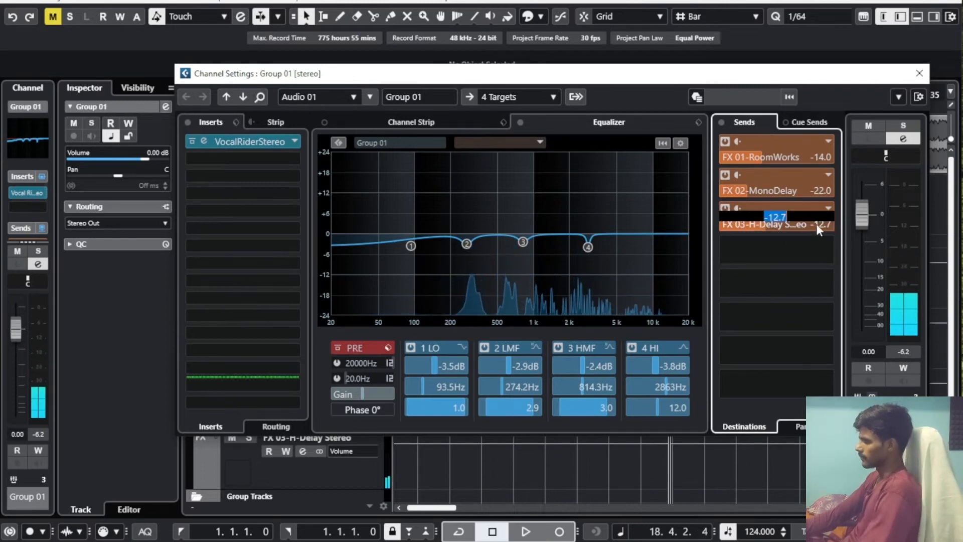
pyautogui.doubleClick(817, 224)
pyautogui.write('-12')
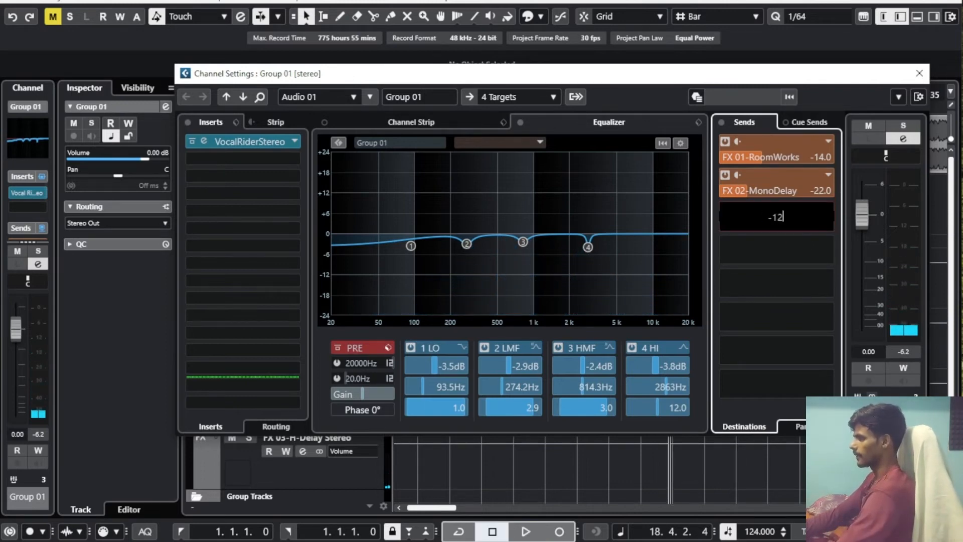
pyautogui.press('Return')
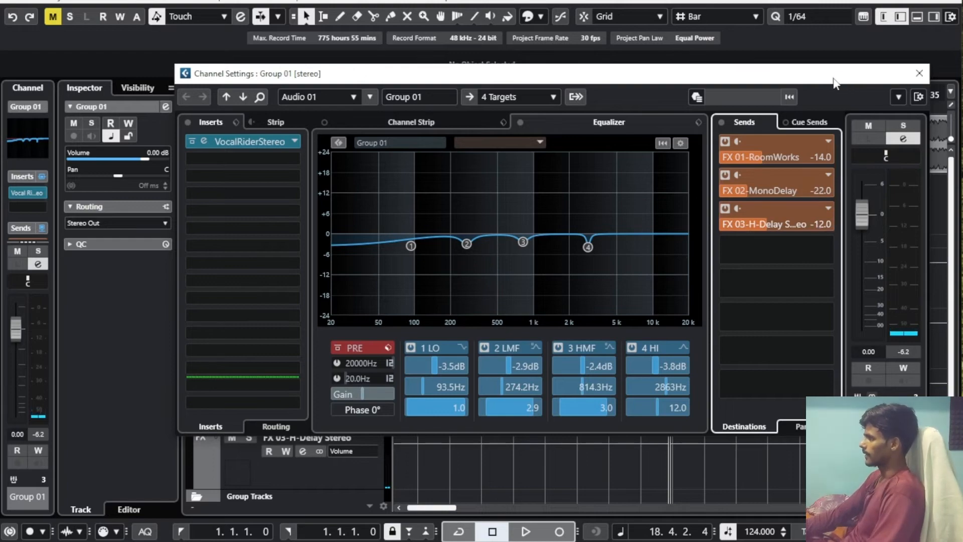
# Close the channel settings, audition the vocal with the backing track unmuted, and mute the backing track again.
pyautogui.moveTo(834, 78); pyautogui.dragTo(828, 111)
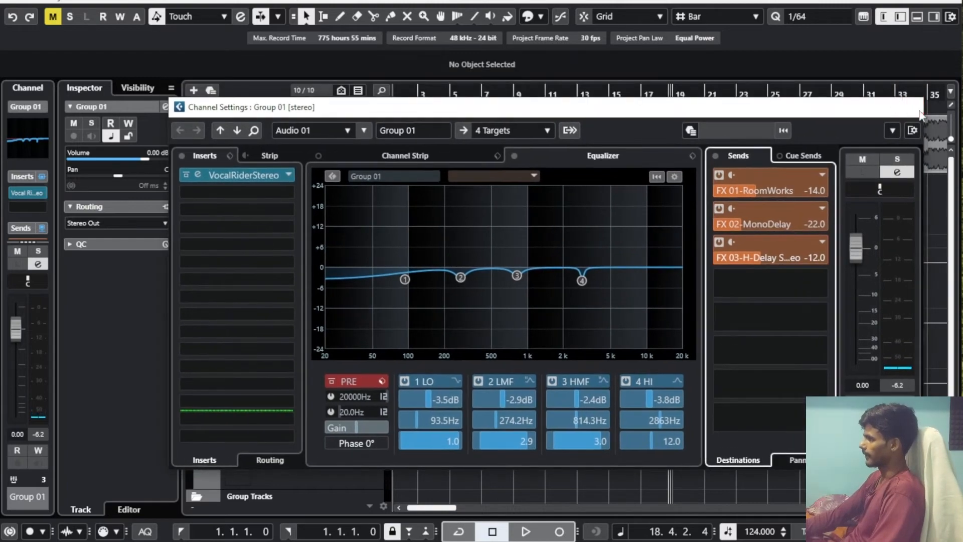
pyautogui.click(920, 112)
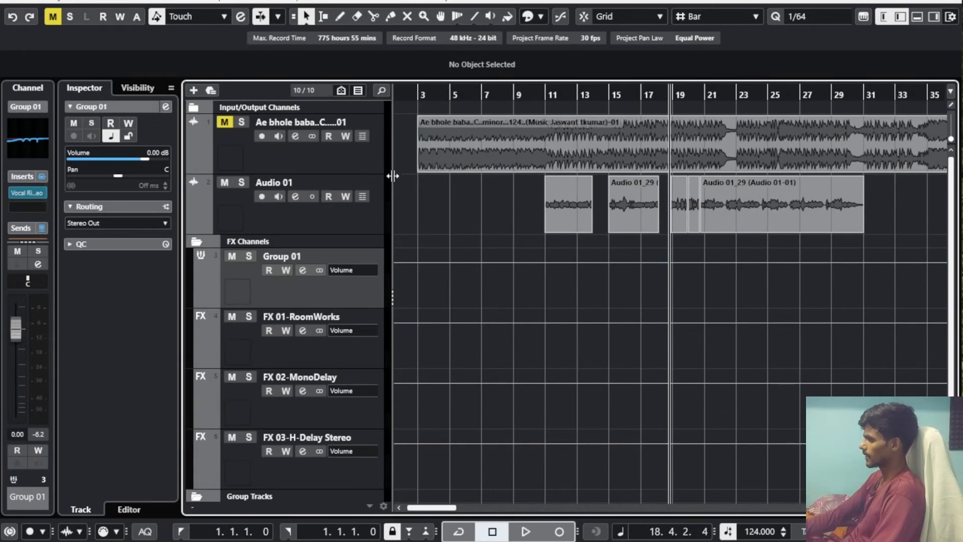
pyautogui.click(225, 121)
pyautogui.press('space')
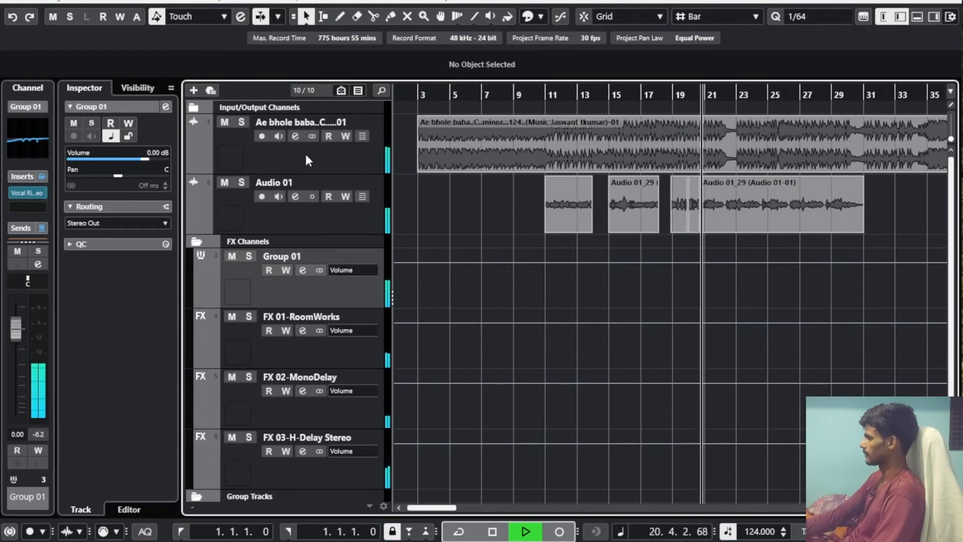
pyautogui.click(224, 122)
pyautogui.press('space')
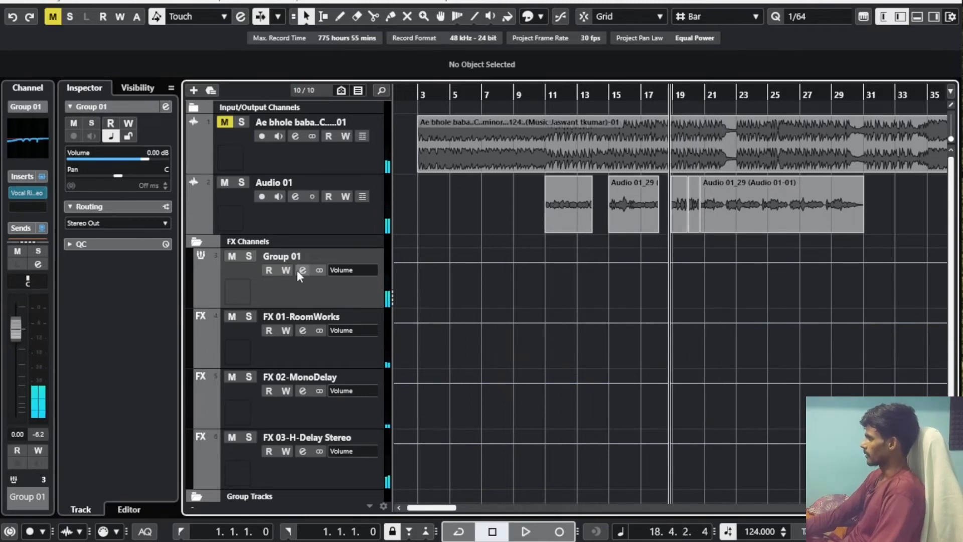
# Open Group 01's channel settings, search the effects for "api" and load API-550A Stereo into the second insert slot.
pyautogui.click(301, 272)
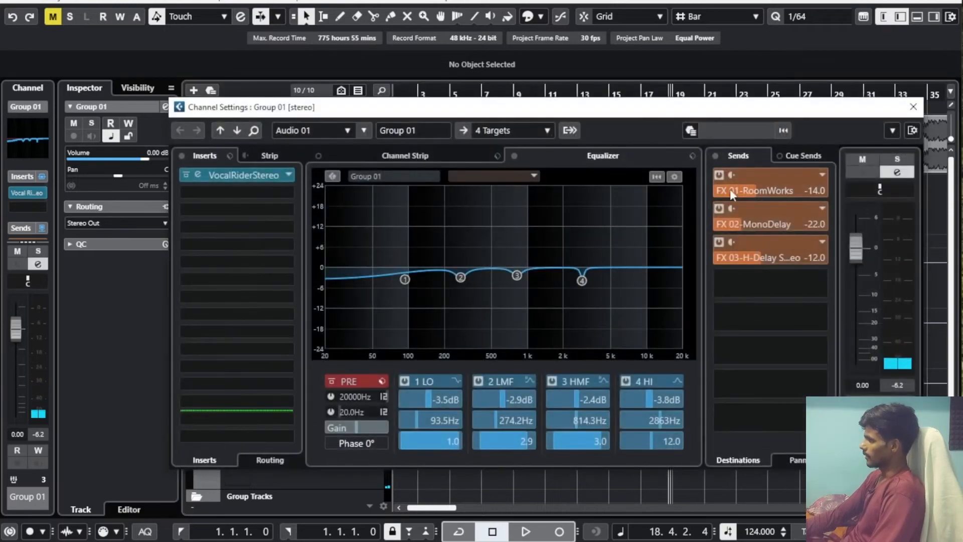
pyautogui.moveTo(622, 110); pyautogui.dragTo(646, 98)
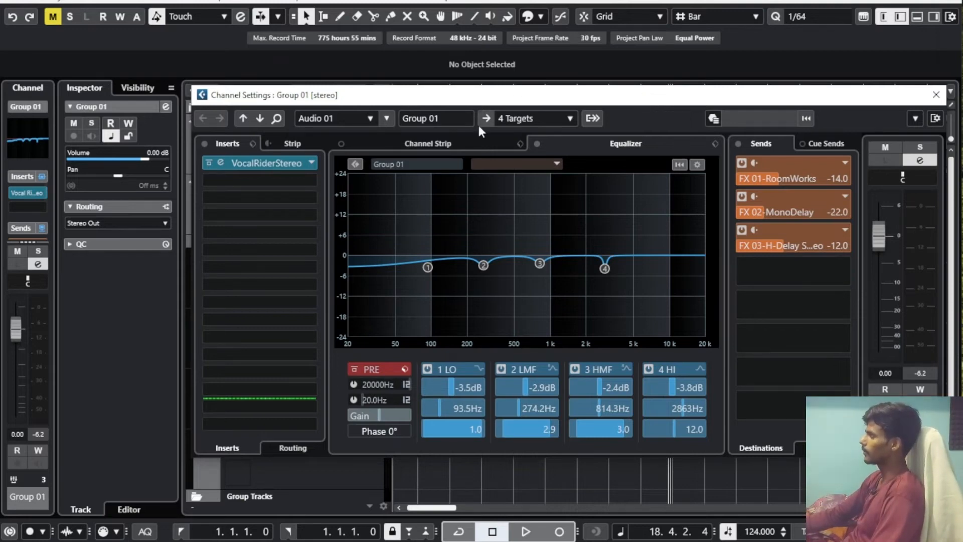
pyautogui.moveTo(508, 102)
pyautogui.mouseDown()
pyautogui.moveTo(530, 100)
pyautogui.moveTo(507, 99)
pyautogui.mouseUp()
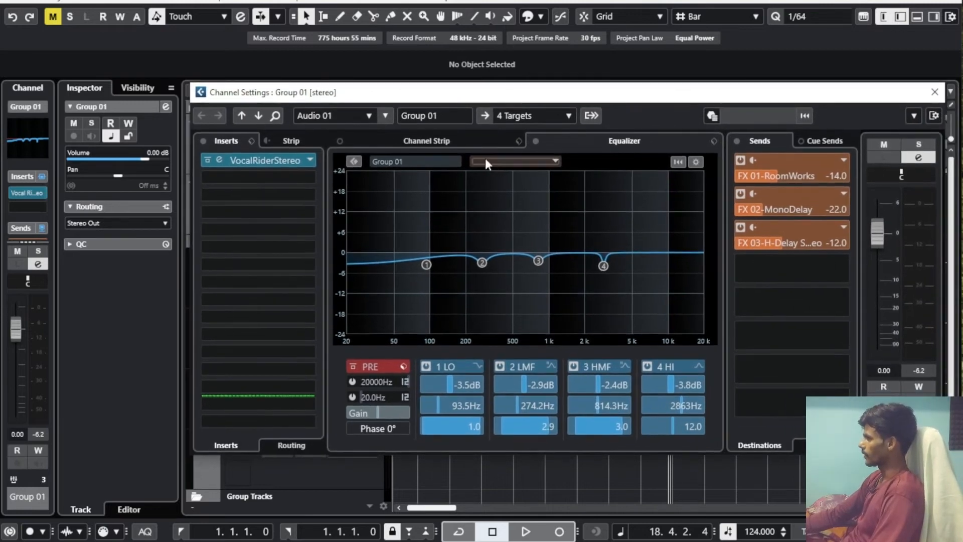
pyautogui.click(269, 177)
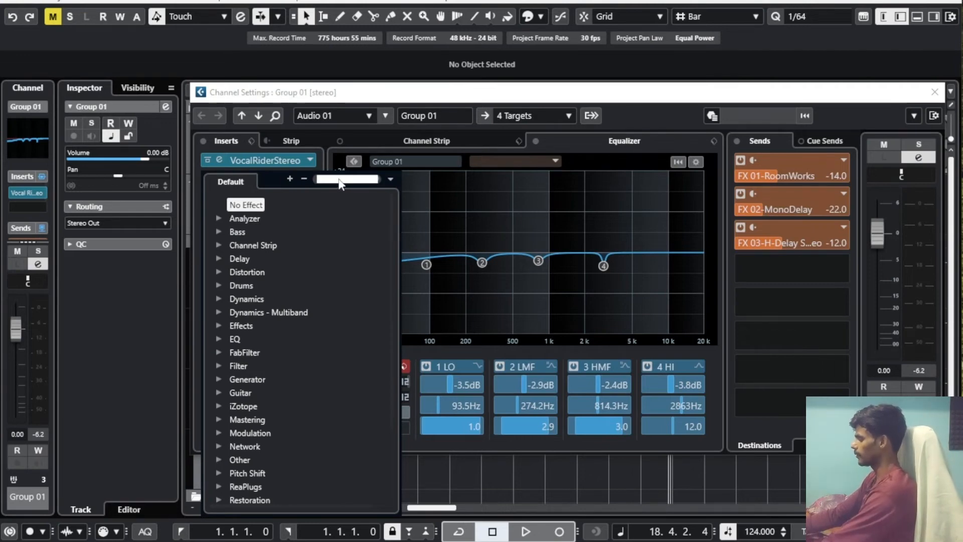
pyautogui.write('apio')
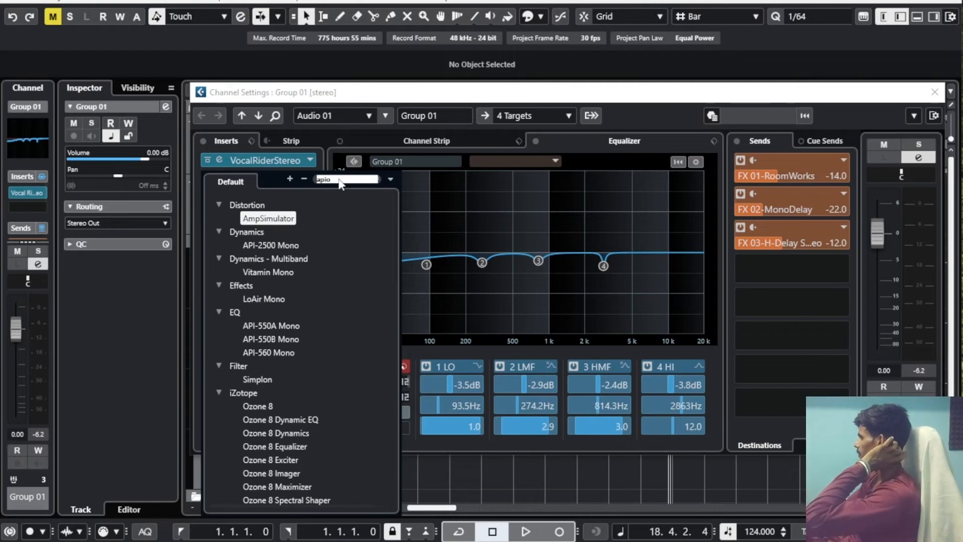
pyautogui.press('BackSpace')
pyautogui.press('BackSpace')
pyautogui.press('BackSpace')
pyautogui.press('BackSpace')
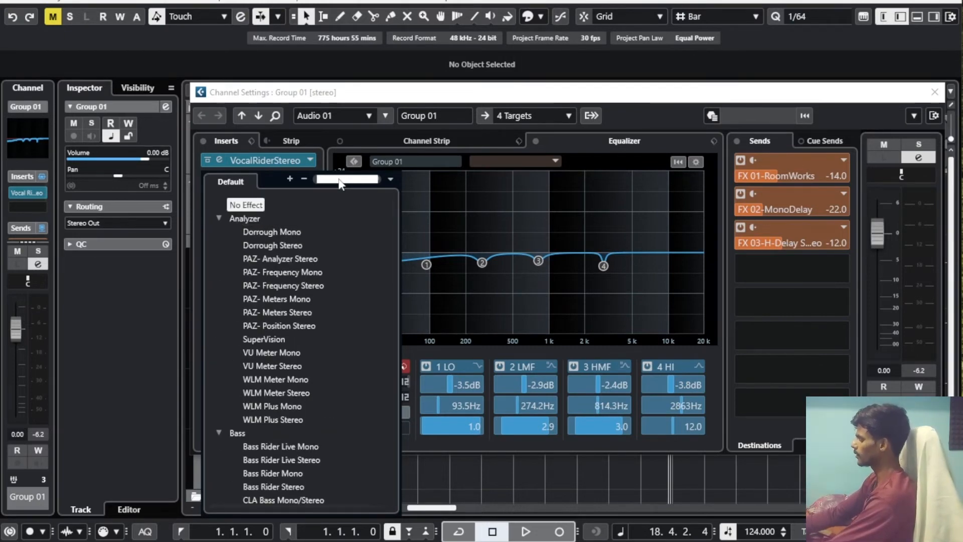
pyautogui.write('ap')
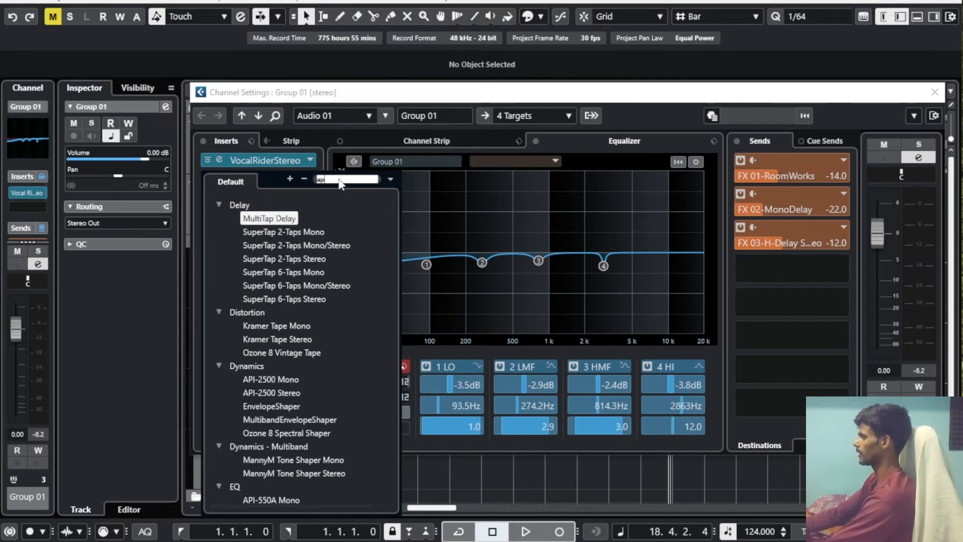
pyautogui.write('i')
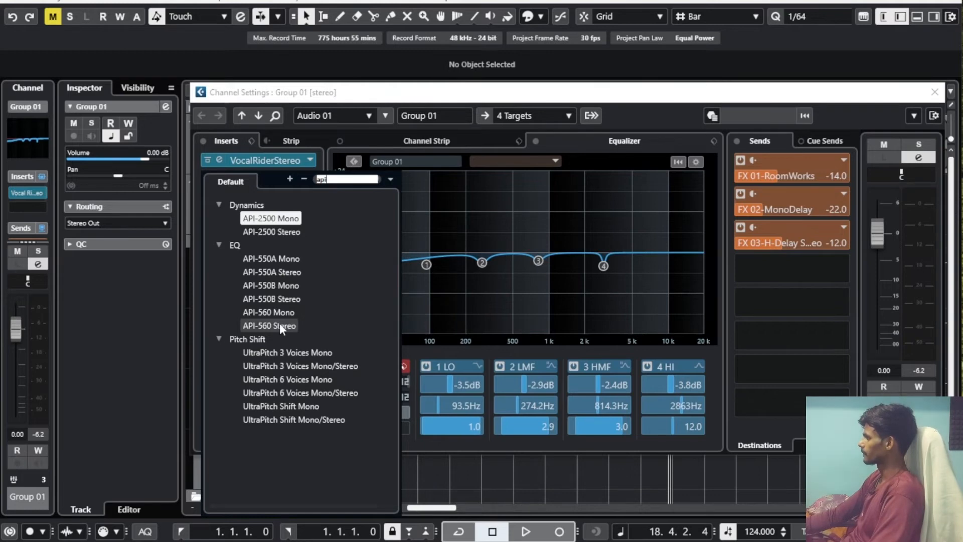
pyautogui.click(288, 273)
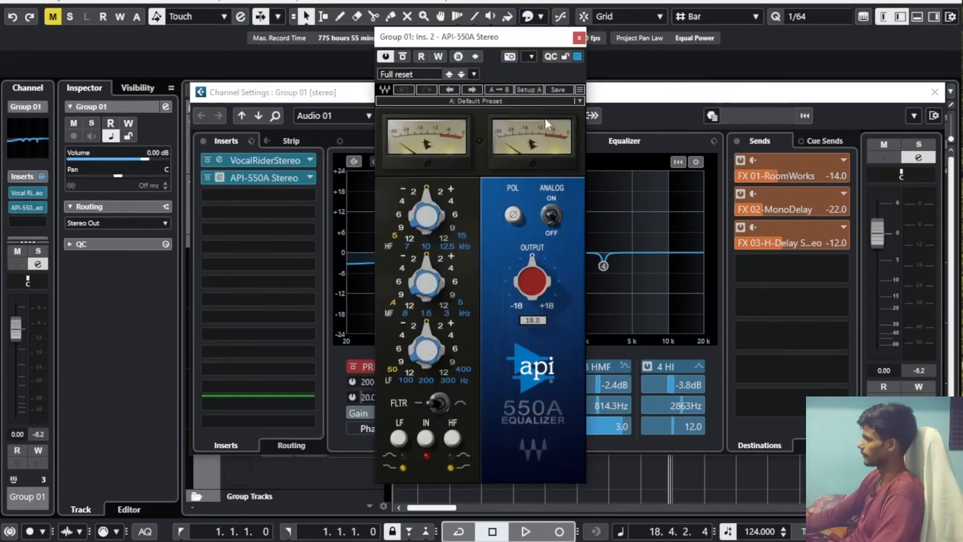
pyautogui.moveTo(501, 39); pyautogui.dragTo(492, 52)
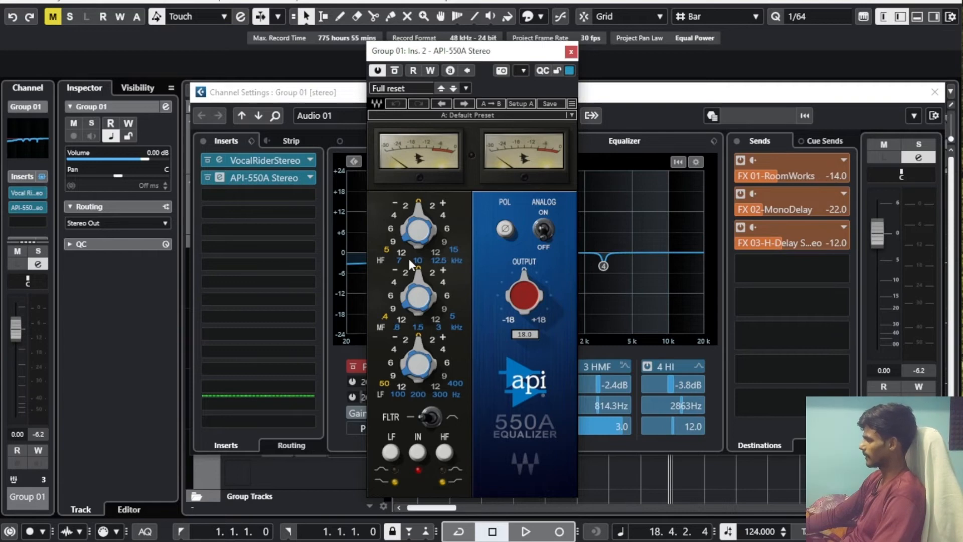
# Audition high-frequency boosts on the API-550A Stereo at several frequencies during vocal playback, ending at +2 dB and 5 kHz.
pyautogui.press('space')
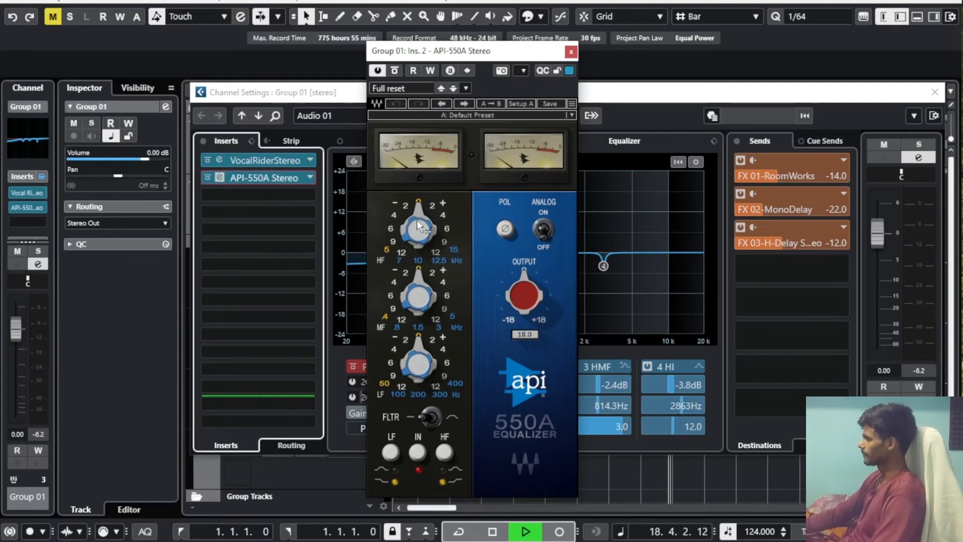
pyautogui.click(417, 212)
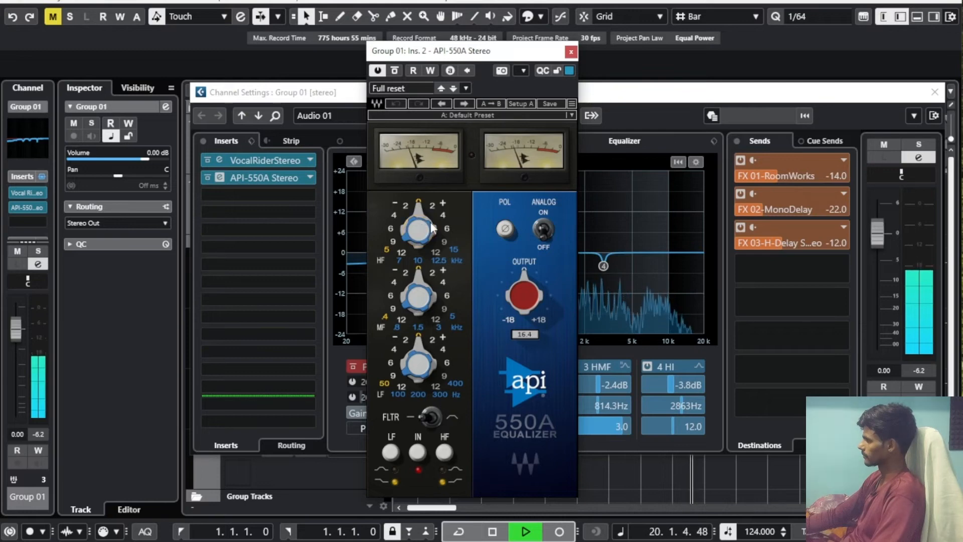
pyautogui.moveTo(423, 208)
pyautogui.mouseDown()
pyautogui.moveTo(423, 199)
pyautogui.moveTo(430, 205)
pyautogui.mouseUp()
pyautogui.press('space')
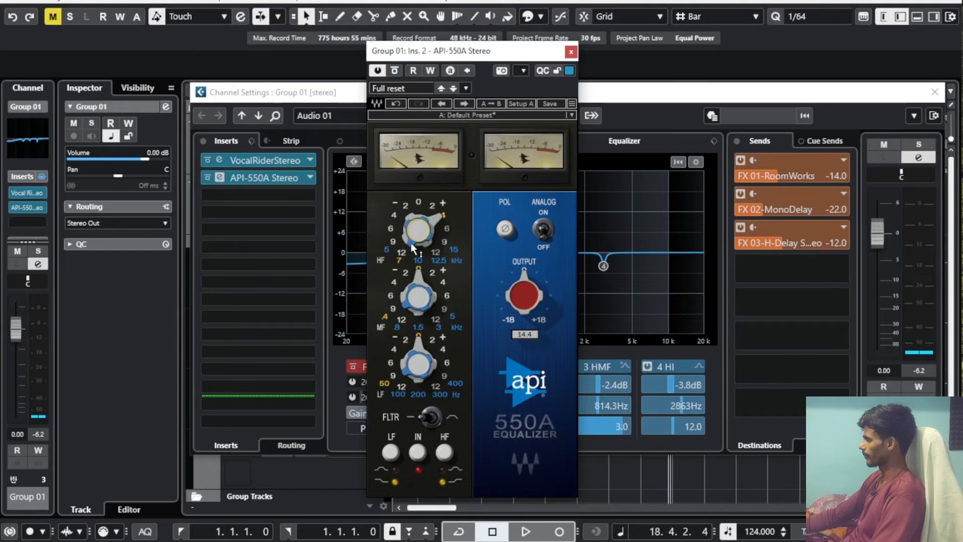
pyautogui.press('space')
pyautogui.moveTo(413, 247)
pyautogui.mouseDown()
pyautogui.moveTo(412, 235)
pyautogui.moveTo(412, 253)
pyautogui.mouseUp()
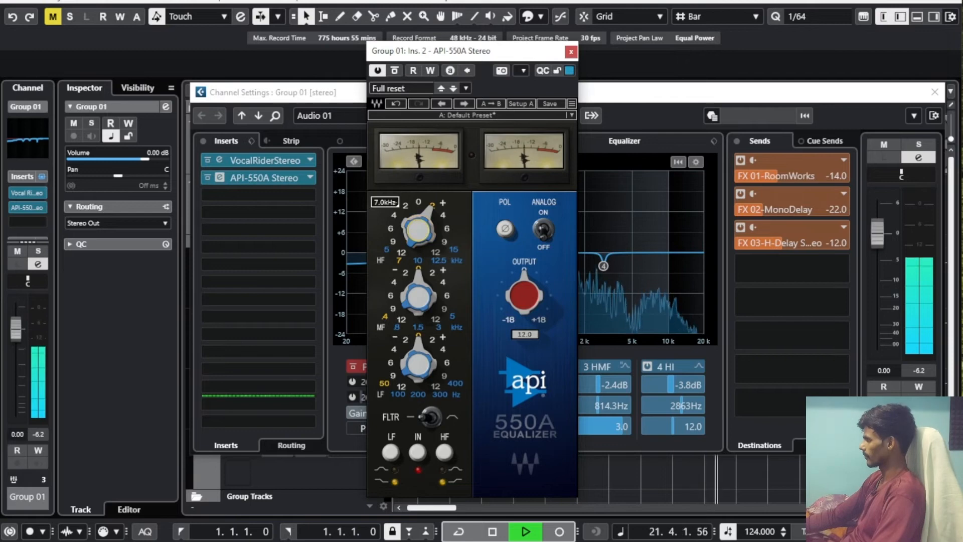
pyautogui.moveTo(423, 233); pyautogui.dragTo(416, 231)
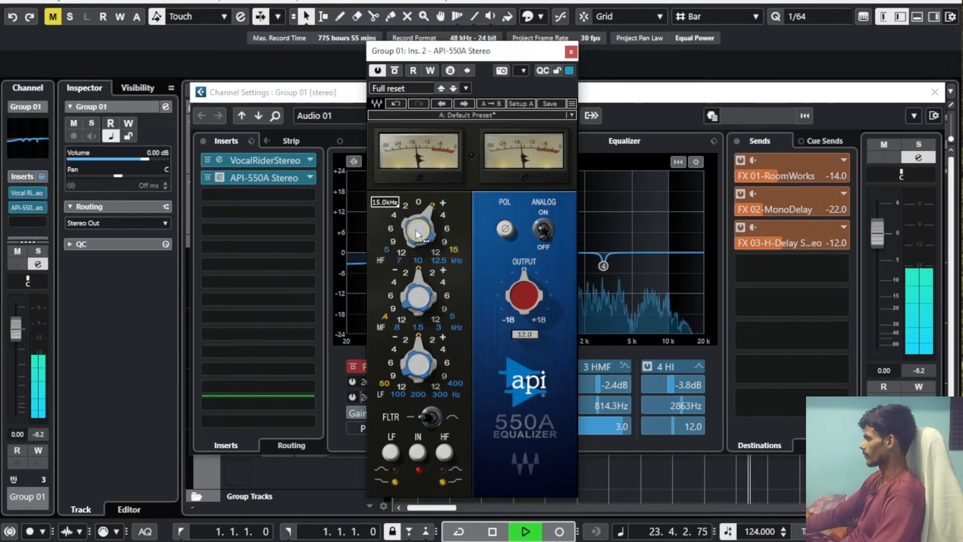
pyautogui.scroll(-4, 416, 230)
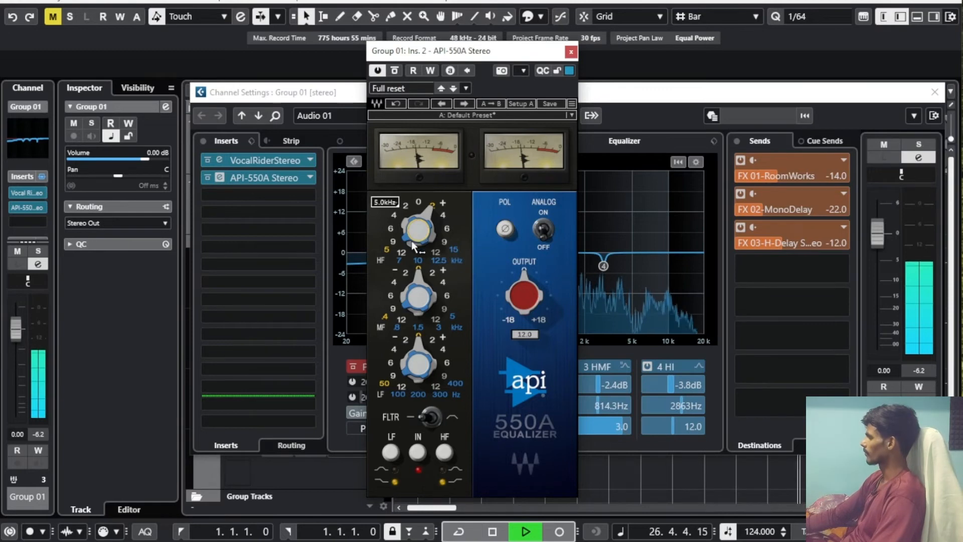
pyautogui.press('space')
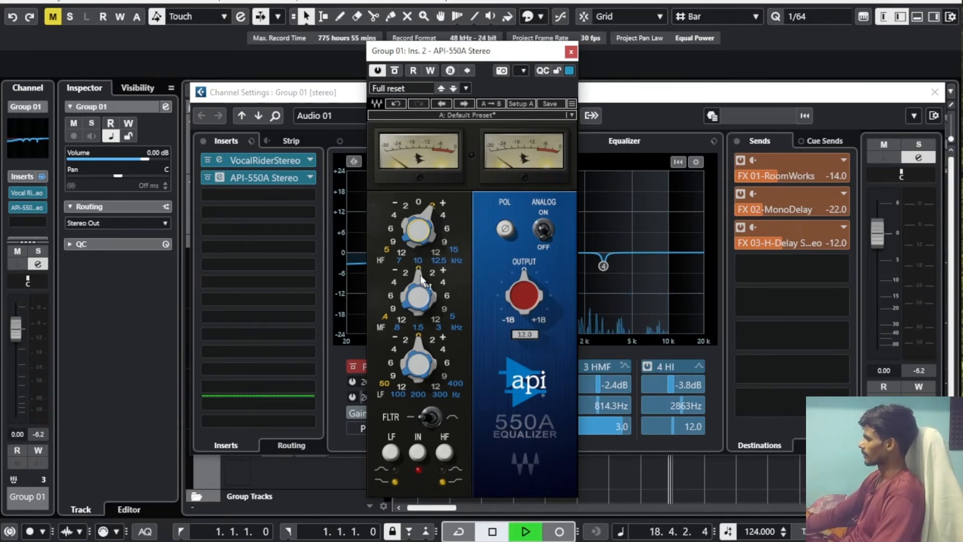
# Try a +2 dB mid-frequency boost and the low-frequency gain on the API-550A Stereo during playback, and close the equalizer.
pyautogui.press('space')
pyautogui.moveTo(421, 288); pyautogui.dragTo(421, 283)
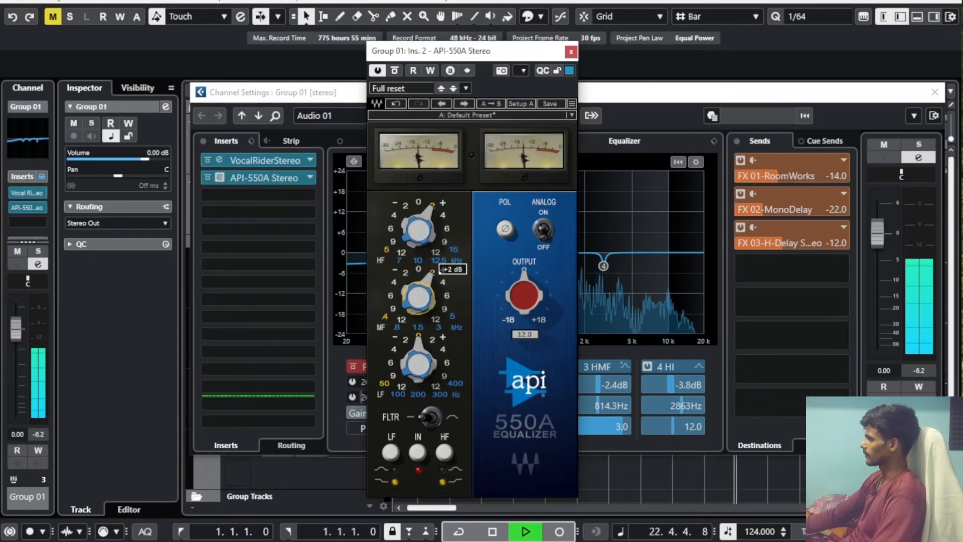
pyautogui.moveTo(420, 290); pyautogui.dragTo(420, 297)
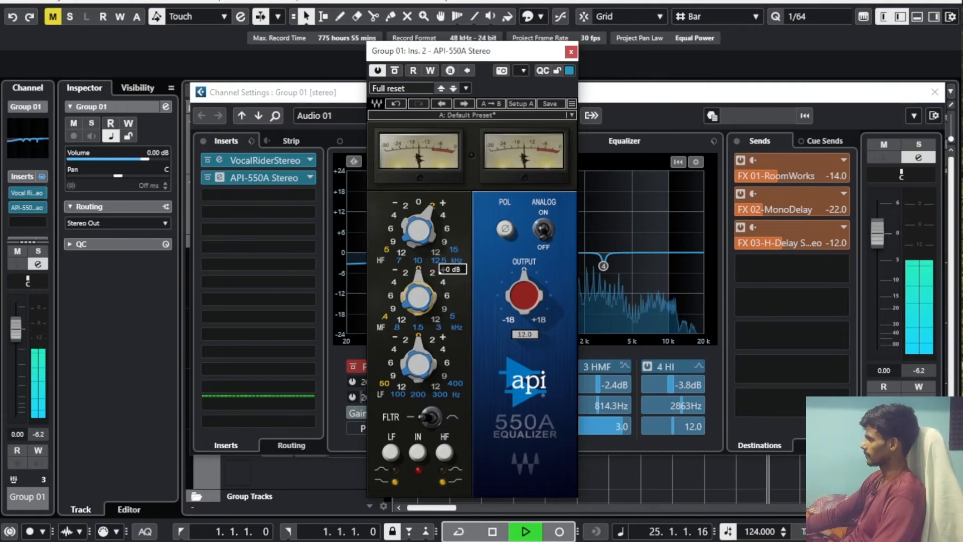
pyautogui.press('space')
pyautogui.press('space')
pyautogui.moveTo(417, 343)
pyautogui.mouseDown()
pyautogui.moveTo(416, 332)
pyautogui.moveTo(417, 342)
pyautogui.mouseUp()
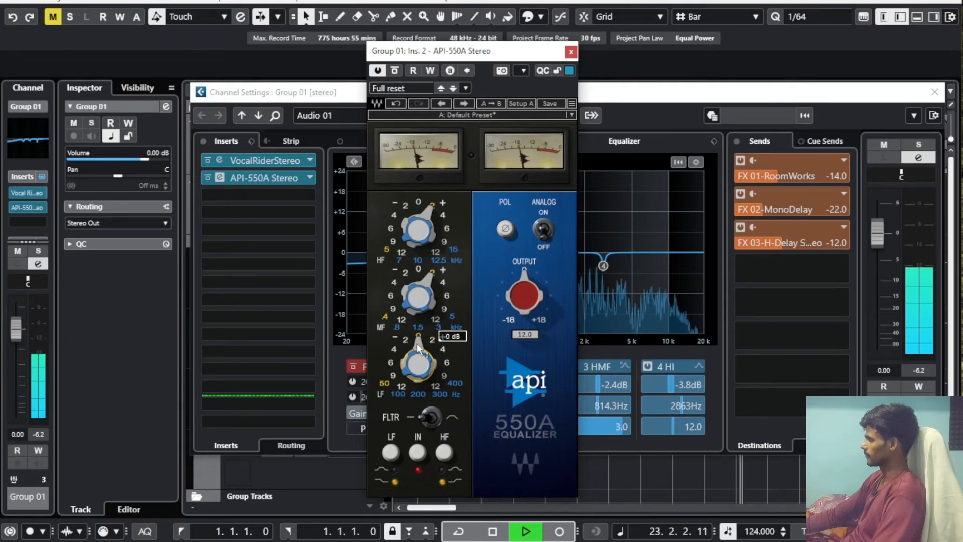
pyautogui.press('space')
pyautogui.click(570, 52)
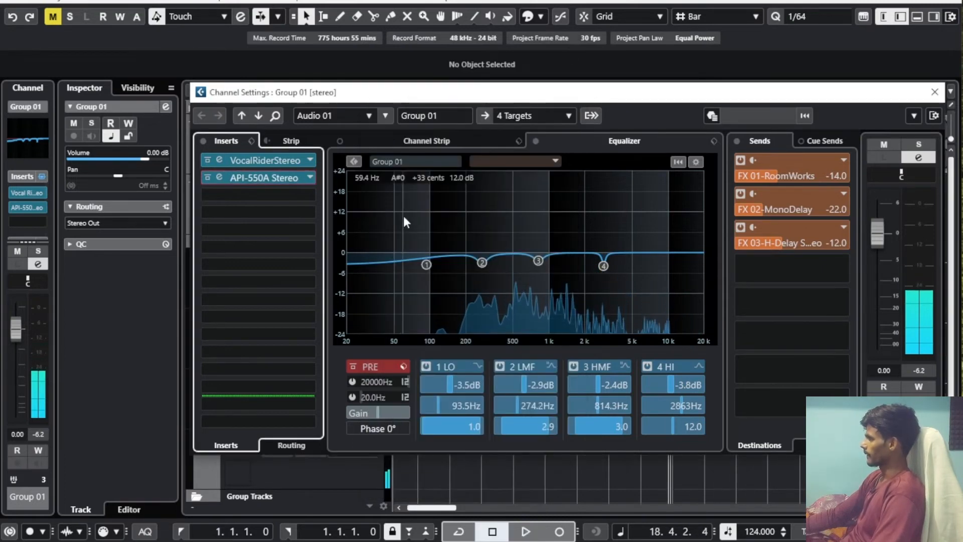
# Replace the API-550A Stereo in Group 01's second insert slot with API-560 Stereo and reposition its plug-in window.
pyautogui.click(307, 177)
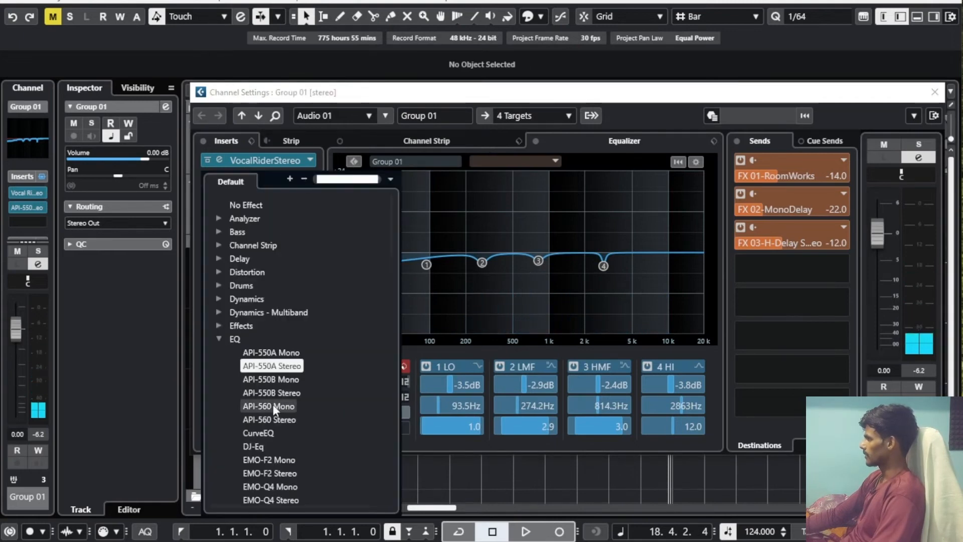
pyautogui.scroll(-3, 272, 401)
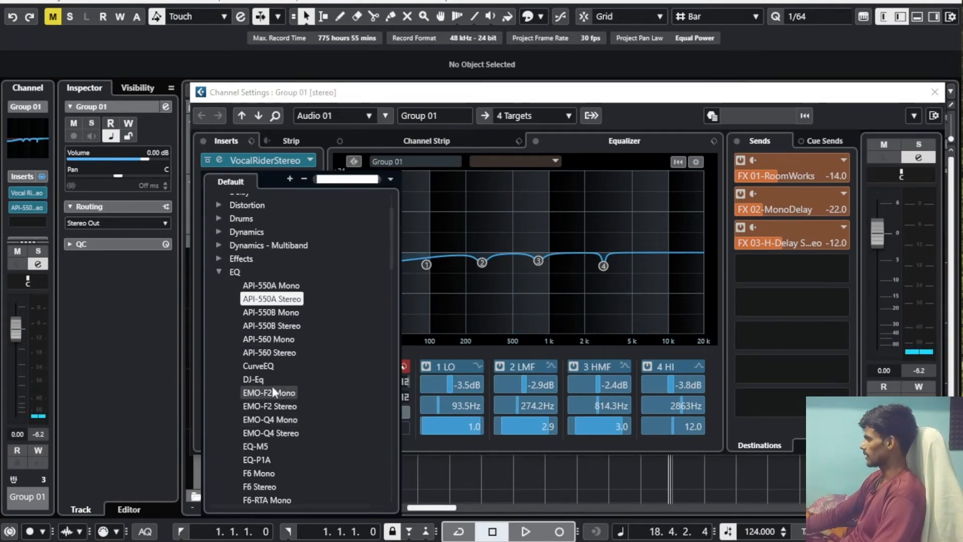
pyautogui.click(271, 350)
pyautogui.click(447, 294)
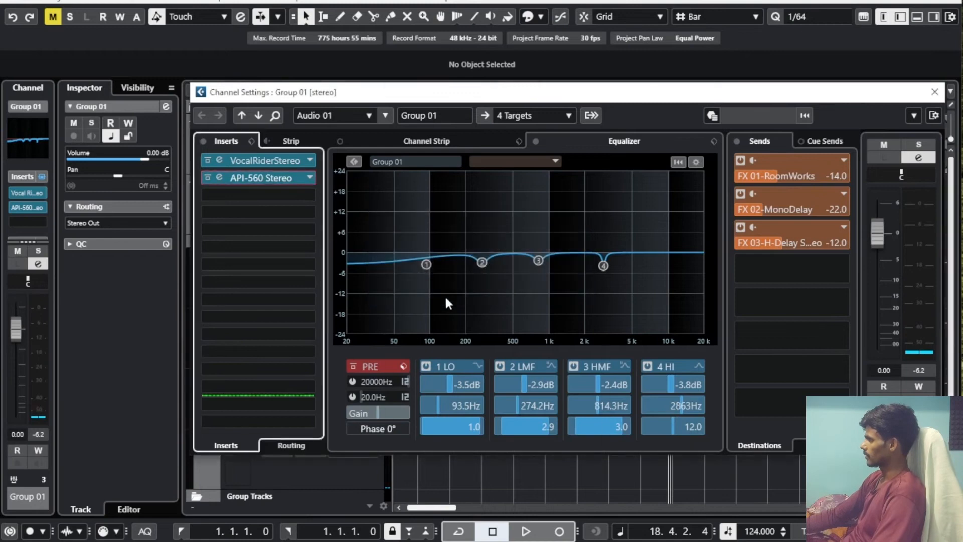
pyautogui.moveTo(502, 38); pyautogui.dragTo(458, 62)
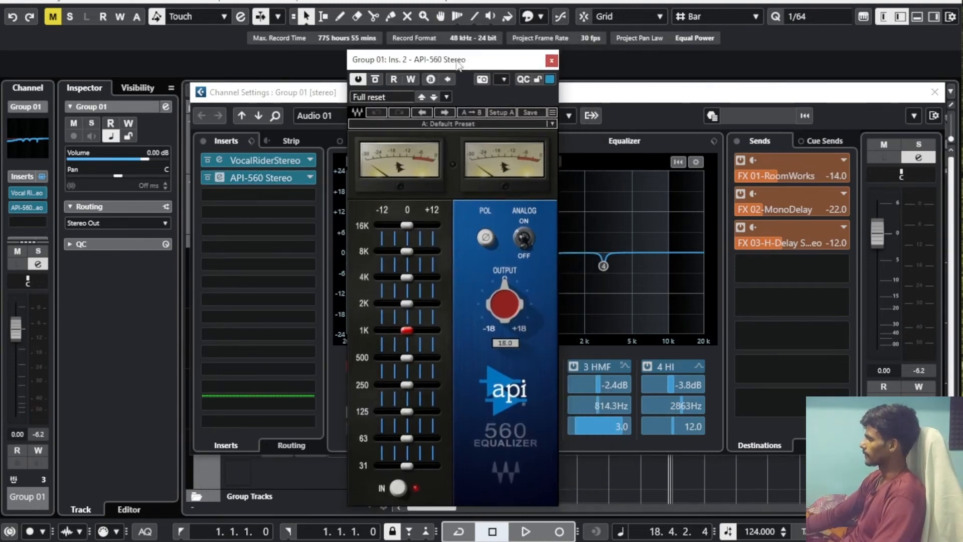
# Boost the API-560's 16K band during vocal playback and set its final gain to 4.
pyautogui.press('space')
pyautogui.moveTo(415, 222)
pyautogui.mouseDown()
pyautogui.moveTo(439, 223)
pyautogui.moveTo(420, 224)
pyautogui.mouseUp()
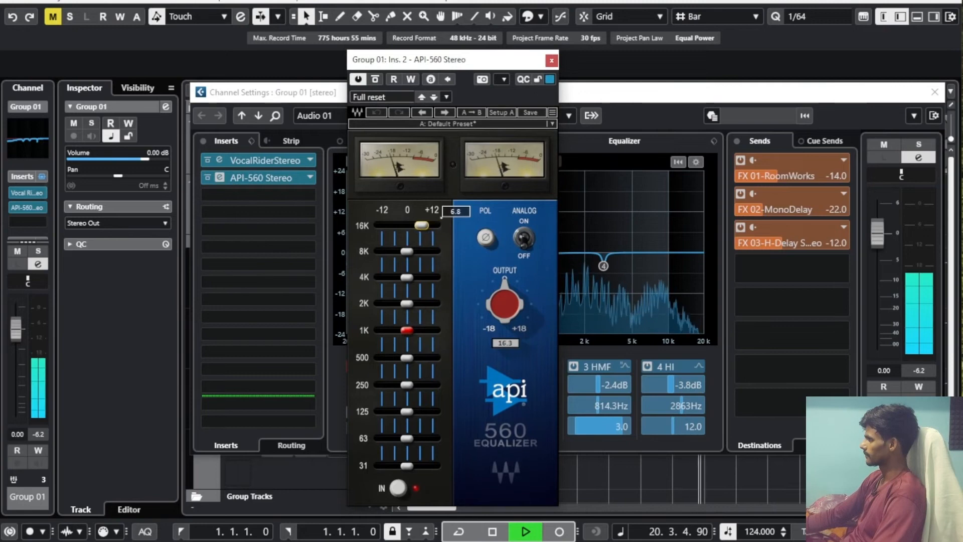
pyautogui.press('space')
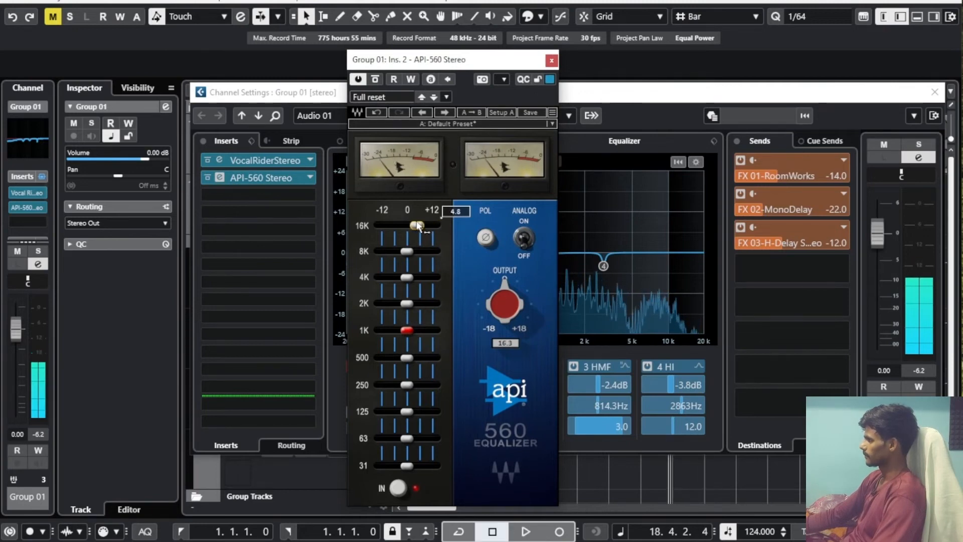
pyautogui.doubleClick(417, 225)
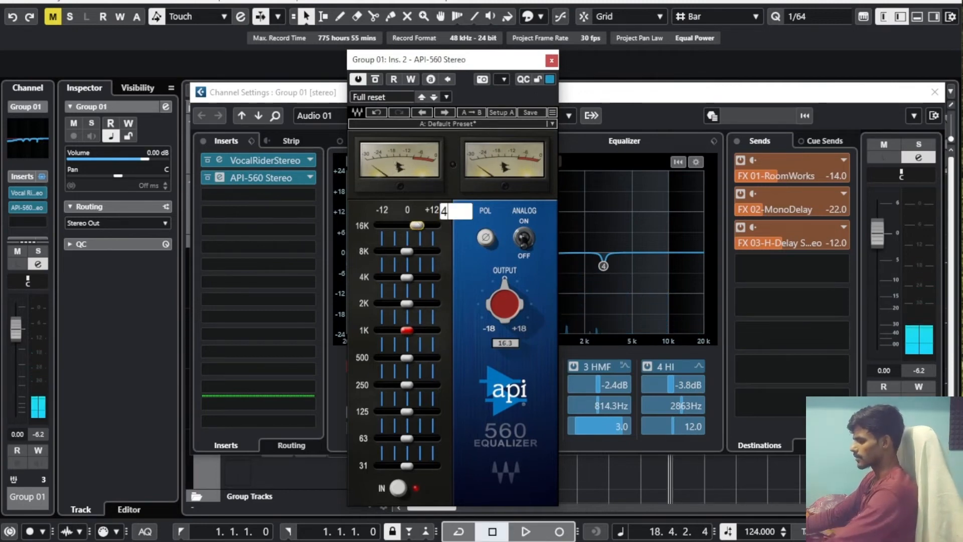
pyautogui.press('Return')
# Raise the API-560's 8K and 4K bands to about 3 each while listening to the vocal.
pyautogui.press('space')
pyautogui.moveTo(410, 252); pyautogui.dragTo(414, 276)
pyautogui.press('space')
pyautogui.press('space')
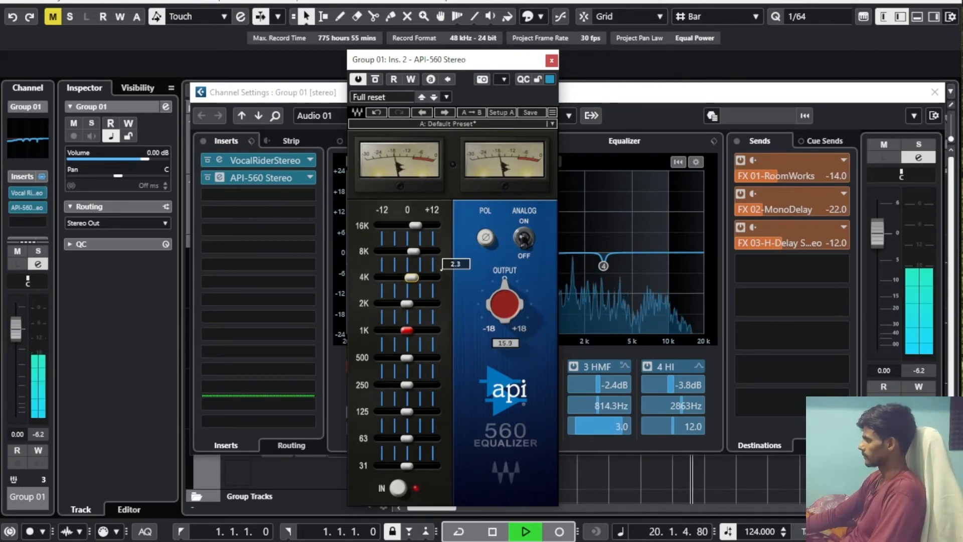
pyautogui.moveTo(412, 278); pyautogui.dragTo(413, 277)
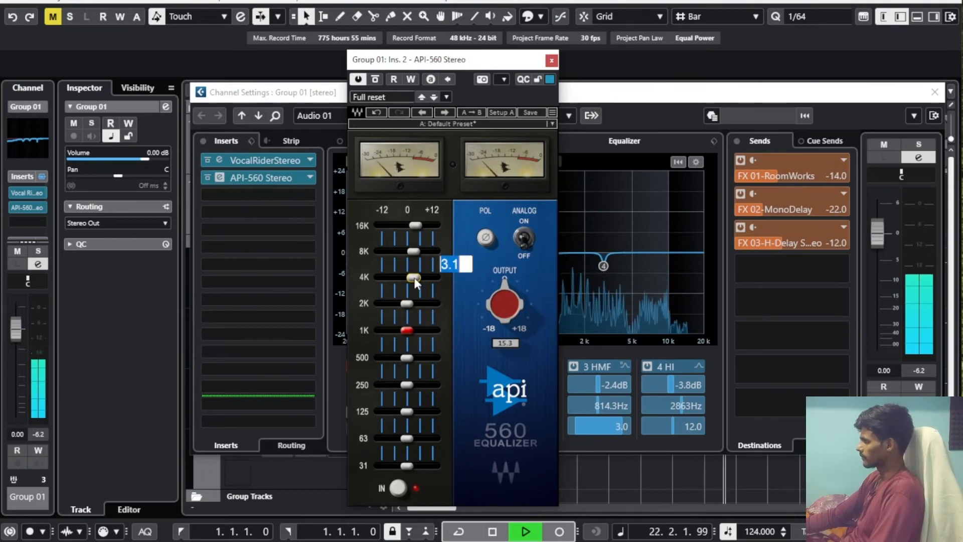
# Boost the API-560's 2K and 1K bands during playback and set both to 2.
pyautogui.moveTo(414, 278); pyautogui.dragTo(409, 303)
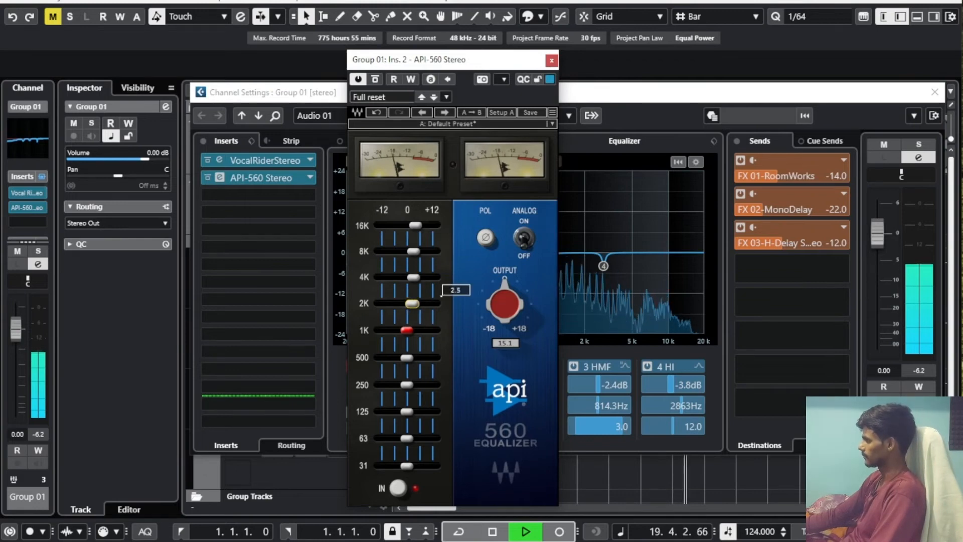
pyautogui.doubleClick(410, 304)
pyautogui.write('2')
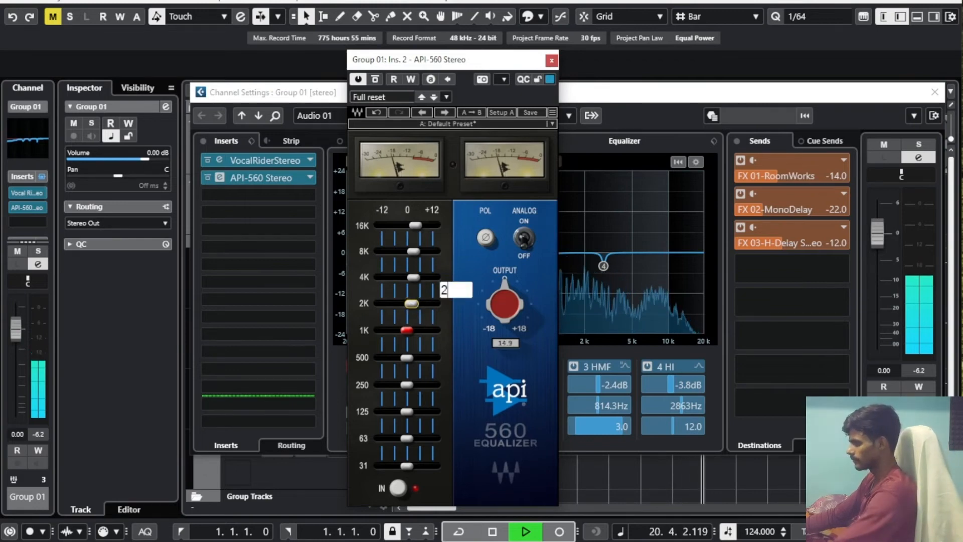
pyautogui.press('Return')
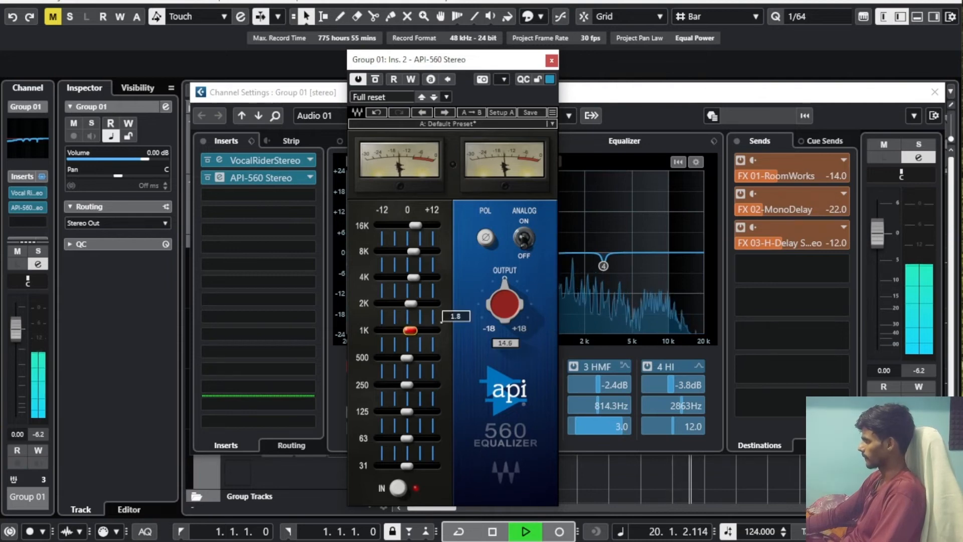
pyautogui.doubleClick(410, 333)
pyautogui.write('2')
pyautogui.press('Return')
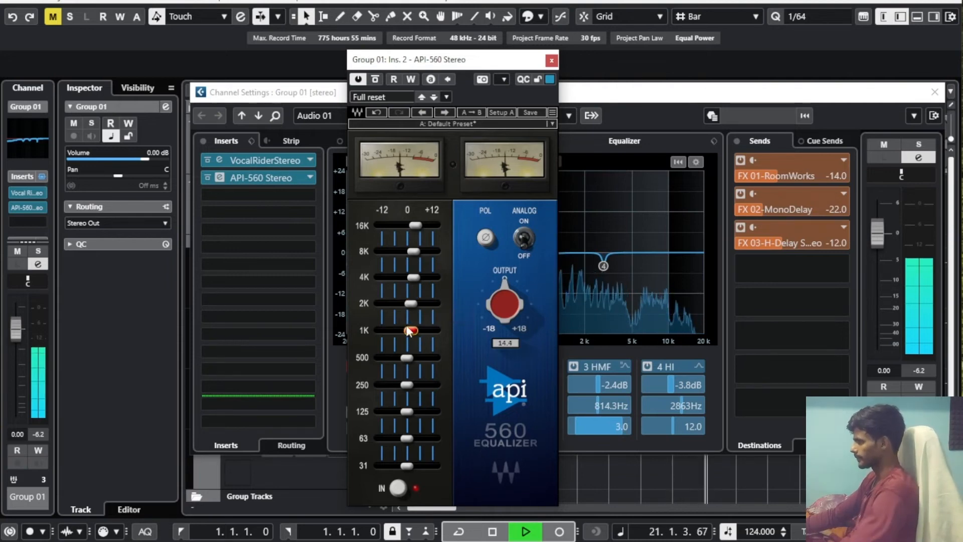
# Restart the vocal playback, audition a boost on the API-560's 500 Hz band and set it to 3.
pyautogui.press('space')
pyautogui.press('space')
pyautogui.moveTo(407, 357); pyautogui.dragTo(441, 349)
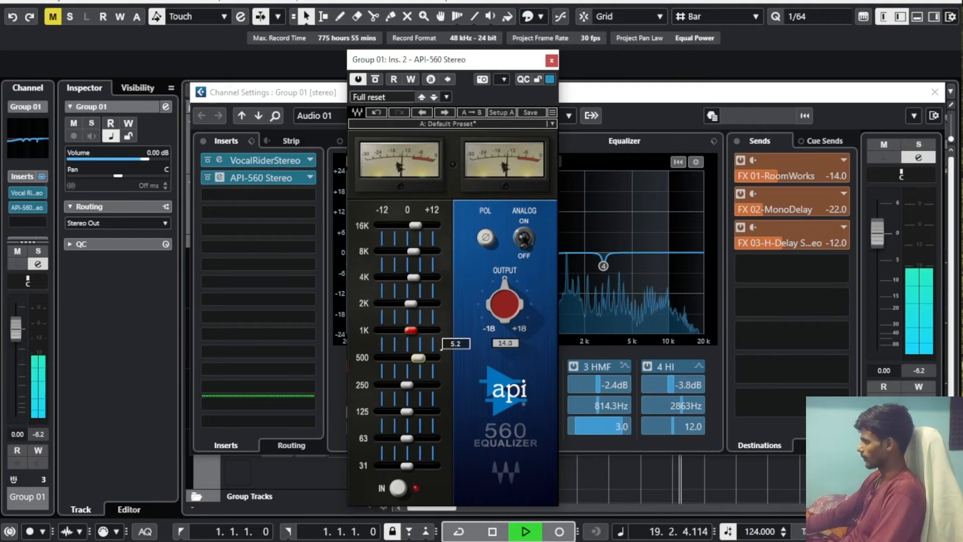
pyautogui.doubleClick(416, 358)
pyautogui.write('3')
pyautogui.press('Return')
# Raise the API-560's 250 Hz band to about 2 and set its 125 Hz band to 1 during playback.
pyautogui.press('space')
pyautogui.press('space')
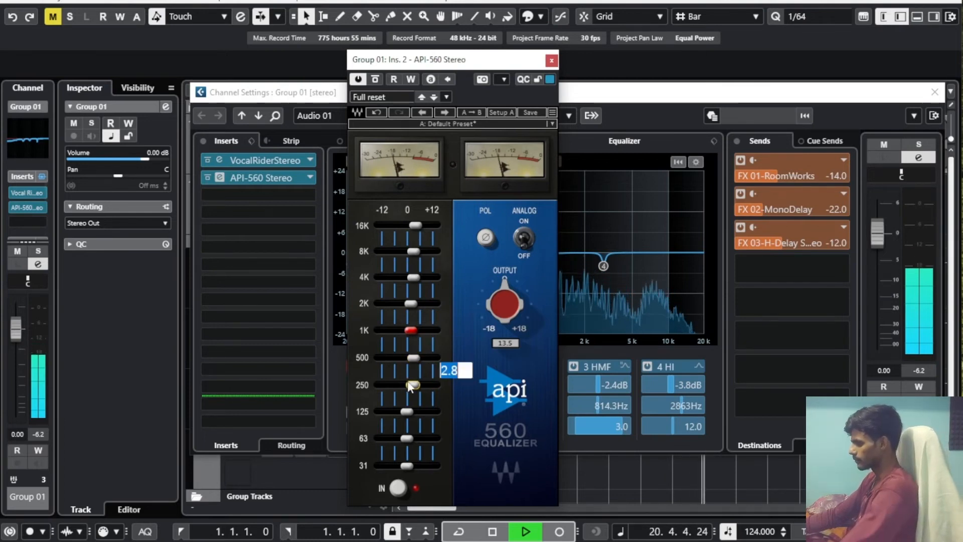
pyautogui.press('space')
pyautogui.press('space')
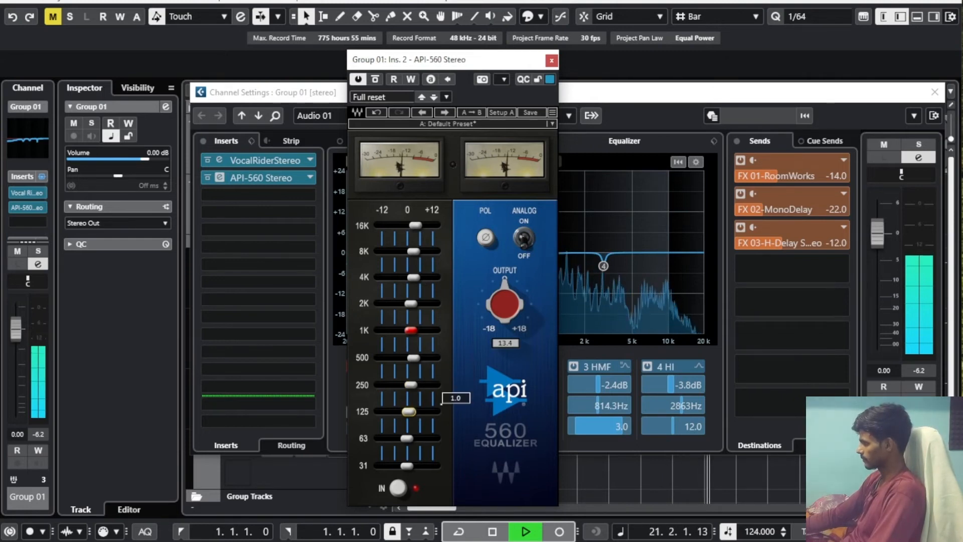
pyautogui.doubleClick(406, 412)
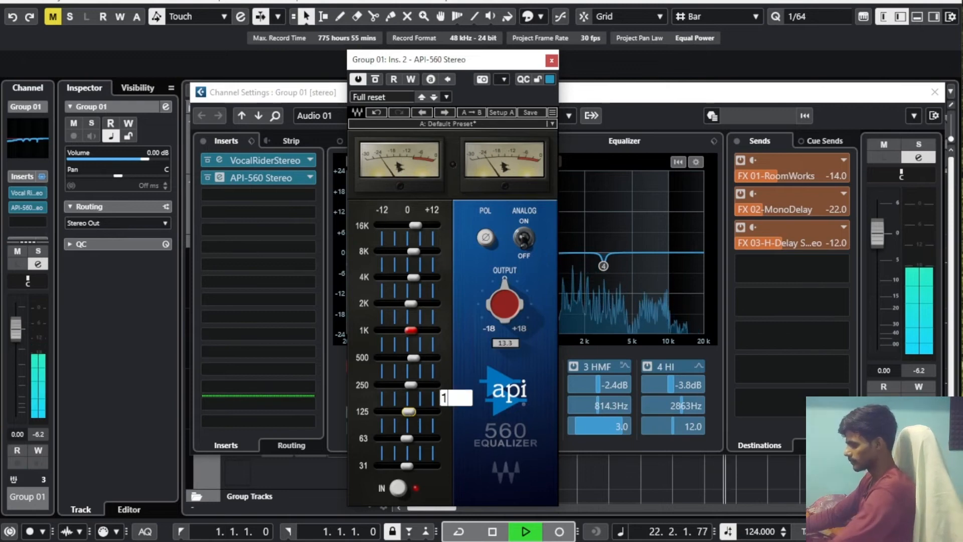
pyautogui.click(409, 422)
# Restart the vocal playback, audition a boost on the API-560's 63 Hz band and set it to 1.5.
pyautogui.press('space')
pyautogui.press('space')
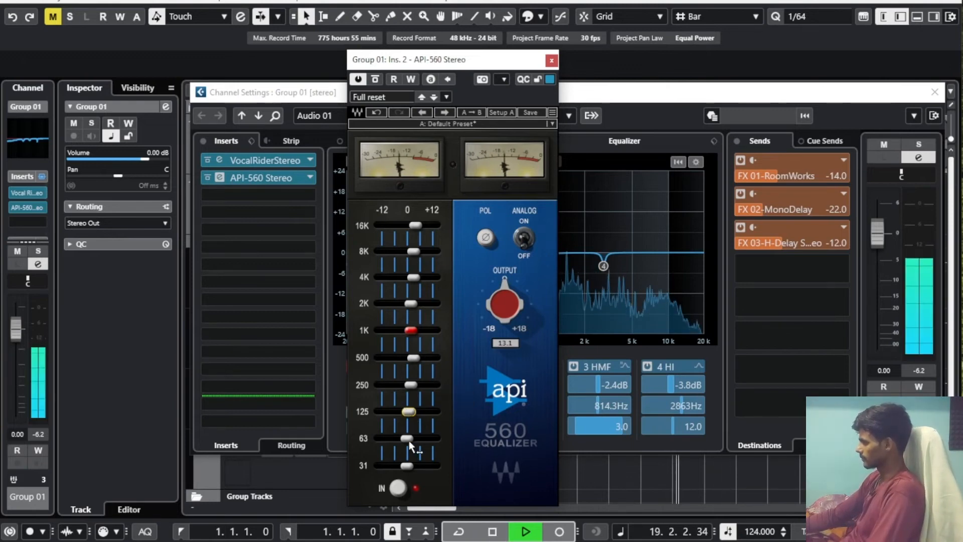
pyautogui.moveTo(408, 440); pyautogui.dragTo(413, 440)
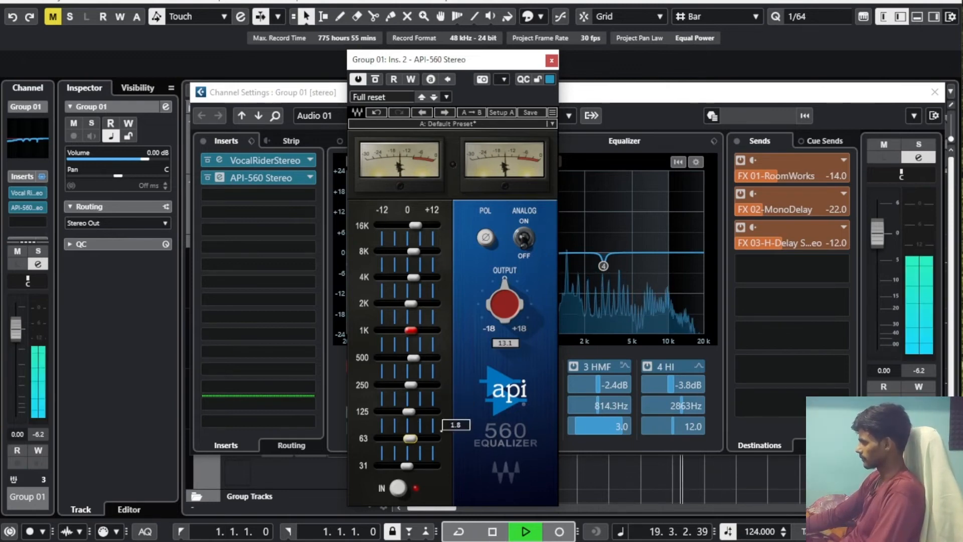
pyautogui.doubleClick(412, 443)
pyautogui.write('1.5')
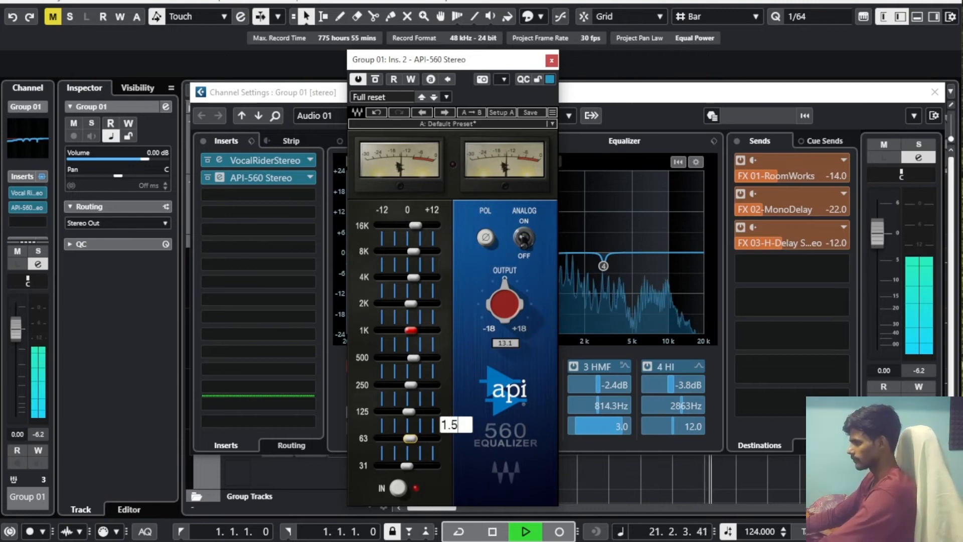
pyautogui.press('Return')
# Set the API-560's 31 Hz band to 1 and replay the vocal to audition the equalization.
pyautogui.press('space')
pyautogui.press('space')
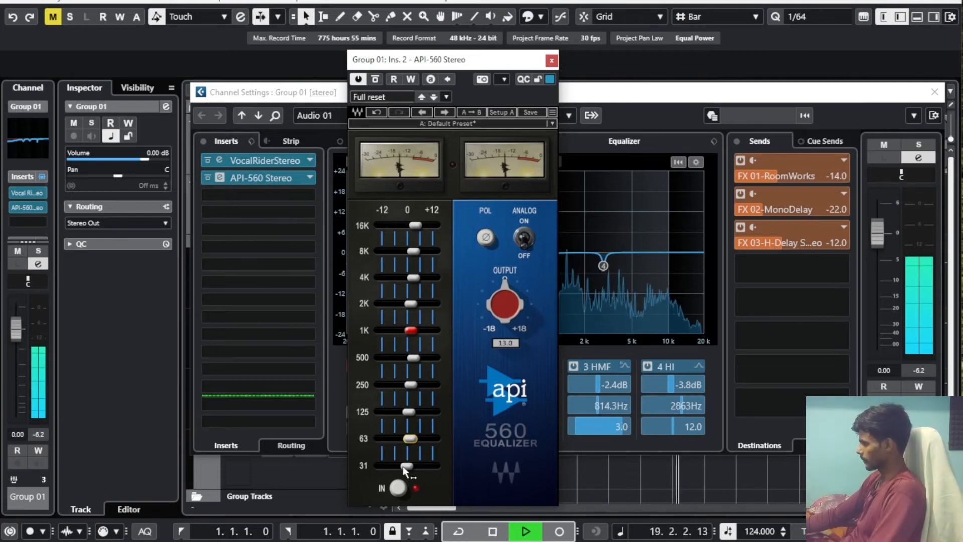
pyautogui.moveTo(403, 465); pyautogui.dragTo(407, 465)
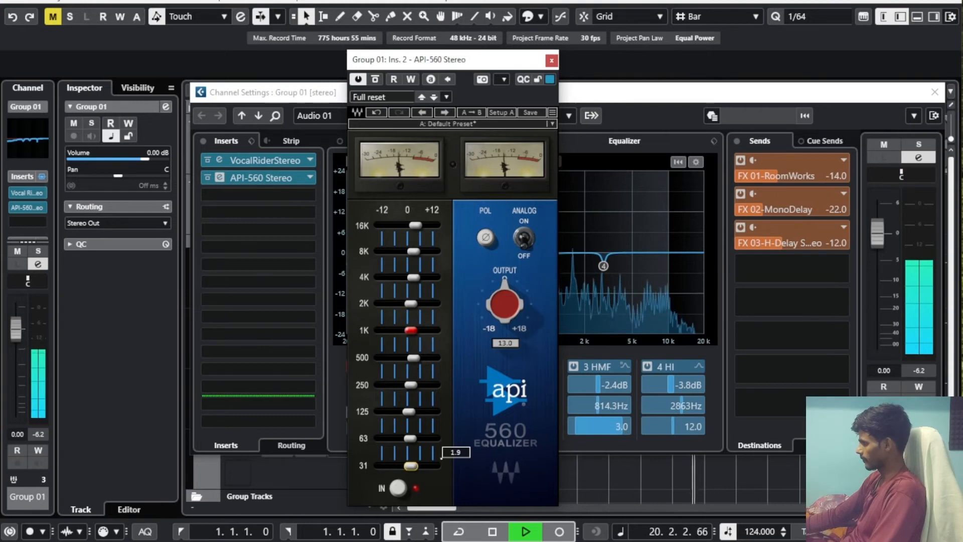
pyautogui.doubleClick(407, 468)
pyautogui.write('1')
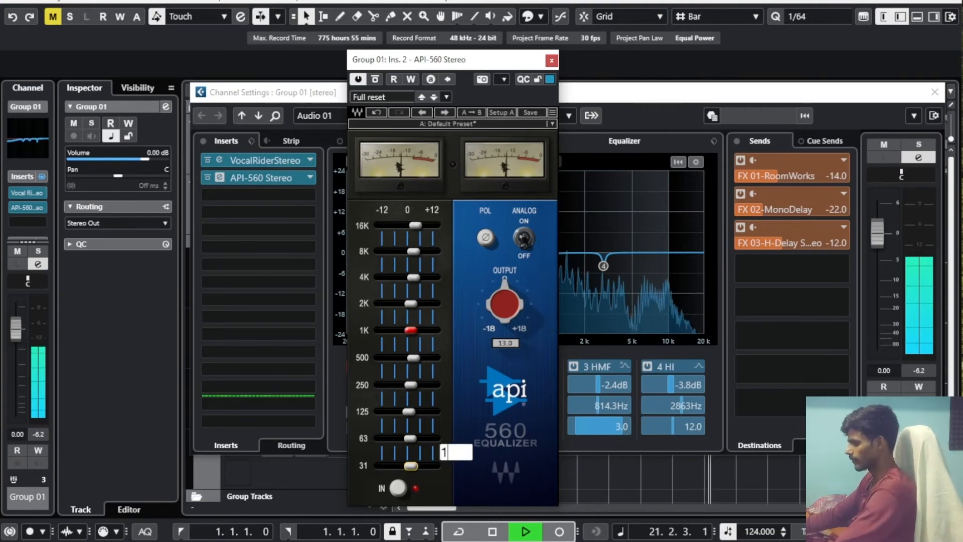
pyautogui.press('Return')
pyautogui.press('space')
pyautogui.press('space')
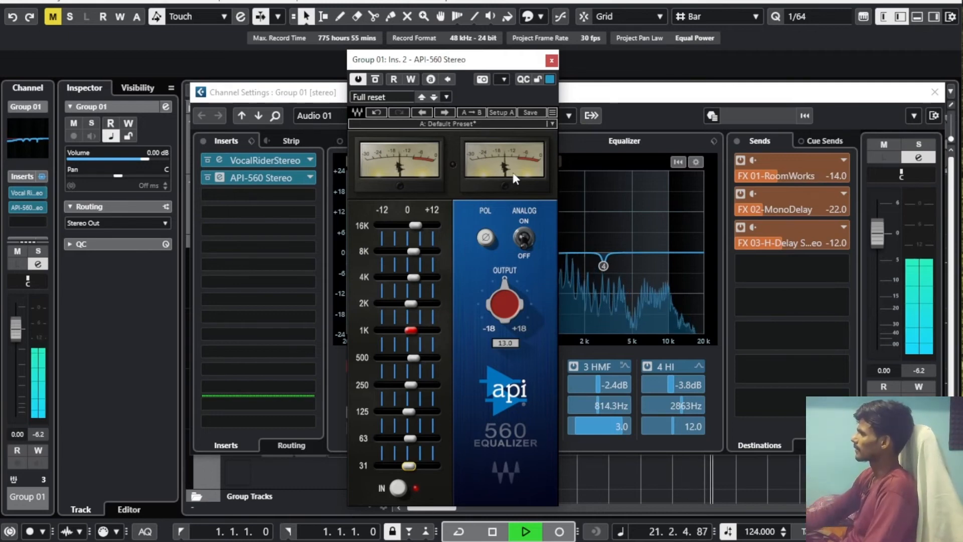
# Reset Group 01's peak meter, replay the vocal to check its level, and close the API-560 Stereo window.
pyautogui.click(922, 373)
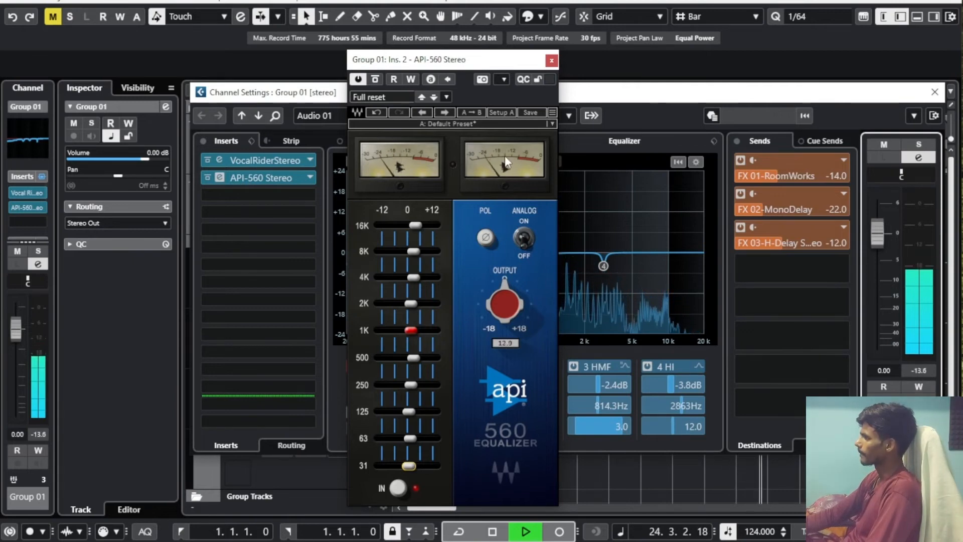
pyautogui.press('space')
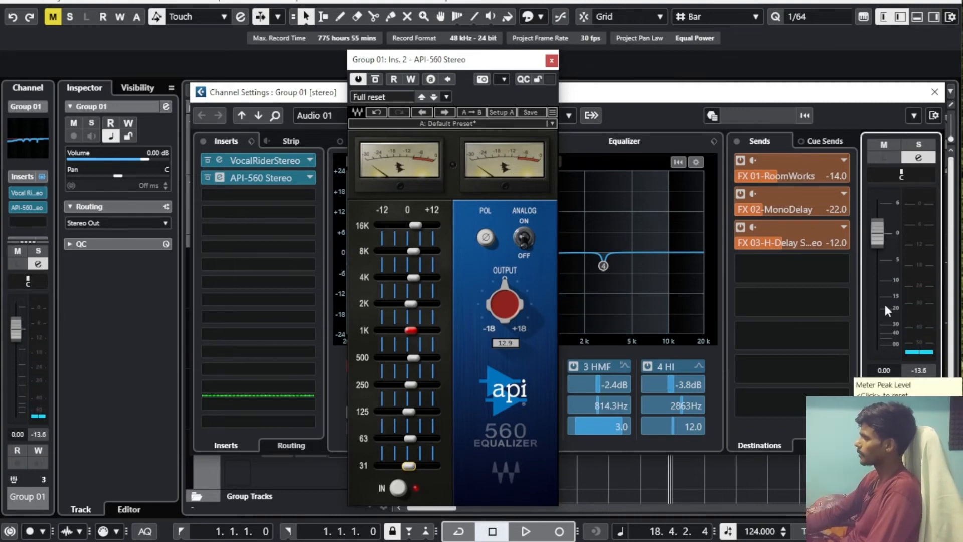
pyautogui.press('space')
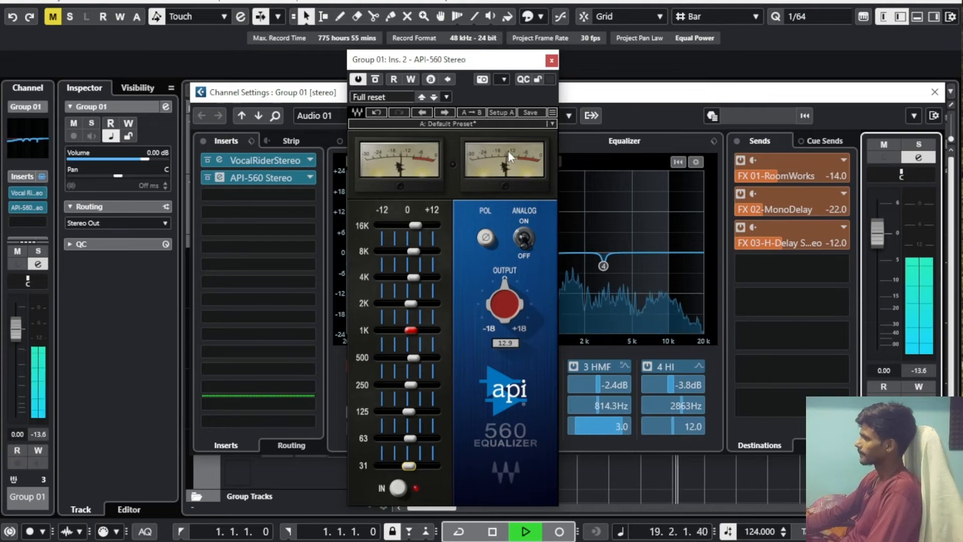
pyautogui.click(917, 371)
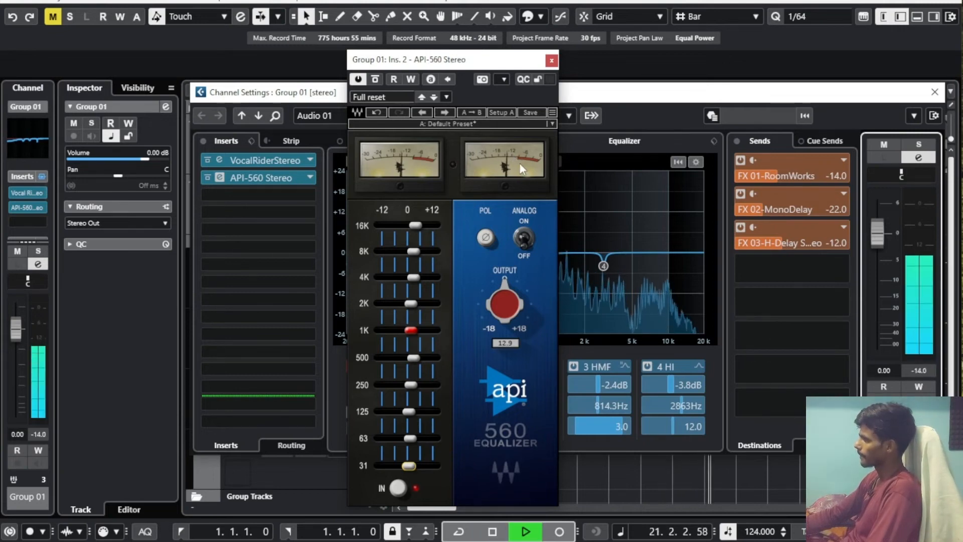
pyautogui.press('space')
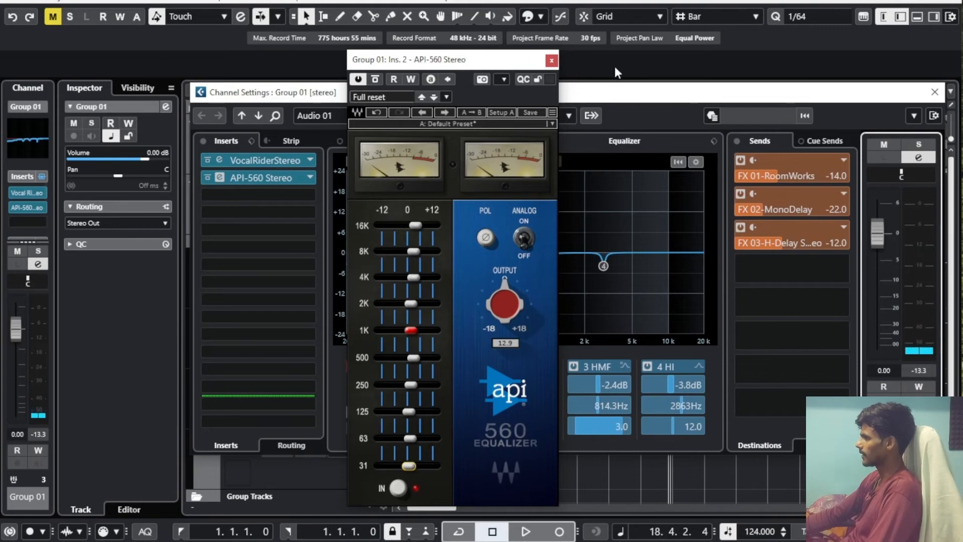
pyautogui.click(551, 61)
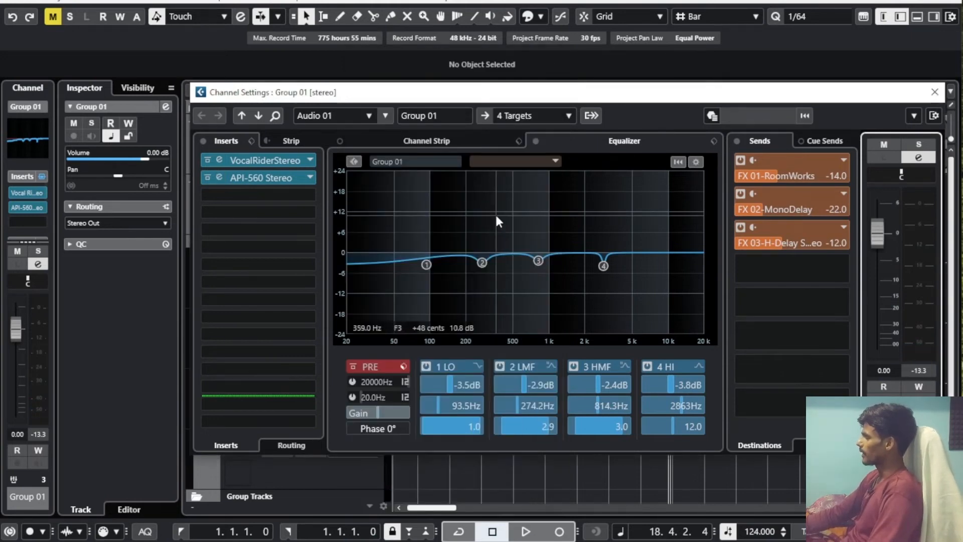
# Insert the SSLGChannel Stereo plug-in in Group 01's third insert slot and start playback with its window placed over the channel settings.
pyautogui.press('space')
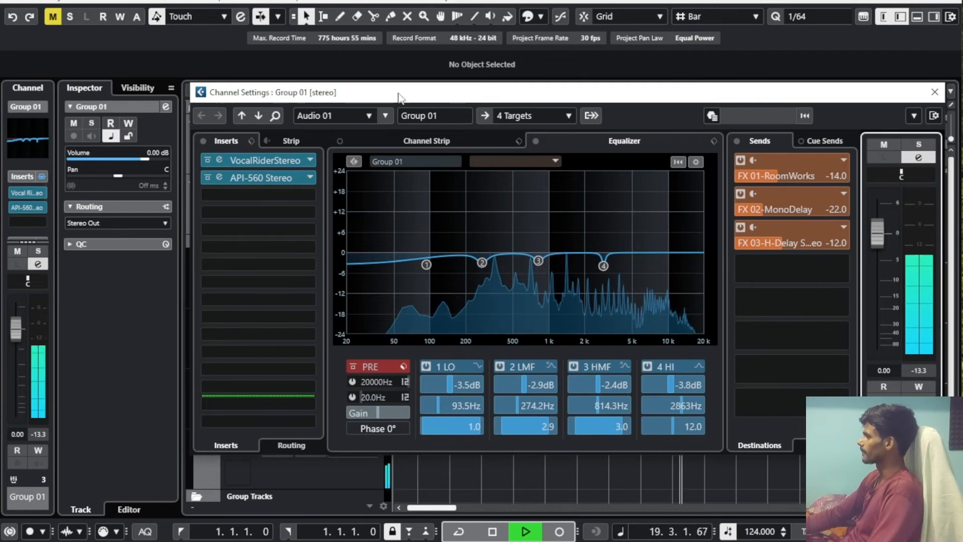
pyautogui.press('space')
pyautogui.moveTo(414, 97); pyautogui.dragTo(421, 92)
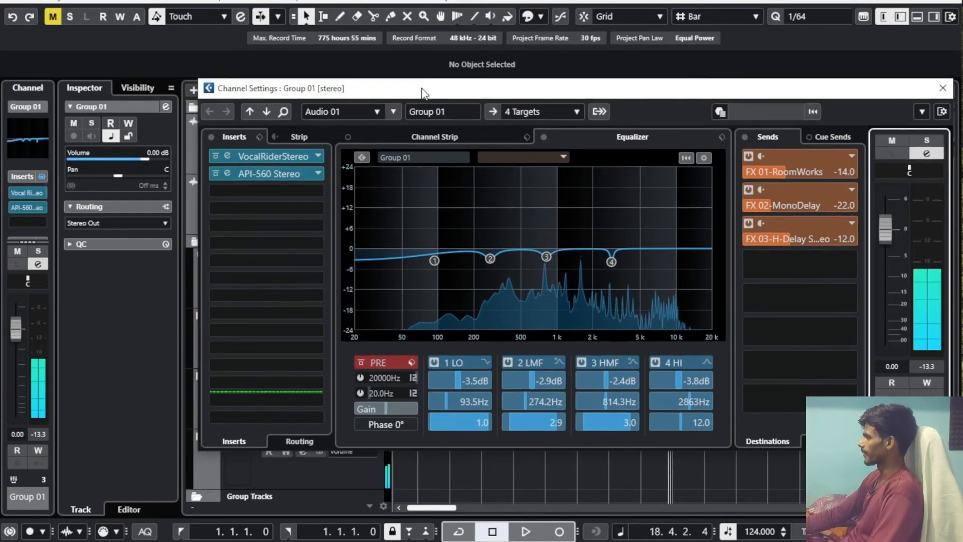
pyautogui.click(293, 186)
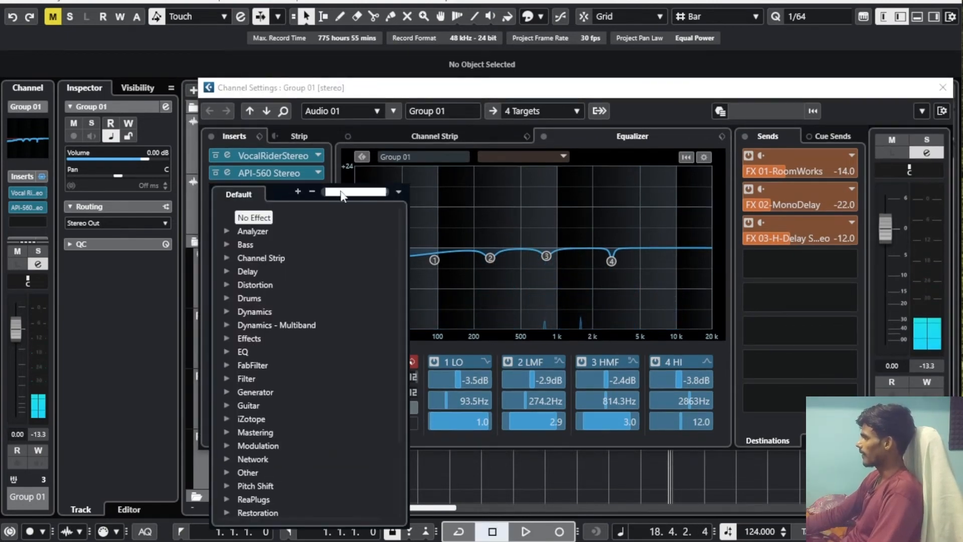
pyautogui.write('ssl')
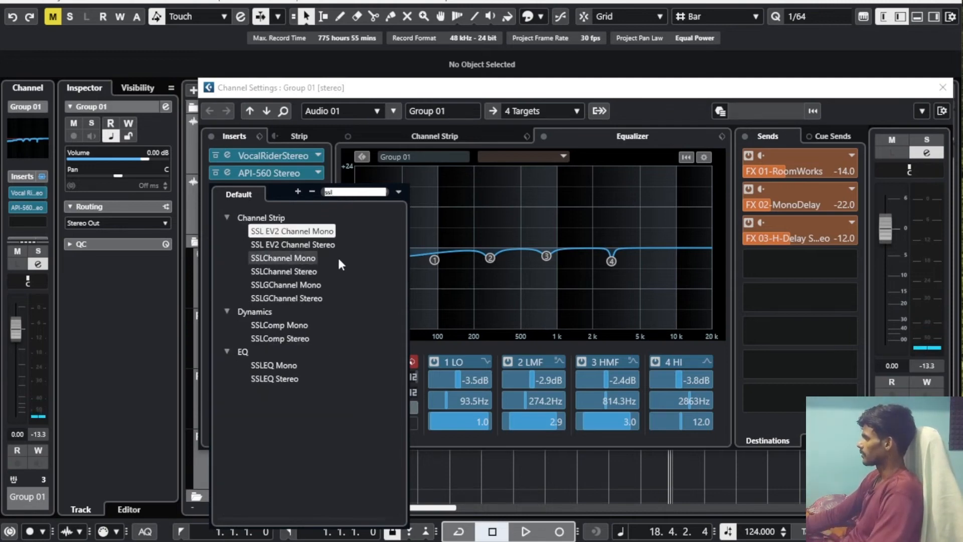
pyautogui.click(283, 299)
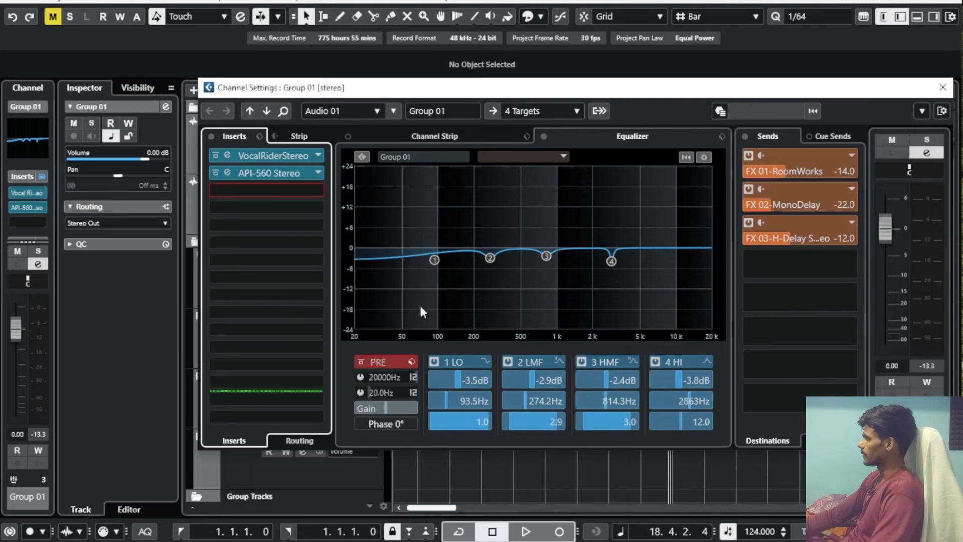
pyautogui.moveTo(517, 44); pyautogui.dragTo(448, 54)
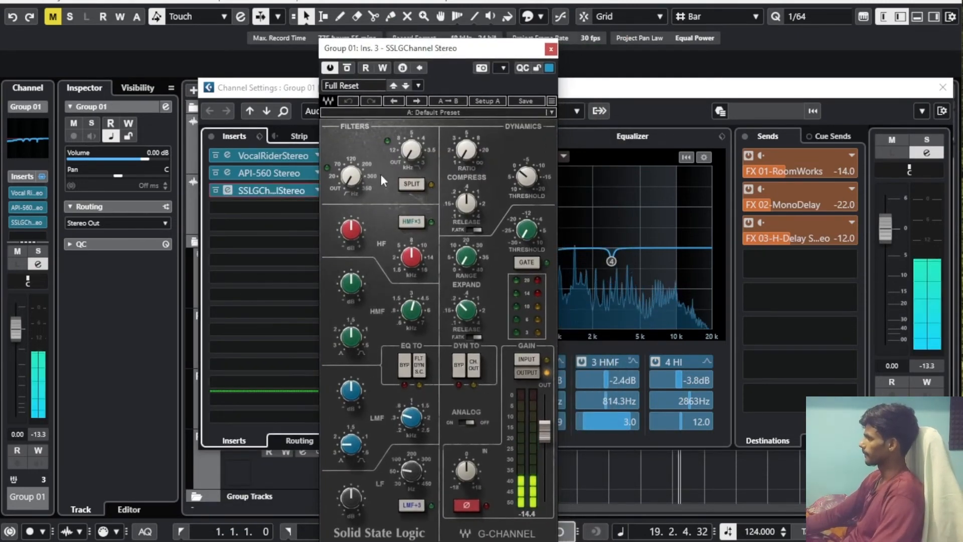
# Set the SSL G-Channel's high-pass filter to 80 Hz and restart the vocal playback.
pyautogui.moveTo(362, 164); pyautogui.dragTo(350, 177)
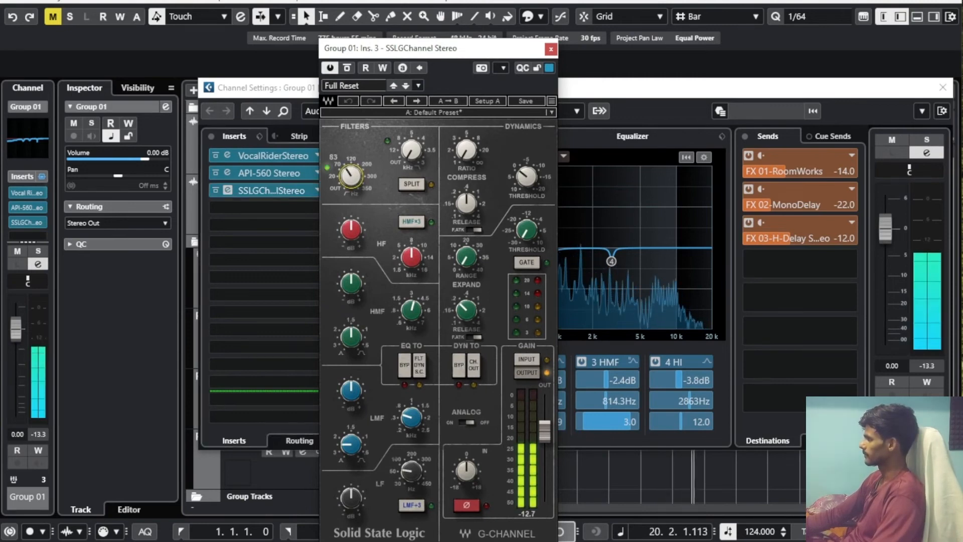
pyautogui.press('space')
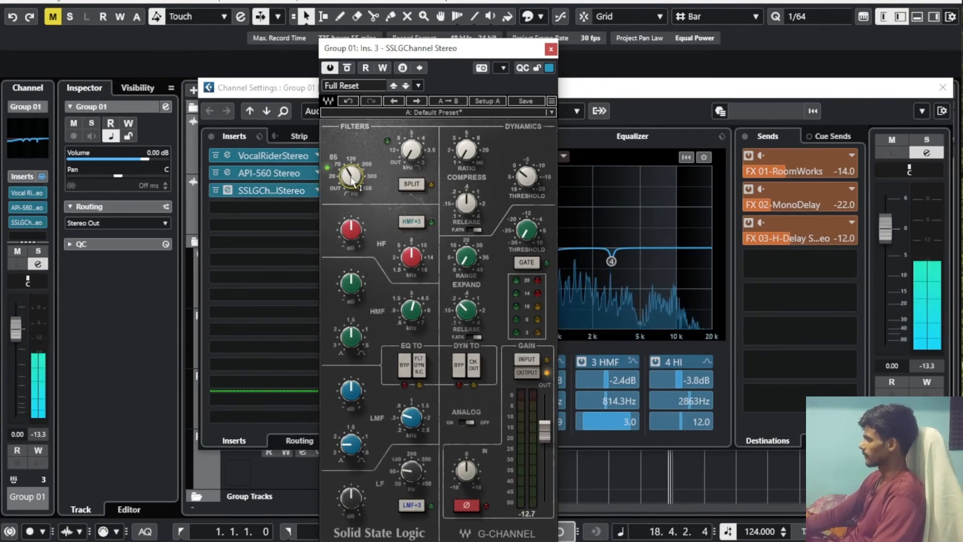
pyautogui.doubleClick(334, 157)
pyautogui.write('5')
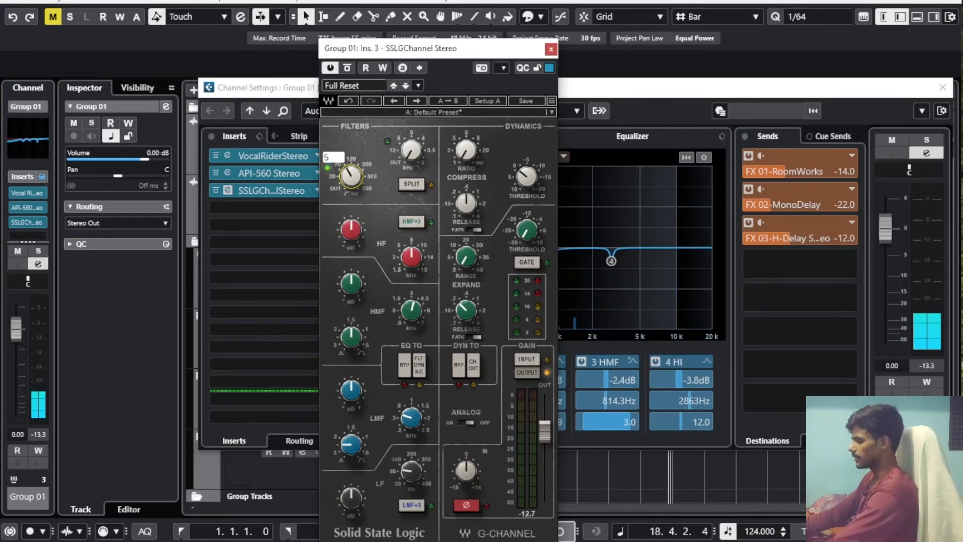
pyautogui.press('BackSpace')
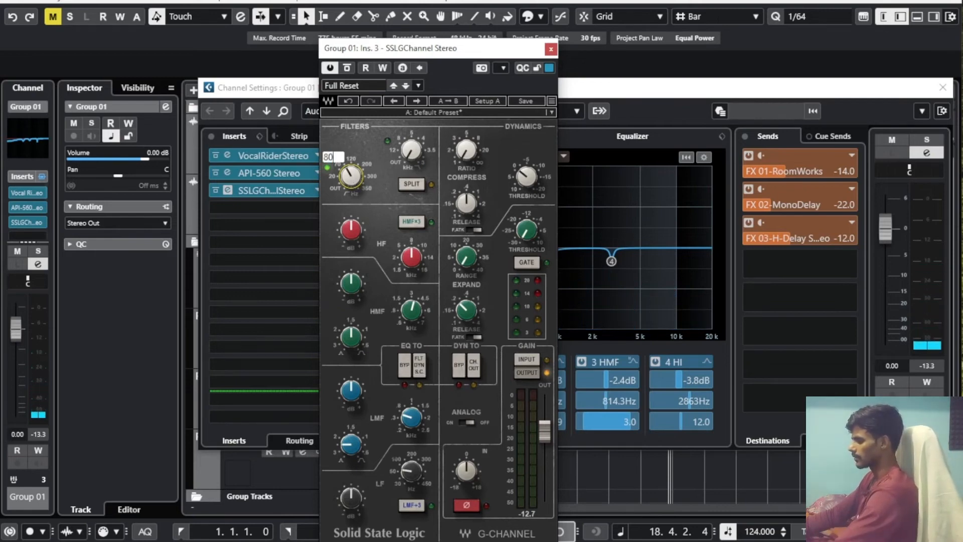
pyautogui.write('80')
pyautogui.press('Return')
pyautogui.press('space')
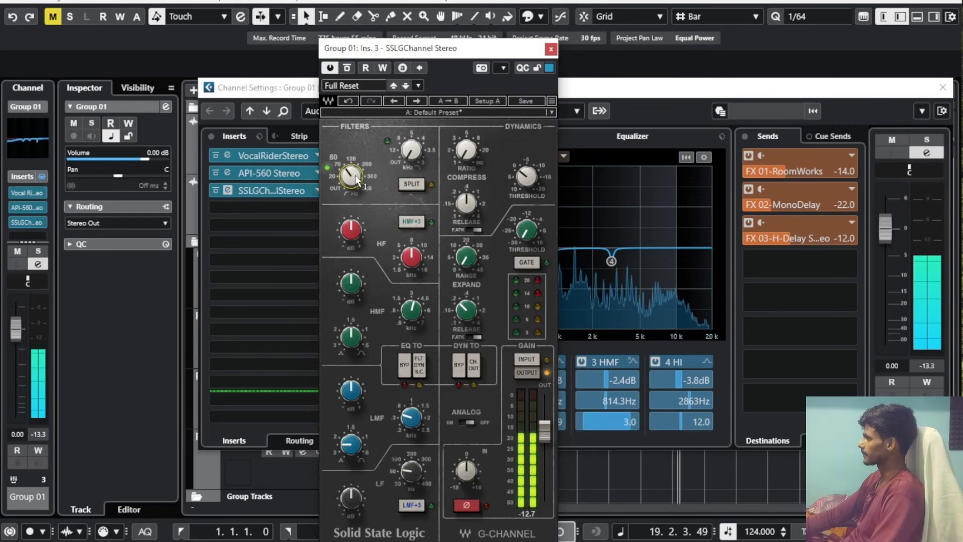
# Boost the SSL G-Channel's HF gain slightly and set the HF frequency to about 8.4 kHz during playback.
pyautogui.moveTo(408, 155); pyautogui.dragTo(402, 220)
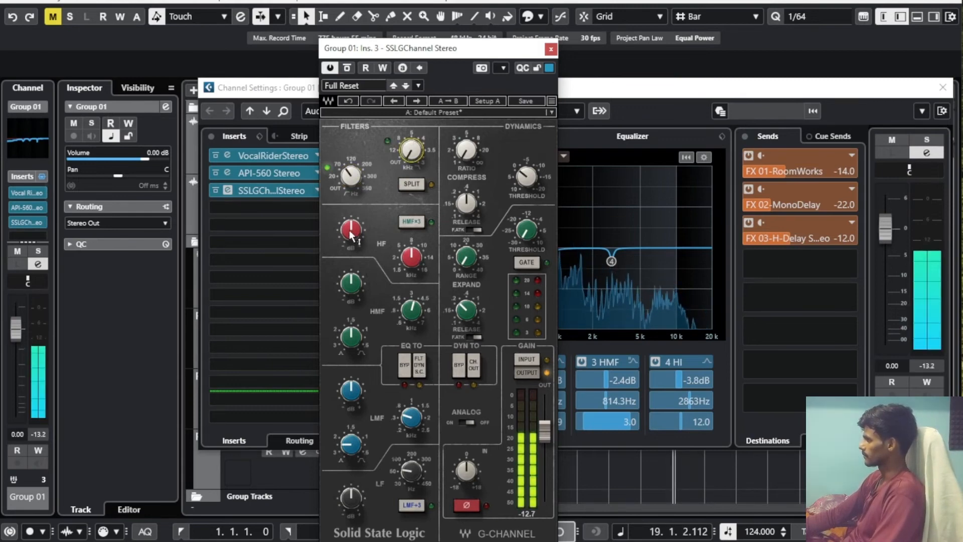
pyautogui.moveTo(351, 230); pyautogui.dragTo(351, 193)
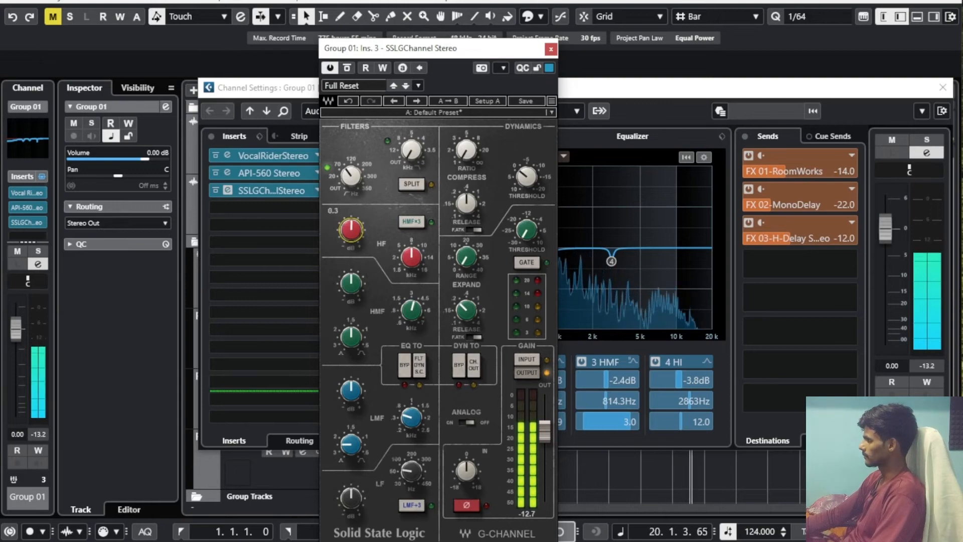
pyautogui.moveTo(351, 231); pyautogui.dragTo(351, 233)
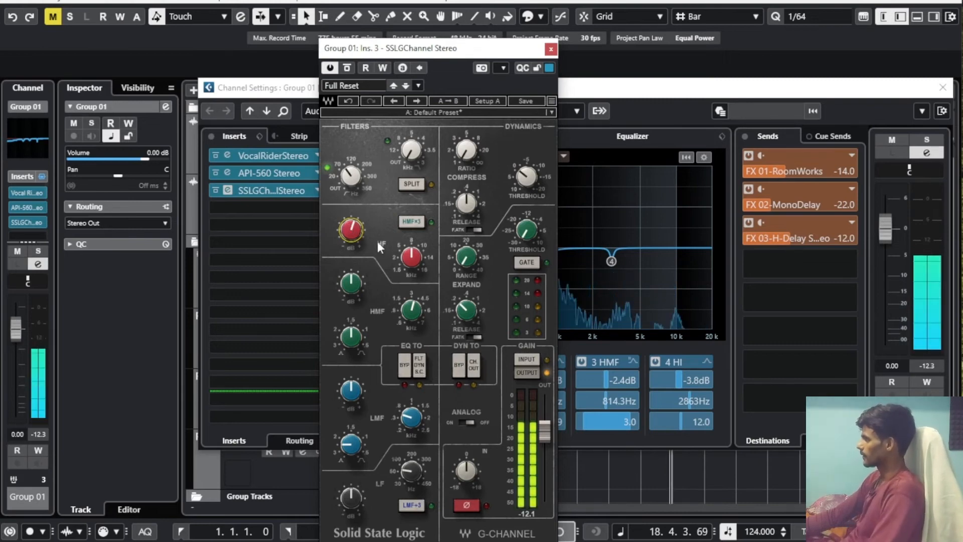
pyautogui.moveTo(412, 257)
pyautogui.moveTo(411, 256)
pyautogui.mouseDown()
pyautogui.moveTo(411, 291)
pyautogui.moveTo(411, 256)
pyautogui.mouseUp()
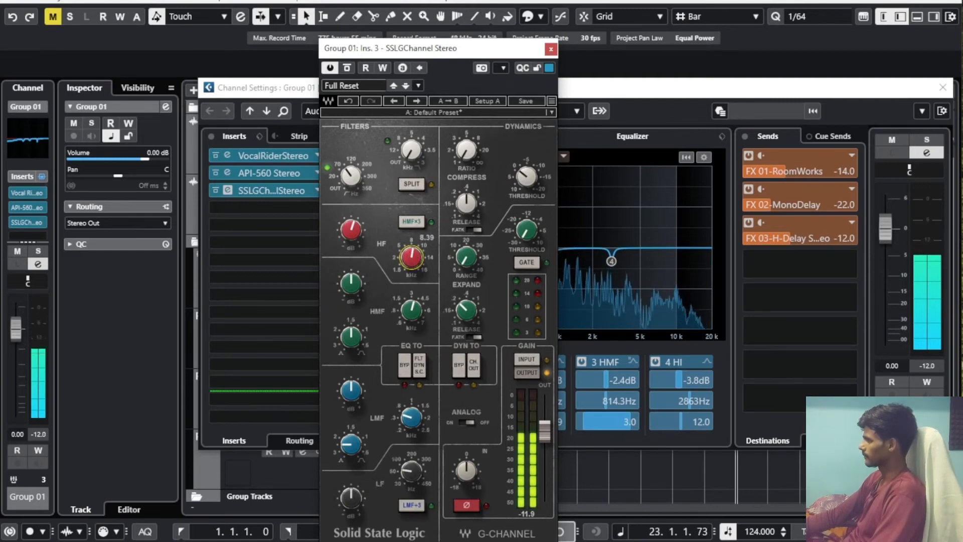
pyautogui.moveTo(410, 257); pyautogui.dragTo(411, 258)
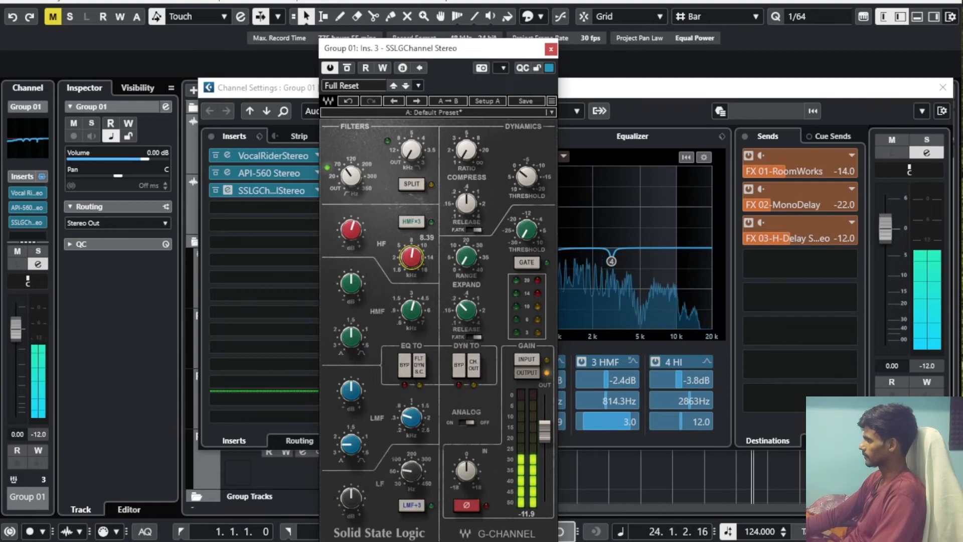
# Audition a boost on the SSL G-Channel's HMF gain during playback and settle on a slight boost.
pyautogui.click(351, 282)
pyautogui.moveTo(351, 282); pyautogui.dragTo(351, 301)
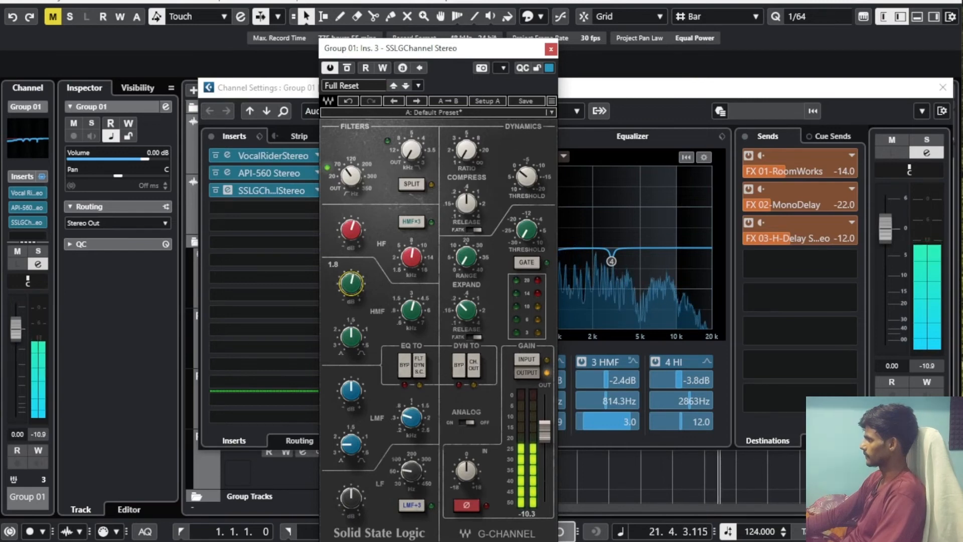
pyautogui.moveTo(351, 283); pyautogui.dragTo(351, 284)
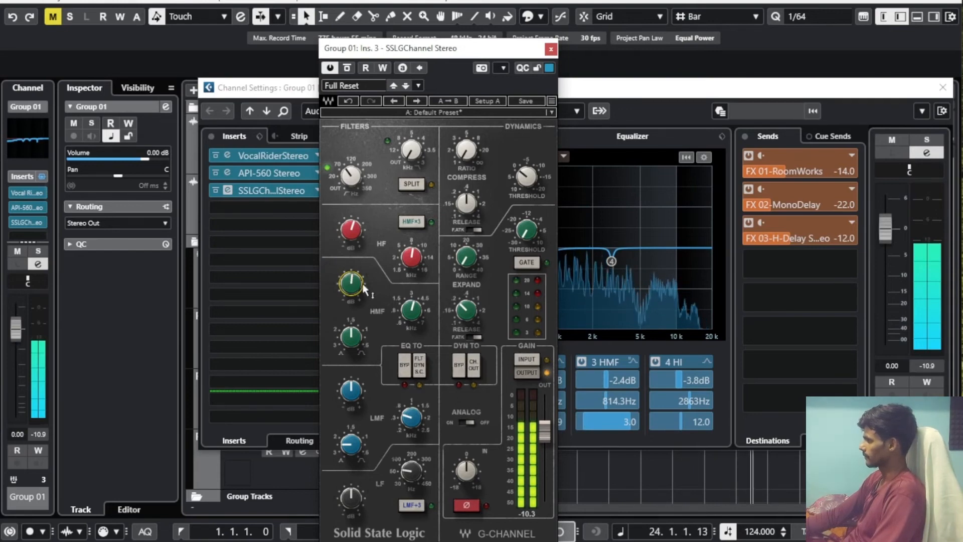
# Sweep the HMF frequency during playback, stop the playback and set the frequency to 3.5 kHz.
pyautogui.moveTo(415, 319)
pyautogui.mouseDown()
pyautogui.moveTo(412, 331)
pyautogui.moveTo(411, 307)
pyautogui.mouseUp()
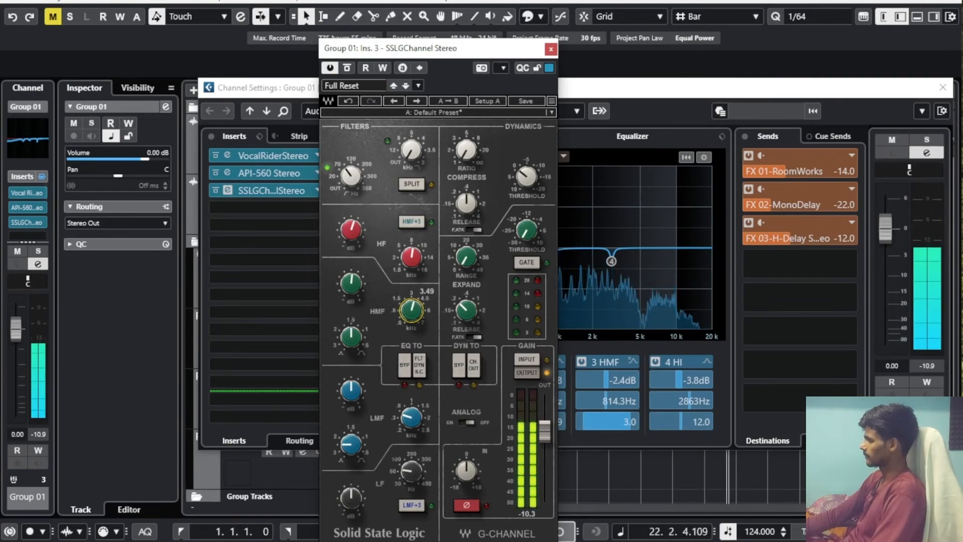
pyautogui.press('space')
pyautogui.doubleClick(408, 306)
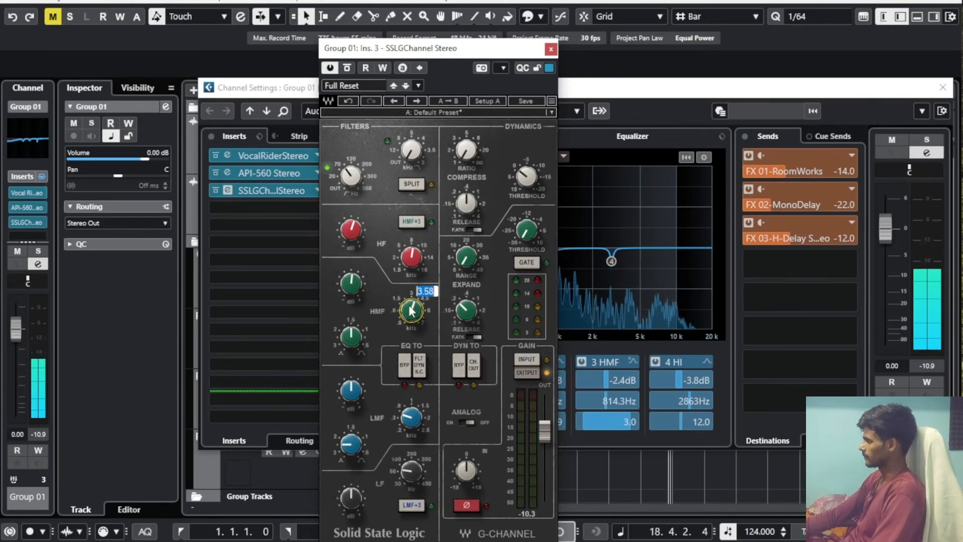
pyautogui.write('3.5')
pyautogui.press('Return')
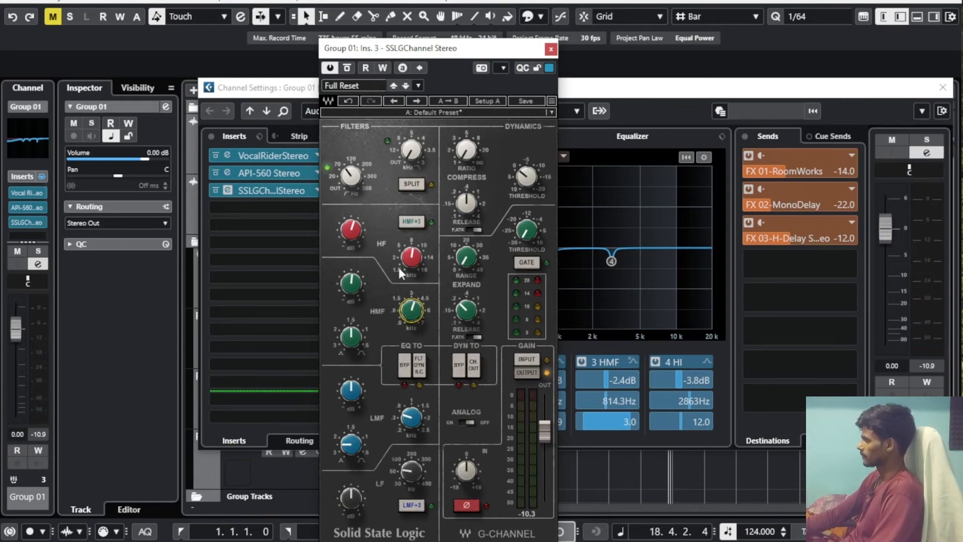
# Audition different HMF bandwidth settings on the vocal, trying 2, and settle at about 1.5.
pyautogui.press('space')
pyautogui.moveTo(353, 339)
pyautogui.mouseDown()
pyautogui.moveTo(353, 326)
pyautogui.moveTo(351, 342)
pyautogui.mouseUp()
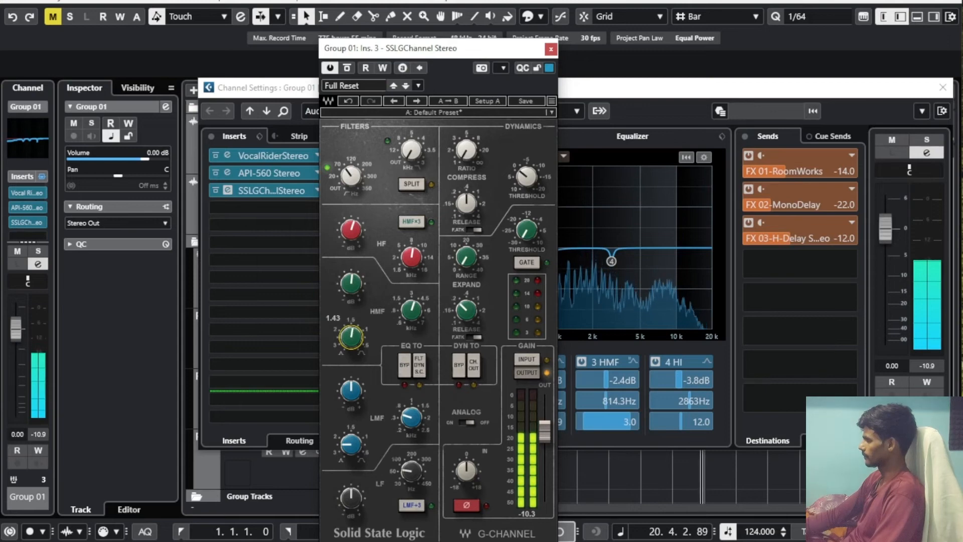
pyautogui.press('space')
pyautogui.write('2')
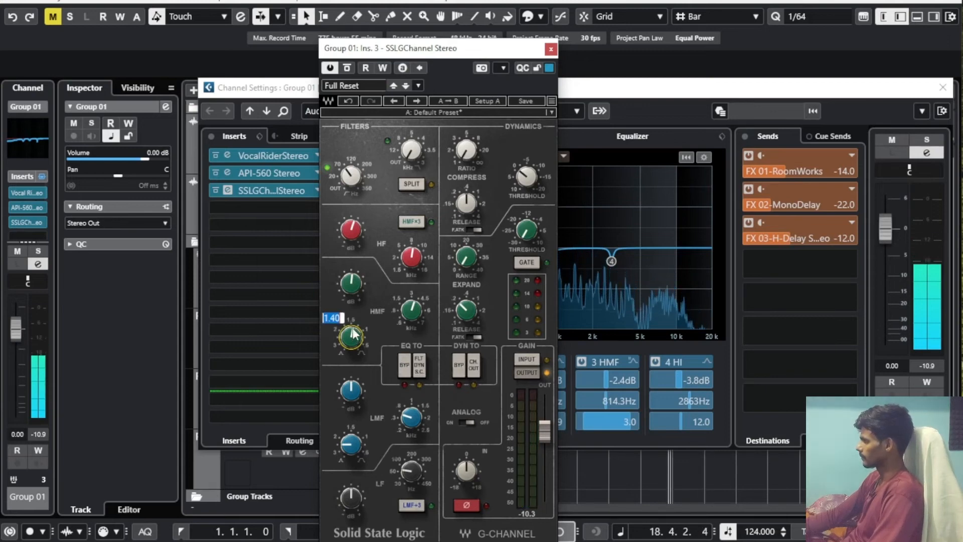
pyautogui.press('Return')
pyautogui.press('space')
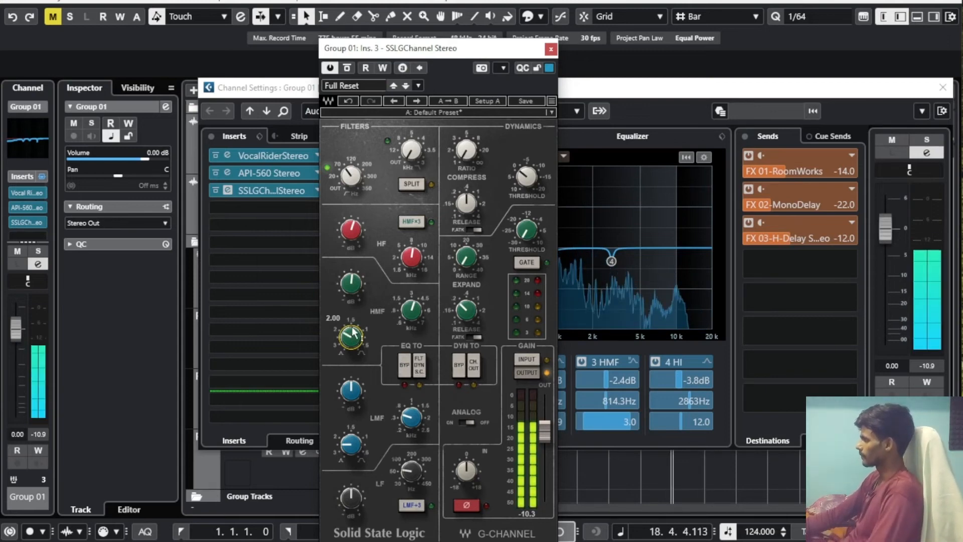
pyautogui.moveTo(351, 337); pyautogui.dragTo(351, 341)
pyautogui.press('space')
# Play the vocal and toggle the SSL G-Channel's EQ bypass repeatedly to compare the sound, leaving the EQ active.
pyautogui.press('space')
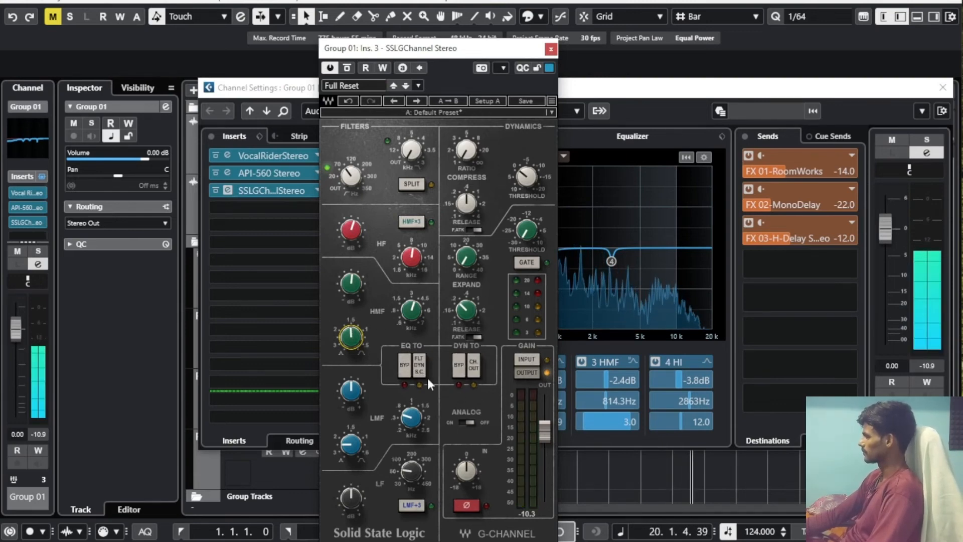
pyautogui.click(405, 366)
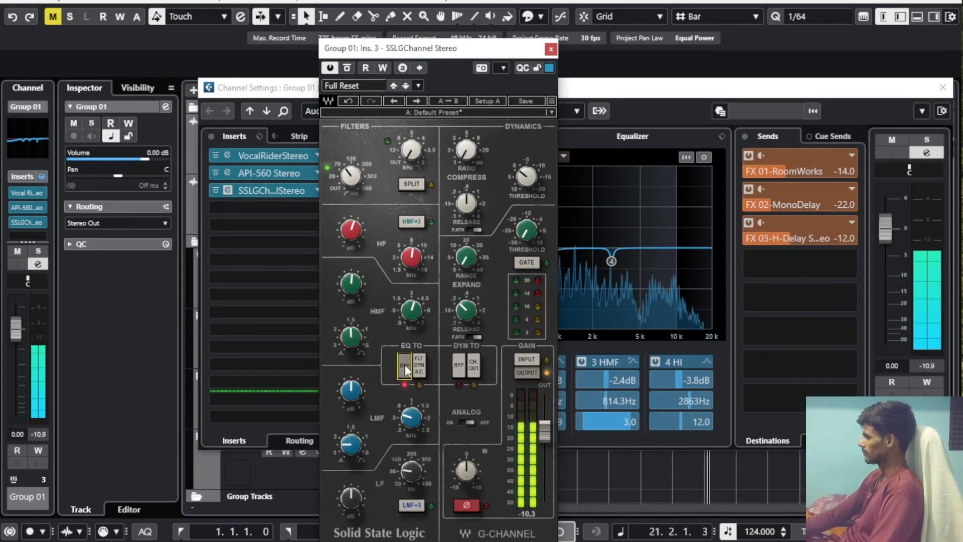
pyautogui.click(405, 370)
pyautogui.click(405, 370)
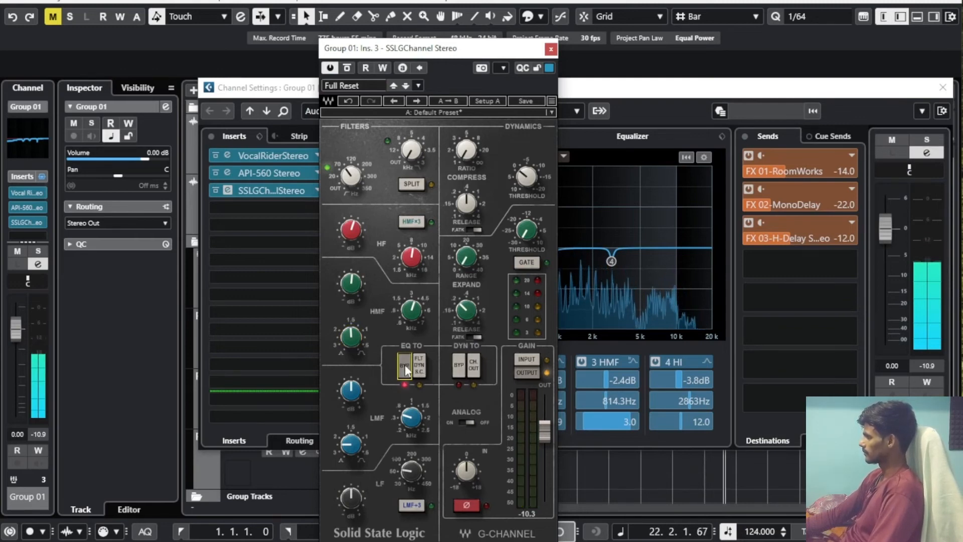
pyautogui.click(404, 366)
pyautogui.click(404, 366)
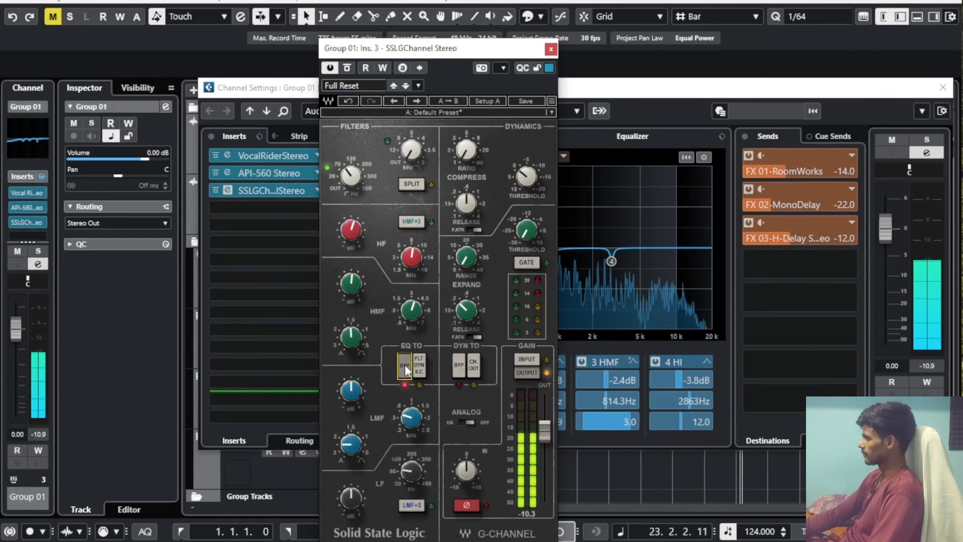
pyautogui.click(405, 369)
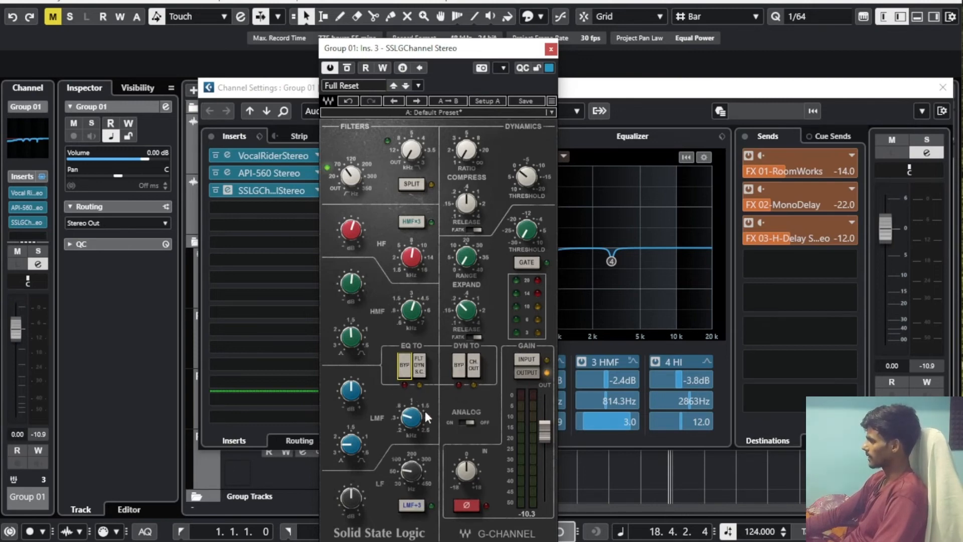
# Close the SSL G-Channel plug-in, search the effects for a stereo enhancer and load StereoEnhancer in Group 01's fourth insert slot.
pyautogui.press('space')
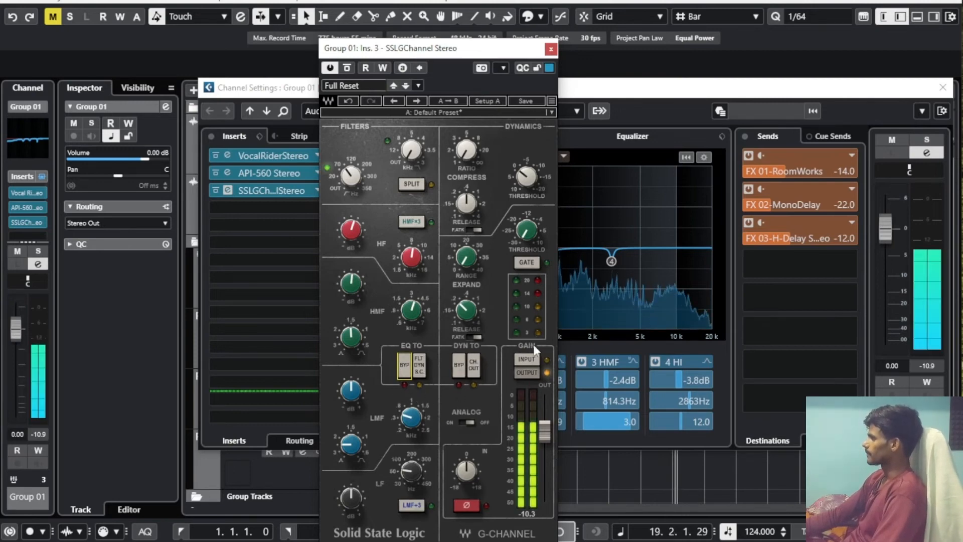
pyautogui.click(551, 50)
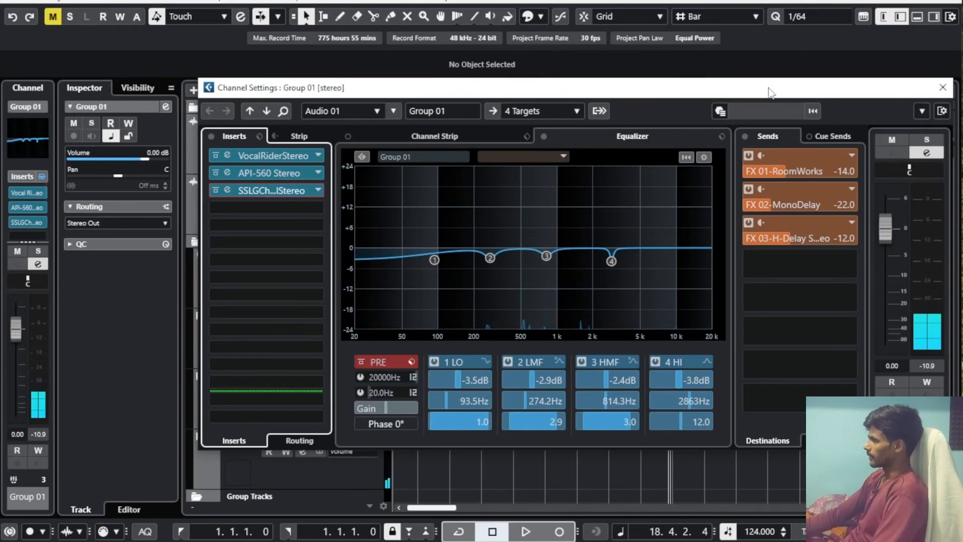
pyautogui.click(263, 207)
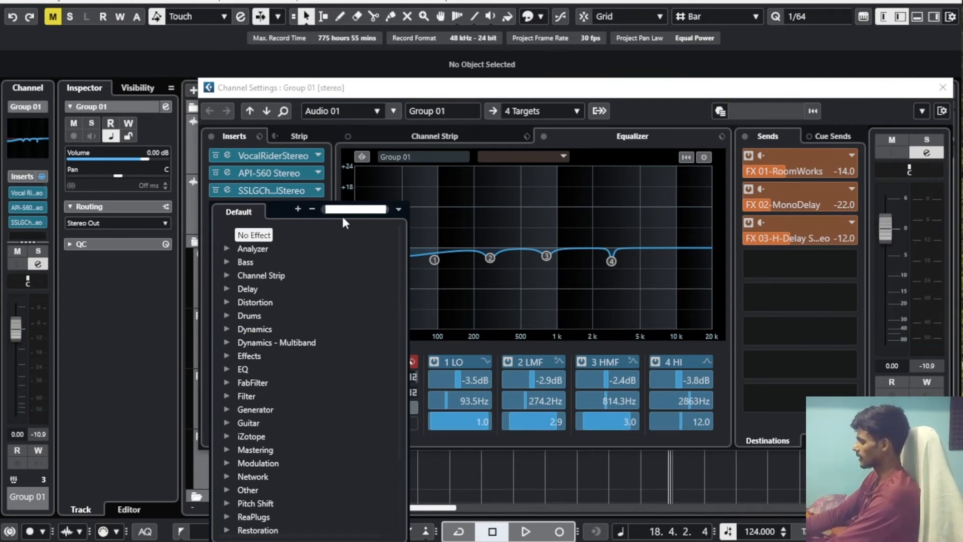
pyautogui.write('stre')
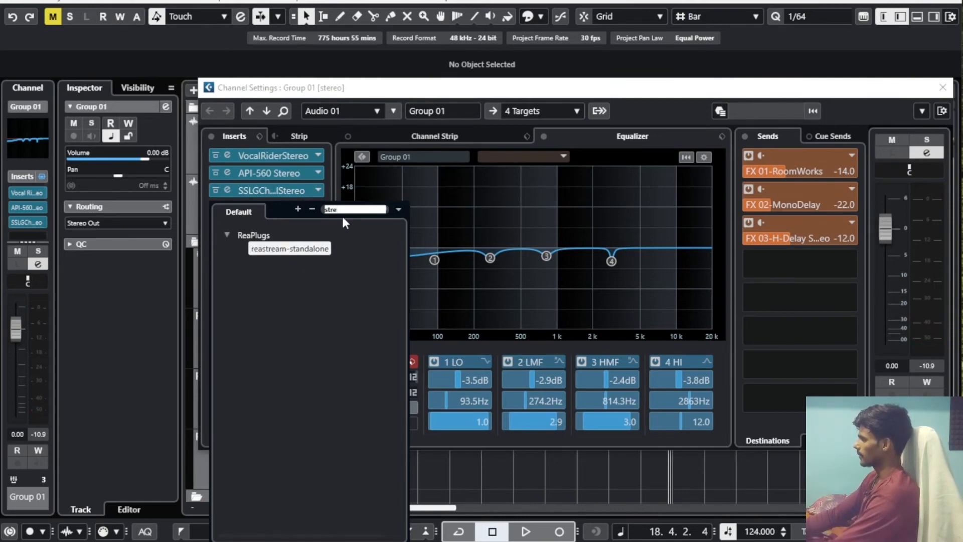
pyautogui.press('BackSpace')
pyautogui.press('BackSpace')
pyautogui.press('BackSpace')
pyautogui.press('BackSpace')
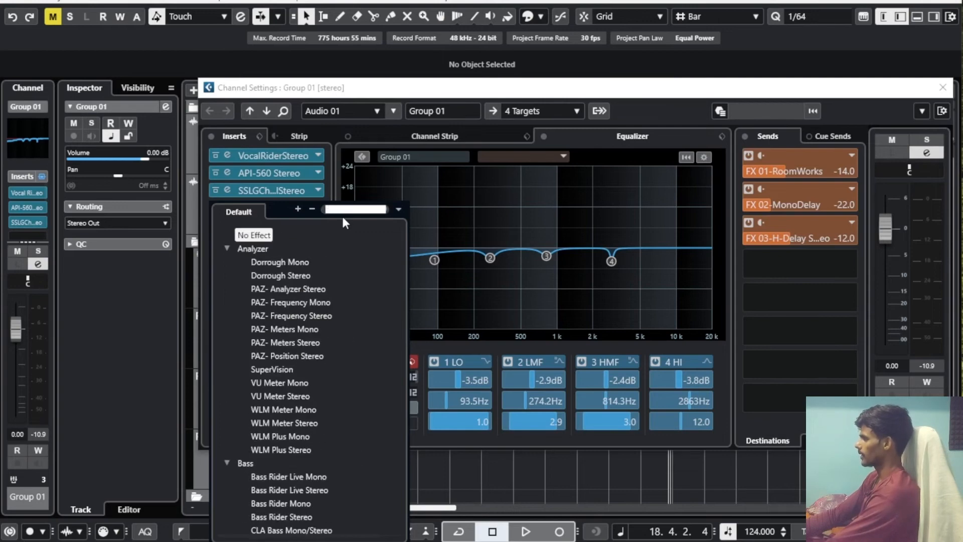
pyautogui.write('streo')
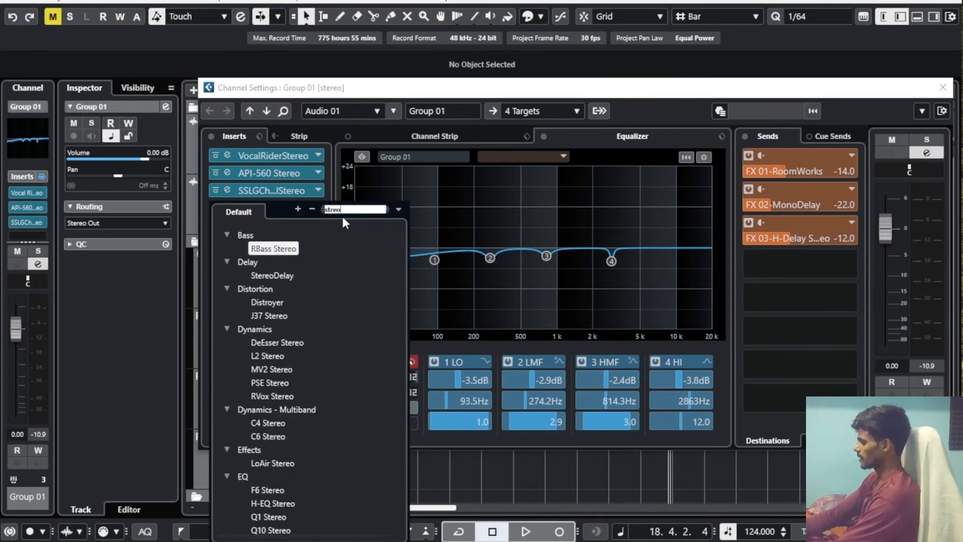
pyautogui.write(' en')
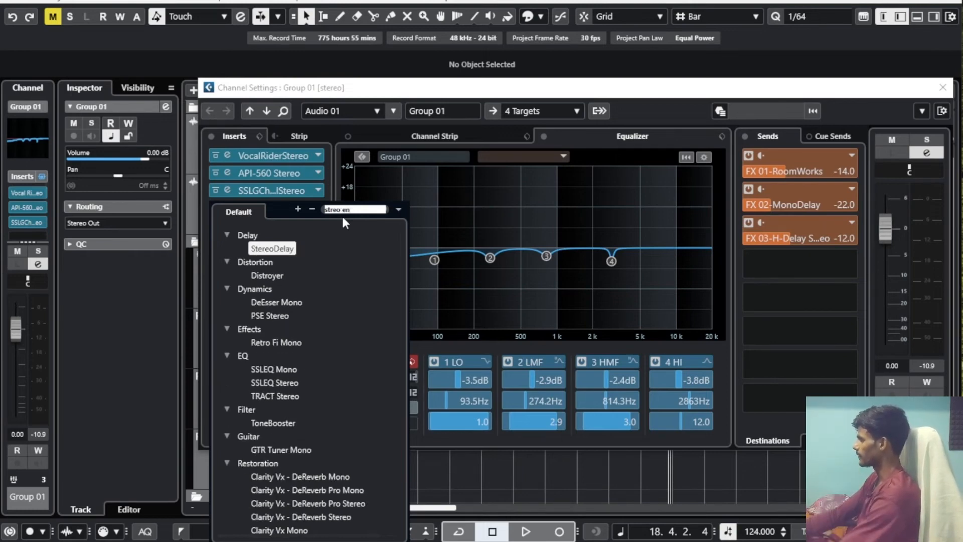
pyautogui.write('han')
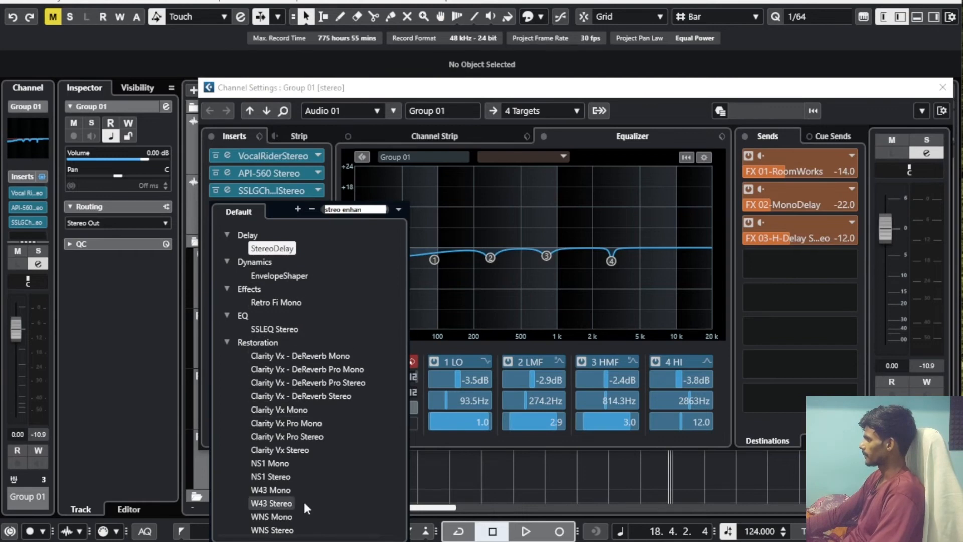
pyautogui.scroll(-4, 305, 508)
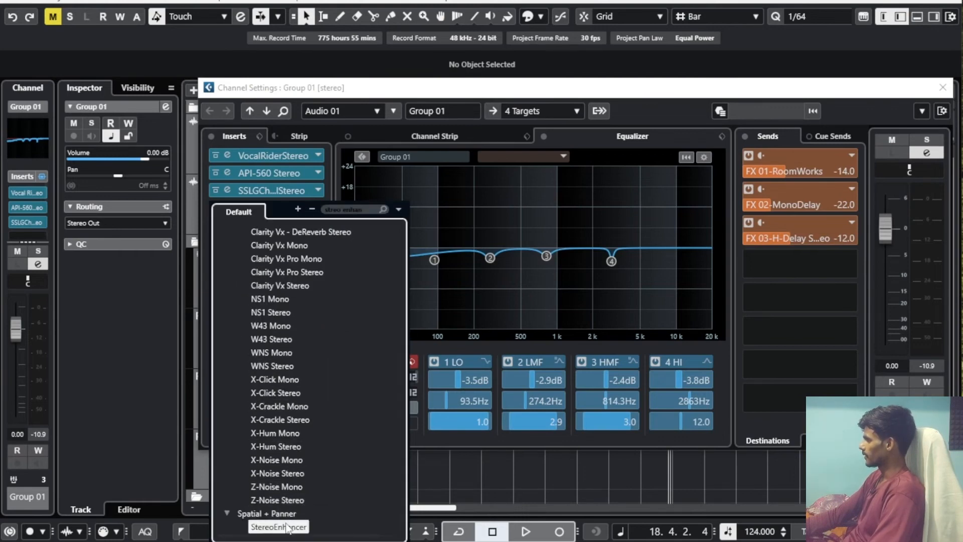
pyautogui.click(279, 527)
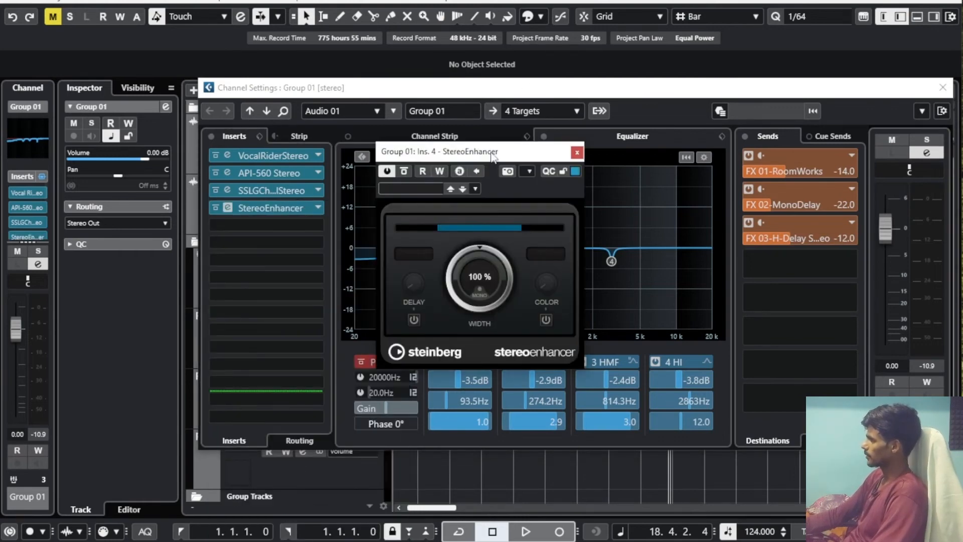
# Play the vocal and audition wider StereoEnhancer width settings, including 168 % and 158 %, settling at 138 %.
pyautogui.moveTo(493, 157); pyautogui.dragTo(486, 150)
pyautogui.press('space')
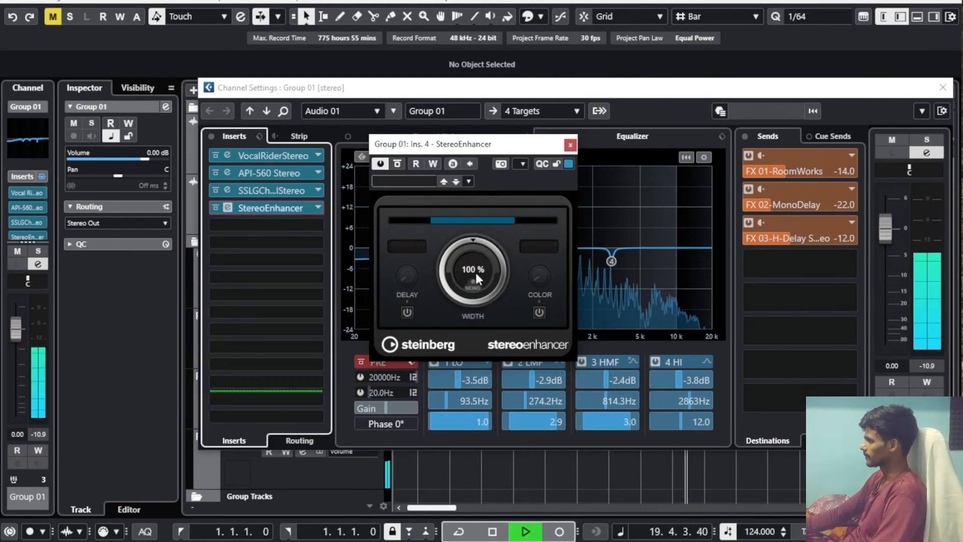
pyautogui.moveTo(475, 272); pyautogui.dragTo(467, 180)
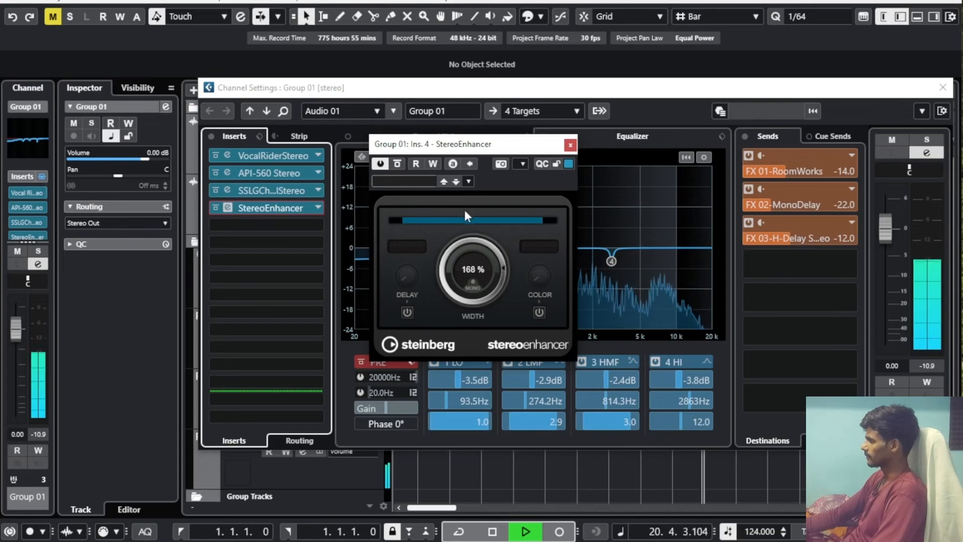
pyautogui.moveTo(470, 260); pyautogui.dragTo(459, 138)
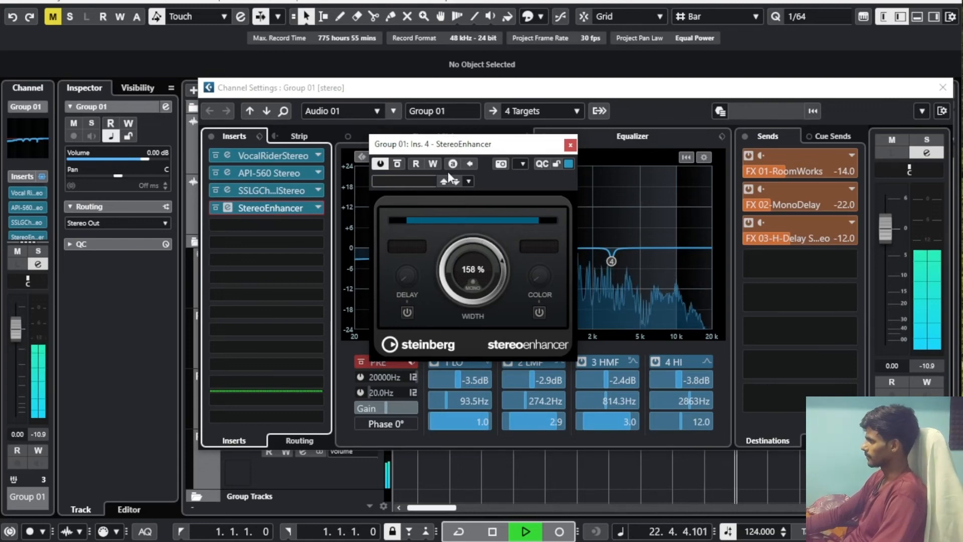
pyautogui.moveTo(449, 170); pyautogui.dragTo(448, 182)
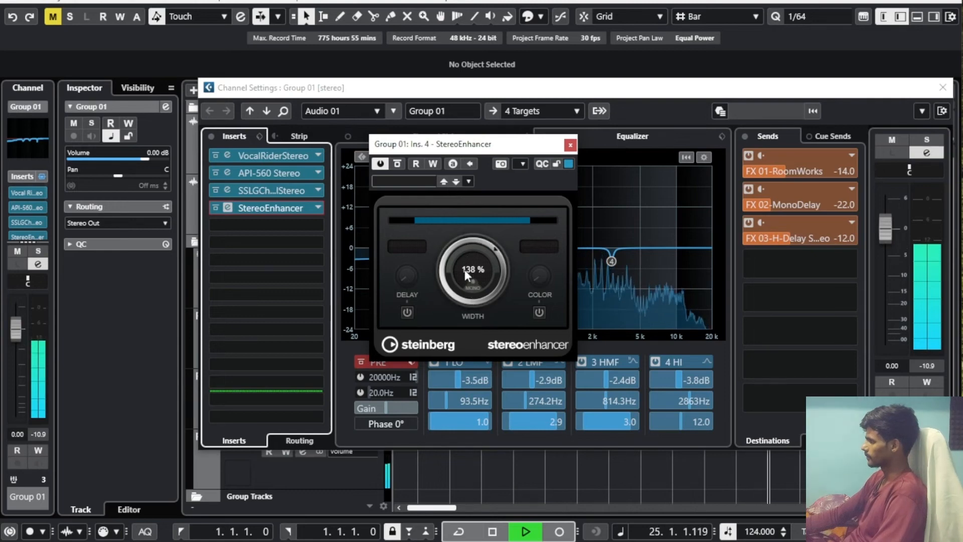
# Try the StereoEnhancer's Delay and Color sections during playback, and switch both off again.
pyautogui.click(535, 312)
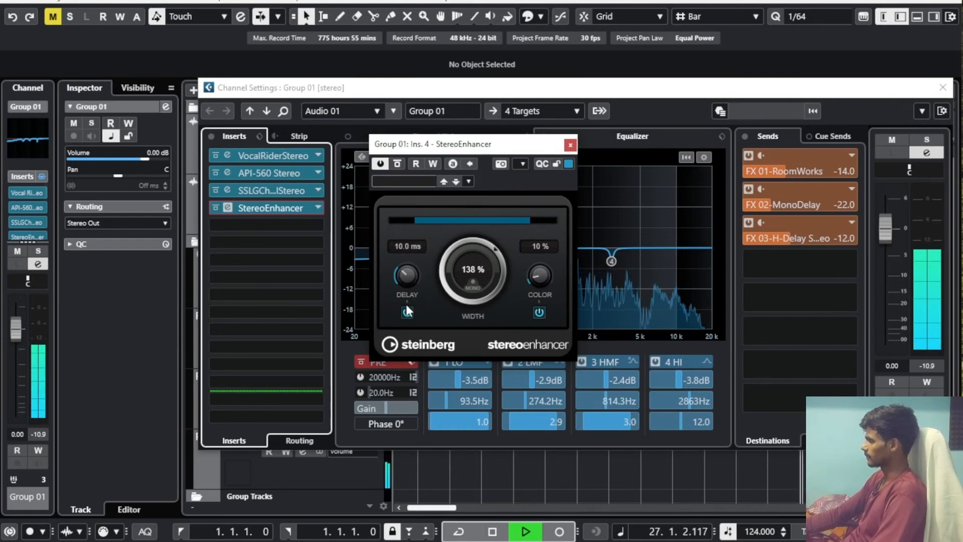
pyautogui.click(406, 312)
pyautogui.click(538, 312)
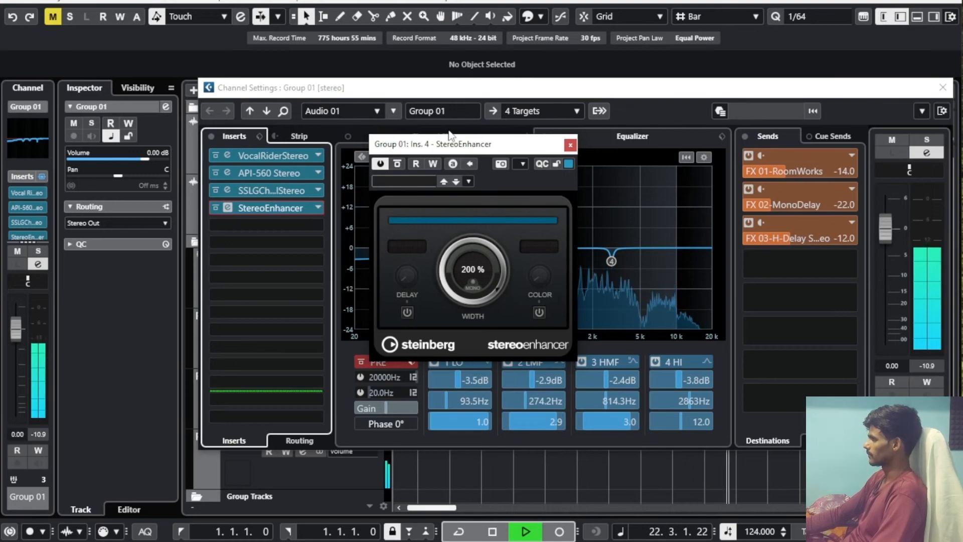
# Reduce the StereoEnhancer's width to 101 % and toggle the plug-in's bypass to compare the vocal with and without it.
pyautogui.moveTo(473, 334); pyautogui.dragTo(472, 284)
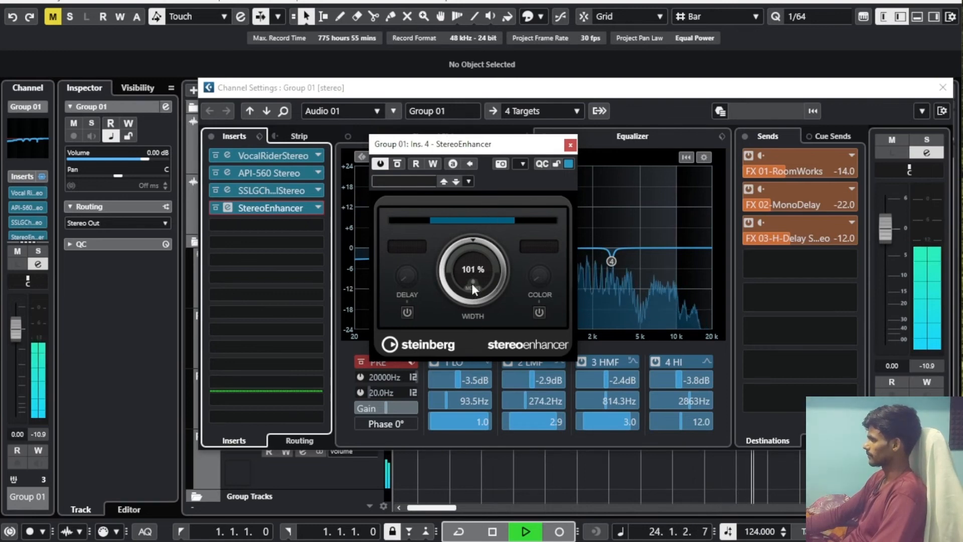
pyautogui.click(399, 165)
pyautogui.click(397, 164)
pyautogui.click(398, 164)
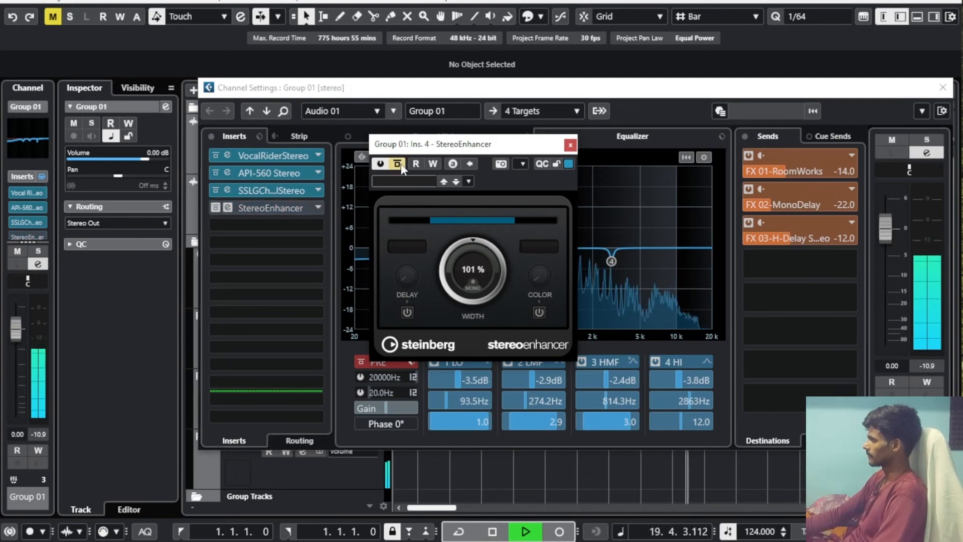
pyautogui.click(397, 164)
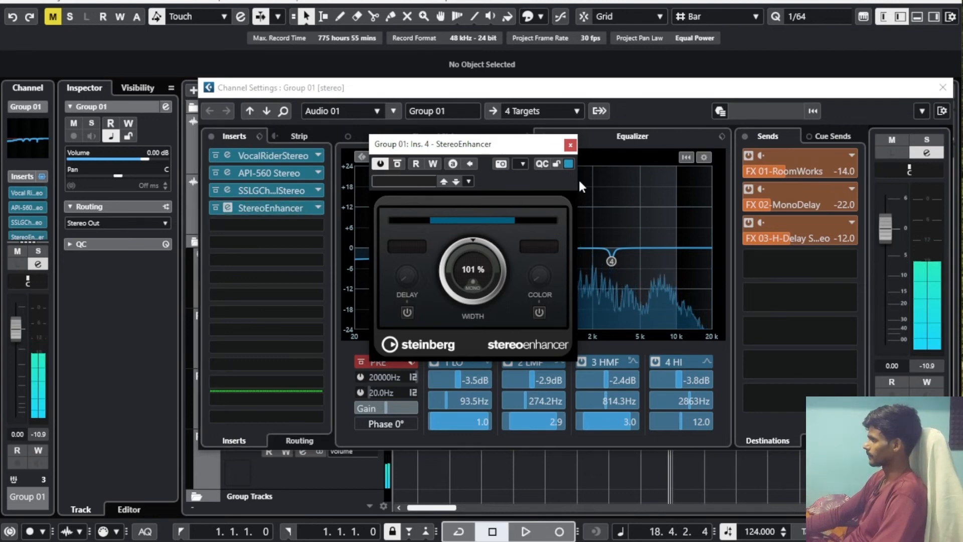
# Set the StereoEnhancer's width to 121 % during playback and close the plug-in and Channel Settings windows.
pyautogui.moveTo(477, 267); pyautogui.dragTo(473, 238)
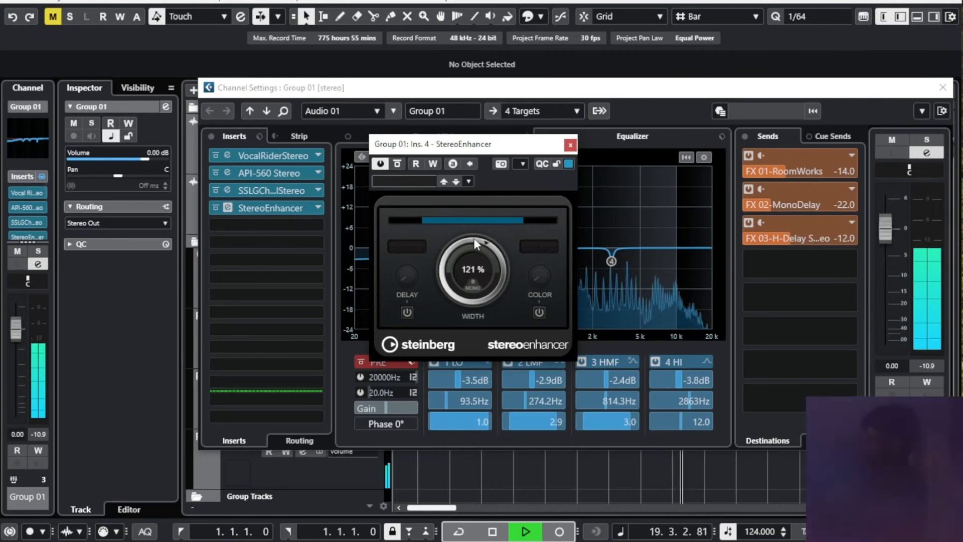
pyautogui.click(570, 146)
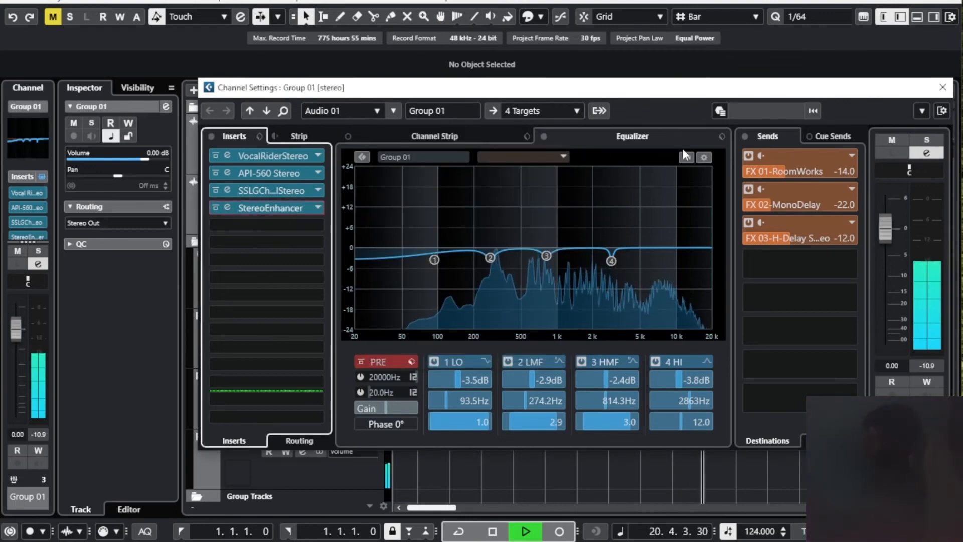
pyautogui.click(942, 88)
pyautogui.press('space')
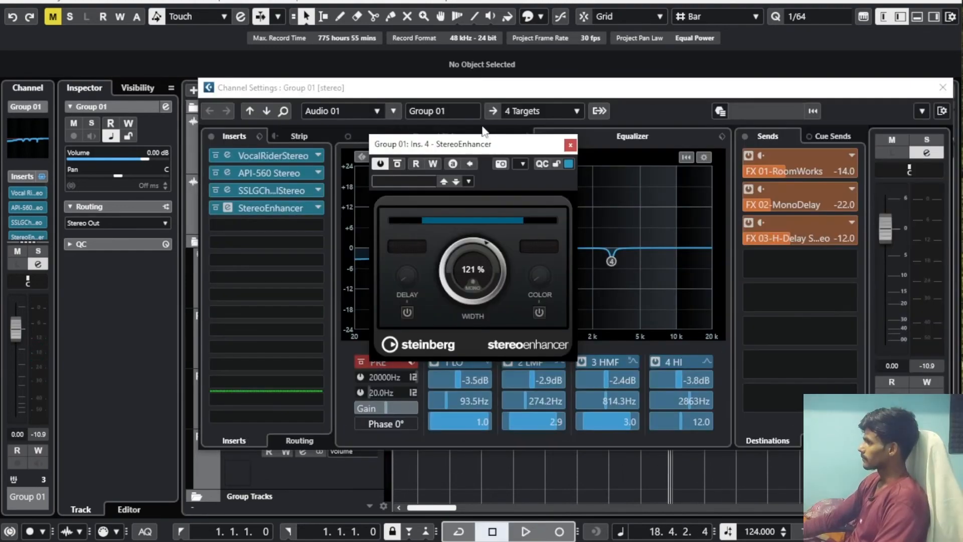
# Audition StereoEnhancer widths up to 198 % during playback, settle at 84 %, stop playback and close the plug-in and channel windows.
pyautogui.press('space')
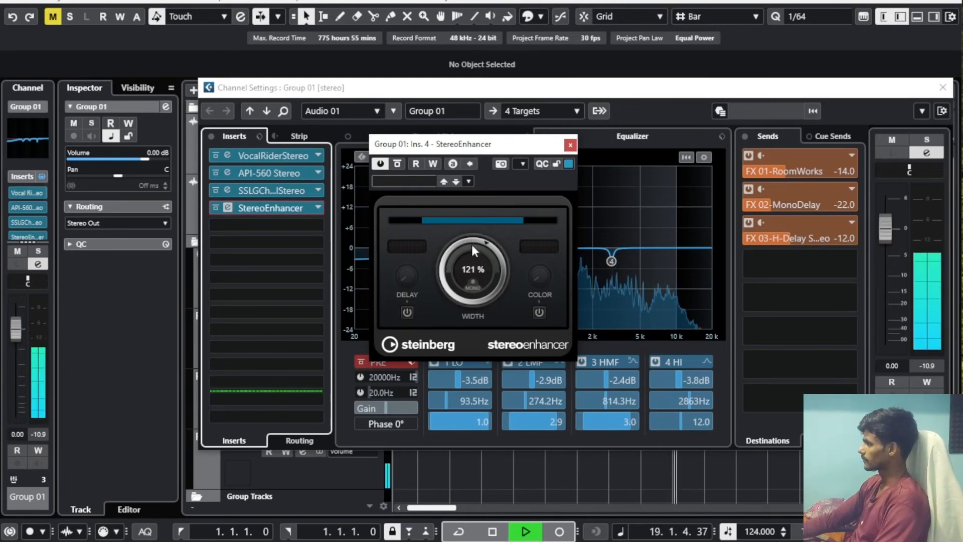
pyautogui.moveTo(471, 244); pyautogui.dragTo(440, 167)
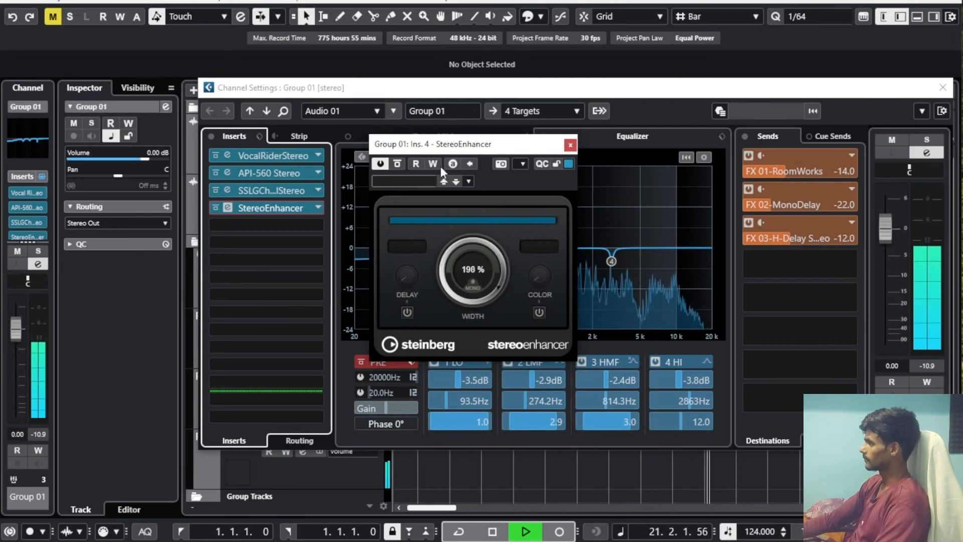
pyautogui.moveTo(457, 247); pyautogui.dragTo(461, 272)
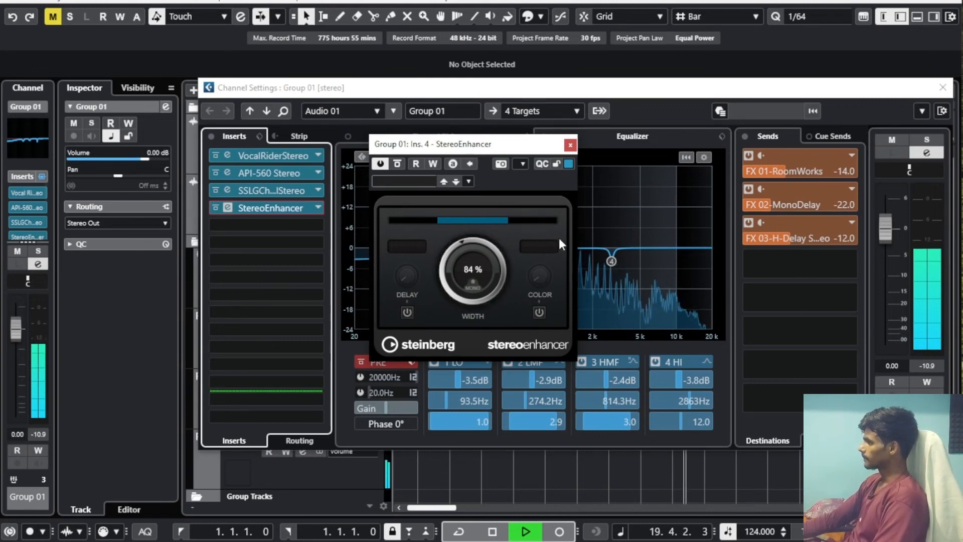
pyautogui.press('space')
pyautogui.click(570, 145)
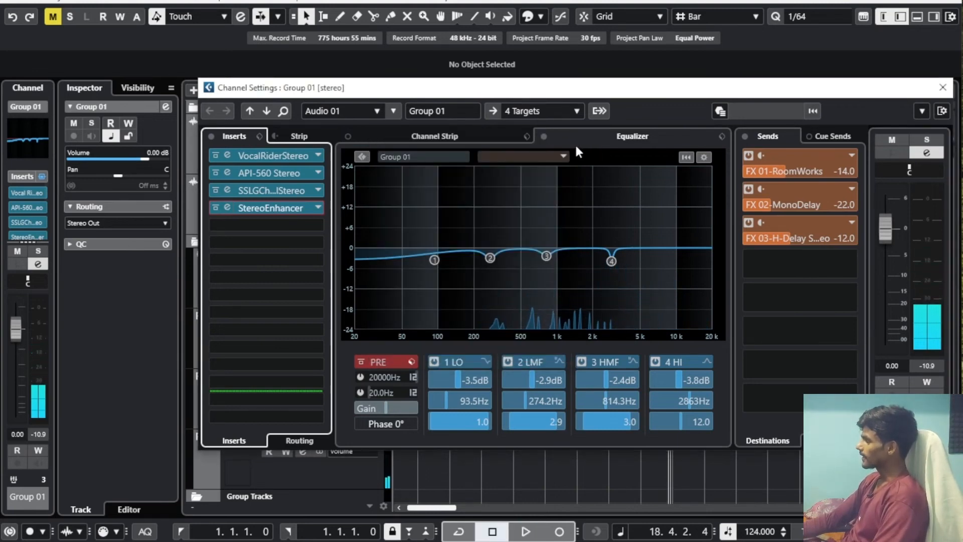
pyautogui.click(942, 89)
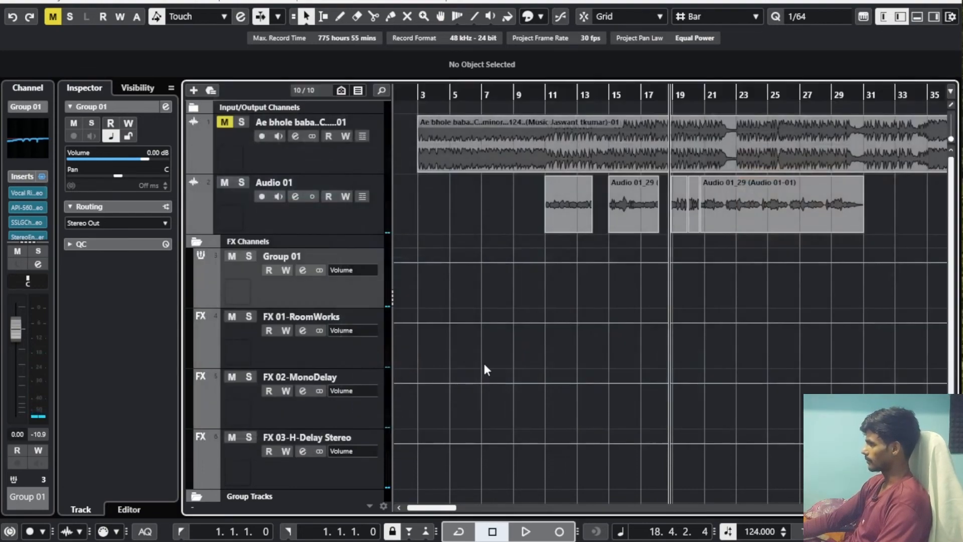
# Unmute the "Ae bhole baba" music track and play it together with the processed vocal.
pyautogui.click(224, 124)
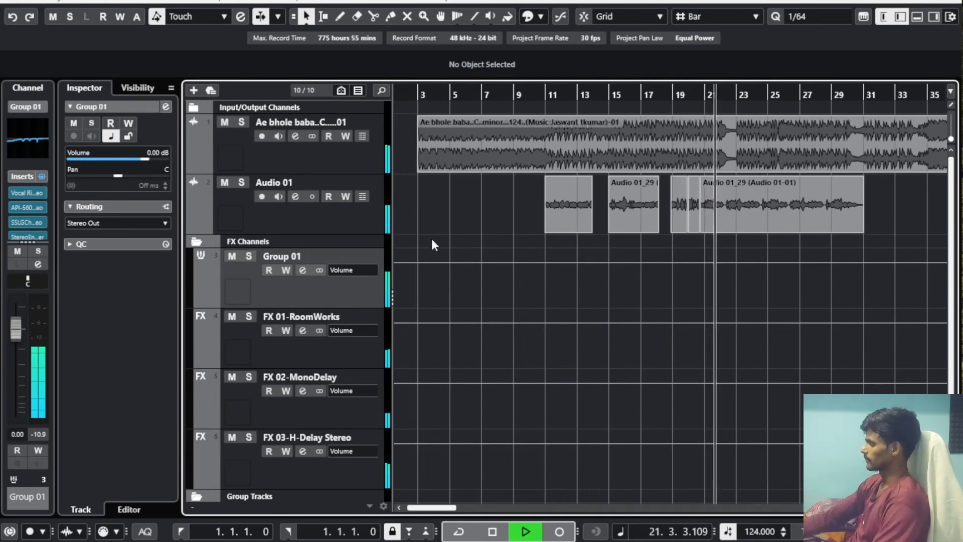
pyautogui.press('h')
pyautogui.press('h')
pyautogui.press('h')
pyautogui.press('h')
pyautogui.press('h')
pyautogui.press('h')
pyautogui.press('h')
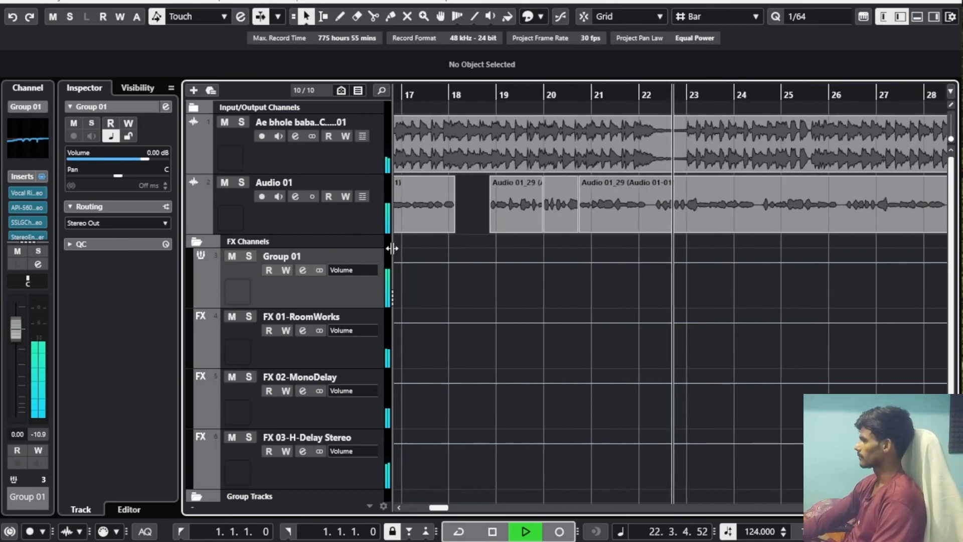
pyautogui.press('g')
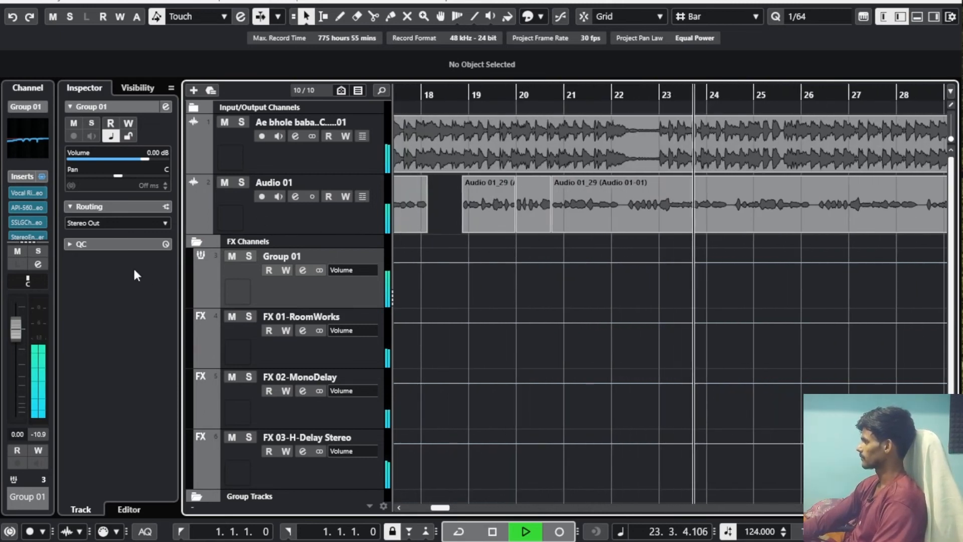
# Raise the "Ae bhole baba" music track's volume to -11.5 dB during playback and stop the playback.
pyautogui.click(272, 160)
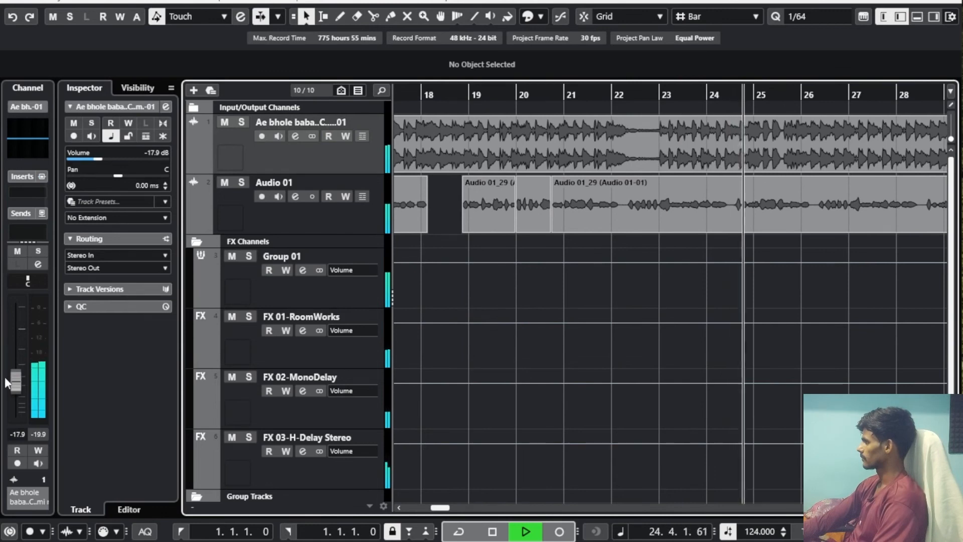
pyautogui.moveTo(13, 385); pyautogui.dragTo(21, 369)
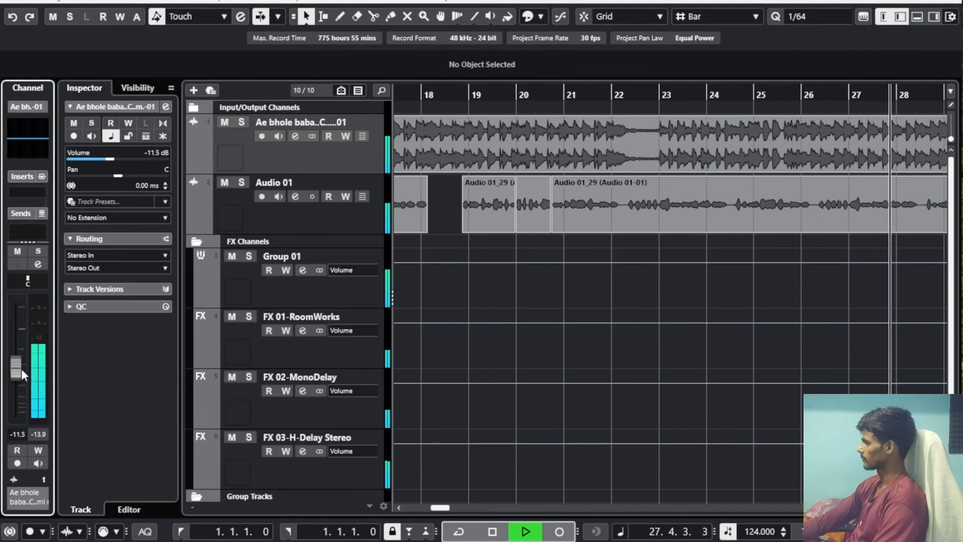
pyautogui.press('space')
pyautogui.press('g')
pyautogui.press('g')
pyautogui.press('g')
pyautogui.press('g')
pyautogui.press('g')
pyautogui.press('g')
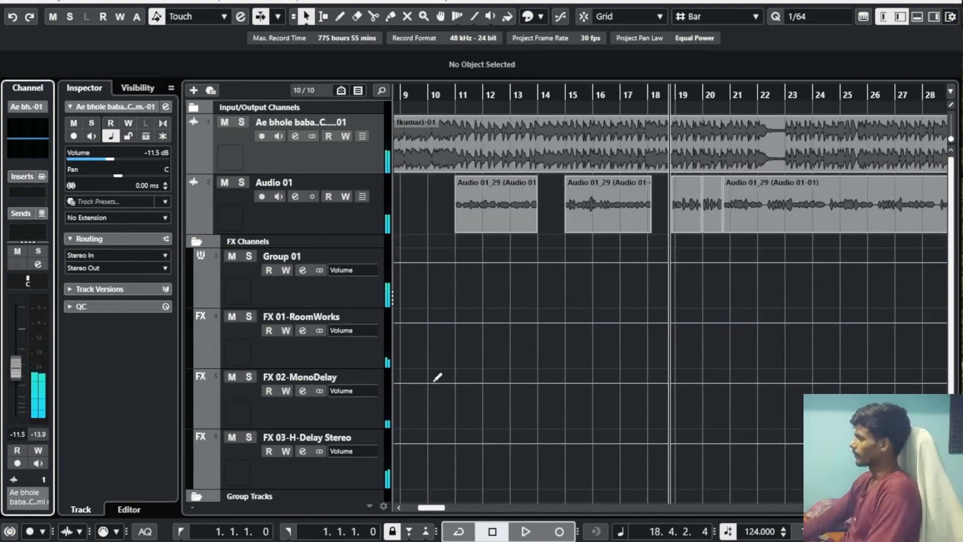
pyautogui.press('g')
pyautogui.press('g')
pyautogui.press('g')
pyautogui.press('g')
pyautogui.press('g')
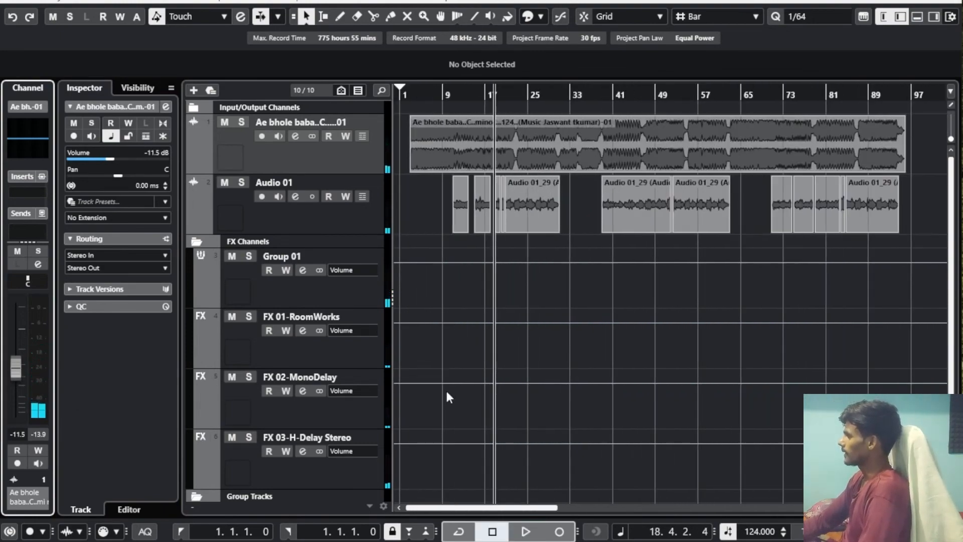
pyautogui.press('h')
pyautogui.press('h')
pyautogui.press('h')
pyautogui.press('h')
pyautogui.press('h')
pyautogui.press('h')
pyautogui.press('h')
pyautogui.press('h')
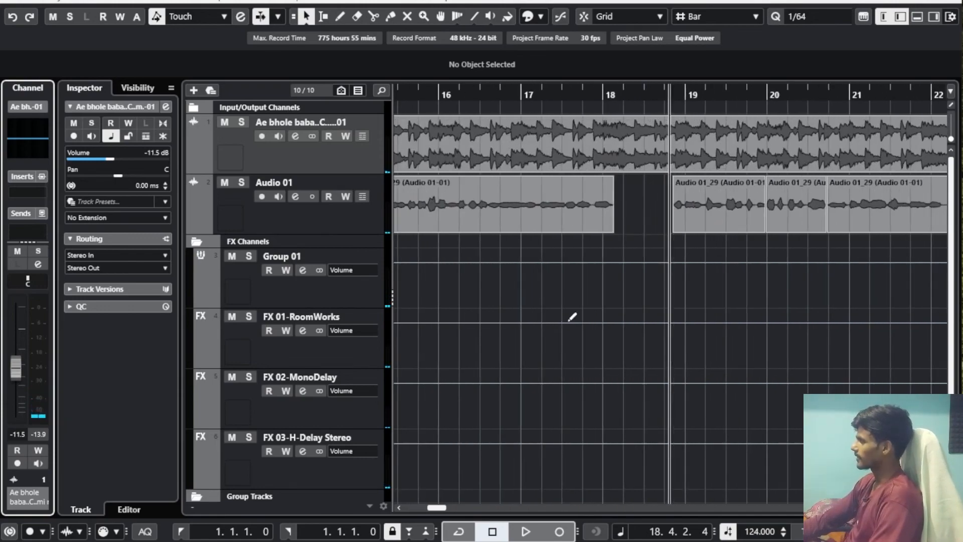
pyautogui.press('g')
pyautogui.scroll(-1, 347, 449)
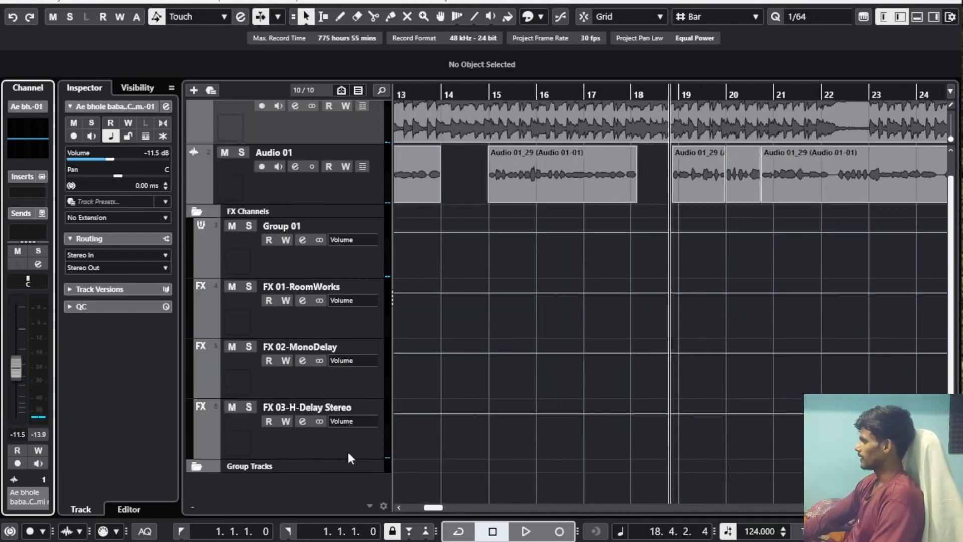
pyautogui.scroll(1, 347, 450)
pyautogui.press('g')
pyautogui.press('g')
pyautogui.press('g')
pyautogui.press('g')
pyautogui.press('g')
pyautogui.press('g')
pyautogui.press('g')
pyautogui.press('g')
pyautogui.press('g')
pyautogui.press('g')
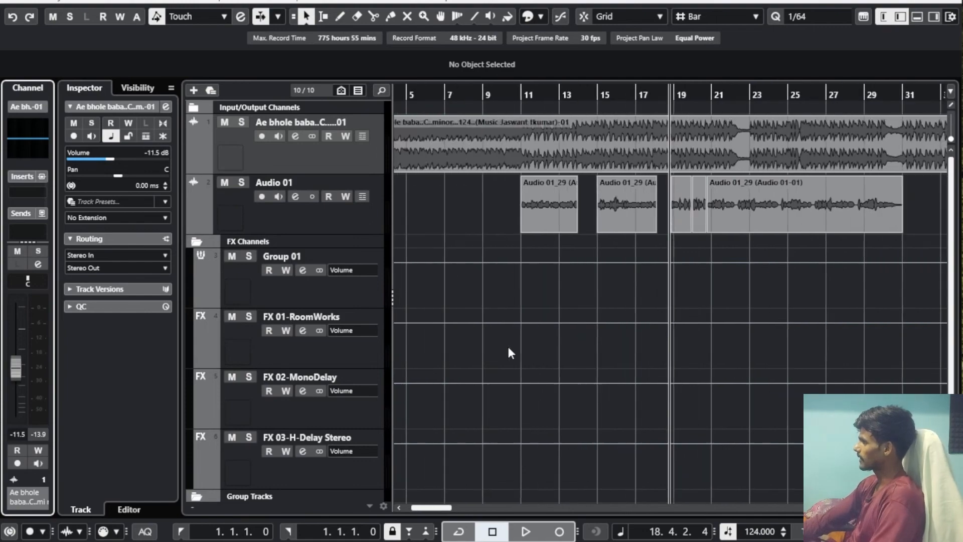
pyautogui.press('h')
pyautogui.press('h')
pyautogui.press('h')
pyautogui.press('h')
pyautogui.press('h')
pyautogui.press('h')
pyautogui.press('h')
pyautogui.press('h')
pyautogui.press('h')
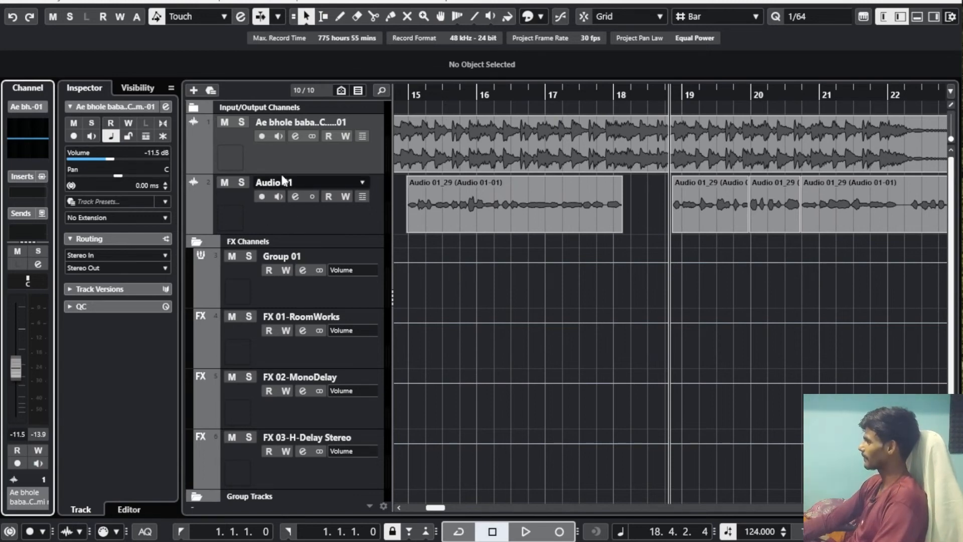
# Audition the "Ae bhole baba" track's volume up to -4.61 dB during playback, settle at -7.65 dB and stop playback.
pyautogui.click(281, 161)
pyautogui.press('space')
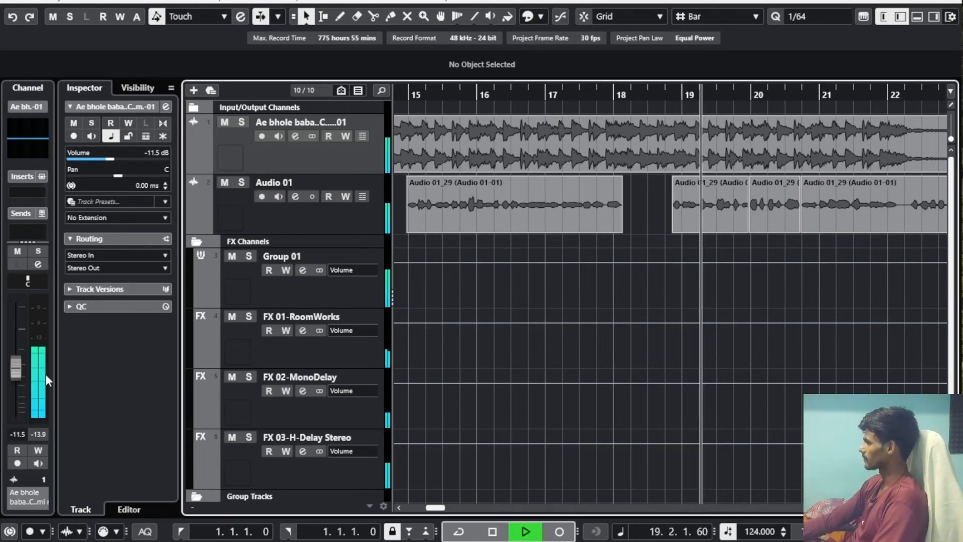
pyautogui.moveTo(22, 362); pyautogui.dragTo(27, 354)
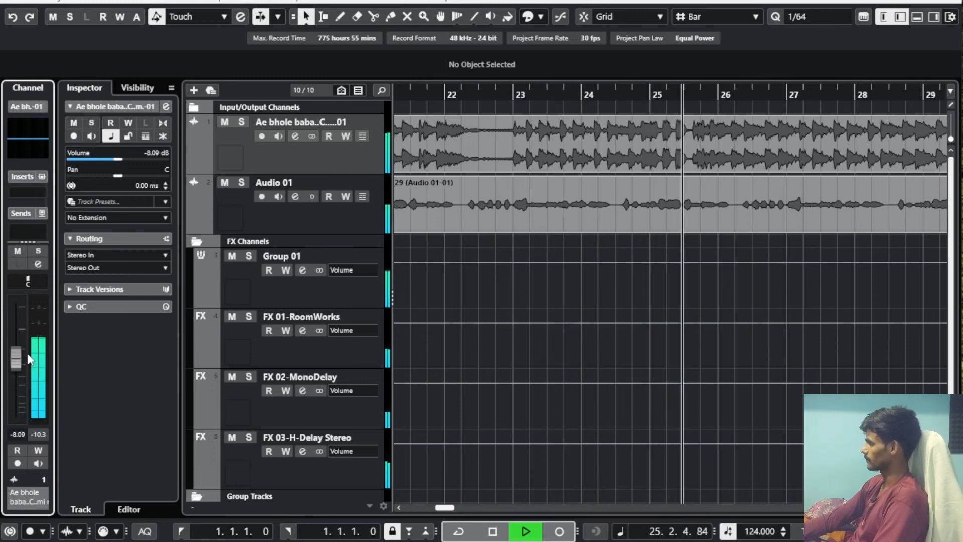
pyautogui.moveTo(28, 358); pyautogui.dragTo(30, 361)
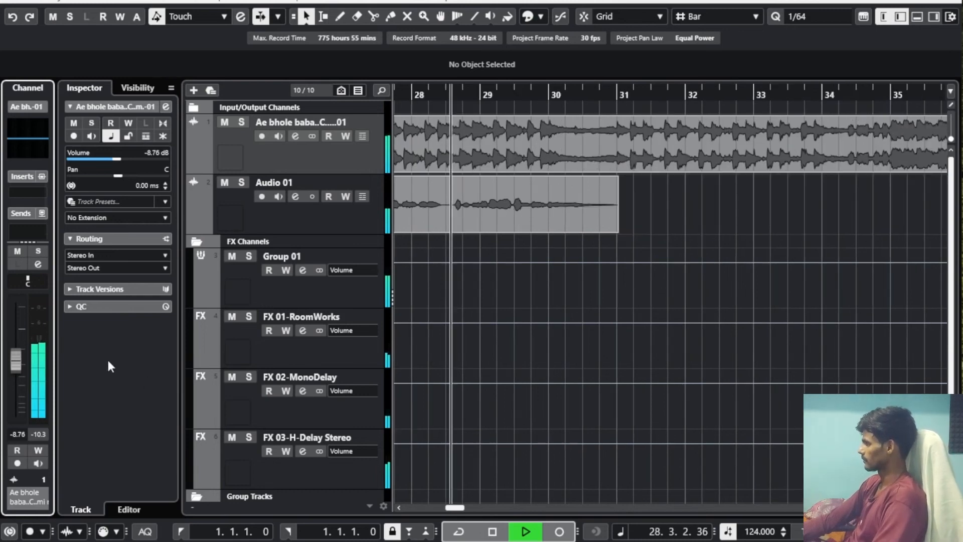
pyautogui.moveTo(23, 366); pyautogui.dragTo(22, 353)
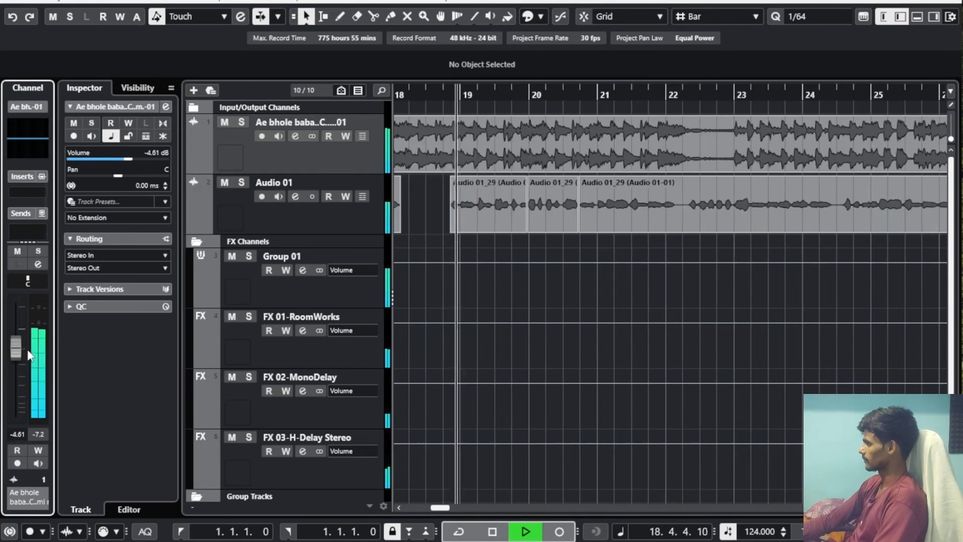
pyautogui.moveTo(22, 348)
pyautogui.mouseDown()
pyautogui.moveTo(26, 334)
pyautogui.moveTo(21, 357)
pyautogui.mouseUp()
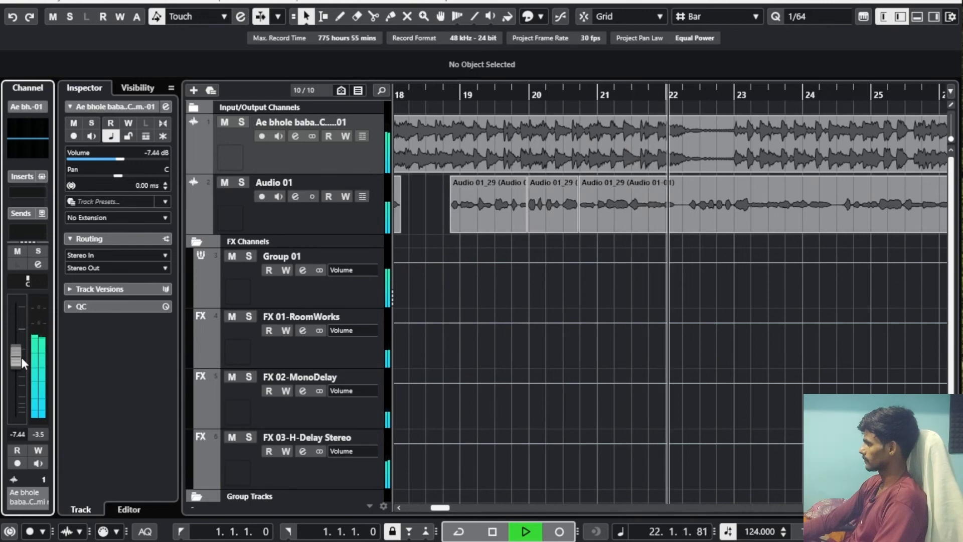
pyautogui.moveTo(21, 357); pyautogui.dragTo(21, 358)
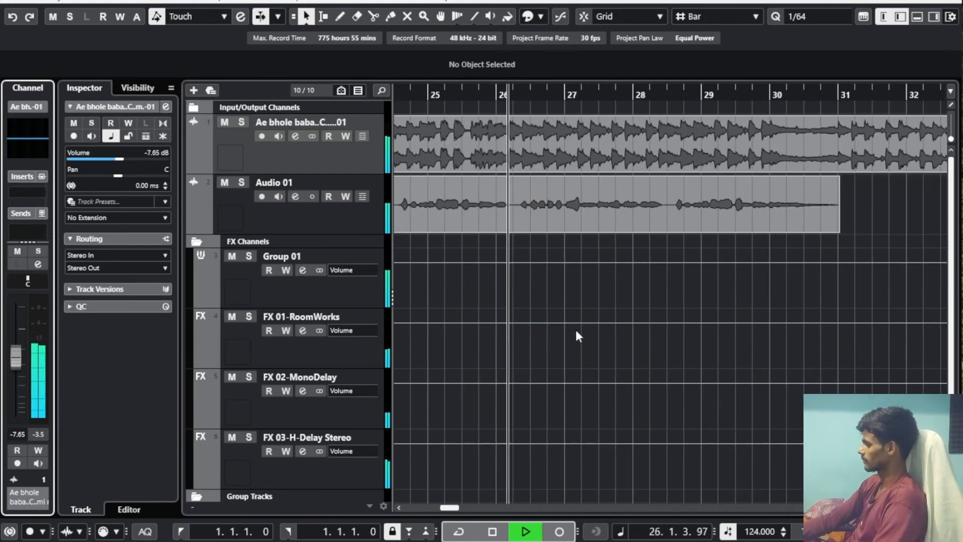
pyautogui.press('space')
# Move the playhead to just before the Audio 01 vocal clip that begins near bar 39.
pyautogui.press('g')
pyautogui.press('g')
pyautogui.press('g')
pyautogui.press('g')
pyautogui.press('g')
pyautogui.press('g')
pyautogui.press('g')
pyautogui.press('g')
pyautogui.press('g')
pyautogui.press('g')
pyautogui.press('g')
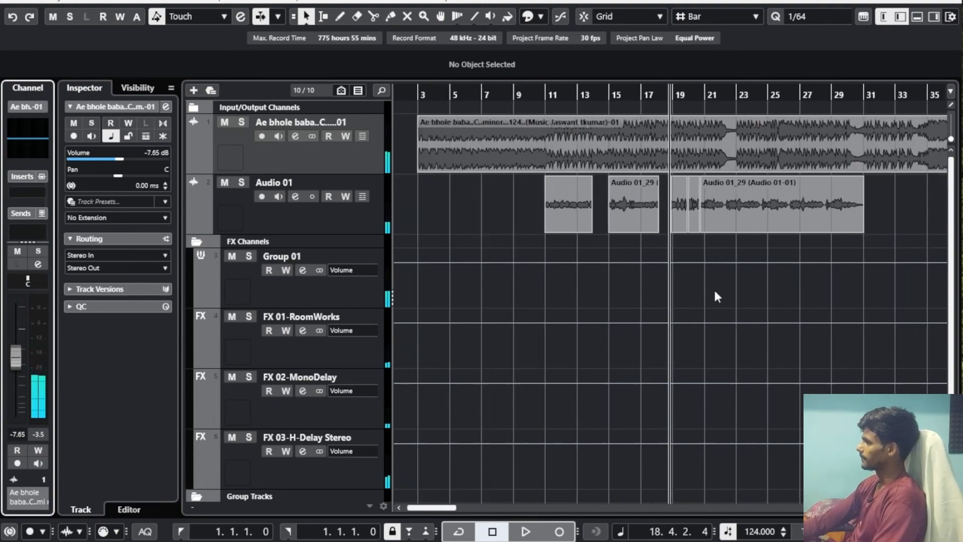
pyautogui.press('g')
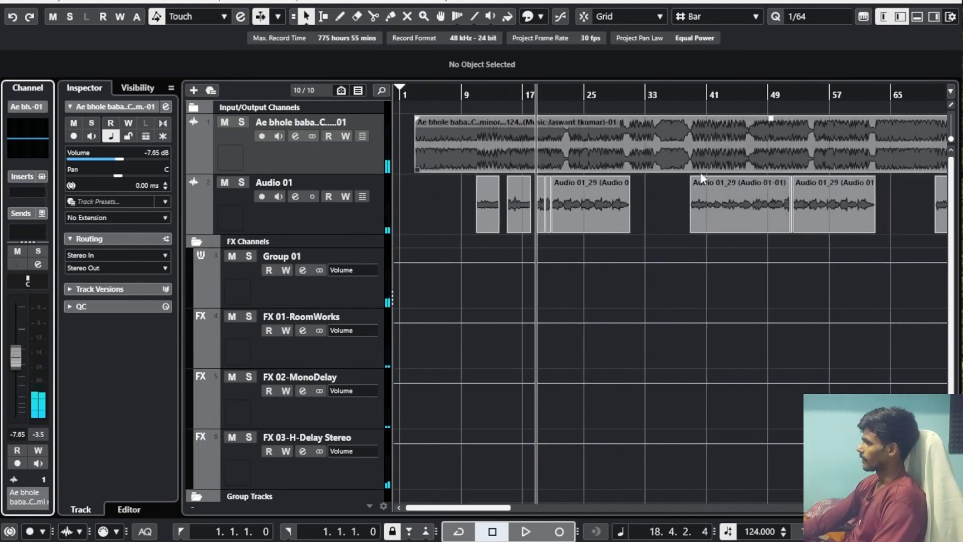
pyautogui.click(684, 96)
pyautogui.press('h')
pyautogui.press('h')
pyautogui.press('h')
pyautogui.press('h')
pyautogui.press('h')
pyautogui.press('h')
pyautogui.press('h')
pyautogui.press('h')
pyautogui.press('h')
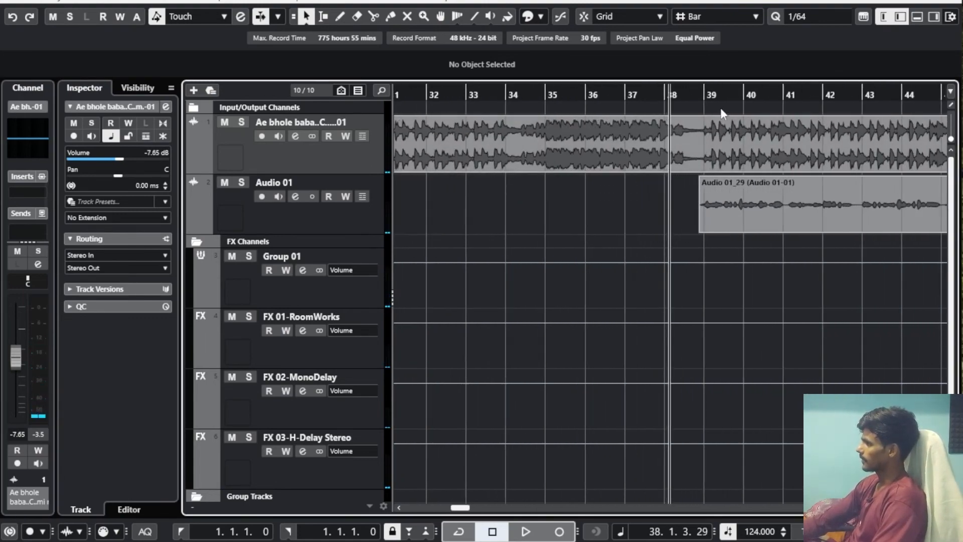
pyautogui.click(700, 95)
pyautogui.press('h')
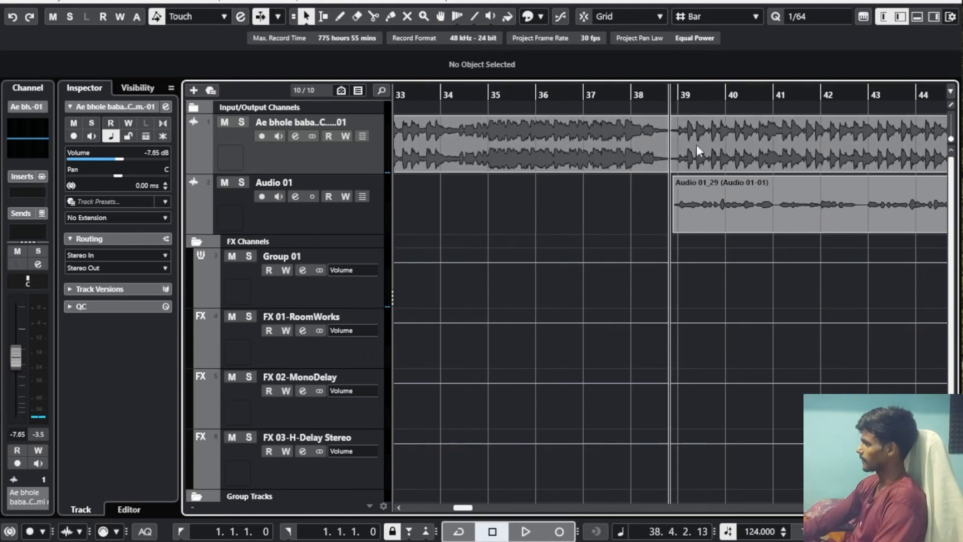
# Play the vocal and music together from just before bar 39 to about bar 54, checking their balance, and stop playback.
pyautogui.press('space')
pyautogui.press('g')
pyautogui.press('g')
pyautogui.press('g')
pyautogui.press('g')
pyautogui.press('g')
pyautogui.press('g')
pyautogui.press('g')
pyautogui.press('g')
pyautogui.press('g')
pyautogui.press('g')
pyautogui.press('g')
pyautogui.press('g')
pyautogui.press('g')
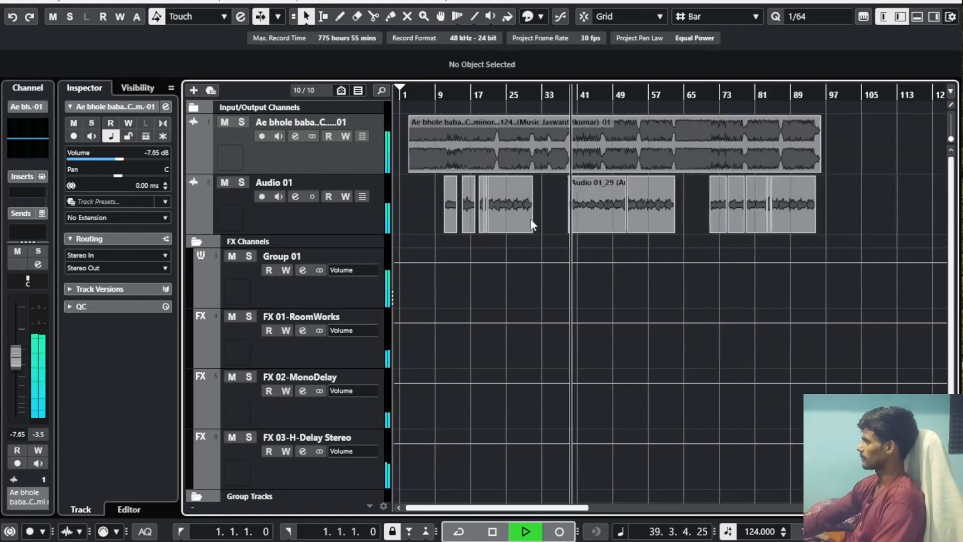
pyautogui.press('h')
pyautogui.press('h')
pyautogui.press('h')
pyautogui.press('h')
pyautogui.press('h')
pyautogui.press('h')
pyautogui.press('h')
pyautogui.press('h')
pyautogui.press('h')
pyautogui.press('h')
pyautogui.press('h')
pyautogui.press('h')
pyautogui.press('h')
pyautogui.press('h')
pyautogui.press('h')
pyautogui.press('h')
pyautogui.press('h')
pyautogui.press('h')
pyautogui.press('h')
pyautogui.press('h')
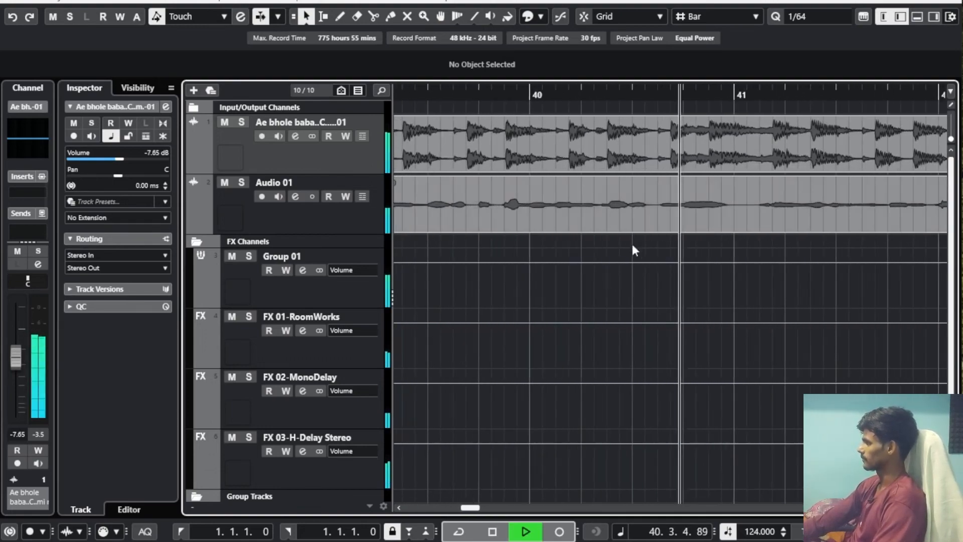
pyautogui.press('g')
pyautogui.press('g')
pyautogui.press('g')
pyautogui.press('g')
pyautogui.press('g')
pyautogui.press('g')
pyautogui.press('g')
pyautogui.press('g')
pyautogui.press('g')
pyautogui.press('g')
pyautogui.press('g')
pyautogui.press('g')
pyautogui.press('g')
pyautogui.press('g')
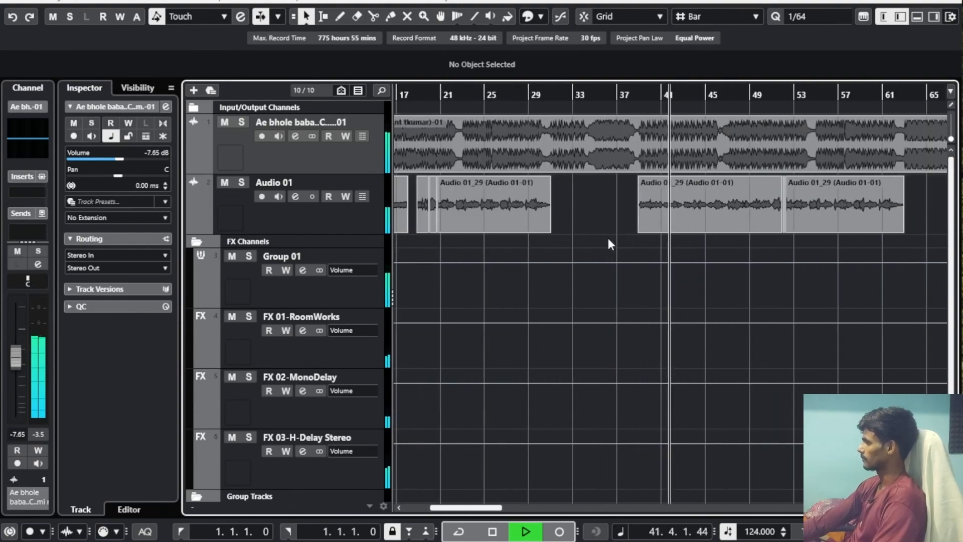
pyautogui.press('g')
pyautogui.press('g')
pyautogui.press('g')
pyautogui.press('g')
pyautogui.press('g')
pyautogui.press('g')
pyautogui.press('g')
pyautogui.press('g')
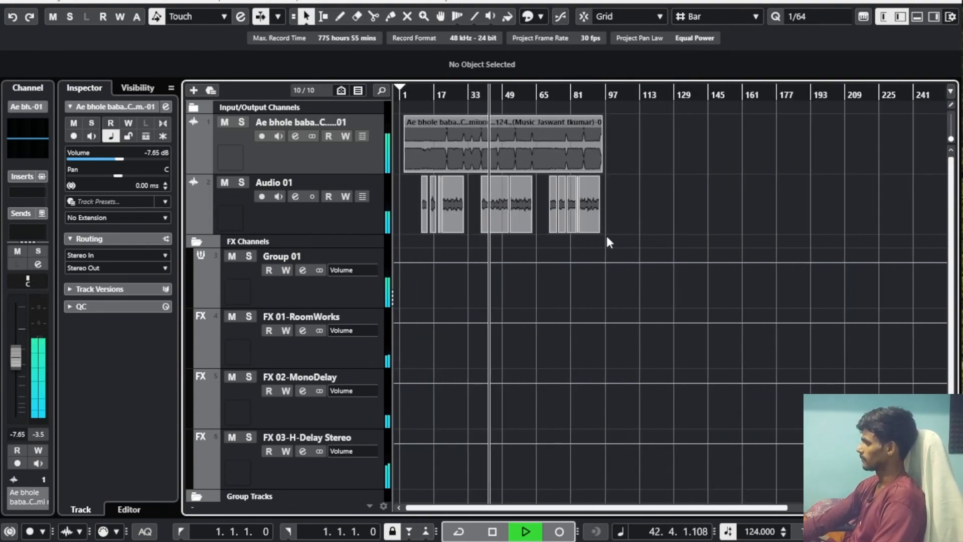
pyautogui.press('h')
pyautogui.press('h')
pyautogui.press('h')
pyautogui.press('h')
pyautogui.press('h')
pyautogui.press('h')
pyautogui.press('h')
pyautogui.press('h')
pyautogui.press('h')
pyautogui.press('h')
pyautogui.press('h')
pyautogui.press('h')
pyautogui.press('g')
pyautogui.press('g')
pyautogui.press('g')
pyautogui.press('g')
pyautogui.press('g')
pyautogui.press('g')
pyautogui.press('g')
pyautogui.press('g')
pyautogui.press('g')
pyautogui.press('g')
pyautogui.press('g')
pyautogui.press('g')
pyautogui.press('g')
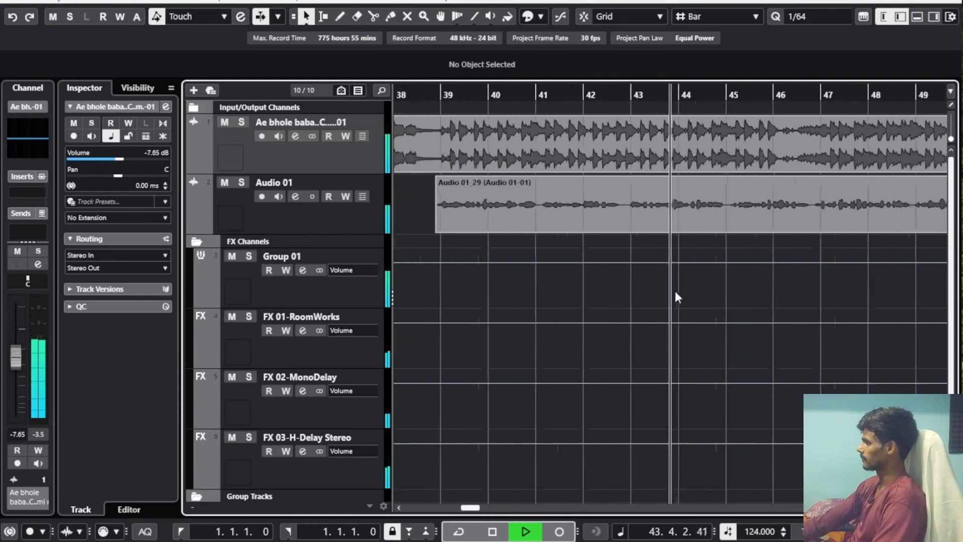
pyautogui.press('h')
pyautogui.press('h')
pyautogui.press('h')
pyautogui.press('h')
pyautogui.press('h')
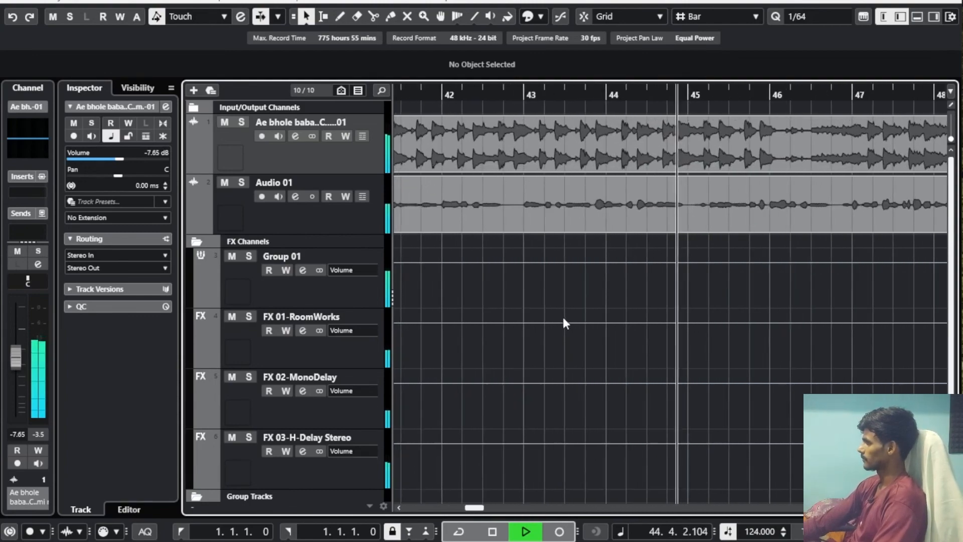
pyautogui.press('g')
pyautogui.press('g')
pyautogui.press('g')
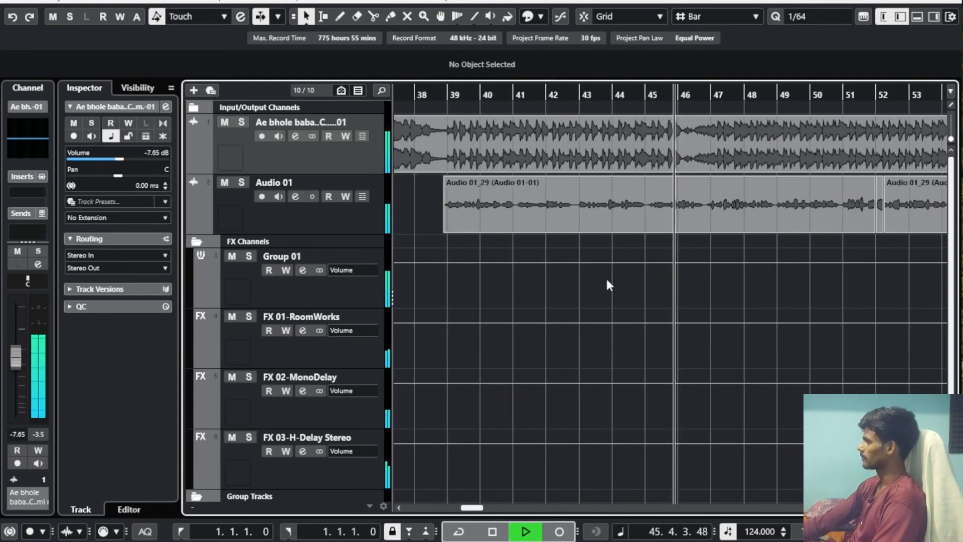
pyautogui.press('h')
pyautogui.press('h')
pyautogui.press('h')
pyautogui.press('h')
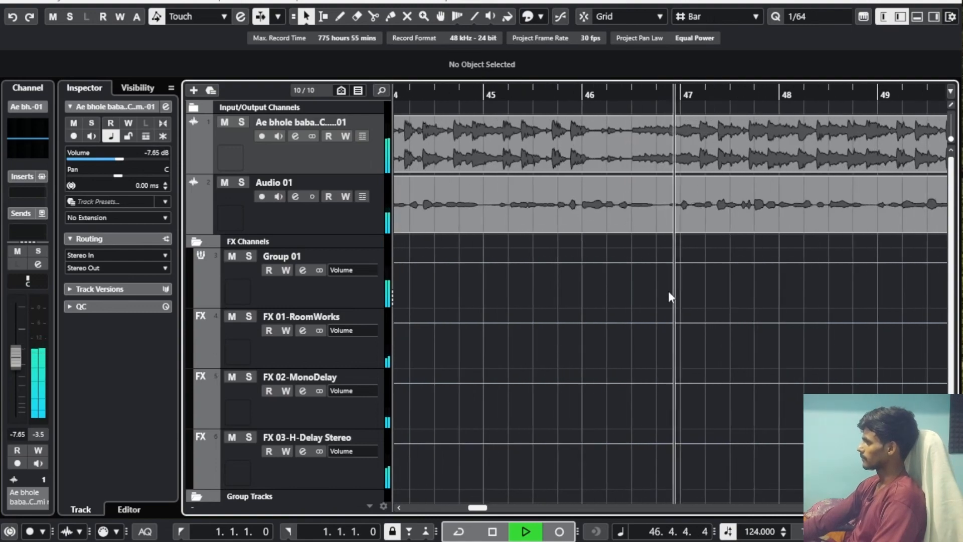
pyautogui.press('g')
pyautogui.press('g')
pyautogui.press('g')
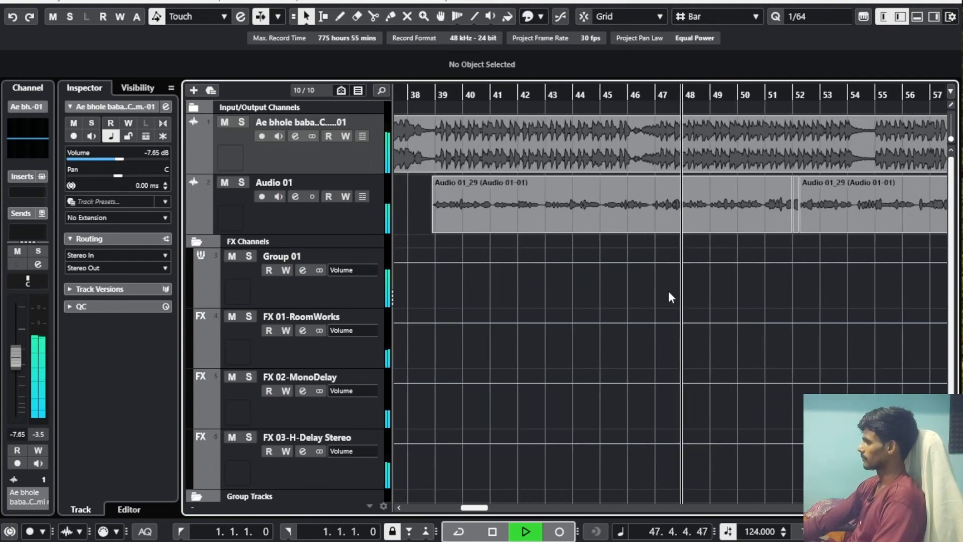
pyautogui.press('h')
pyautogui.press('h')
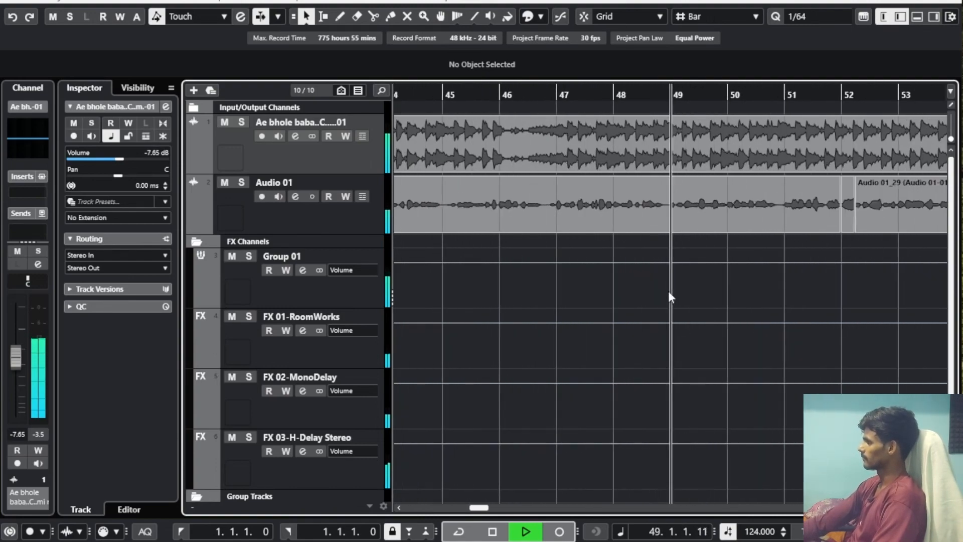
pyautogui.press('g')
pyautogui.press('g')
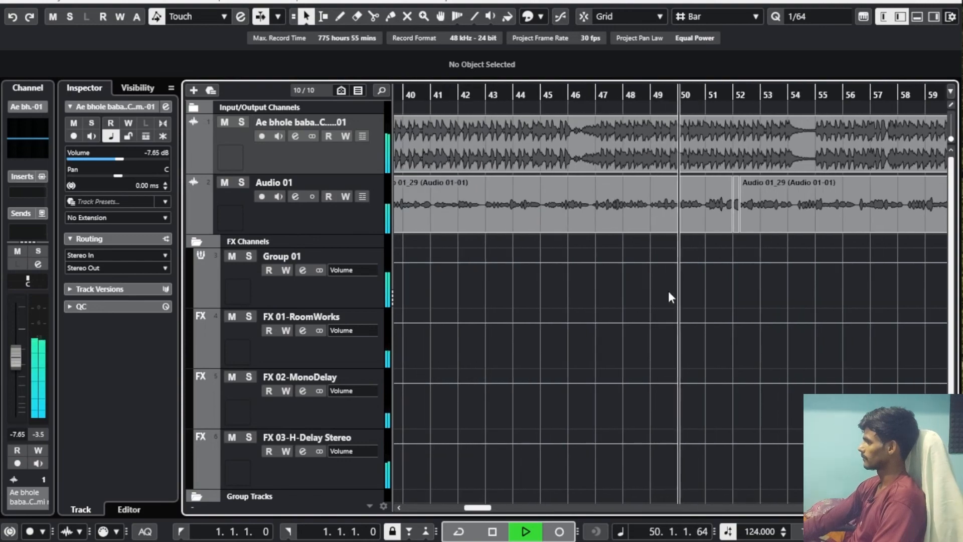
pyautogui.press('h')
pyautogui.press('h')
pyautogui.press('h')
pyautogui.press('h')
pyautogui.press('g')
pyautogui.press('g')
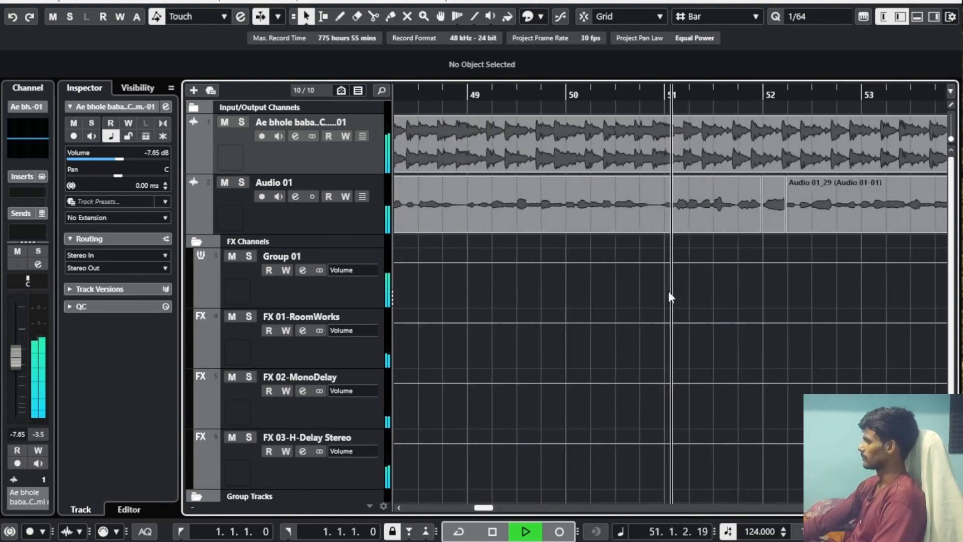
pyautogui.press('g')
pyautogui.press('h')
pyautogui.press('h')
pyautogui.press('h')
pyautogui.press('h')
pyautogui.press('h')
pyautogui.press('h')
pyautogui.press('h')
pyautogui.press('h')
pyautogui.press('h')
pyautogui.press('h')
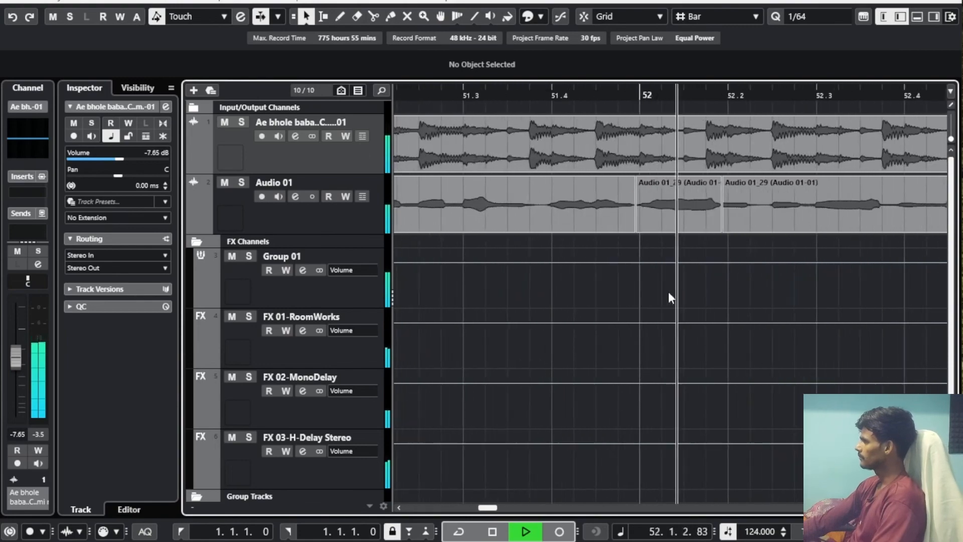
pyautogui.press('g')
pyautogui.press('g')
pyautogui.press('g')
pyautogui.press('g')
pyautogui.press('g')
pyautogui.press('g')
pyautogui.press('g')
pyautogui.press('g')
pyautogui.press('g')
pyautogui.press('g')
pyautogui.press('g')
pyautogui.press('g')
pyautogui.press('g')
pyautogui.press('g')
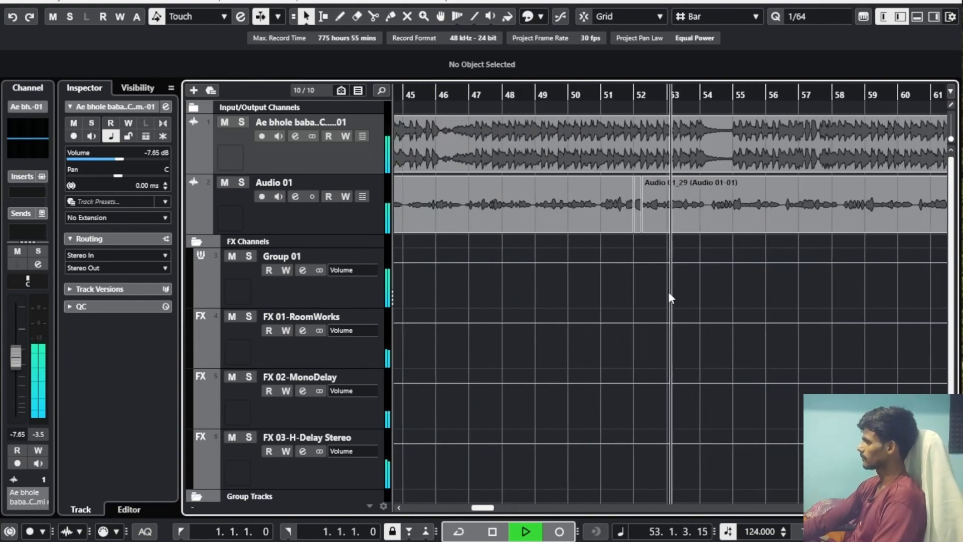
pyautogui.press('h')
pyautogui.press('h')
pyautogui.press('h')
pyautogui.press('h')
pyautogui.press('g')
pyautogui.press('g')
pyautogui.press('g')
pyautogui.press('g')
pyautogui.press('g')
pyautogui.press('g')
pyautogui.press('g')
pyautogui.press('g')
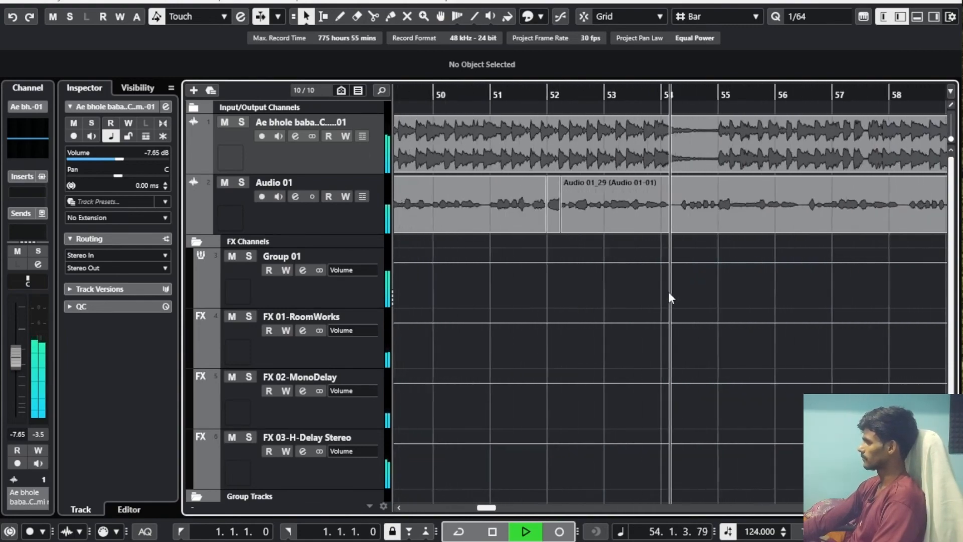
pyautogui.press('h')
pyautogui.press('h')
pyautogui.press('h')
pyautogui.press('h')
pyautogui.press('h')
pyautogui.press('h')
pyautogui.press('h')
pyautogui.press('h')
pyautogui.press('h')
pyautogui.press('h')
pyautogui.press('h')
pyautogui.press('space')
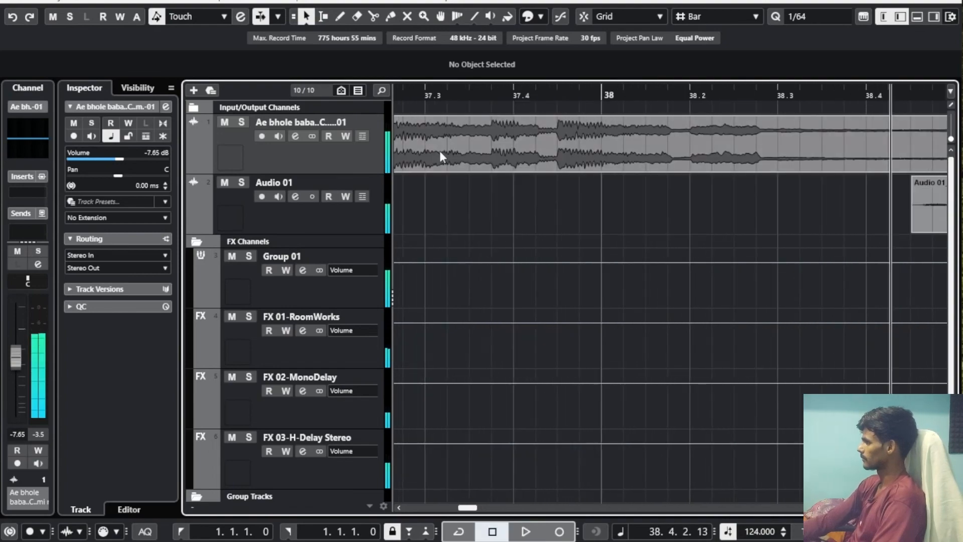
# Lower Group 01's send level to FX 03-H-Delay Stereo to -12.9 dB.
pyautogui.click(302, 451)
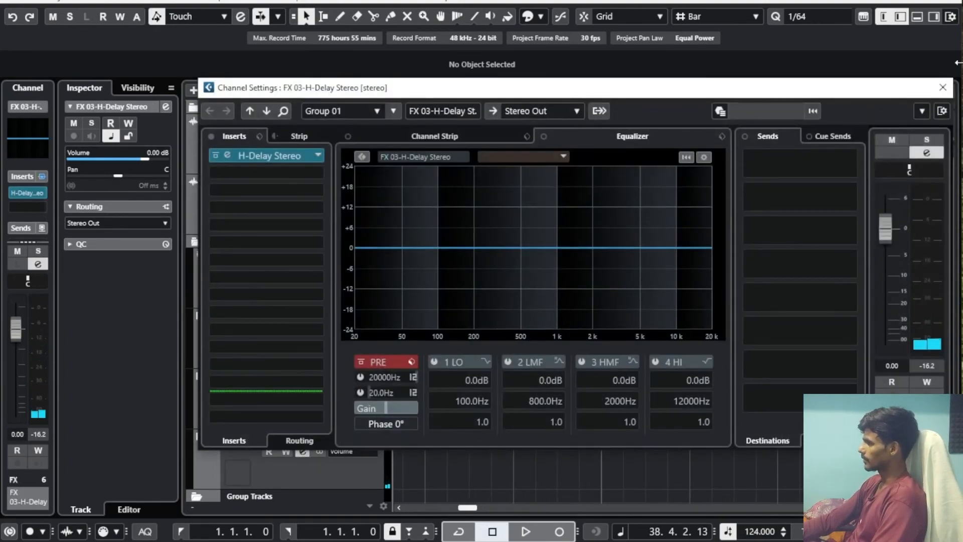
pyautogui.click(943, 87)
pyautogui.click(313, 298)
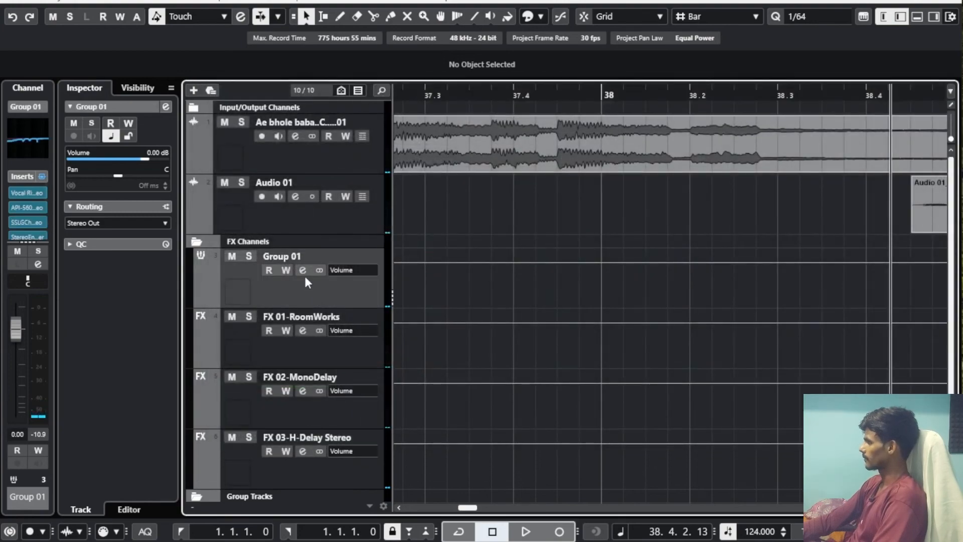
pyautogui.click(302, 270)
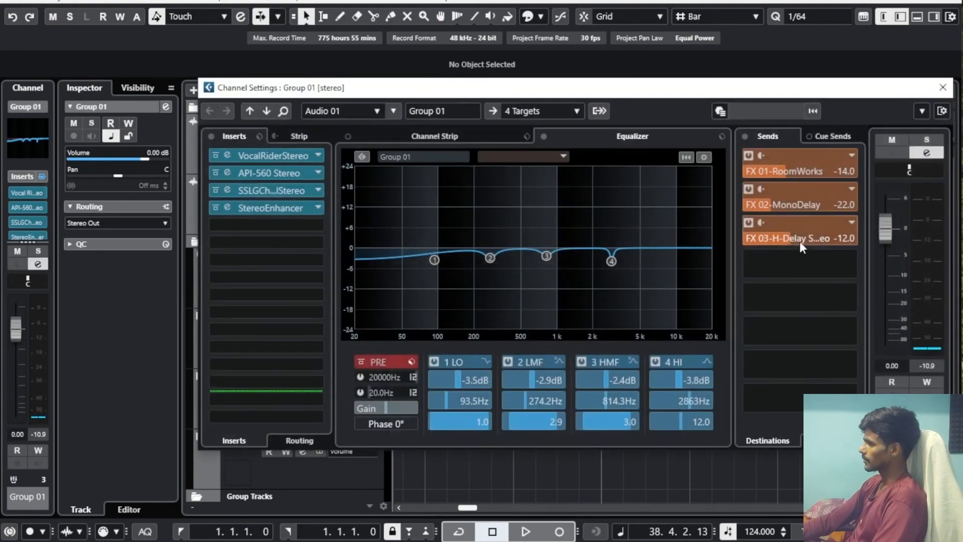
pyautogui.scroll(-5, 793, 238)
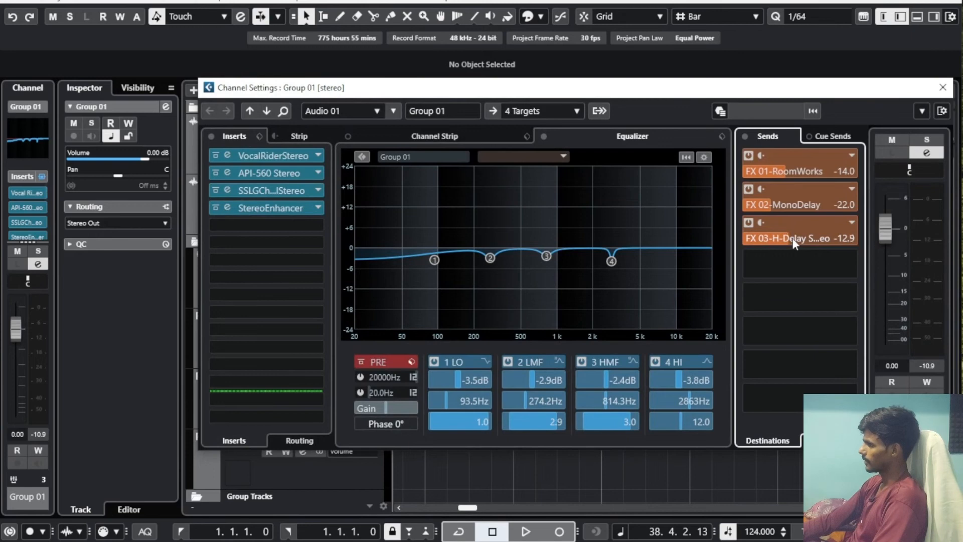
# Set Group 01's send level to FX 03-H-Delay Stereo to -13 dB and close its channel settings.
pyautogui.doubleClick(839, 236)
pyautogui.write('-13')
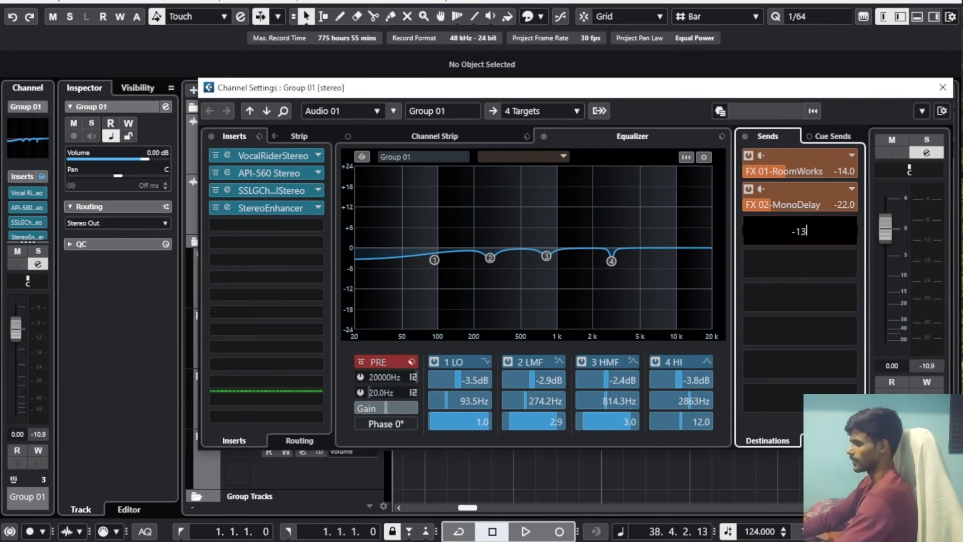
pyautogui.press('Return')
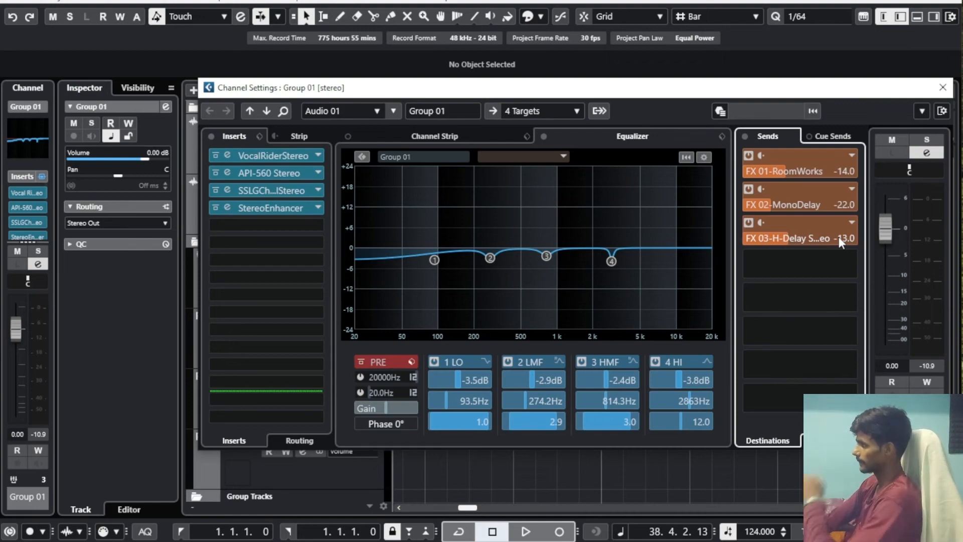
pyautogui.click(941, 94)
# Play the vocal and music from just before bar 39 to about bar 43, checking the delay level, and stop playback.
pyautogui.press('space')
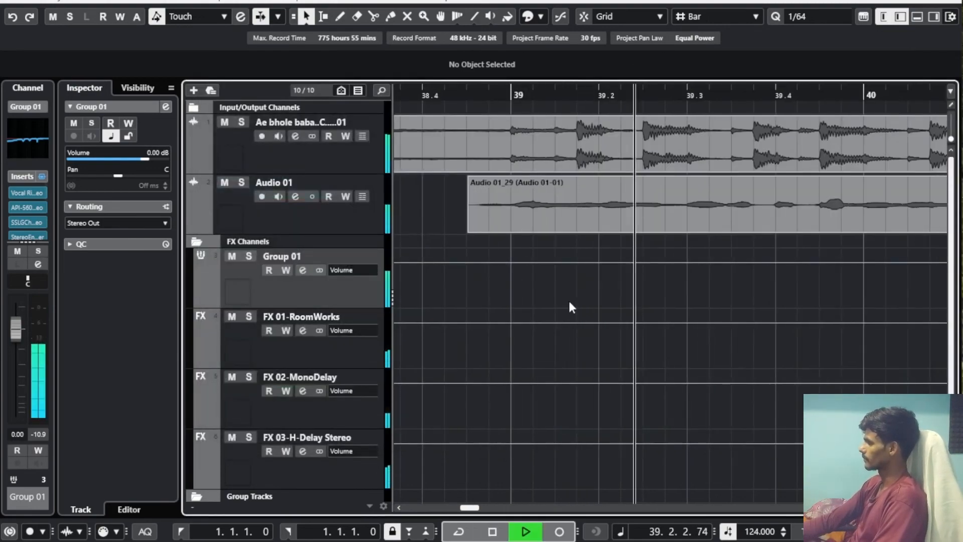
pyautogui.press('g')
pyautogui.press('g')
pyautogui.press('g')
pyautogui.press('g')
pyautogui.press('g')
pyautogui.press('g')
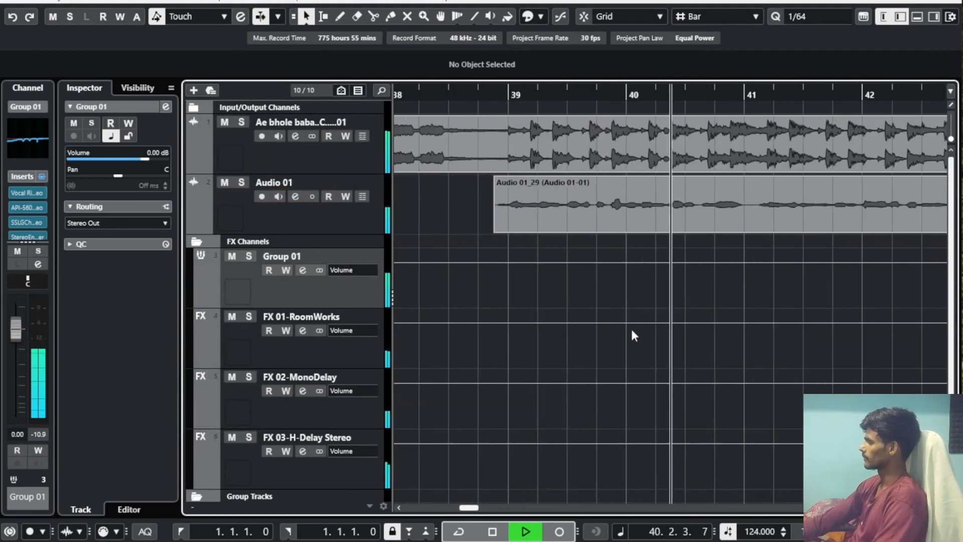
pyautogui.press('g')
pyautogui.press('g')
pyautogui.press('g')
pyautogui.press('g')
pyautogui.press('g')
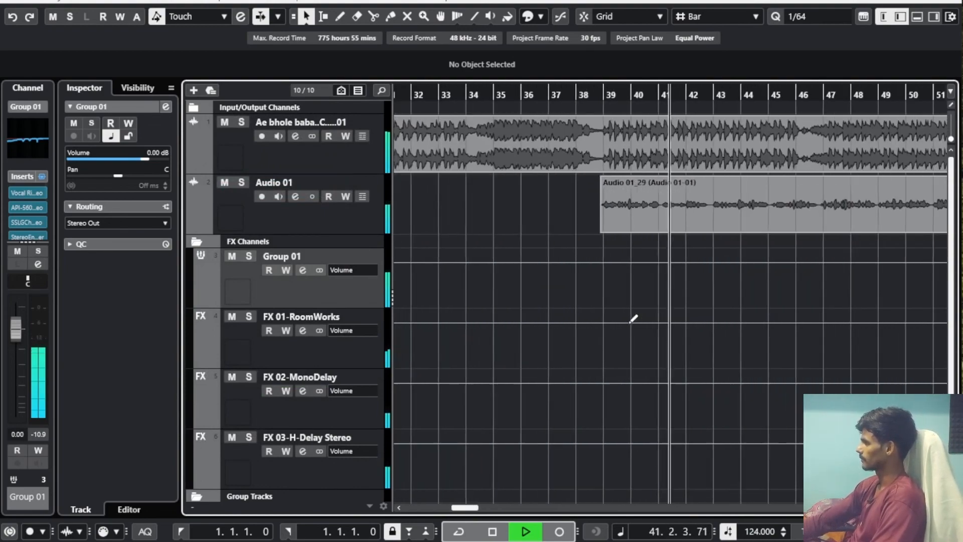
pyautogui.press('g')
pyautogui.press('g')
pyautogui.press('g')
pyautogui.press('g')
pyautogui.press('g')
pyautogui.press('h')
pyautogui.press('h')
pyautogui.press('h')
pyautogui.press('h')
pyautogui.press('h')
pyautogui.press('h')
pyautogui.press('h')
pyautogui.press('h')
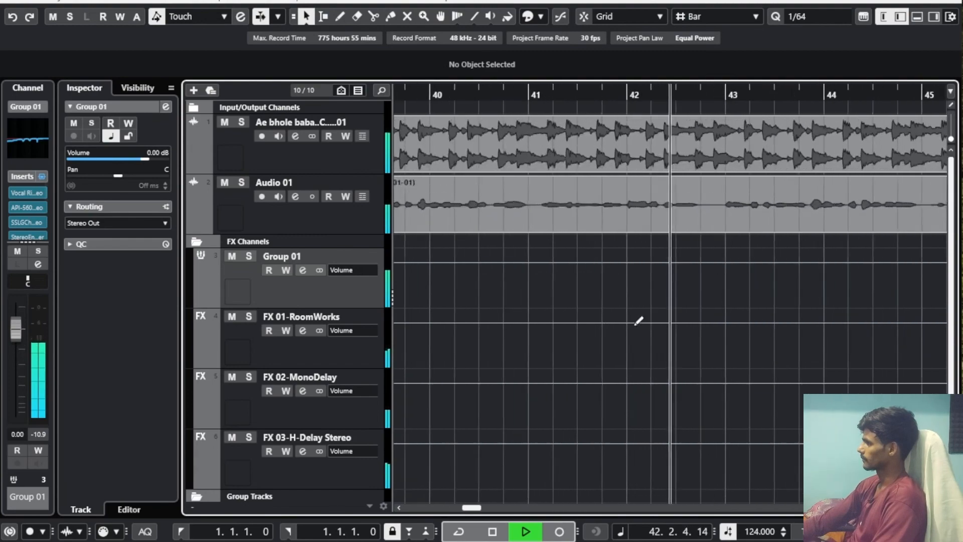
pyautogui.press('g')
pyautogui.press('g')
pyautogui.press('g')
pyautogui.press('g')
pyautogui.press('g')
pyautogui.press('g')
pyautogui.press('g')
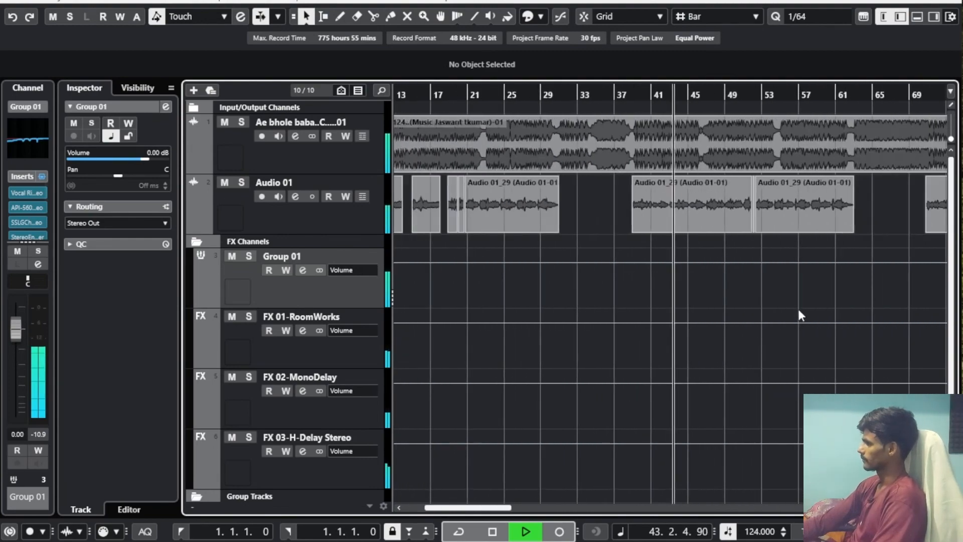
pyautogui.press('g')
pyautogui.press('g')
pyautogui.press('space')
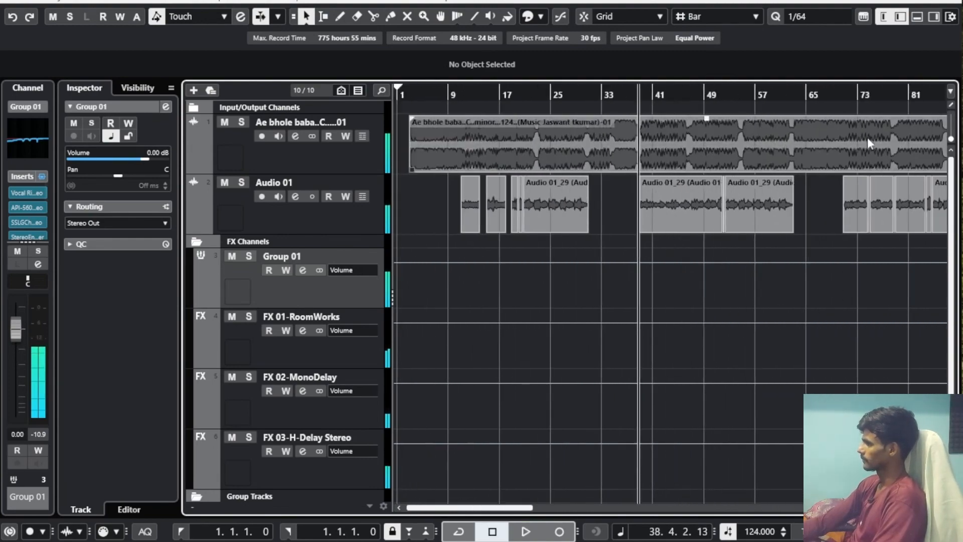
# Move the playhead to just before the Audio 01 vocal clip that begins near bar 71.
pyautogui.click(842, 98)
pyautogui.press('h')
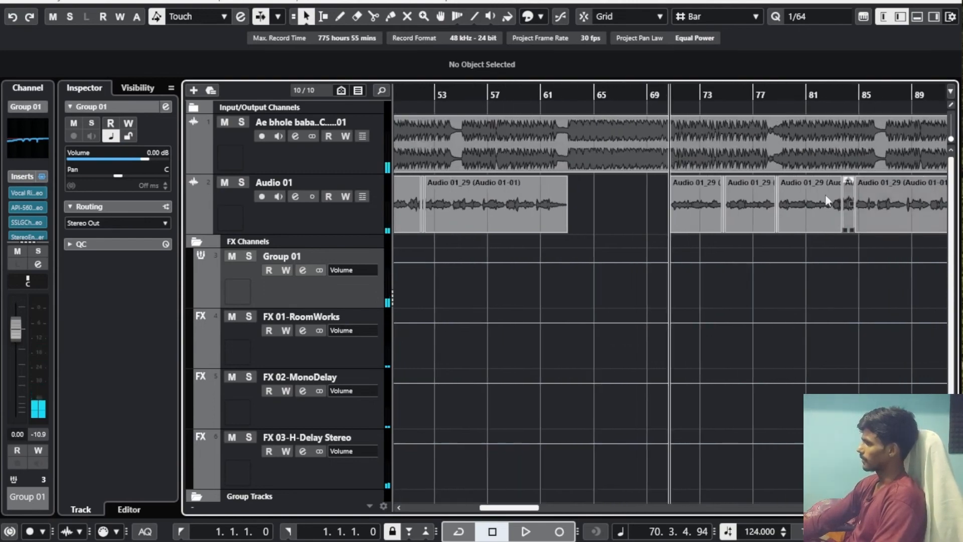
pyautogui.press('h')
pyautogui.press('h')
# Play the vocal and music from just before bar 71 to about bar 80, checking the mix, and stop playback.
pyautogui.press('space')
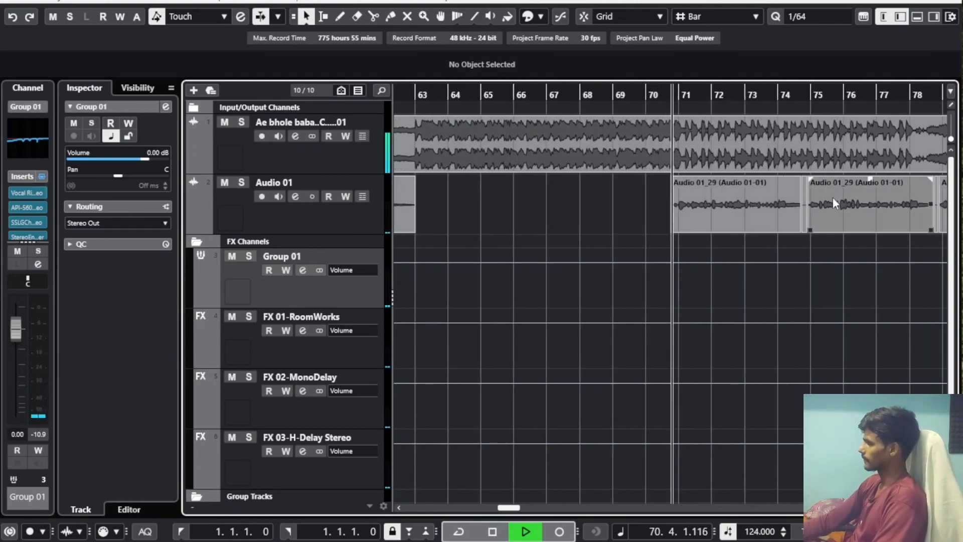
pyautogui.press('g')
pyautogui.press('g')
pyautogui.press('g')
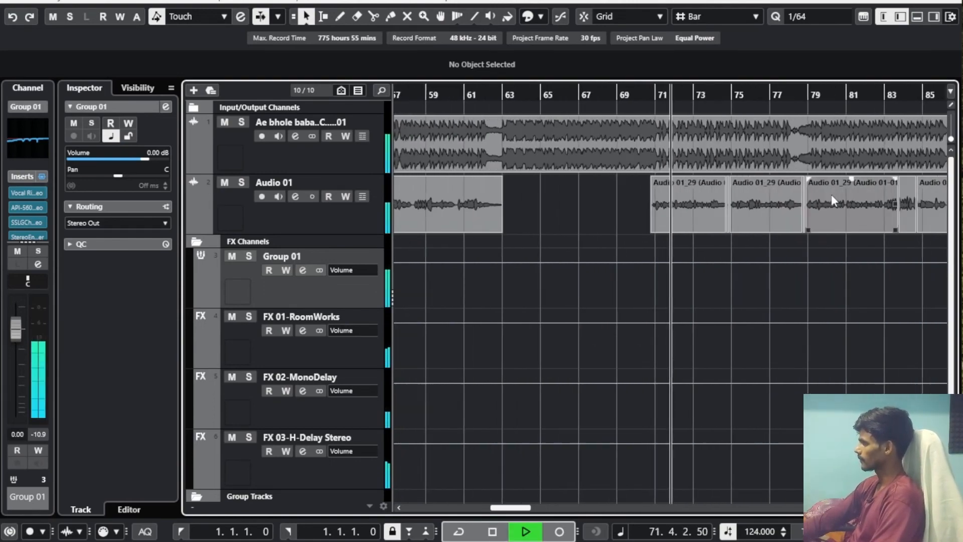
pyautogui.press('g')
pyautogui.press('g')
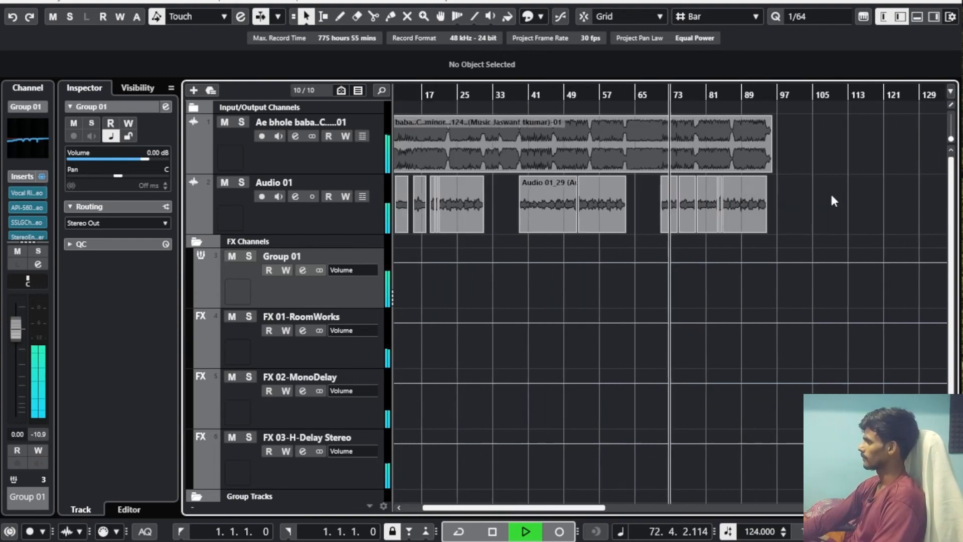
pyautogui.press('h')
pyautogui.press('h')
pyautogui.press('h')
pyautogui.press('h')
pyautogui.press('h')
pyautogui.press('h')
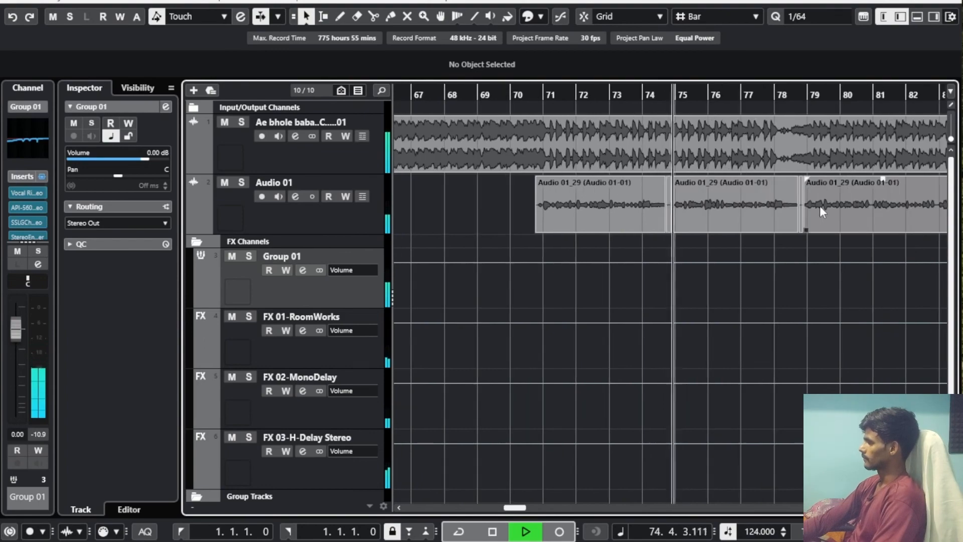
pyautogui.press('g')
pyautogui.press('g')
pyautogui.press('g')
pyautogui.press('g')
pyautogui.press('g')
pyautogui.press('g')
pyautogui.press('g')
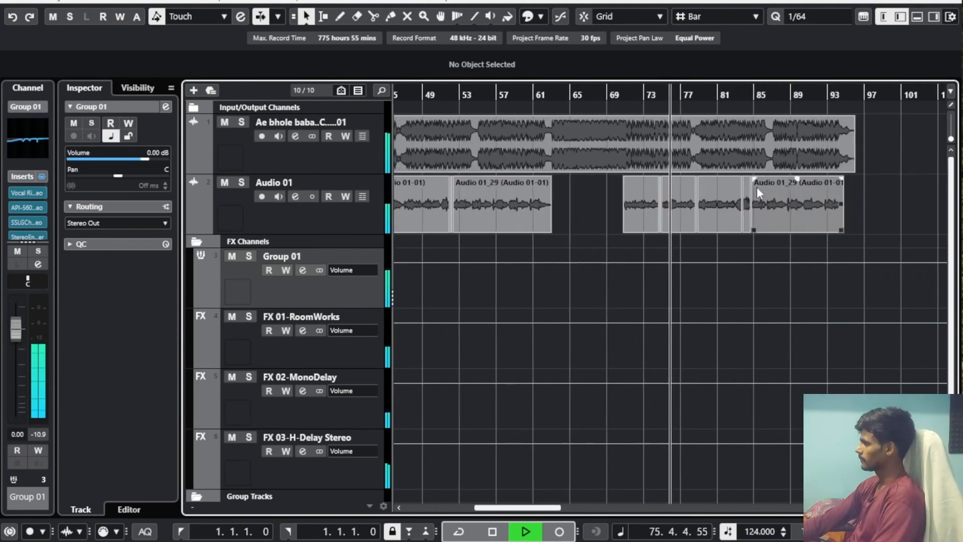
pyautogui.press('h')
pyautogui.press('h')
pyautogui.press('h')
pyautogui.press('h')
pyautogui.press('h')
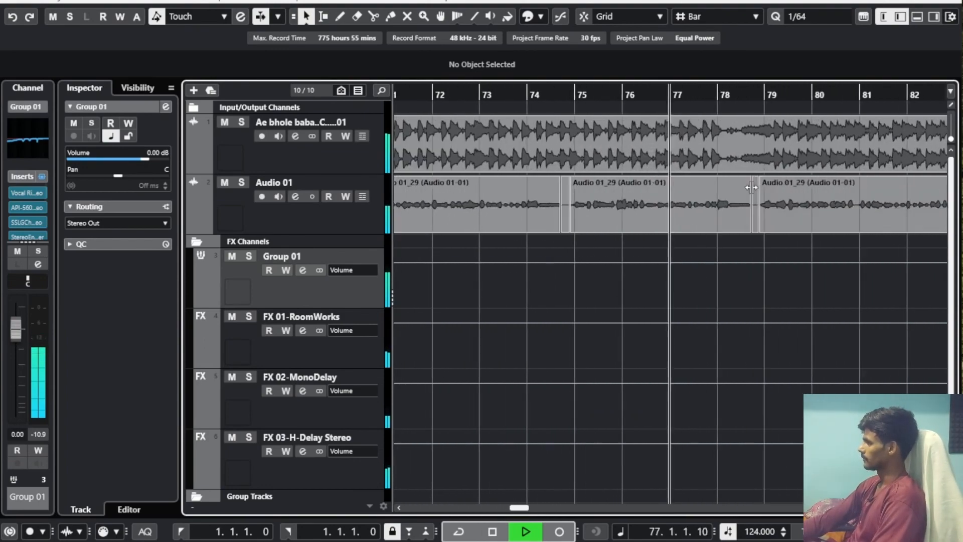
pyautogui.press('g')
pyautogui.press('g')
pyautogui.press('g')
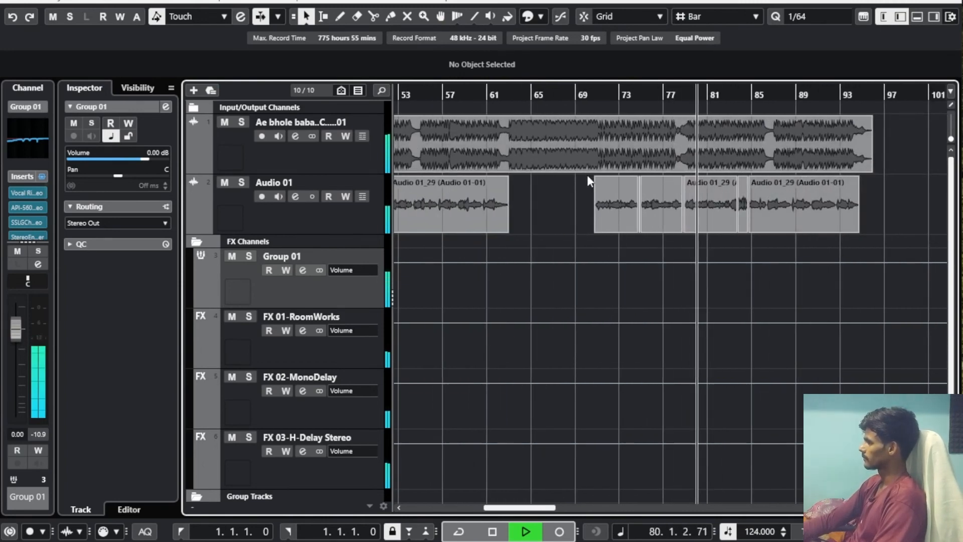
pyautogui.press('space')
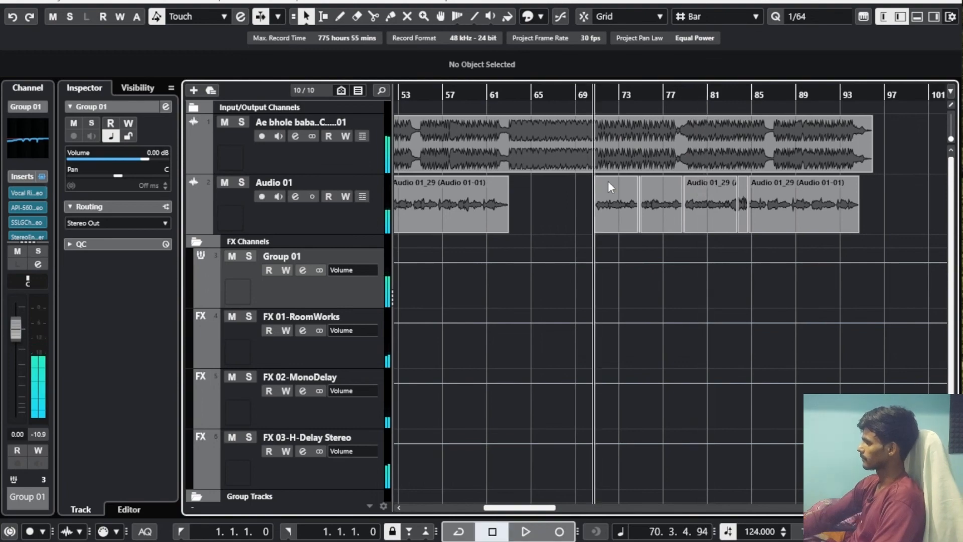
# Return the playhead to just before the Audio 01 vocal clip that begins near bar 39.
pyautogui.press('g')
pyautogui.press('g')
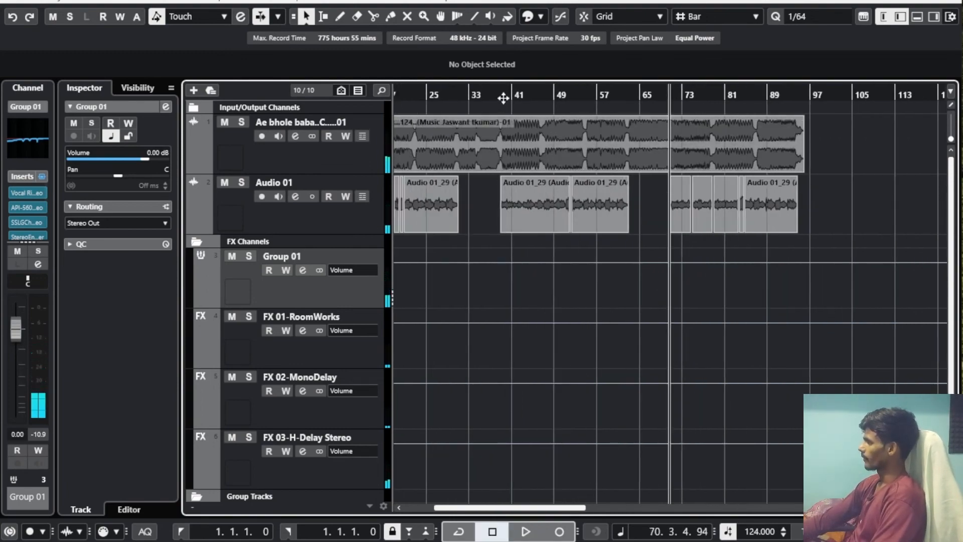
pyautogui.click(503, 97)
pyautogui.press('h')
pyautogui.press('h')
pyautogui.press('h')
pyautogui.press('h')
pyautogui.press('h')
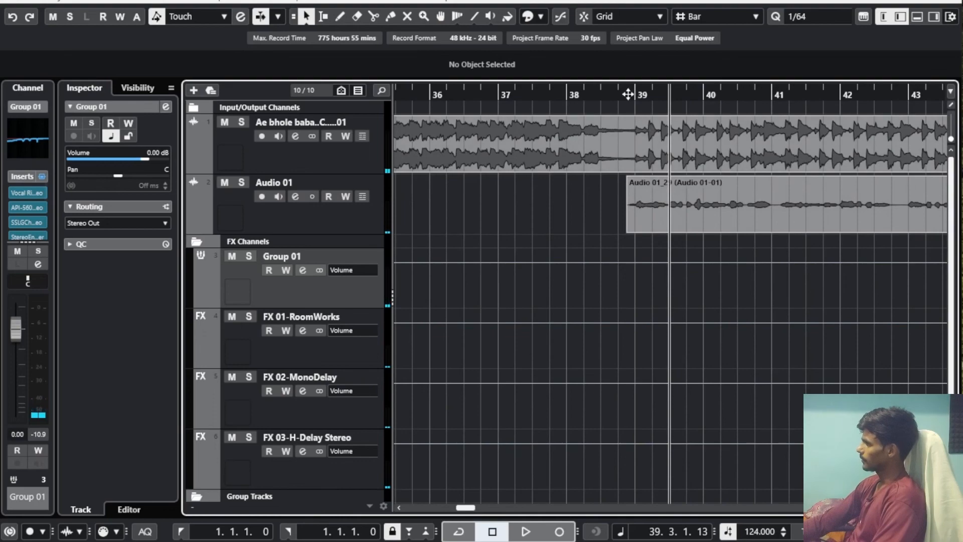
pyautogui.click(621, 96)
pyautogui.press('g')
pyautogui.press('g')
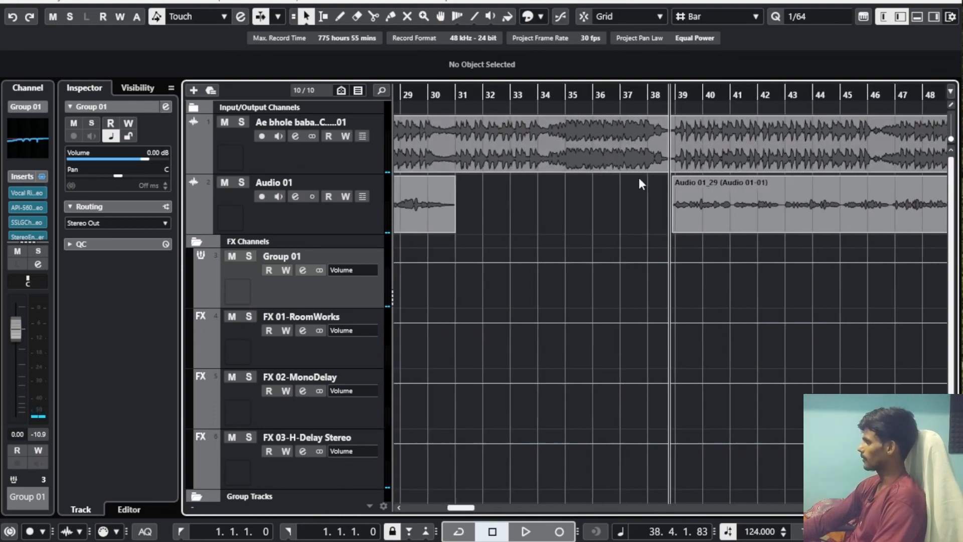
pyautogui.press('g')
pyautogui.press('g')
pyautogui.press('g')
pyautogui.press('g')
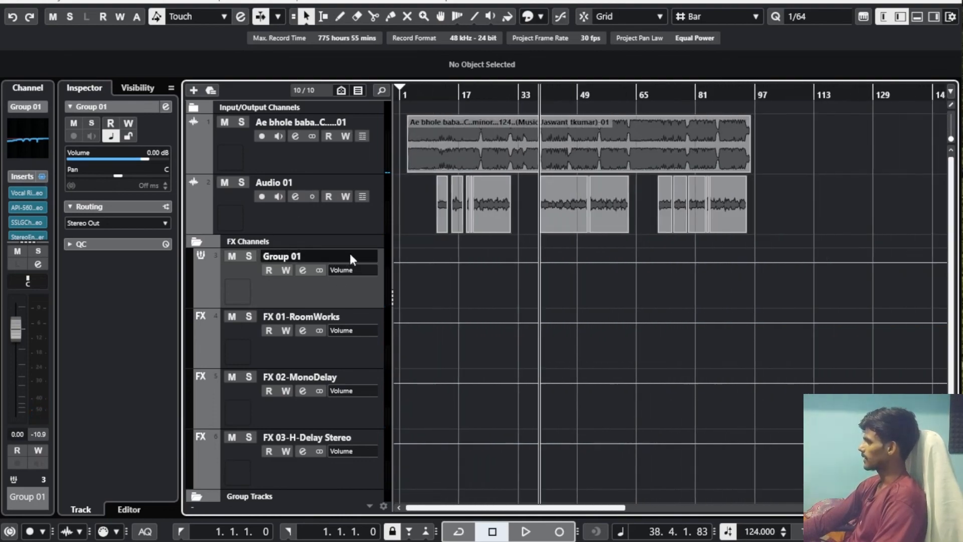
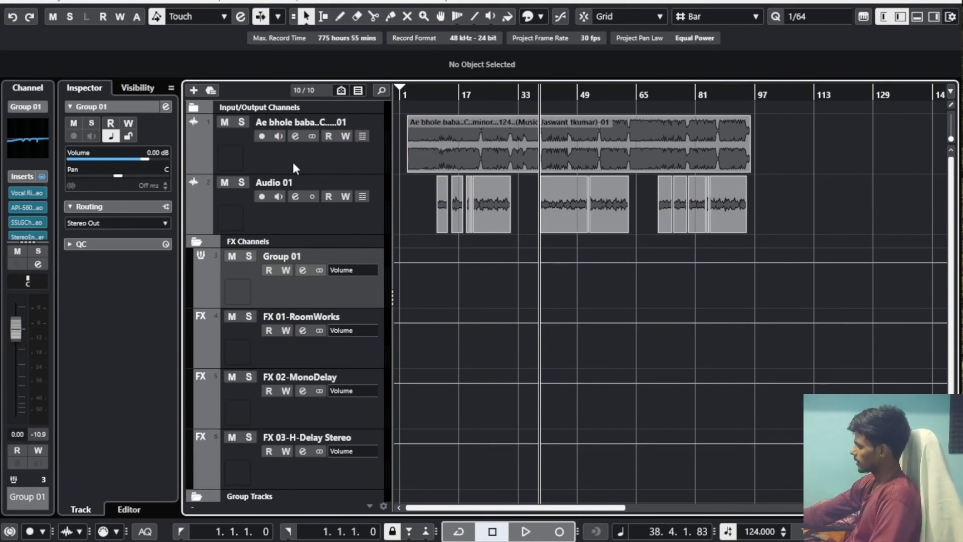
# Look over the Stereo Out channel's settings and the effect list for its first insert slot, and close the mixer.
pyautogui.press('F3')
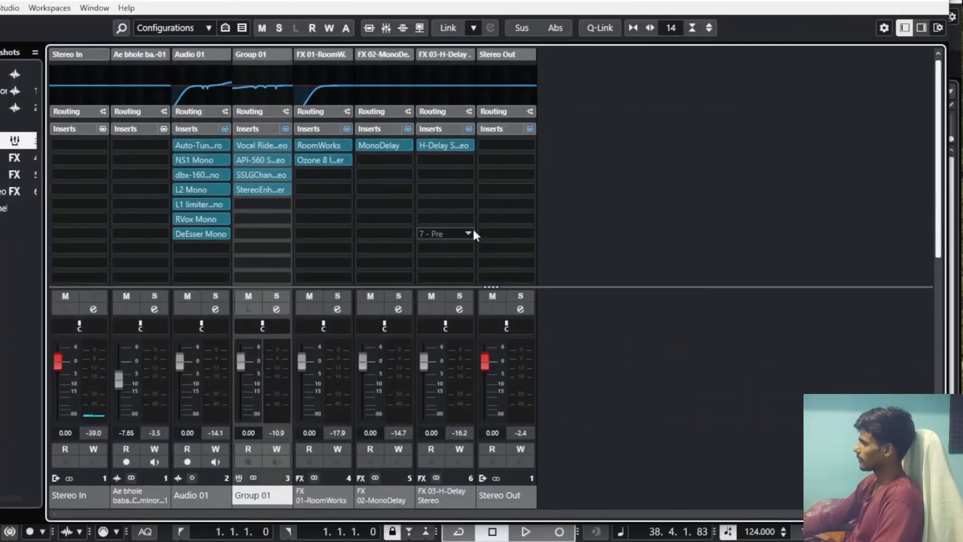
pyautogui.click(518, 310)
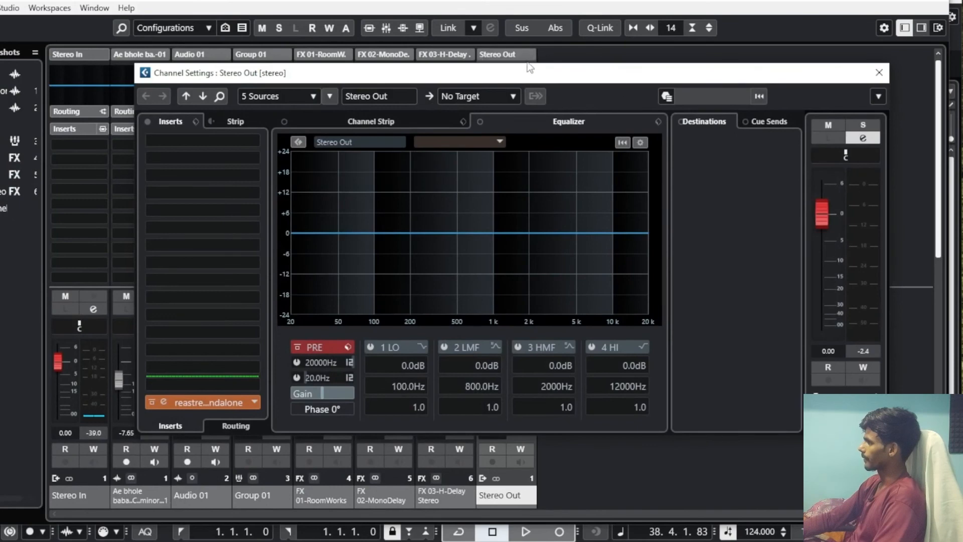
pyautogui.moveTo(506, 77); pyautogui.dragTo(525, 66)
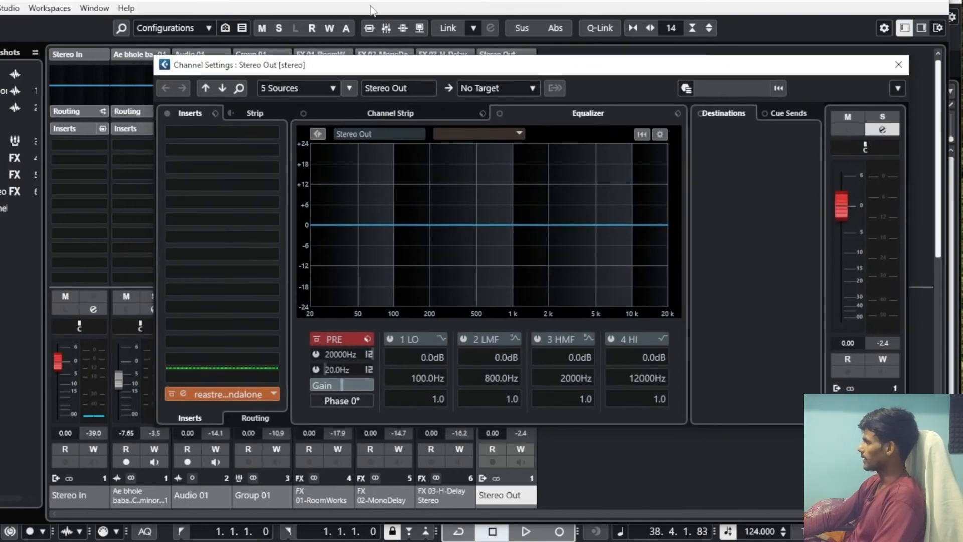
pyautogui.click(250, 136)
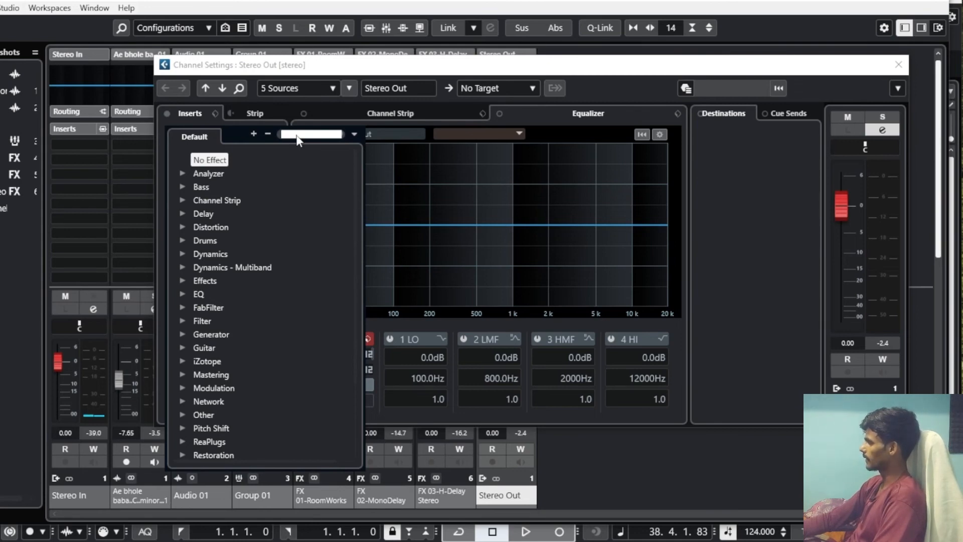
pyautogui.click(898, 68)
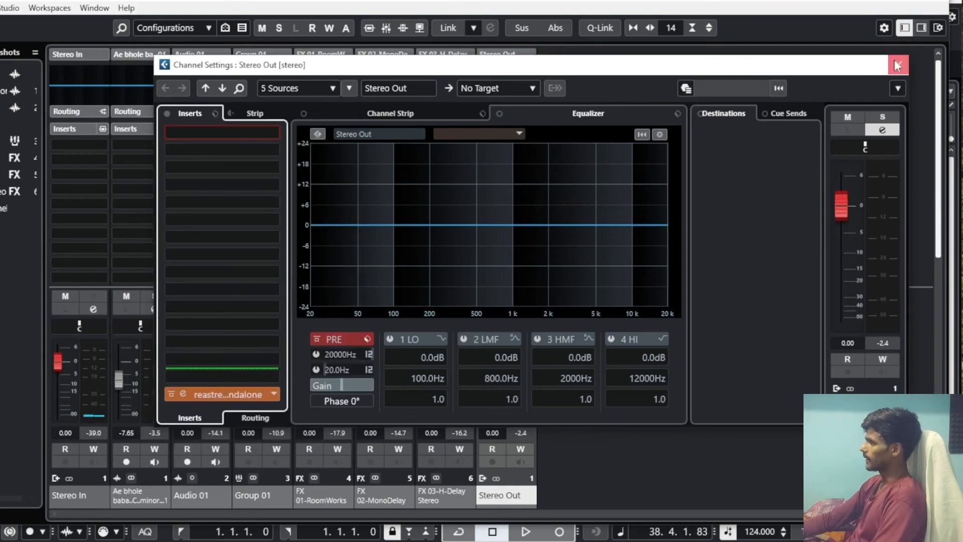
pyautogui.click(898, 66)
pyautogui.click(935, 2)
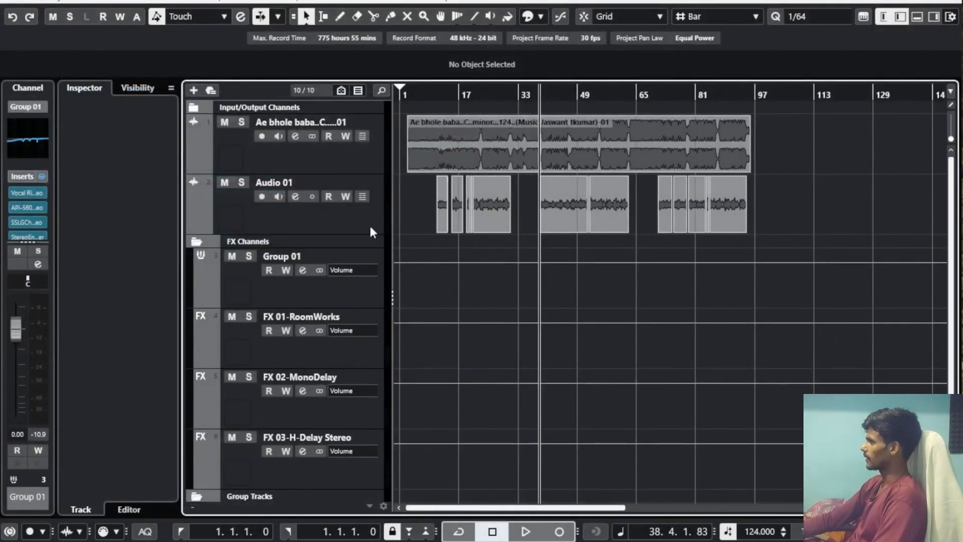
# Raise the StereoEnhancer width on Group 01 to 140 % during playback, and close the plug-in and channel settings.
pyautogui.click(294, 295)
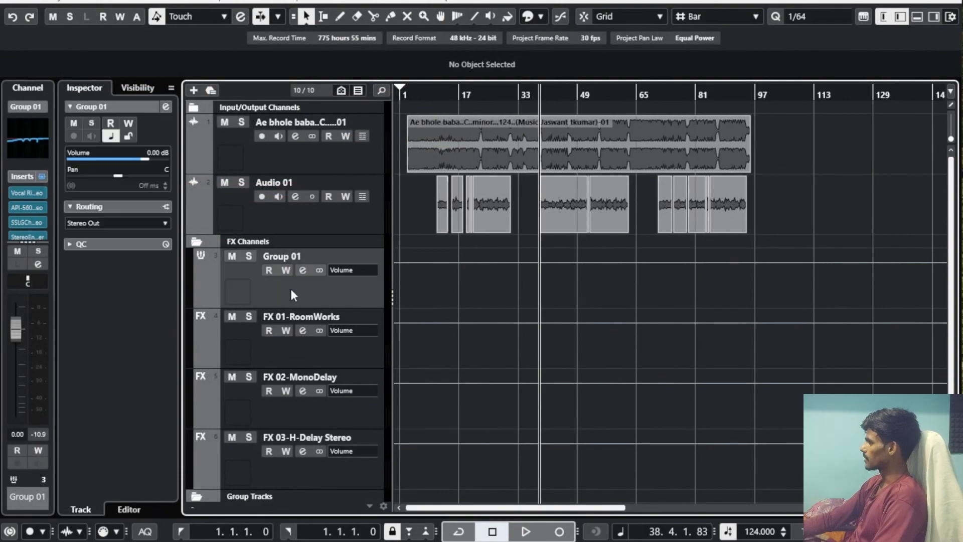
pyautogui.click(303, 270)
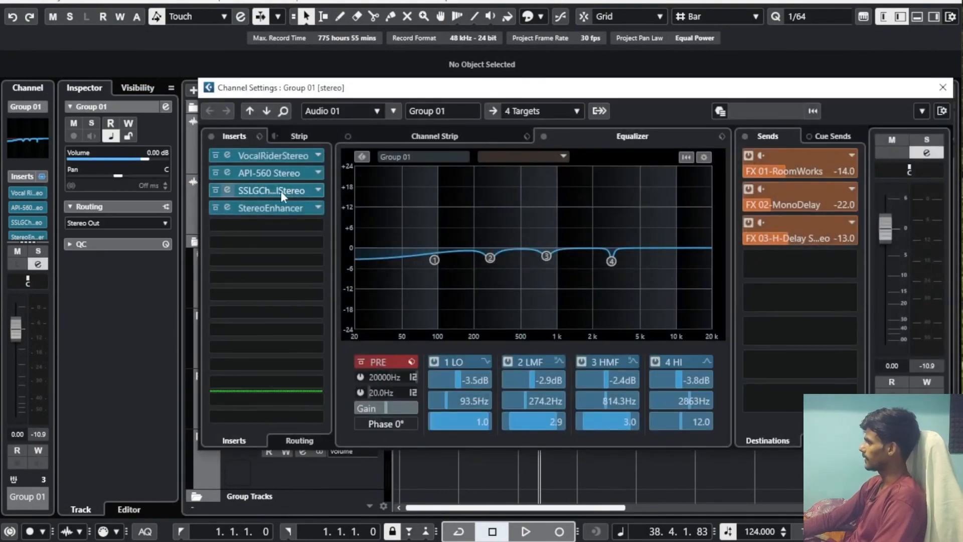
pyautogui.click(259, 207)
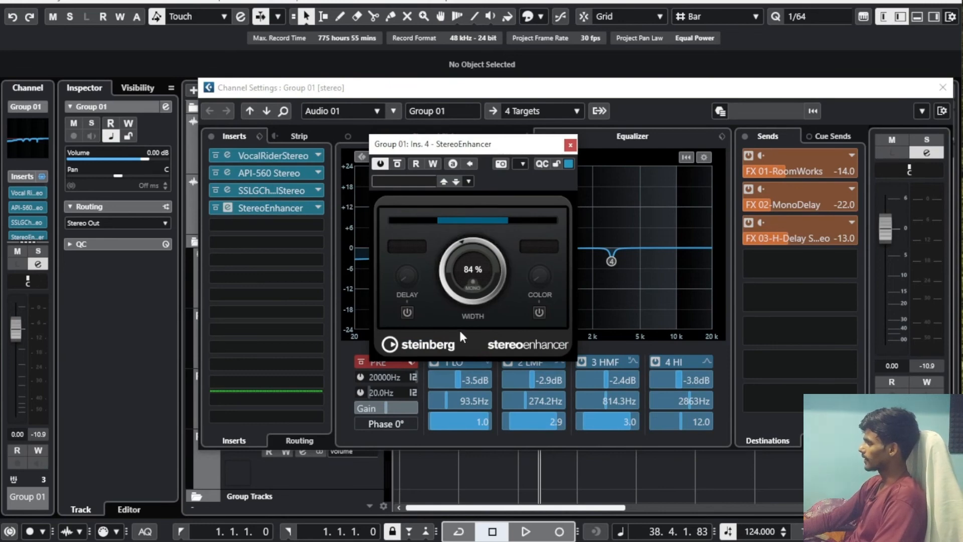
pyautogui.press('space')
pyautogui.scroll(7, 470, 271)
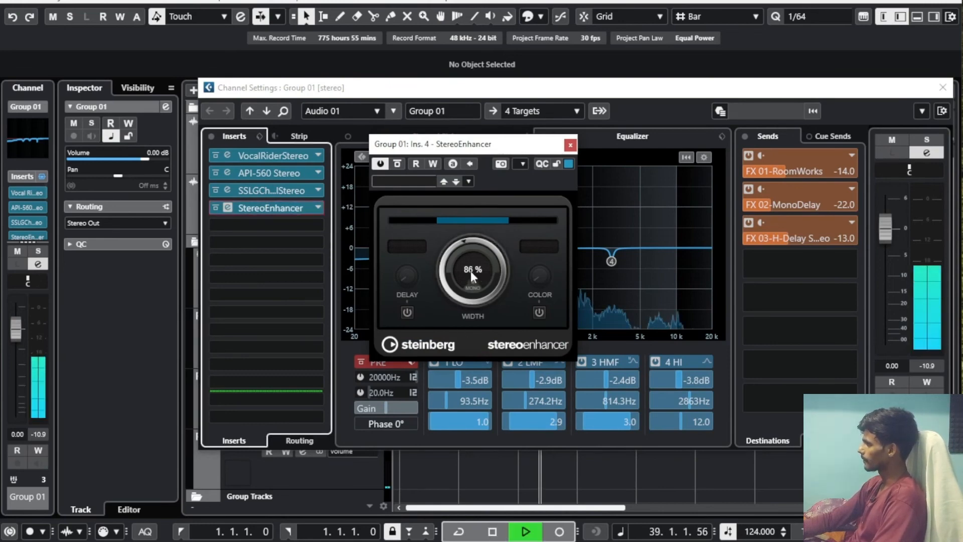
pyautogui.scroll(8, 470, 273)
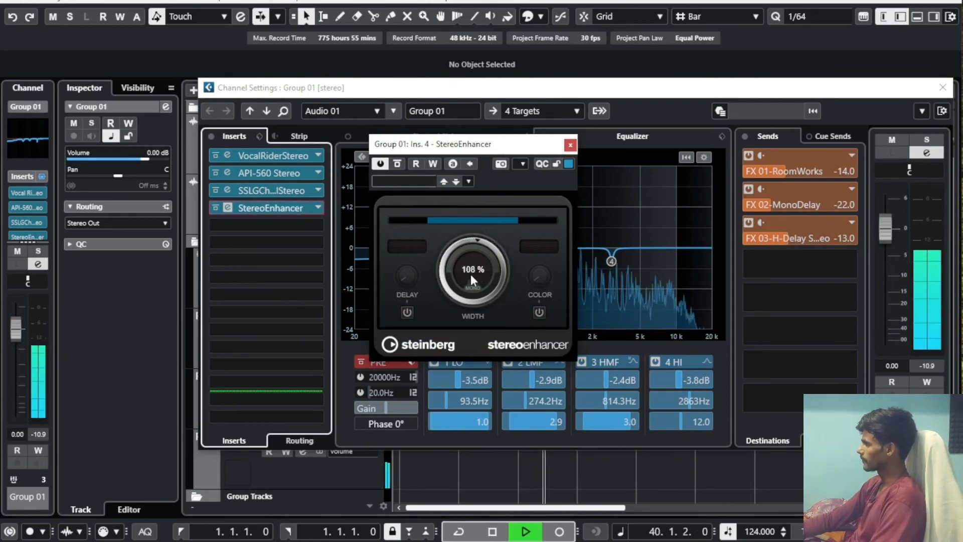
pyautogui.scroll(7, 471, 273)
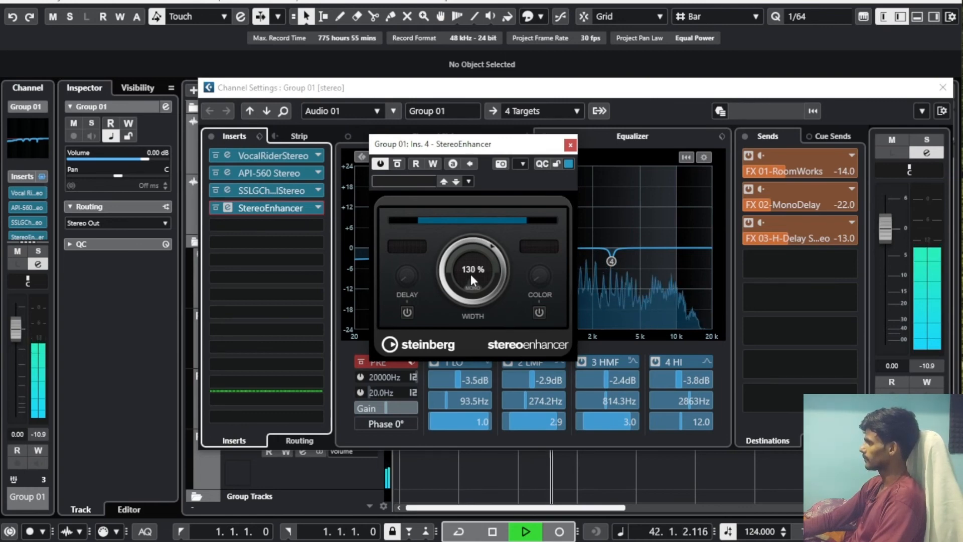
pyautogui.scroll(2, 470, 274)
pyautogui.scroll(1, 470, 274)
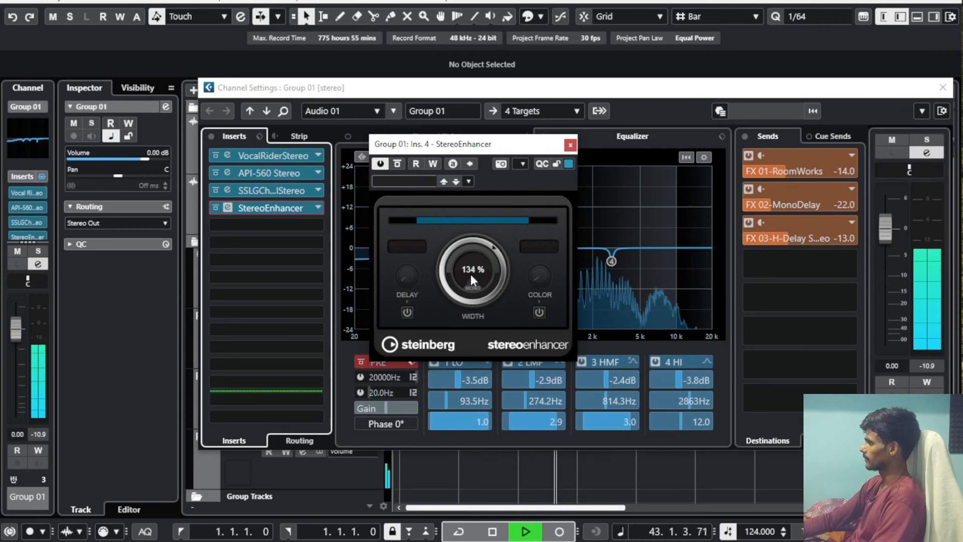
pyautogui.scroll(3, 471, 274)
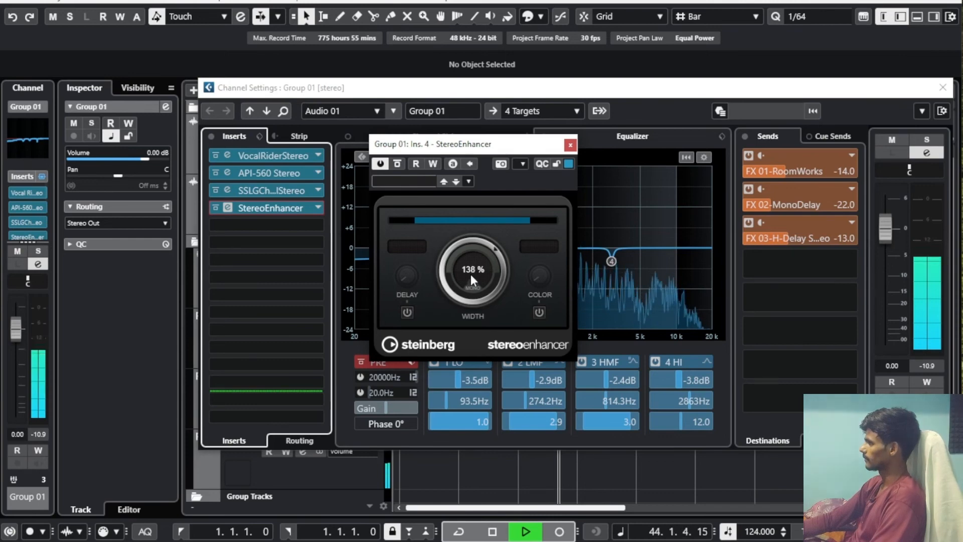
pyautogui.press('space')
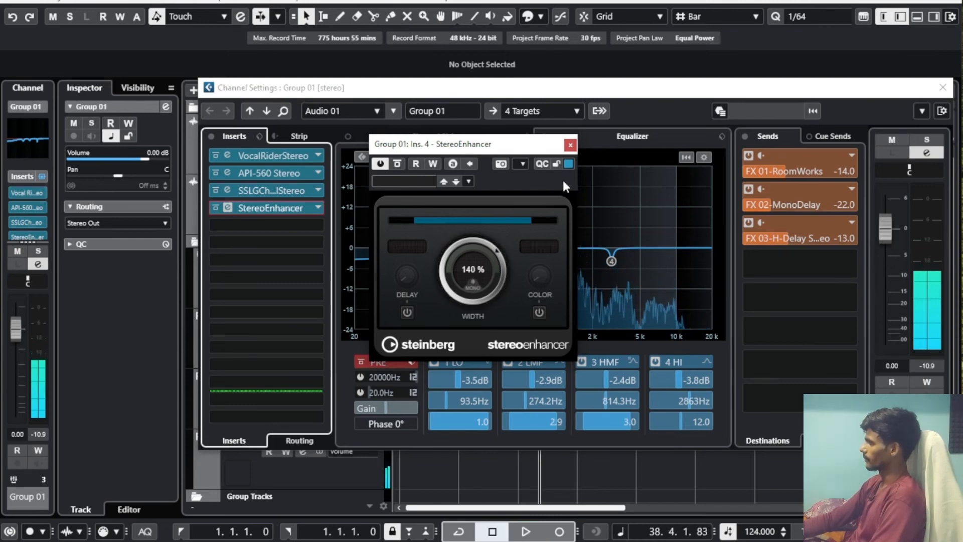
pyautogui.click(570, 144)
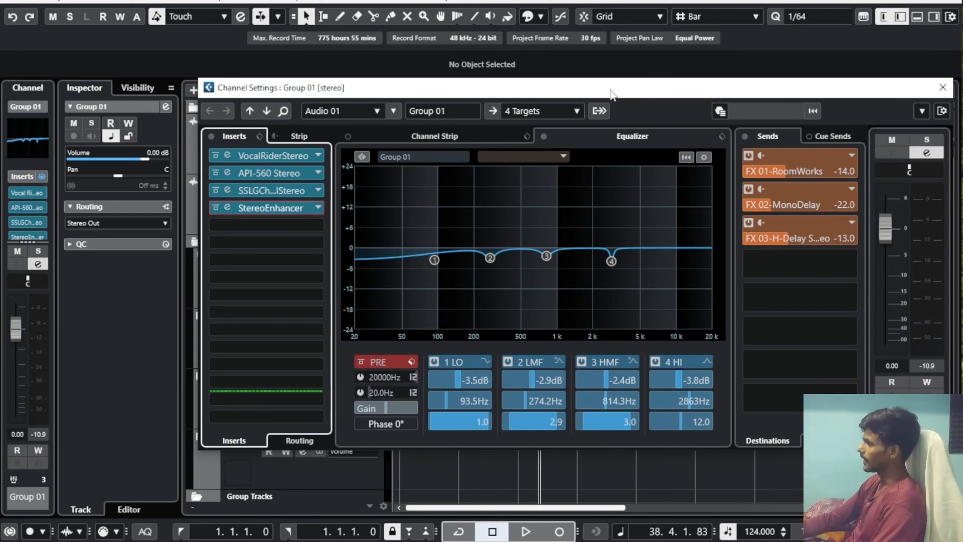
pyautogui.moveTo(579, 93); pyautogui.dragTo(569, 88)
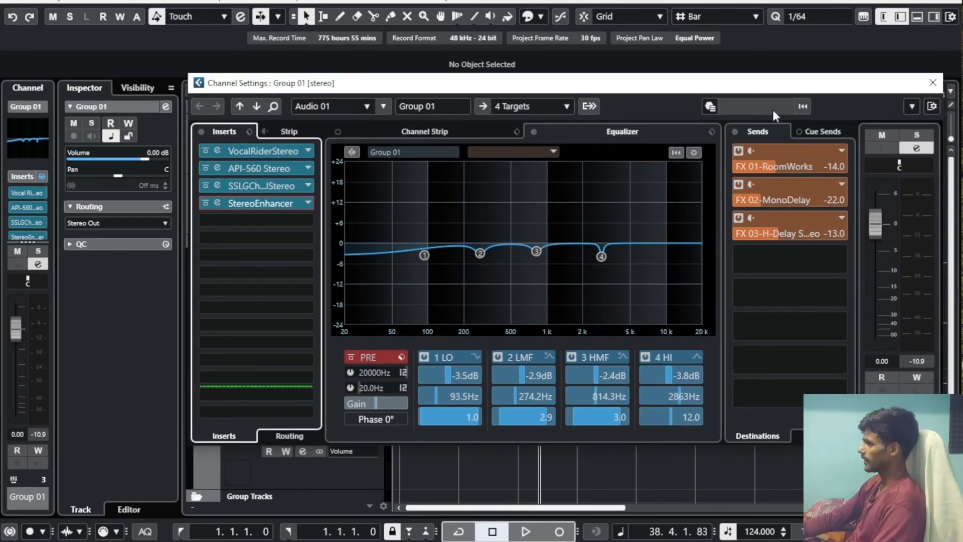
pyautogui.click(932, 82)
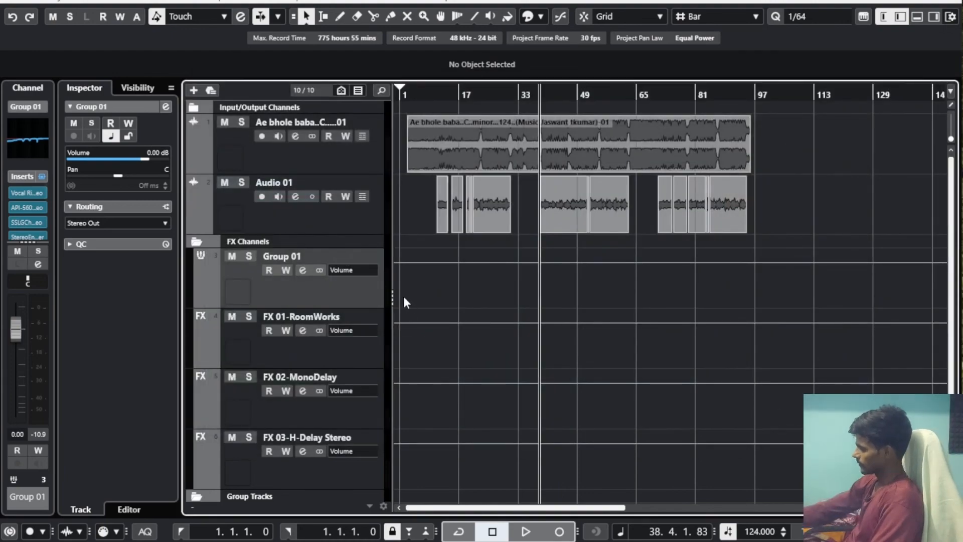
# Load Maserati GRP Stereo in the first insert slot of the Stereo Out channel.
pyautogui.press('F3')
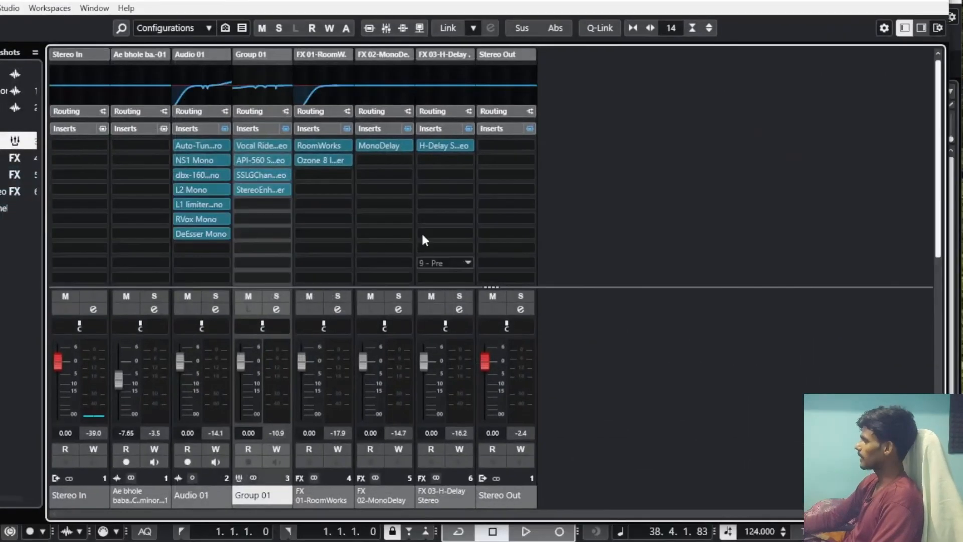
pyautogui.click(520, 309)
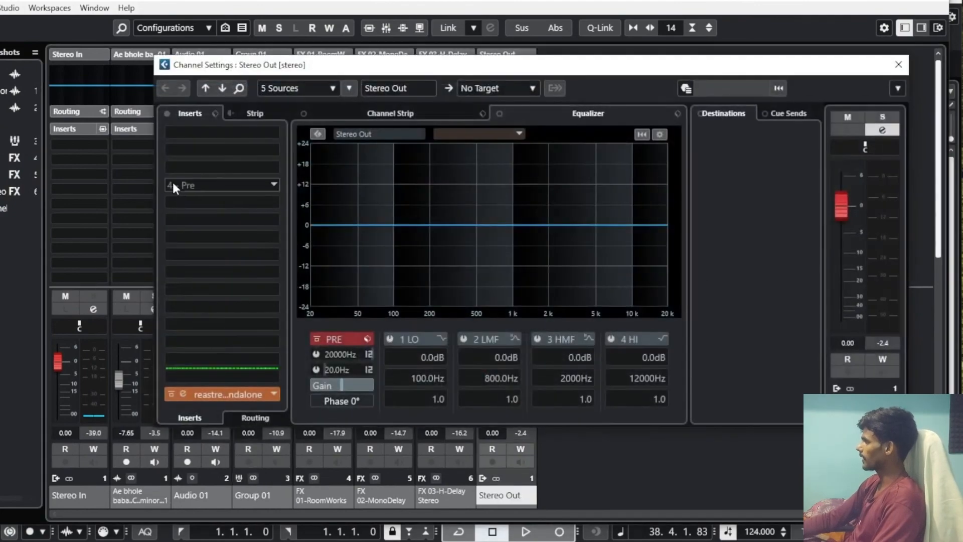
pyautogui.click(221, 157)
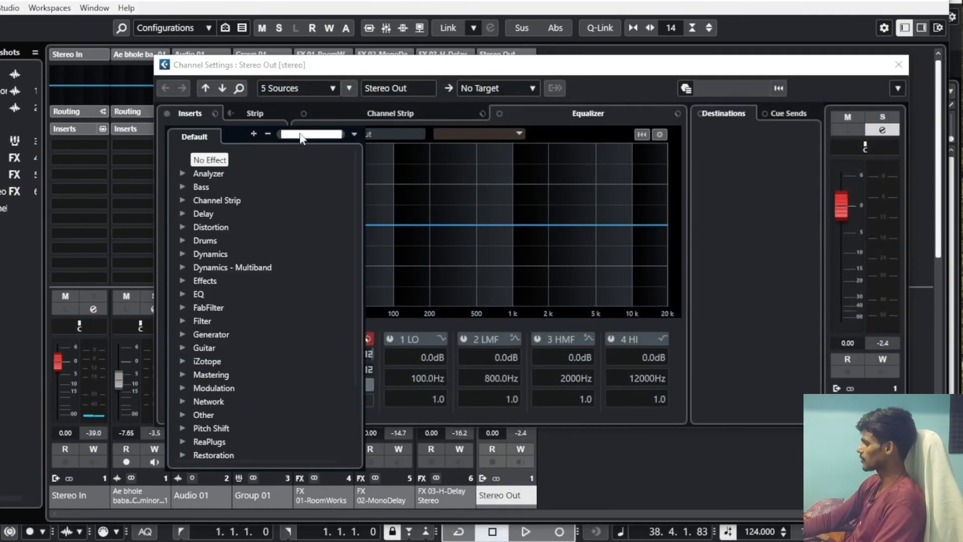
pyautogui.write('g')
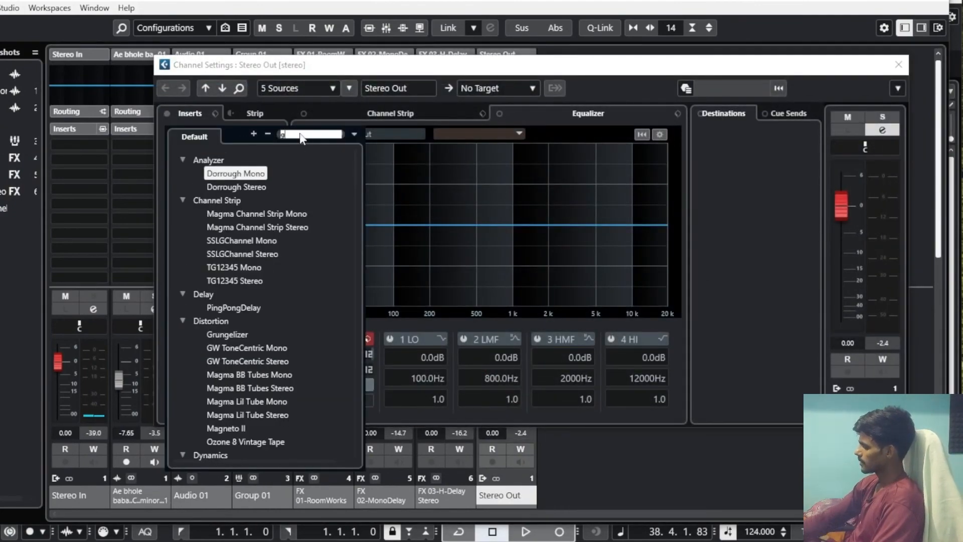
pyautogui.write('rp')
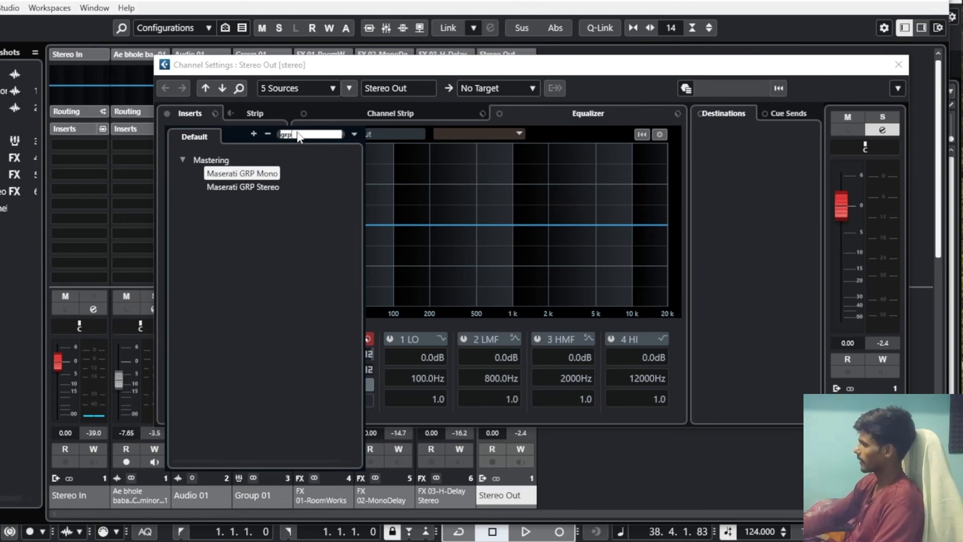
pyautogui.click(242, 186)
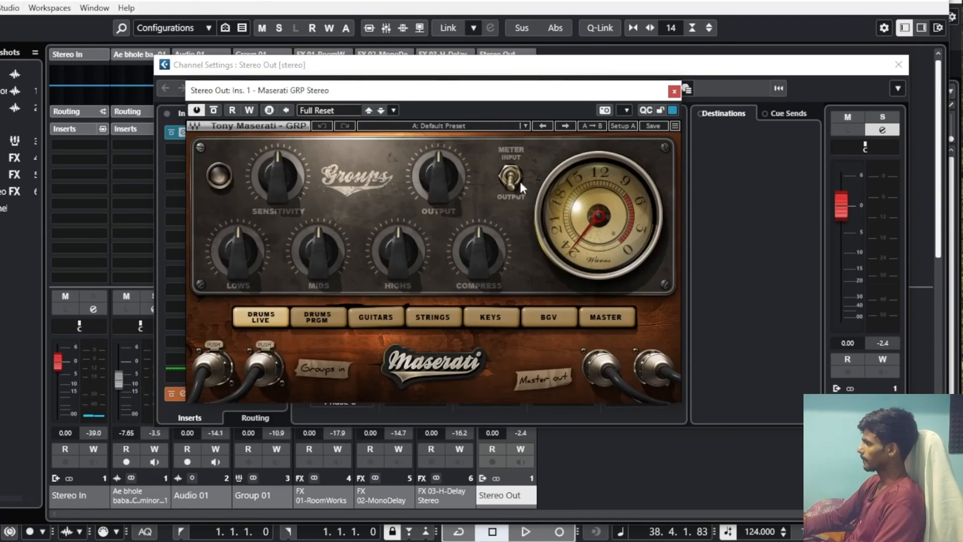
# Play the mix with Maserati GRP bypassed on Stereo Out, reset the channel's peak meter, and stop playback.
pyautogui.moveTo(516, 97); pyautogui.dragTo(486, 96)
pyautogui.press('space')
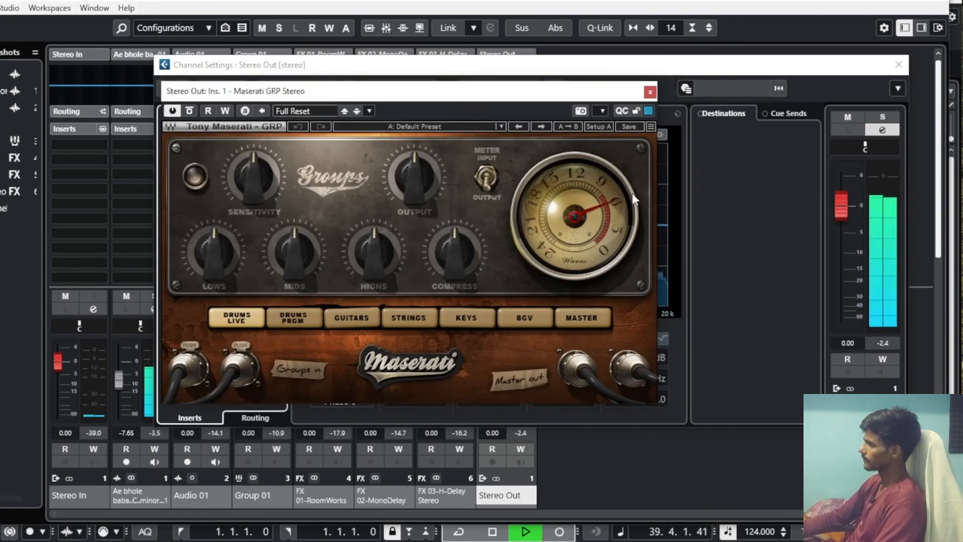
pyautogui.moveTo(534, 97); pyautogui.dragTo(551, 87)
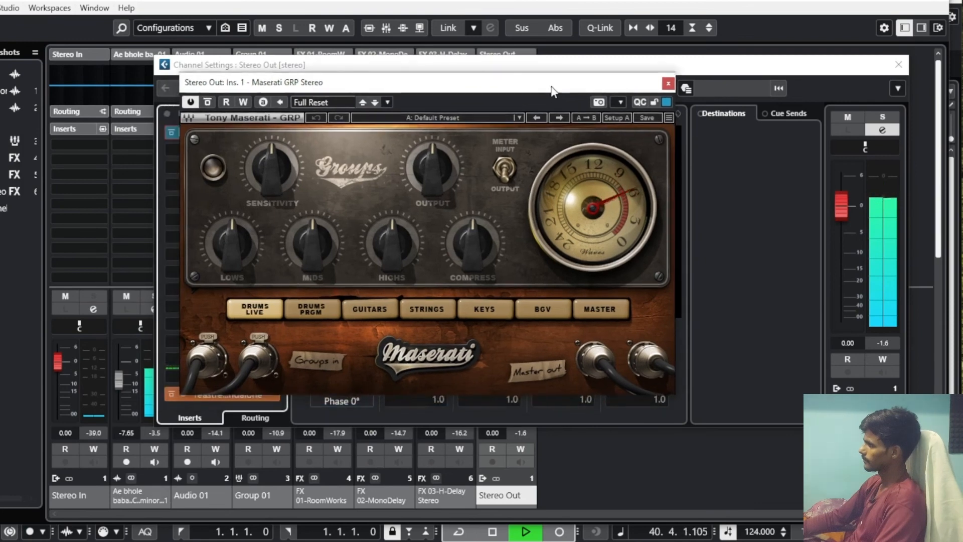
pyautogui.click(668, 84)
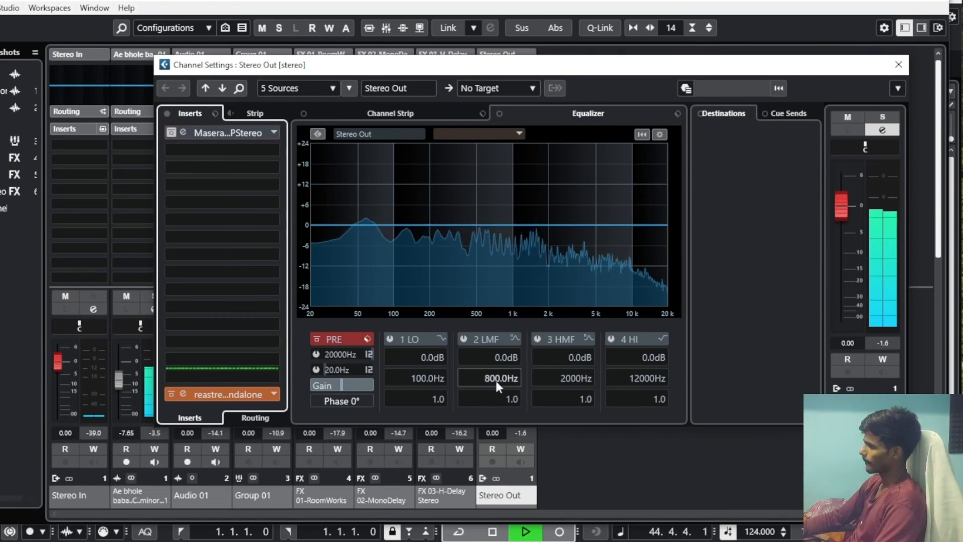
pyautogui.click(881, 344)
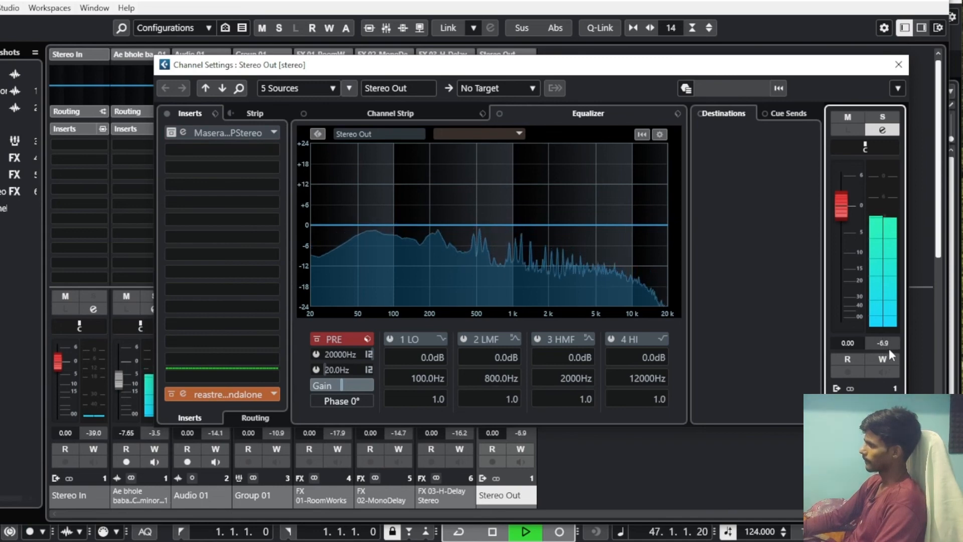
pyautogui.press('space')
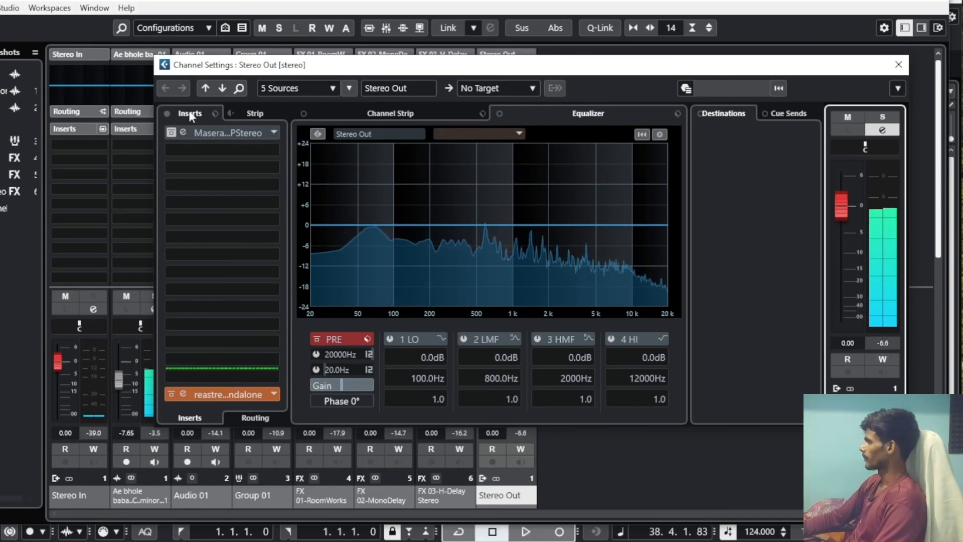
# Reactivate Maserati GRP on Stereo Out, reopen it, and set its mode to MASTER.
pyautogui.click(251, 134)
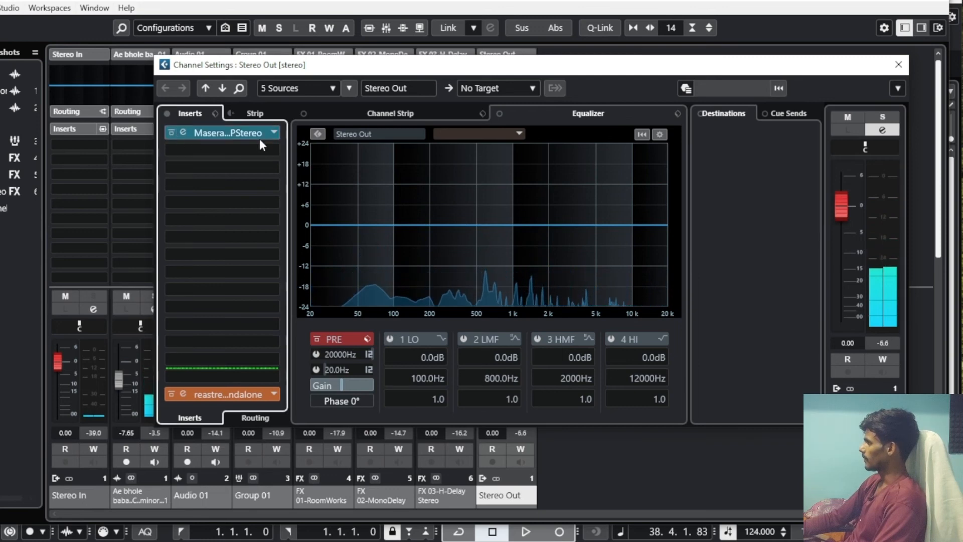
pyautogui.click(234, 134)
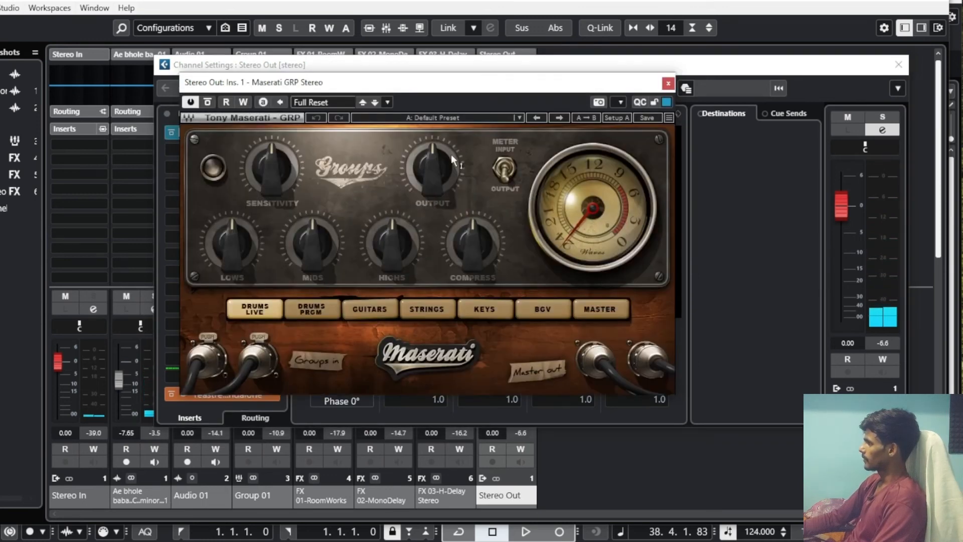
pyautogui.moveTo(429, 85); pyautogui.dragTo(434, 82)
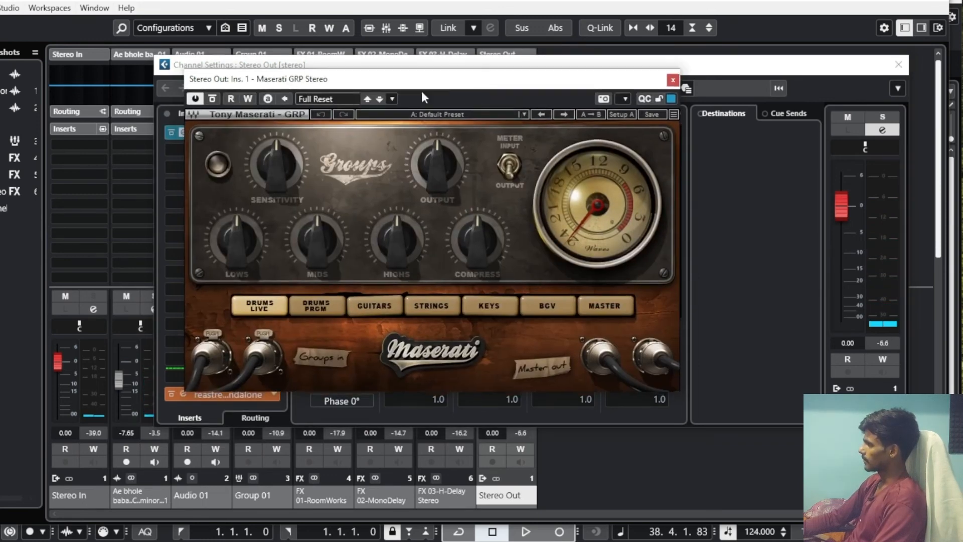
pyautogui.click(602, 307)
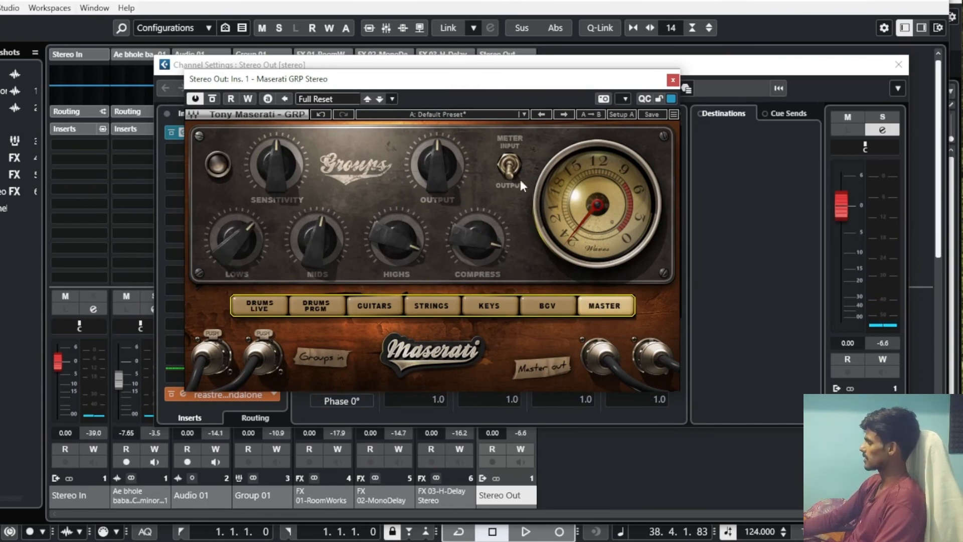
# Play the mix twice from just before bar 39 to check the MASTER mode, stopping playback each time.
pyautogui.press('space')
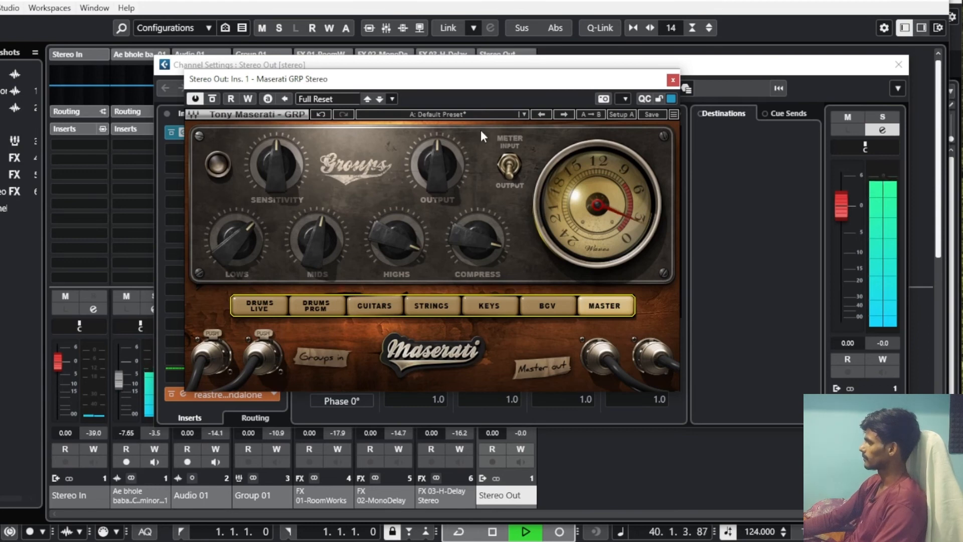
pyautogui.press('space')
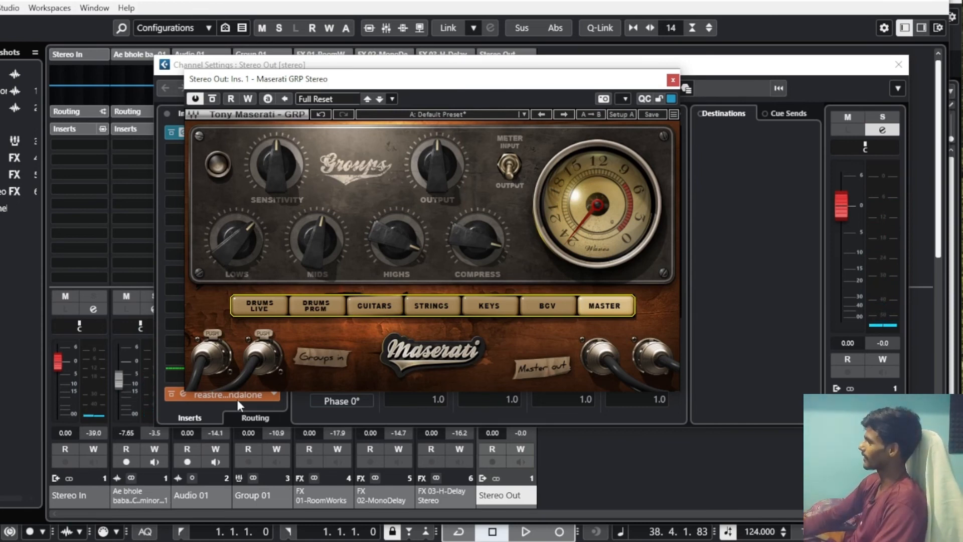
pyautogui.press('space')
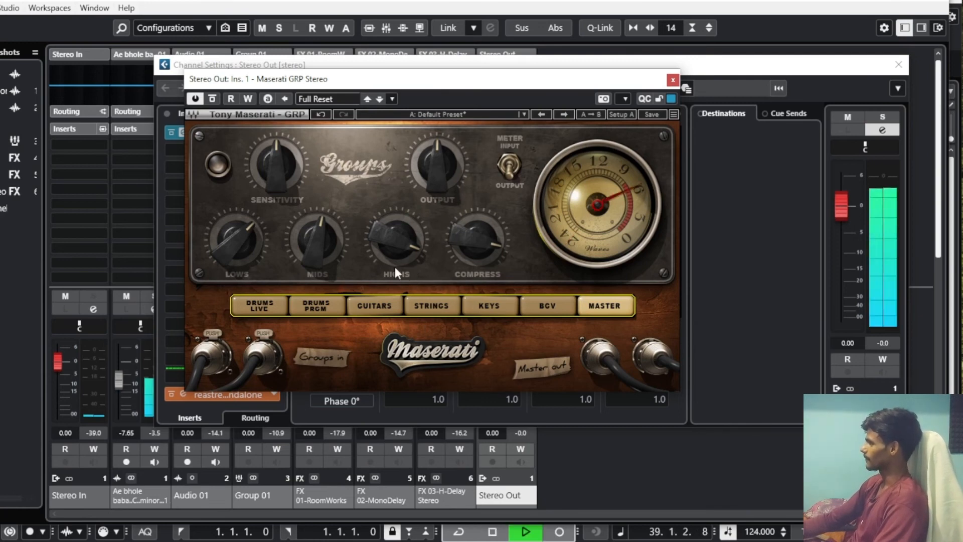
pyautogui.moveTo(324, 242)
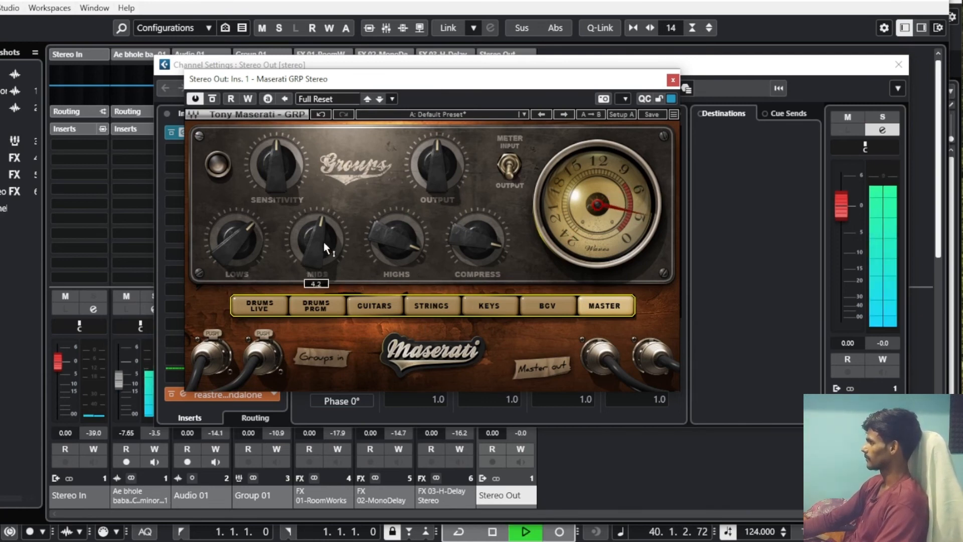
pyautogui.press('space')
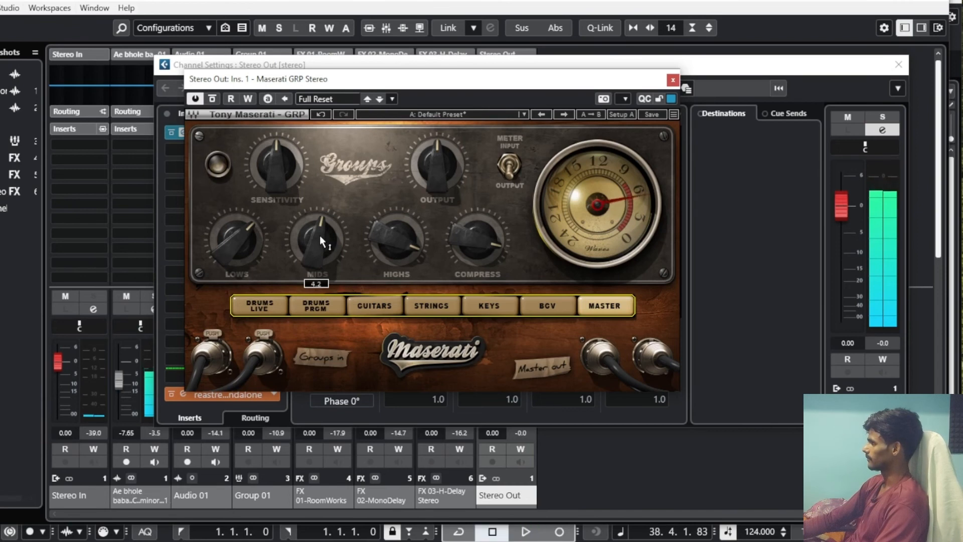
# Set the Mids of Maserati GRP to 0 and start playback from just before bar 39.
pyautogui.click(320, 236)
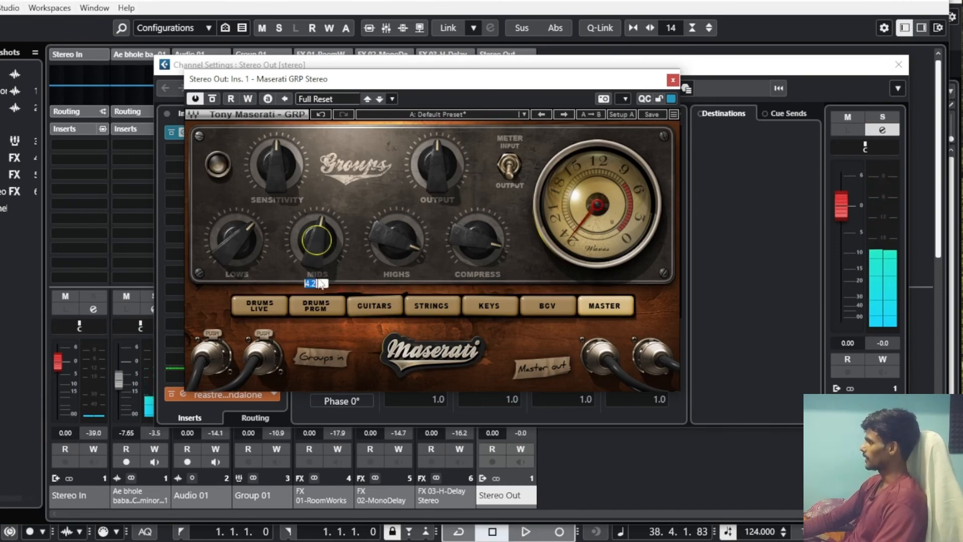
pyautogui.write('0')
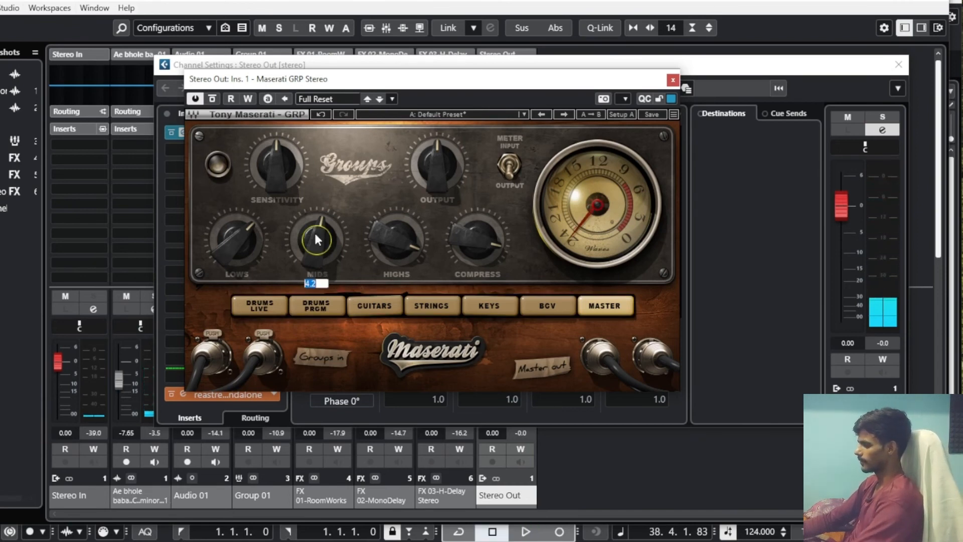
pyautogui.press('Return')
pyautogui.press('space')
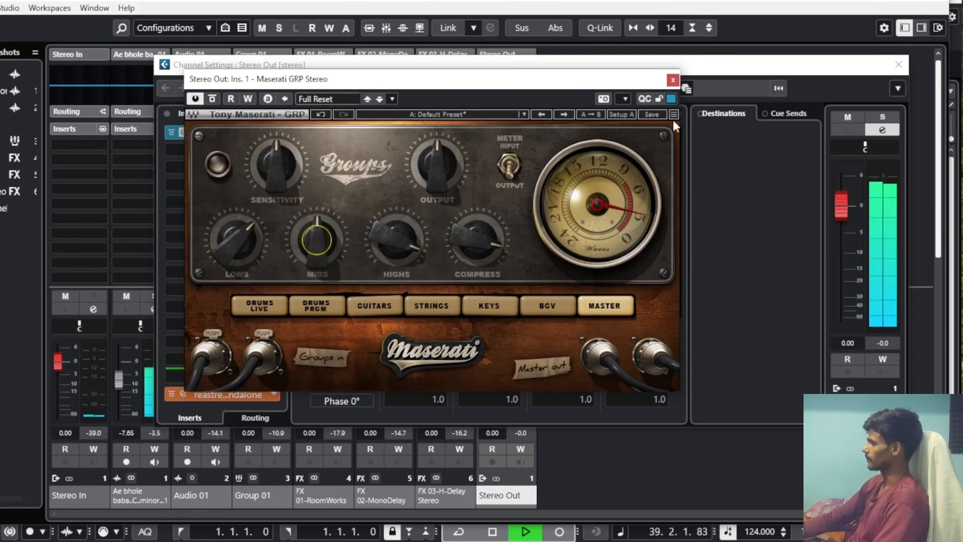
# Close the Maserati GRP window, stop playback, and briefly reopen the plug-in to review its settings.
pyautogui.click(673, 81)
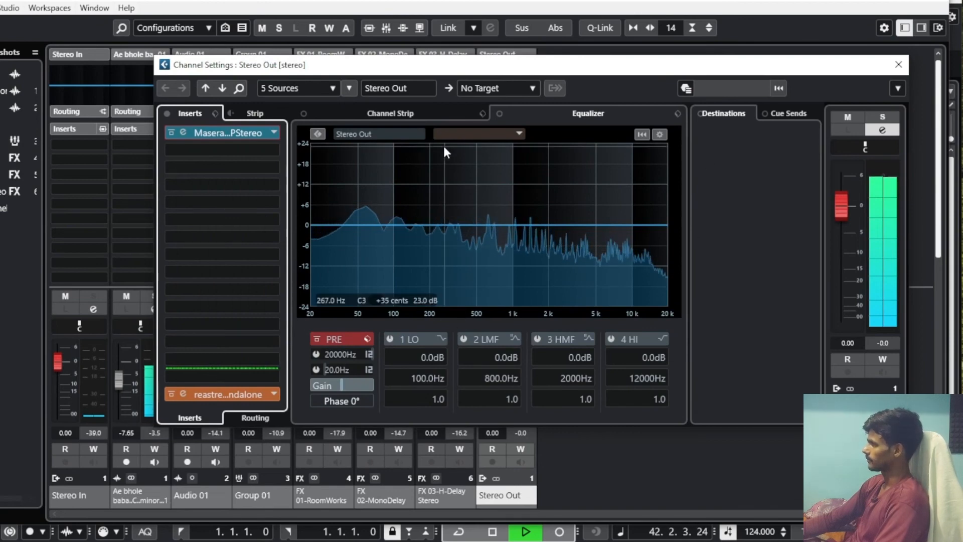
pyautogui.press('space')
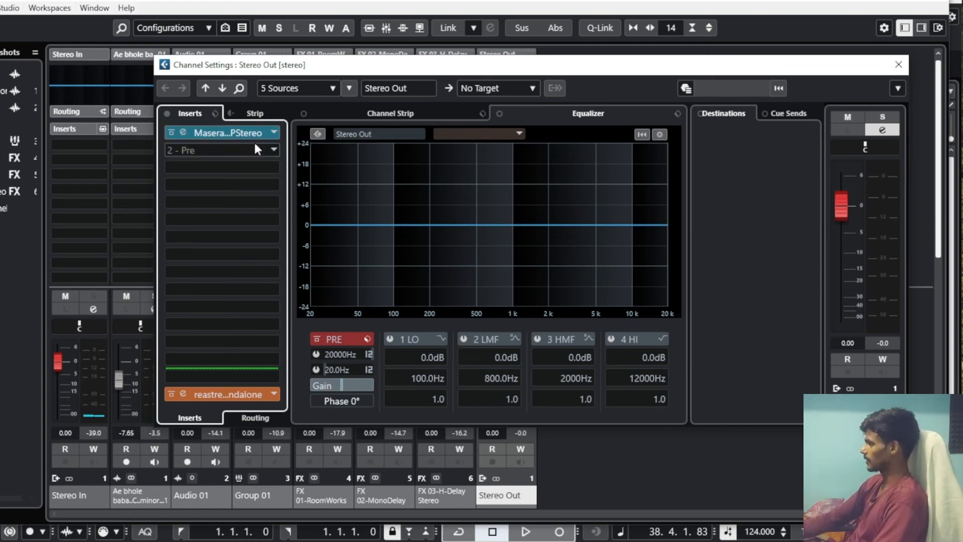
pyautogui.click(229, 135)
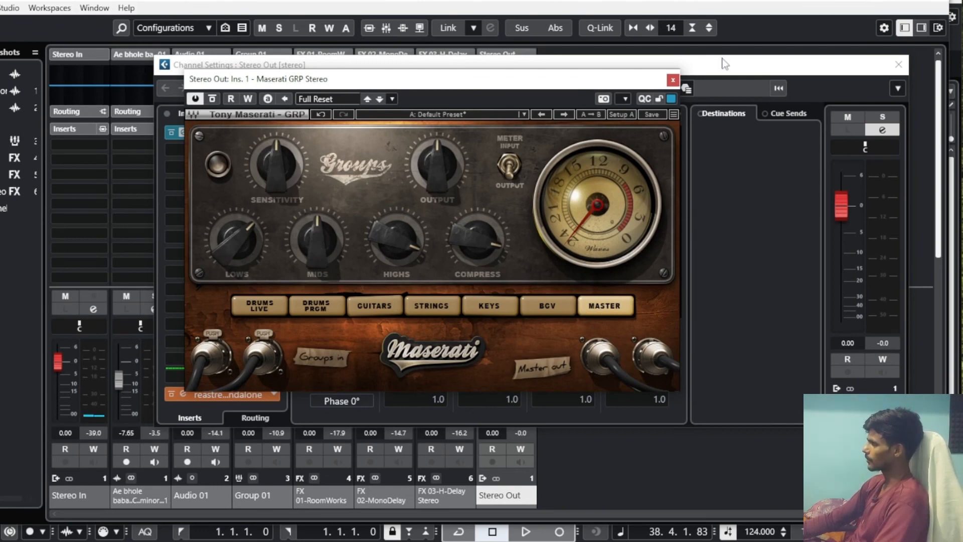
pyautogui.click(674, 81)
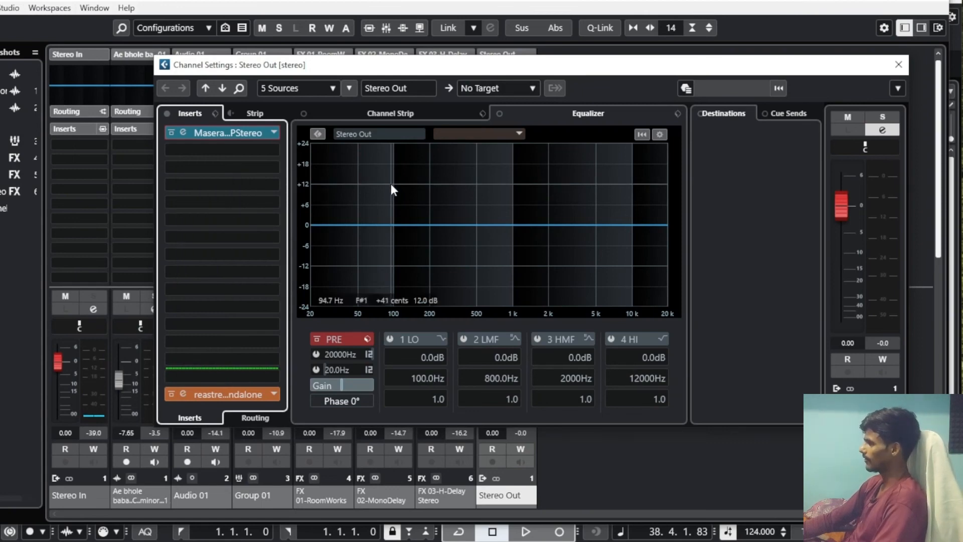
# Play the mix from just before bar 39 with the plug-in window closed, stop playback, and close the Stereo Out channel settings.
pyautogui.press('space')
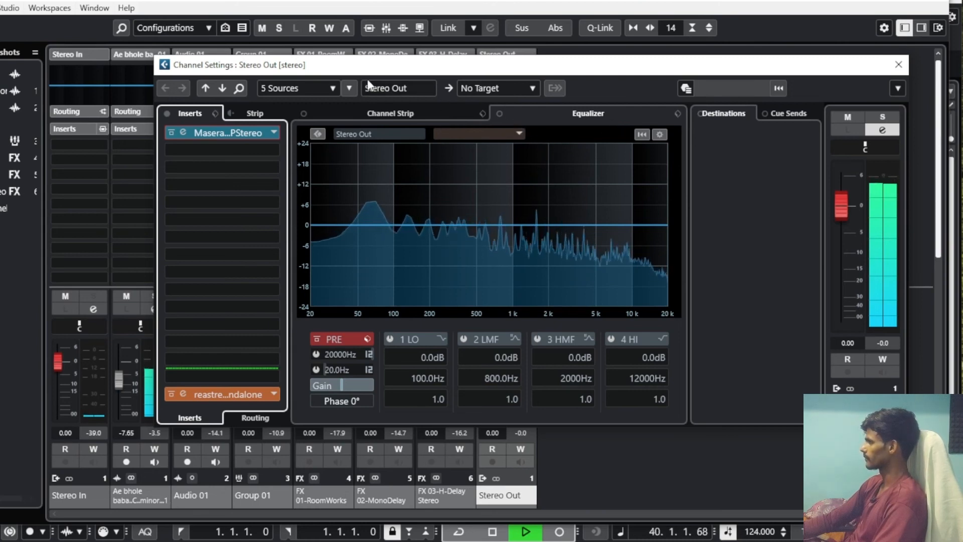
pyautogui.press('space')
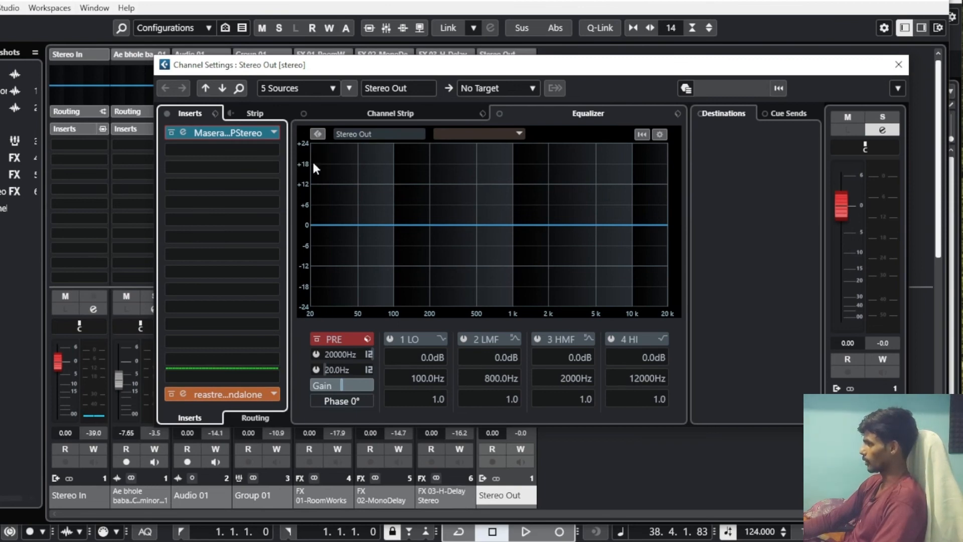
pyautogui.click(897, 66)
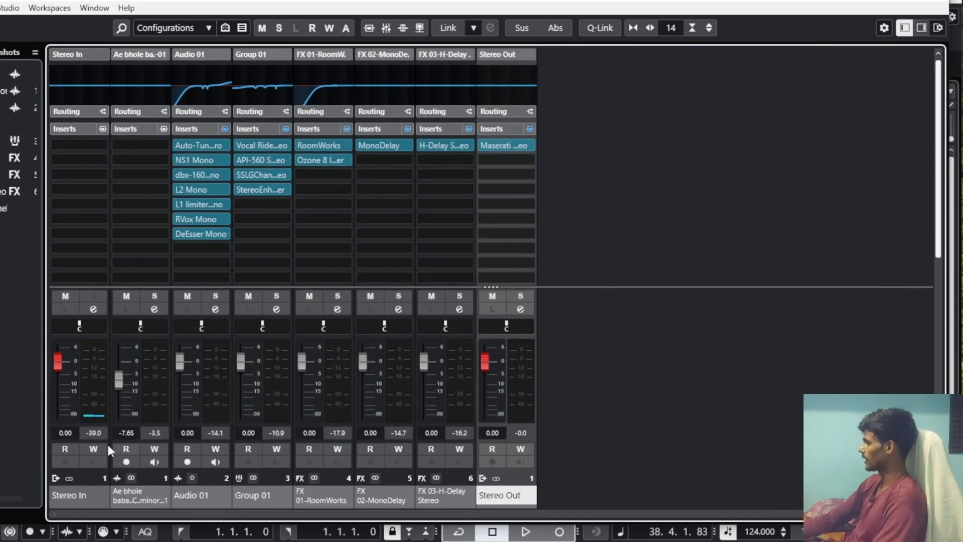
# Set the music track's fader to -7.45 dB while the mix plays, and stop playback.
pyautogui.press('space')
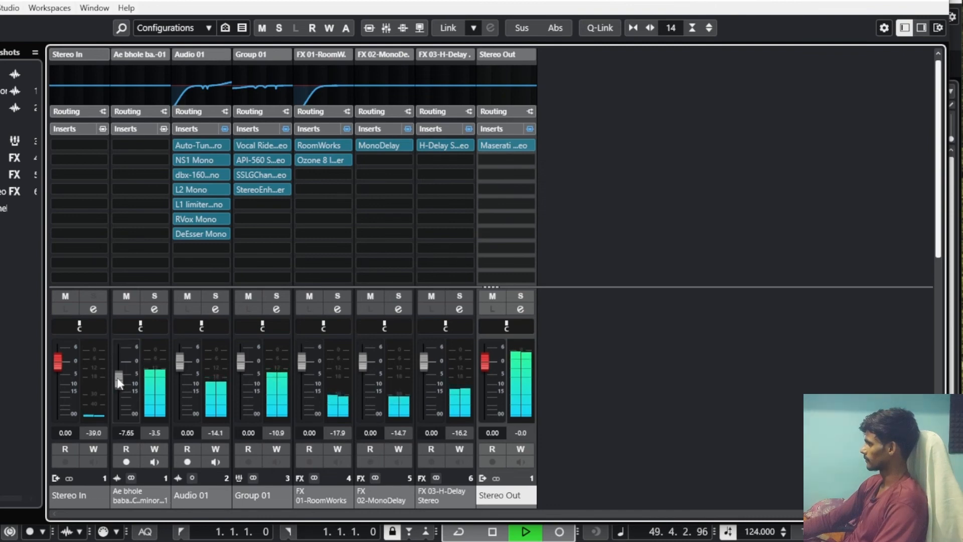
pyautogui.moveTo(117, 377); pyautogui.dragTo(118, 378)
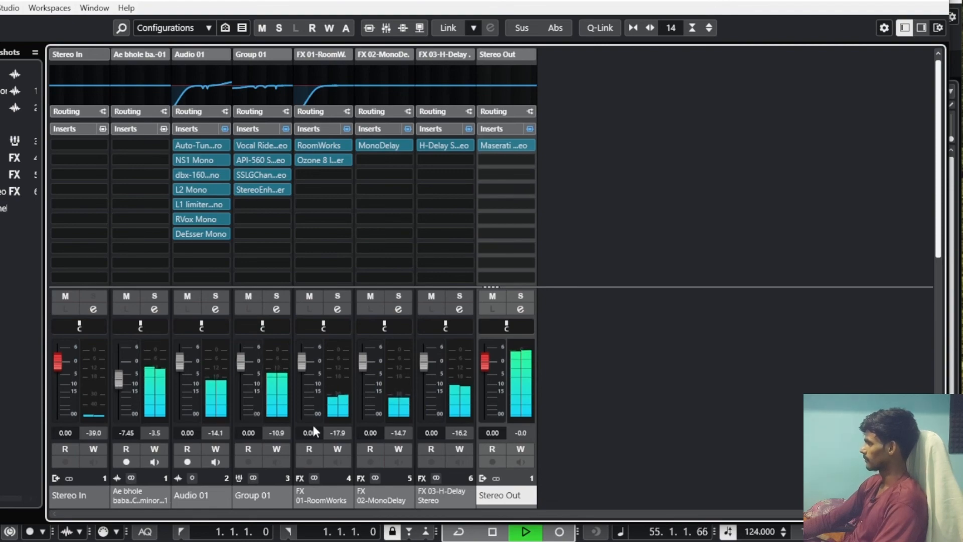
pyautogui.press('space')
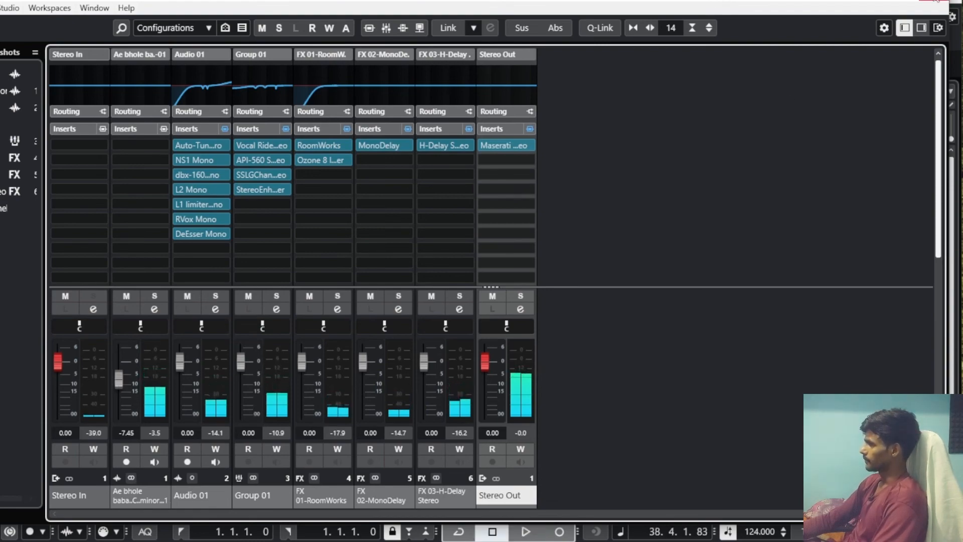
# Play the mix in the project window from just before the vocal entry at bar 71, and stop playback.
pyautogui.press('F3')
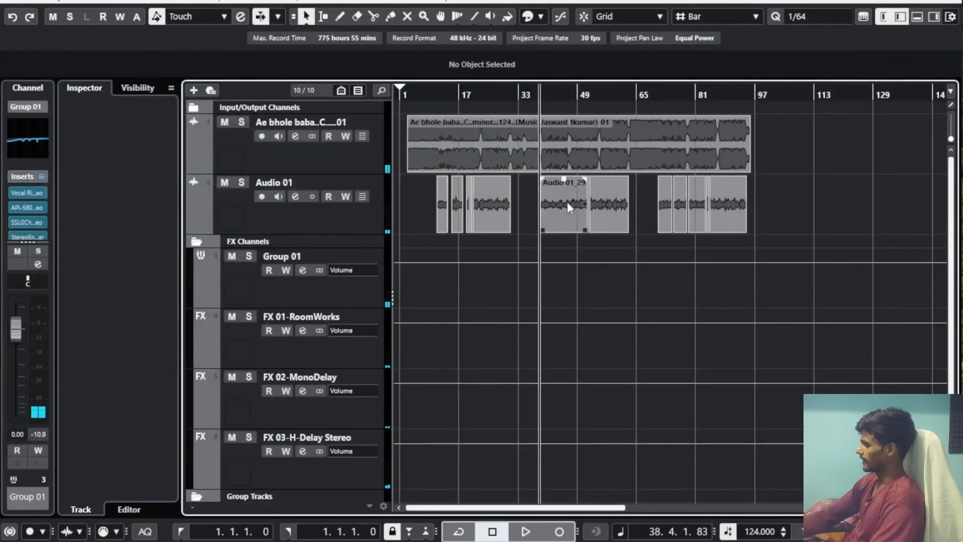
pyautogui.press('h')
pyautogui.press('h')
pyautogui.press('h')
pyautogui.press('g')
pyautogui.press('g')
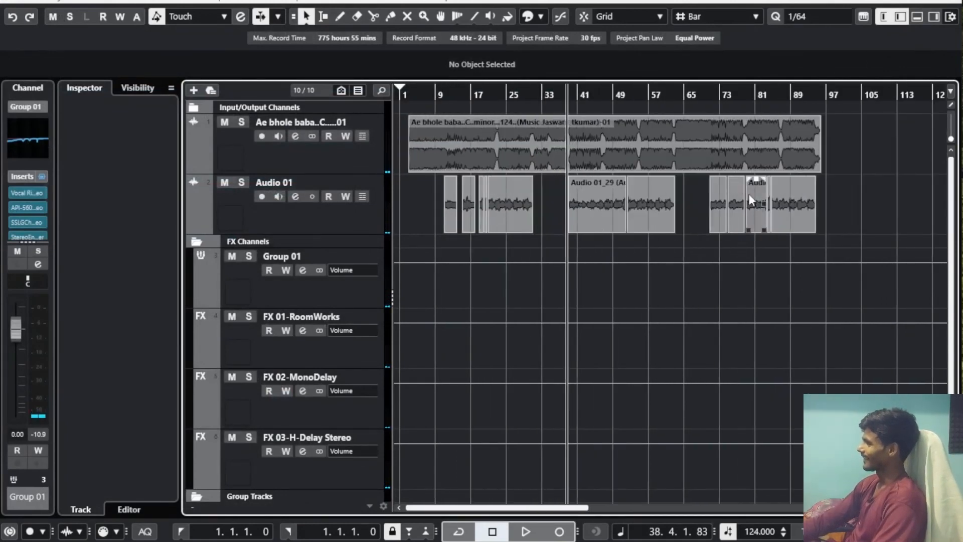
pyautogui.click(711, 99)
pyautogui.press('h')
pyautogui.press('h')
pyautogui.press('h')
pyautogui.press('h')
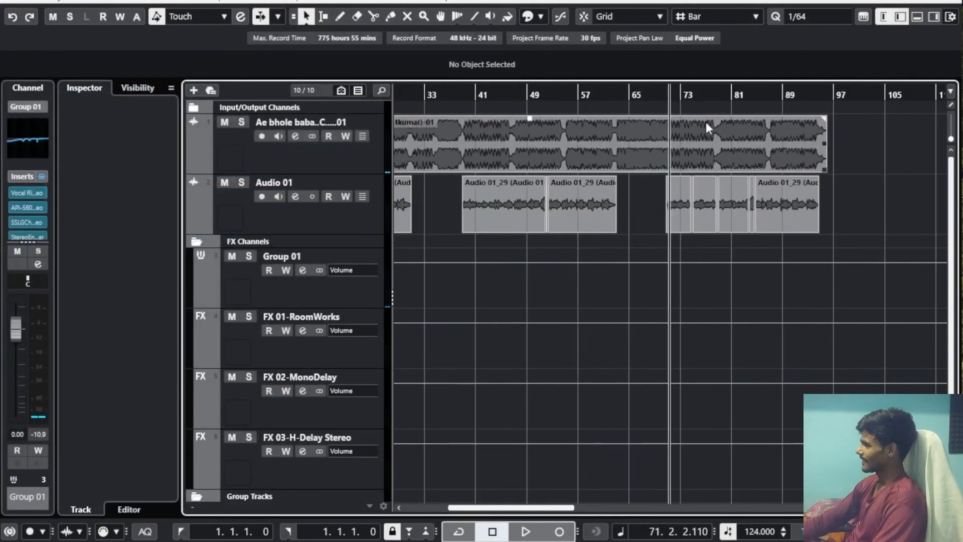
pyautogui.click(630, 97)
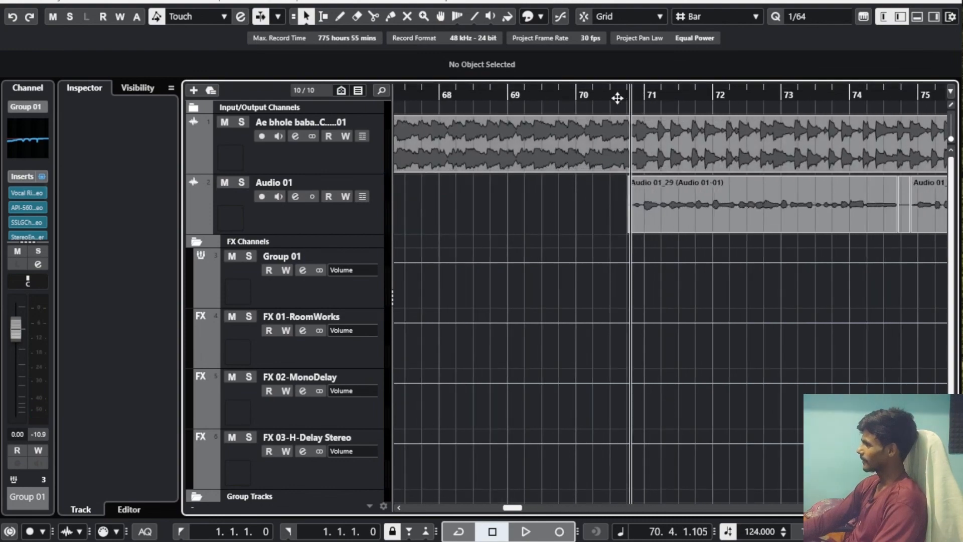
pyautogui.click(622, 99)
pyautogui.press('g')
pyautogui.press('g')
pyautogui.press('g')
pyautogui.press('g')
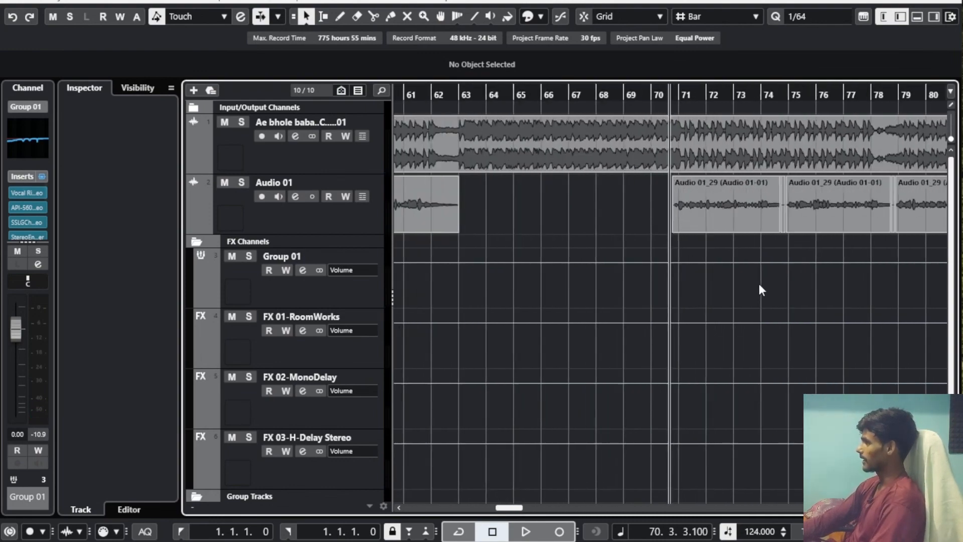
pyautogui.press('g')
pyautogui.press('g')
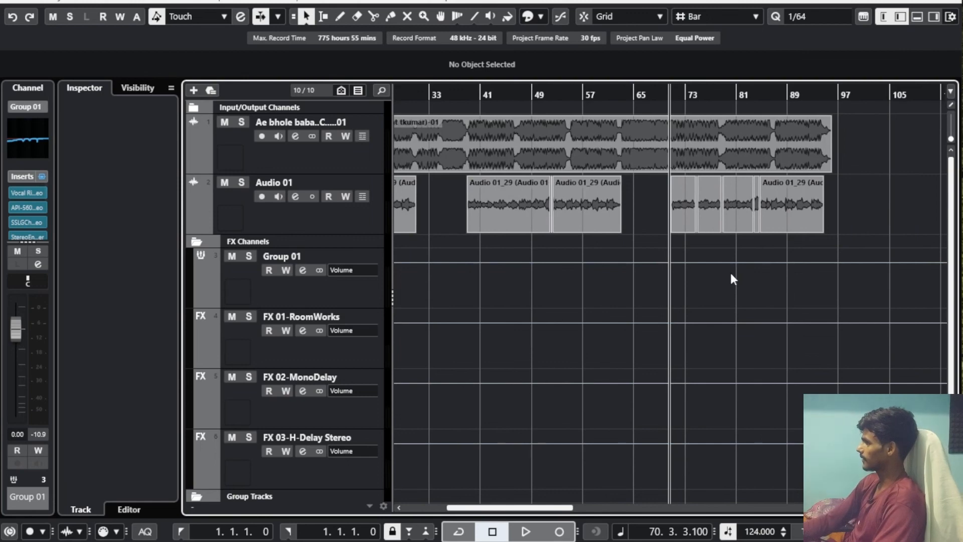
pyautogui.press('space')
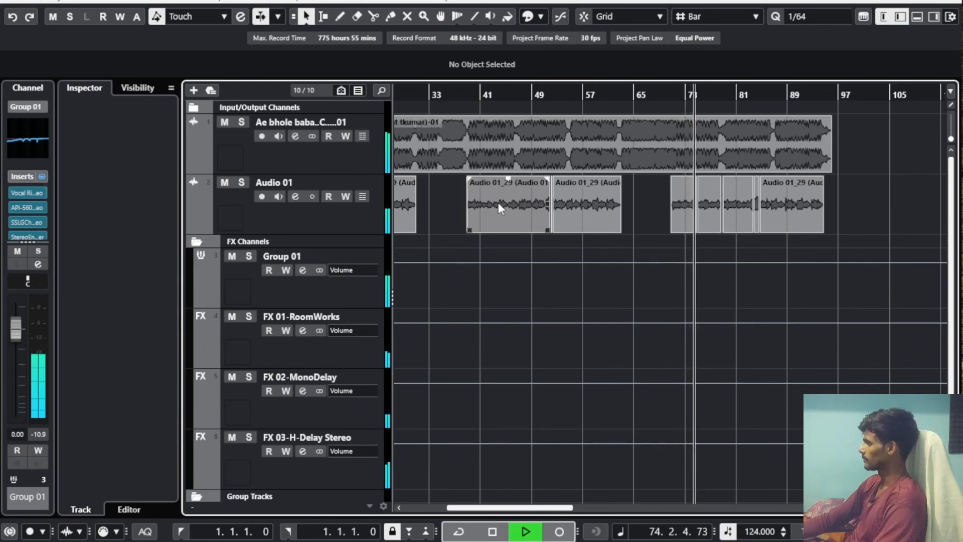
pyautogui.press('space')
# Place the playhead just before the first vocal clip at bar 11 and start playback.
pyautogui.press('g')
pyautogui.press('g')
pyautogui.press('g')
pyautogui.press('g')
pyautogui.press('g')
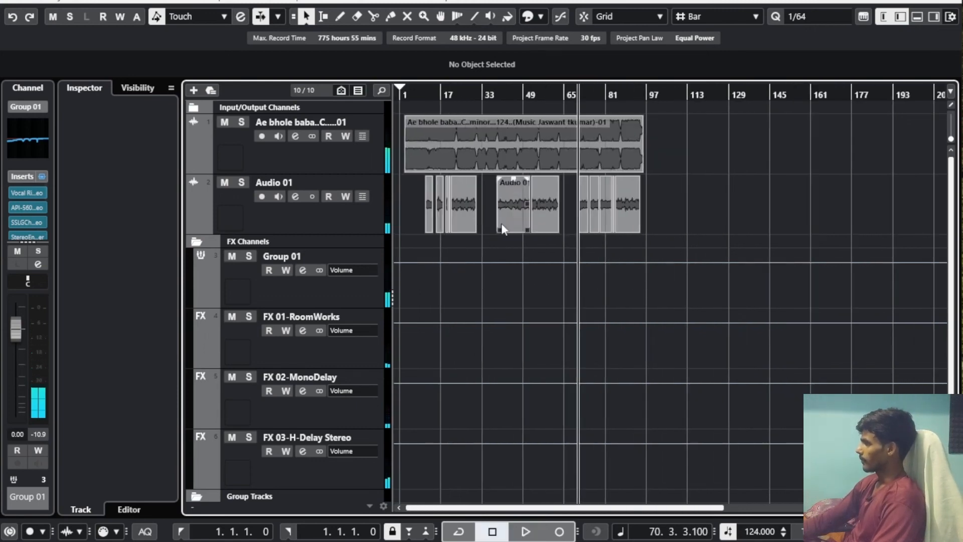
pyautogui.press('g')
pyautogui.press('h')
pyautogui.press('h')
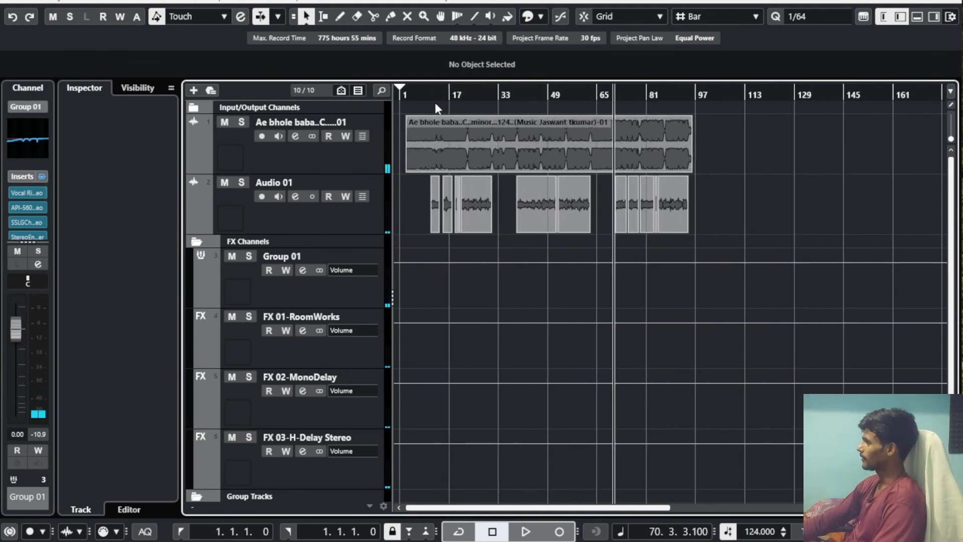
pyautogui.click(435, 100)
pyautogui.press('h')
pyautogui.press('h')
pyautogui.press('h')
pyautogui.press('h')
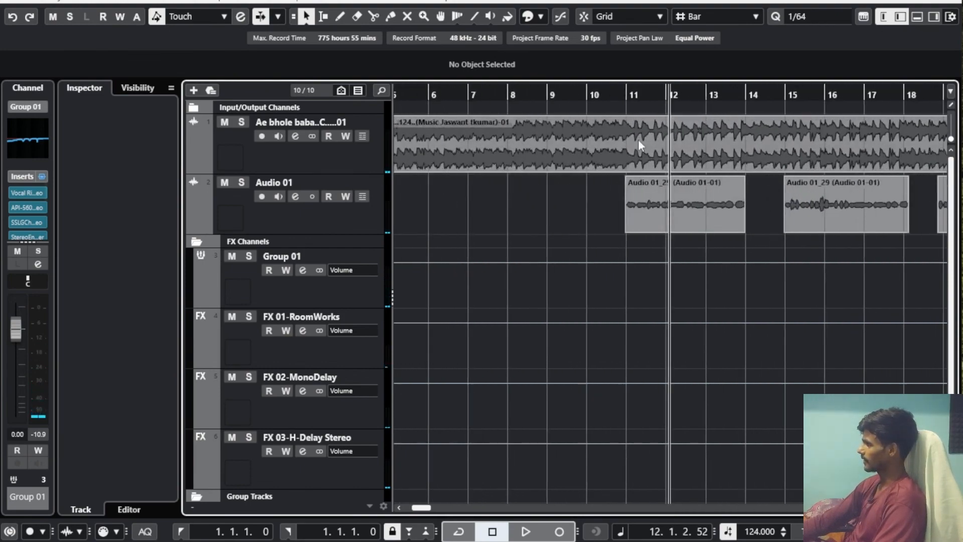
pyautogui.click(619, 98)
pyautogui.press('h')
pyautogui.press('h')
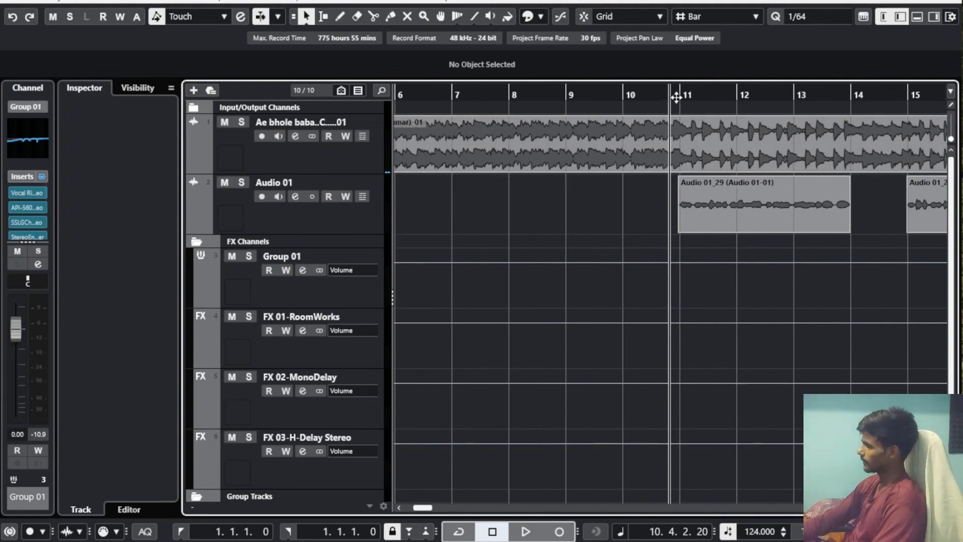
pyautogui.click(676, 97)
pyautogui.press('space')
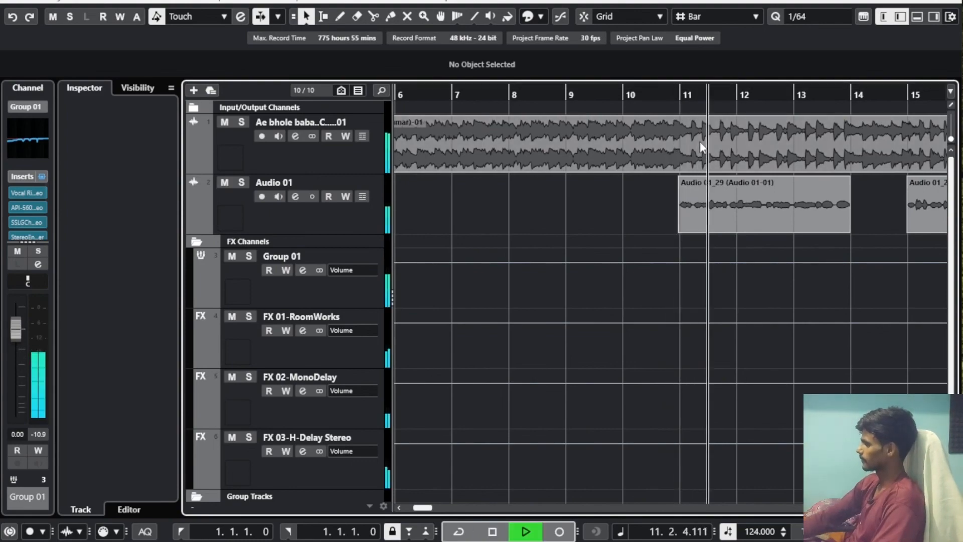
# Listen to the opening vocal clips against the music through about bar 17, and stop playback.
pyautogui.press('g')
pyautogui.press('g')
pyautogui.press('g')
pyautogui.press('g')
pyautogui.press('g')
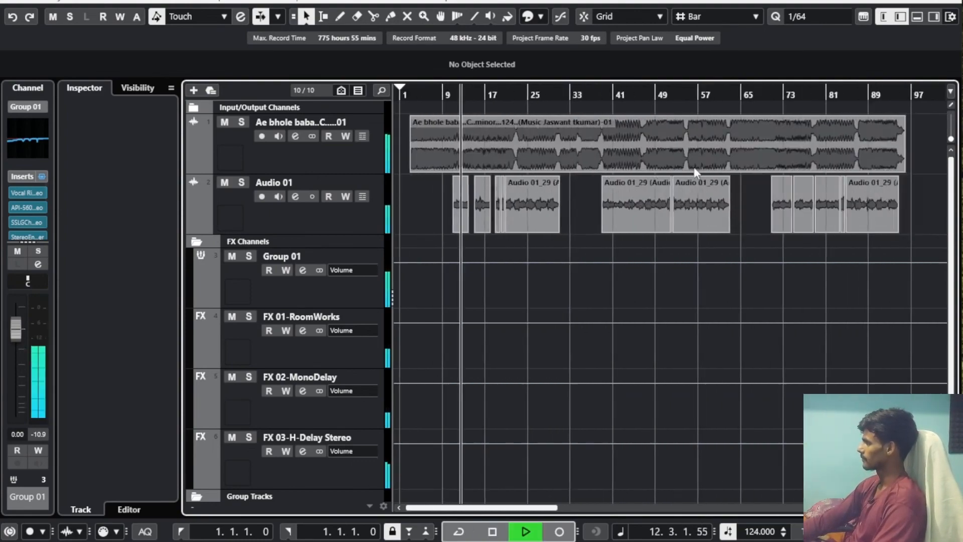
pyautogui.press('h')
pyautogui.press('h')
pyautogui.press('h')
pyautogui.press('h')
pyautogui.press('h')
pyautogui.press('h')
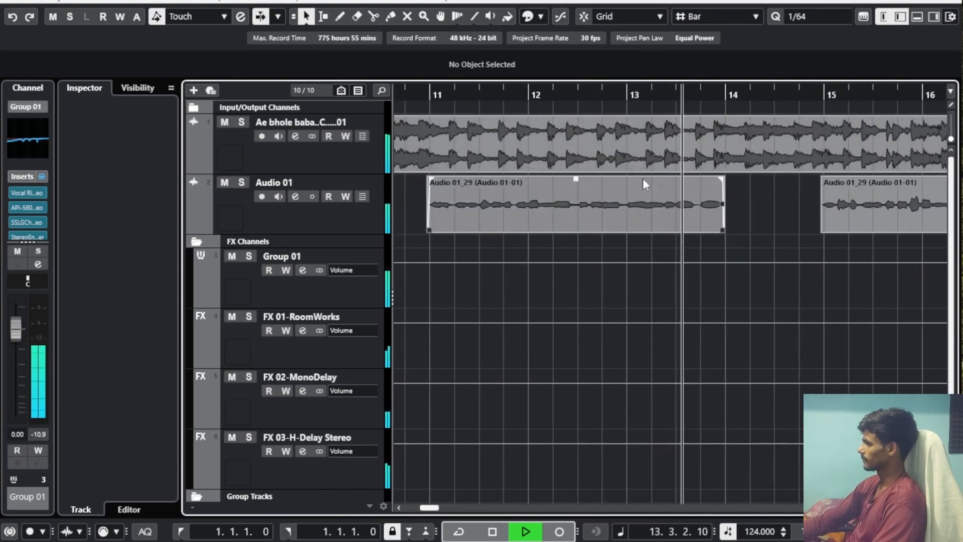
pyautogui.press('g')
pyautogui.press('g')
pyautogui.press('g')
pyautogui.press('g')
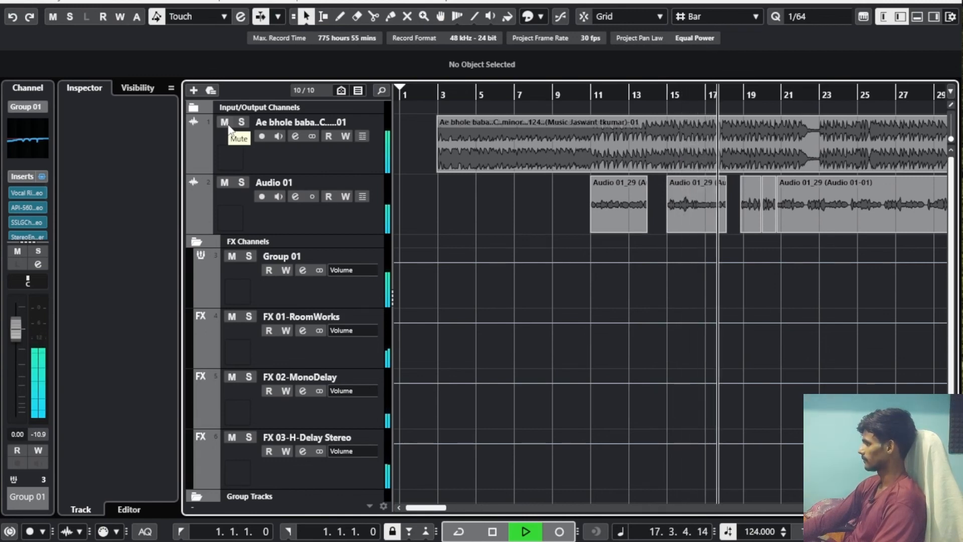
pyautogui.press('space')
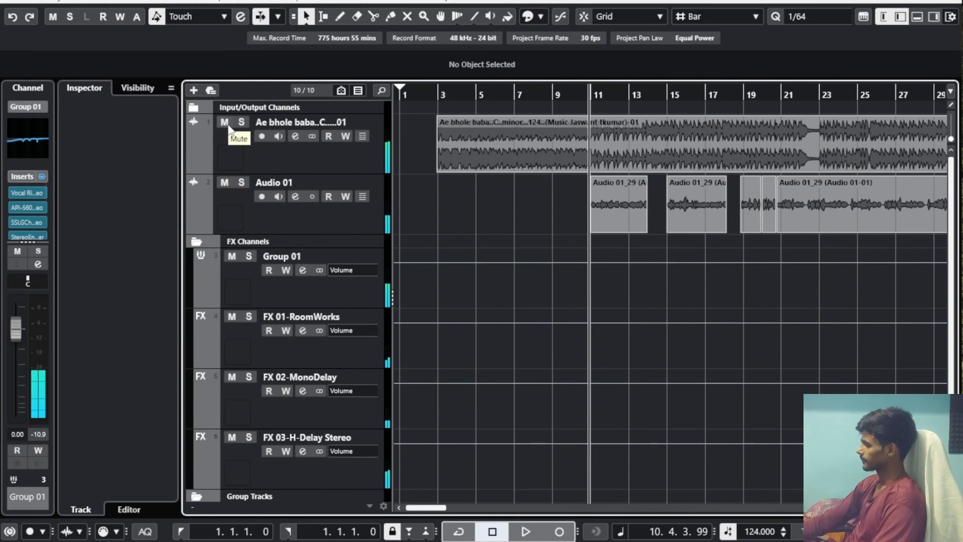
# Show the full arrangement, select the Audio 01 track, and review the Group 01 channel settings before closing them.
pyautogui.press('g')
pyautogui.press('g')
pyautogui.press('g')
pyautogui.press('g')
pyautogui.press('g')
pyautogui.press('g')
pyautogui.press('g')
pyautogui.press('g')
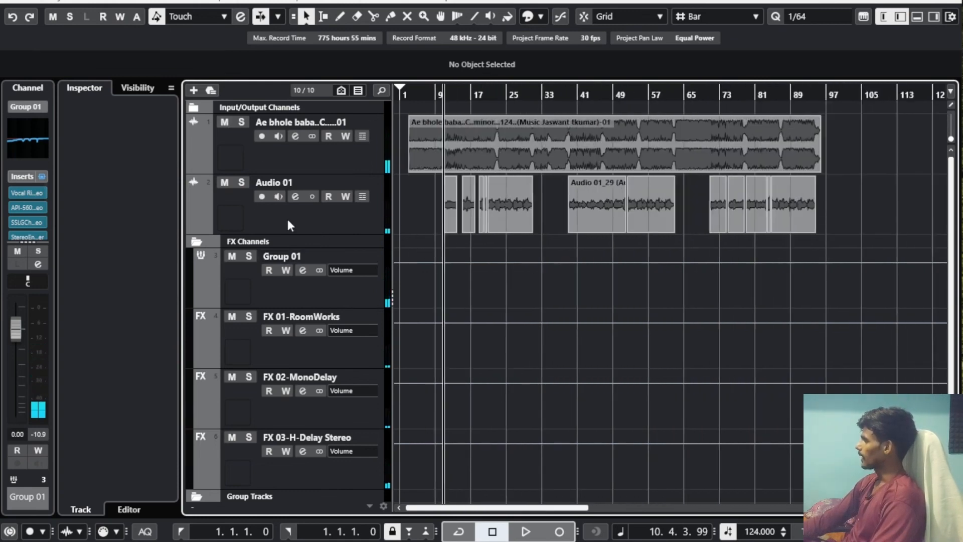
pyautogui.click(290, 225)
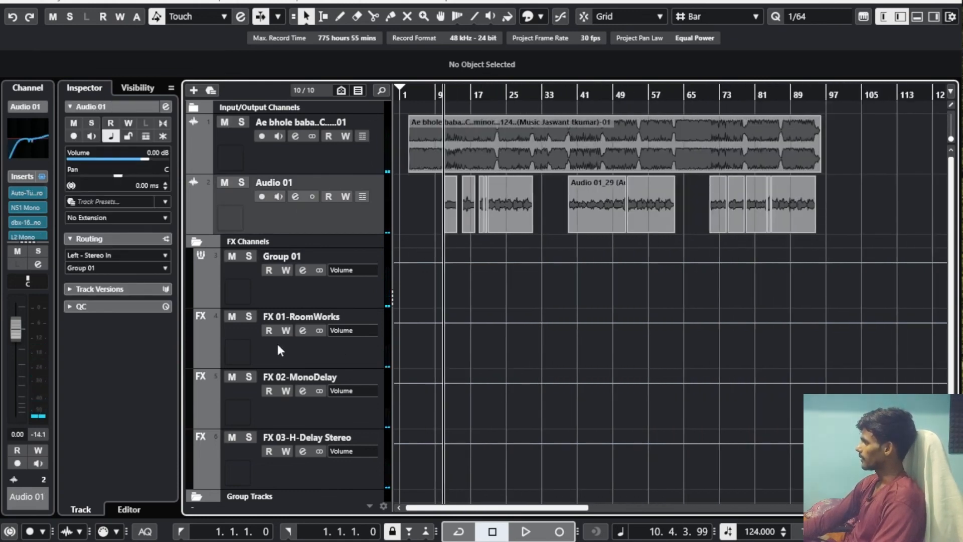
pyautogui.click(302, 270)
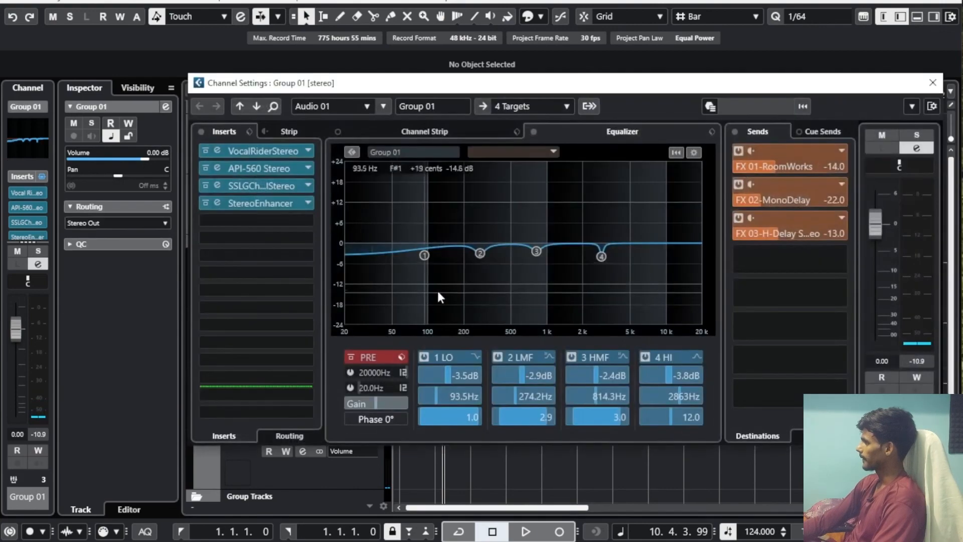
pyautogui.click(932, 80)
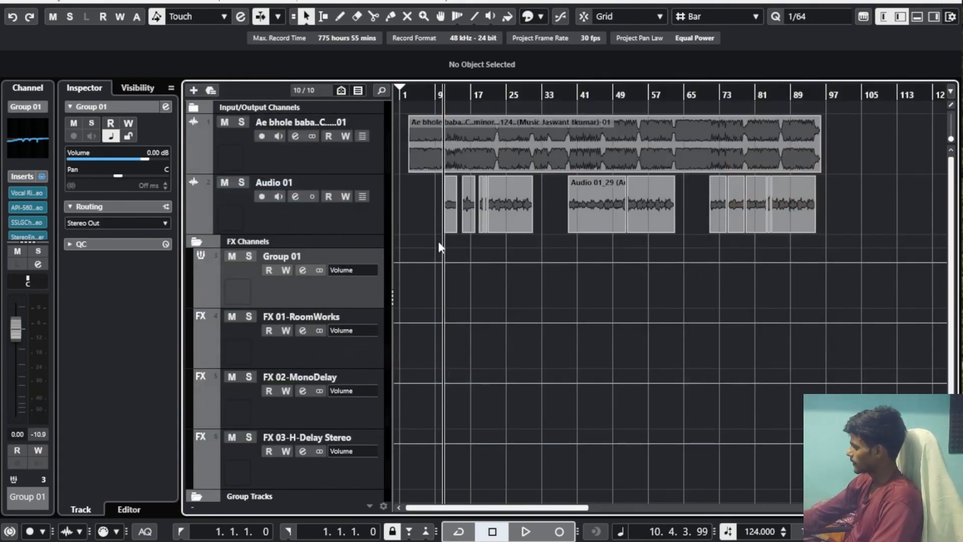
# Open the Stereo Out channel settings, dismiss the effect list for the second insert slot, and play the mix from just before bar 11.
pyautogui.press('F3')
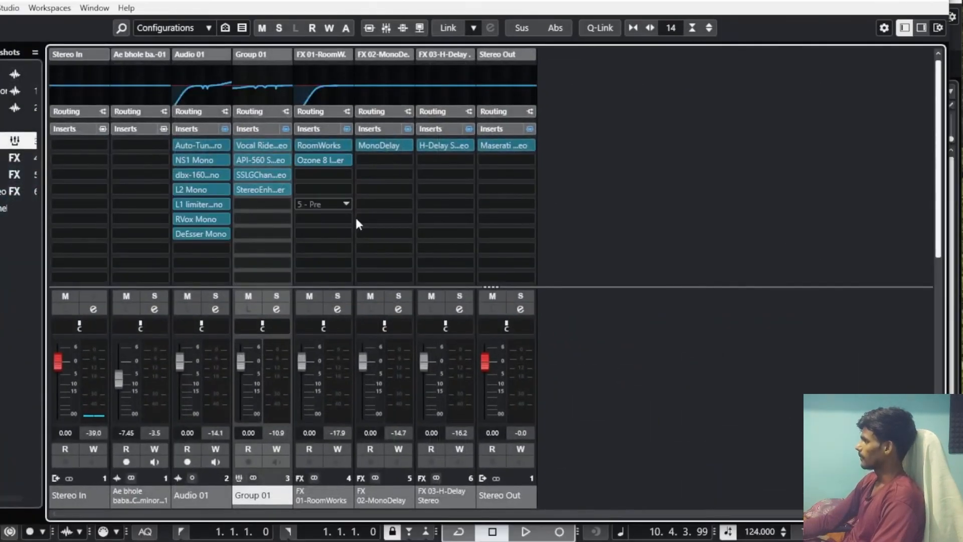
pyautogui.click(520, 309)
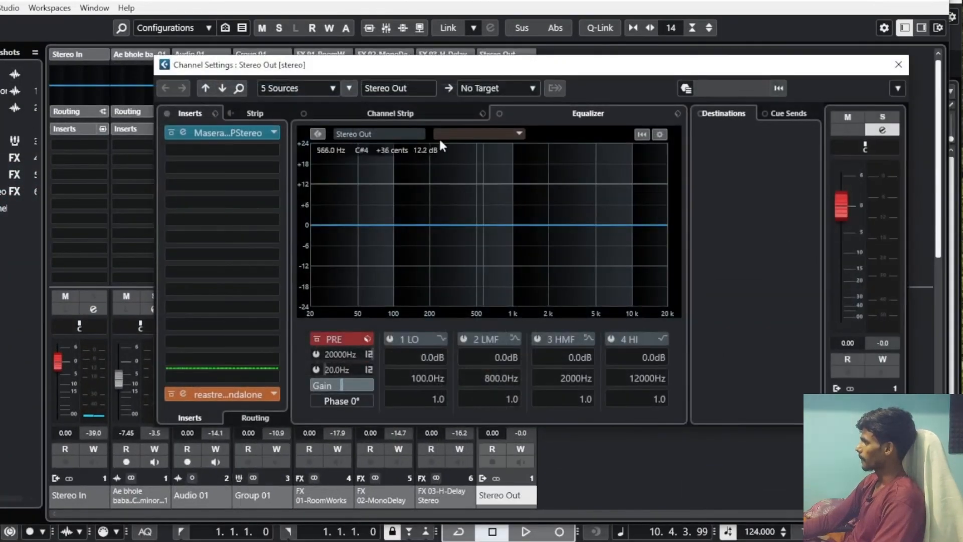
pyautogui.click(231, 147)
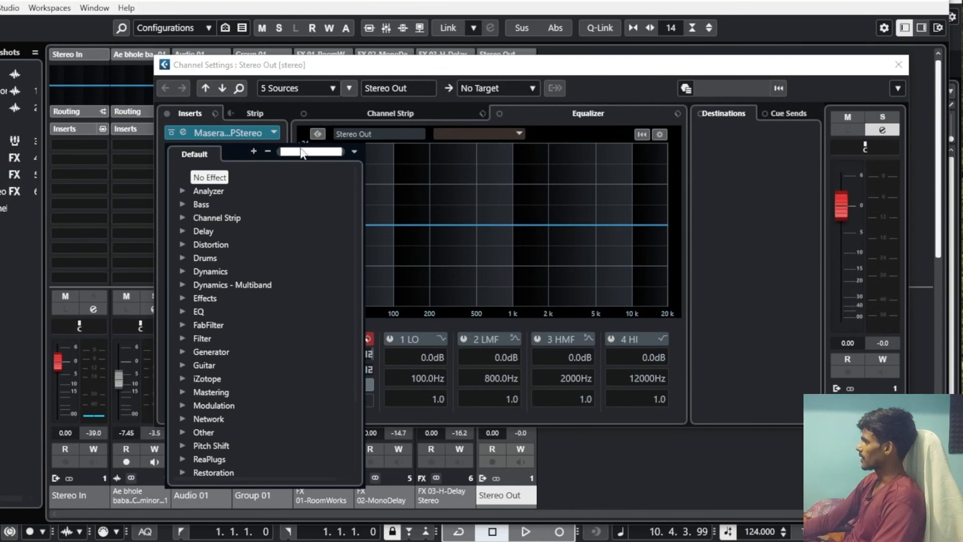
pyautogui.click(450, 70)
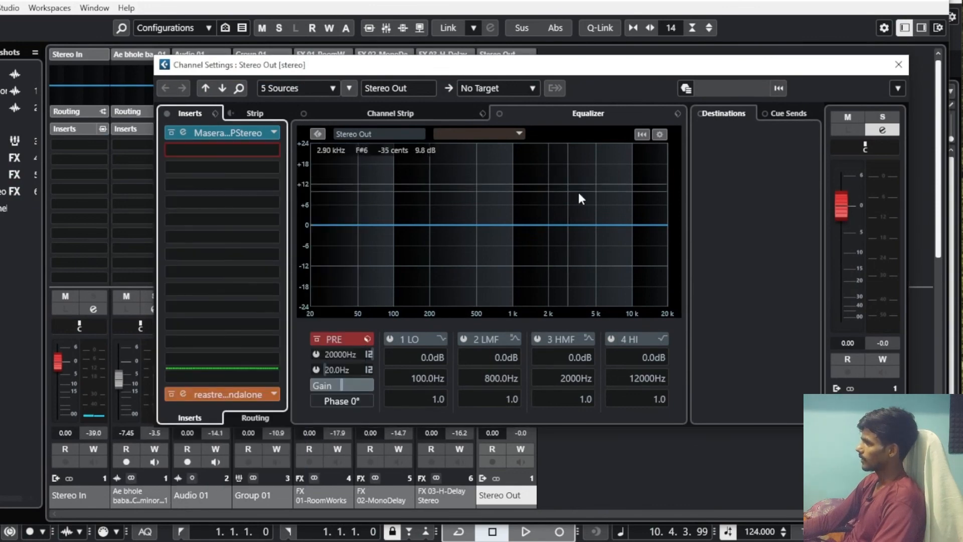
pyautogui.press('space')
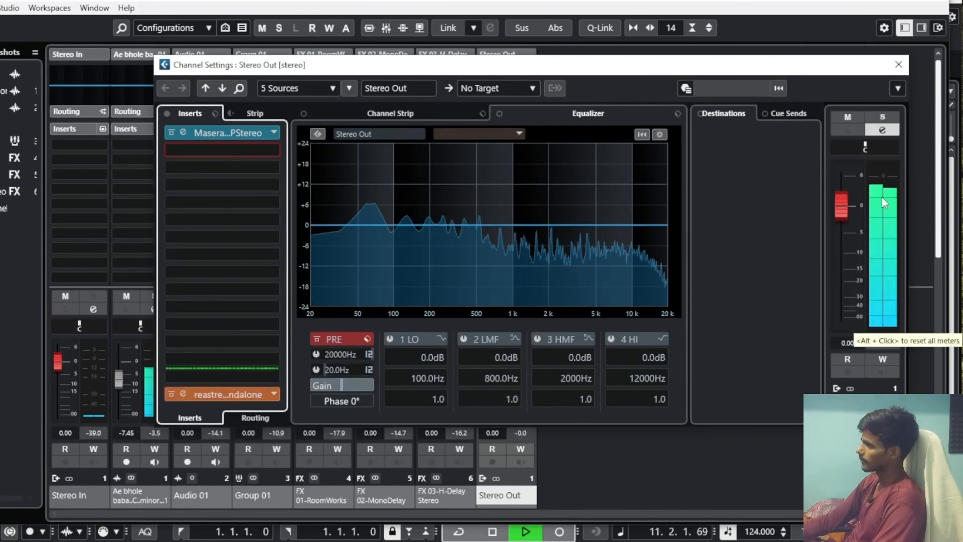
# Stop playback and load the Steinberg Maximizer into the second insert slot of Stereo Out.
pyautogui.press('space')
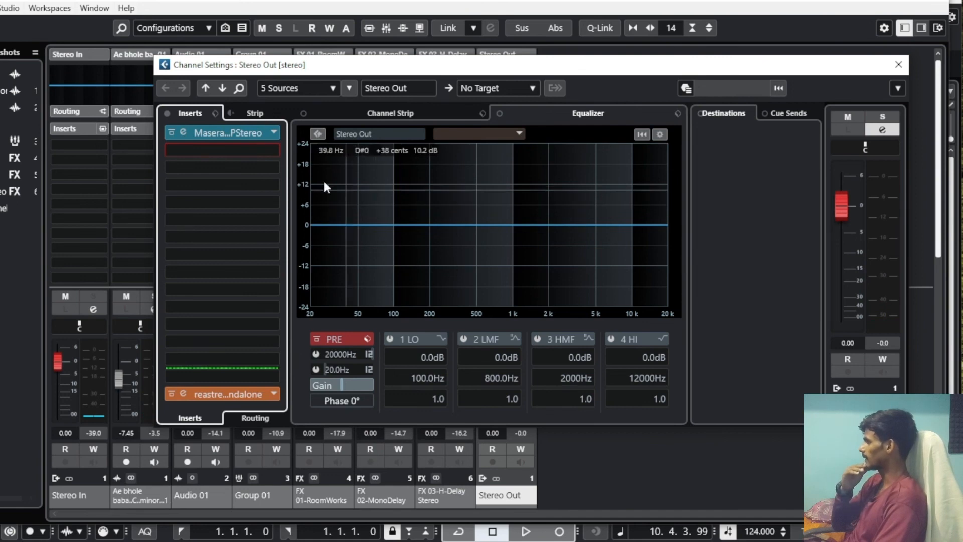
pyautogui.click(240, 151)
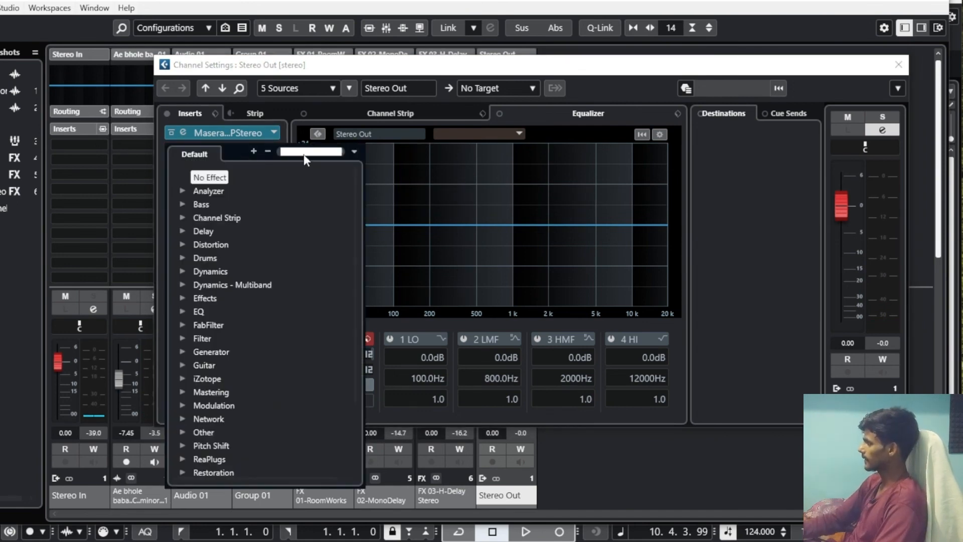
pyautogui.write('ma')
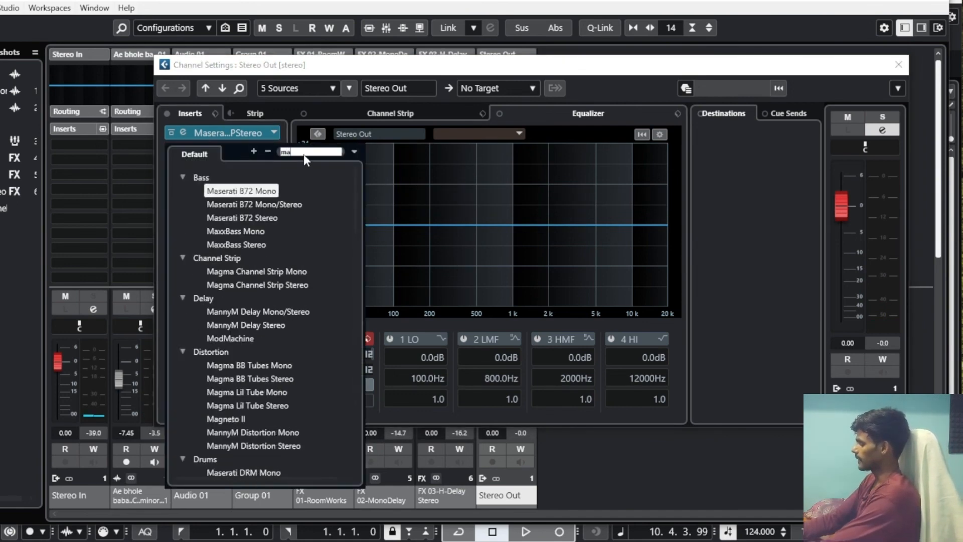
pyautogui.write('xi')
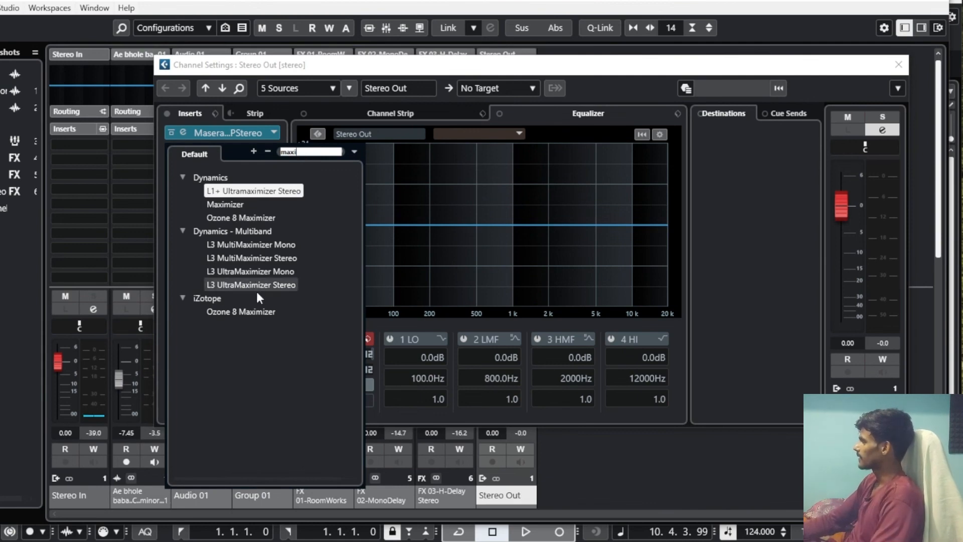
pyautogui.click(236, 204)
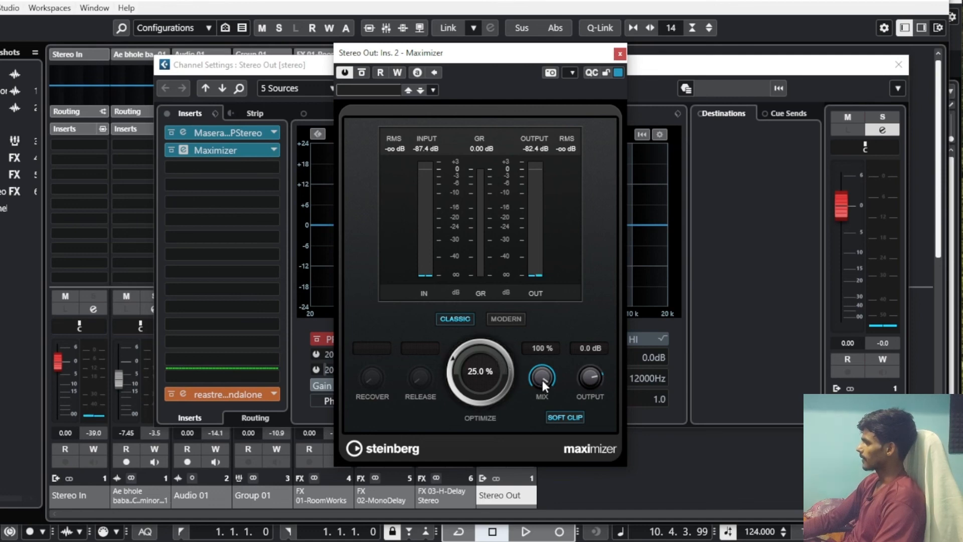
# Play the mix, lower the Maximizer's Mix amount to 0 %, and stop playback.
pyautogui.press('space')
pyautogui.moveTo(543, 375); pyautogui.dragTo(535, 433)
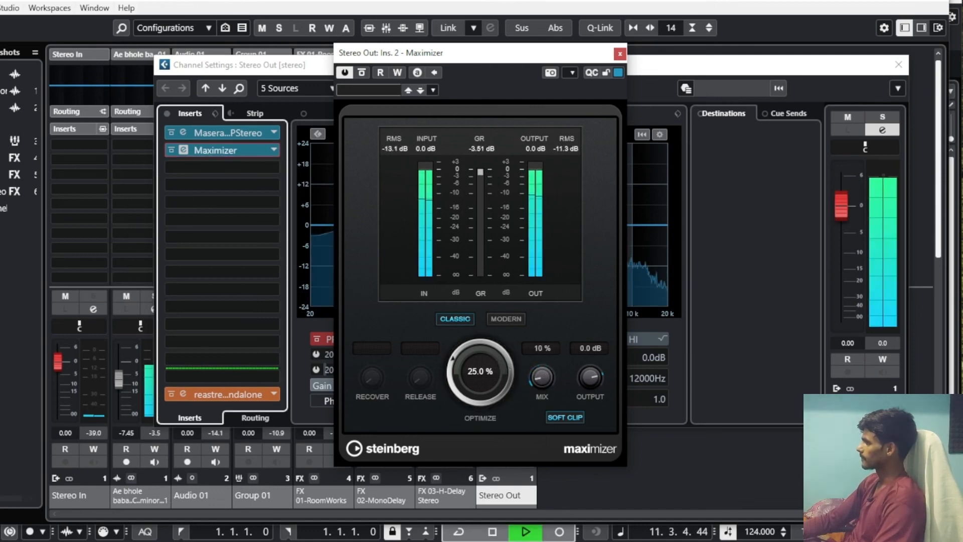
pyautogui.moveTo(544, 377); pyautogui.dragTo(536, 423)
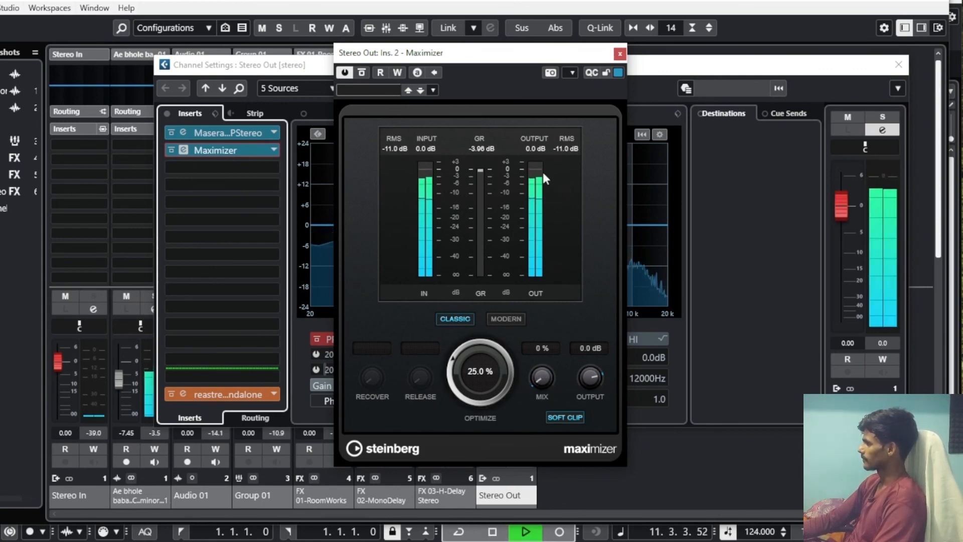
pyautogui.moveTo(541, 380); pyautogui.dragTo(517, 278)
pyautogui.press('space')
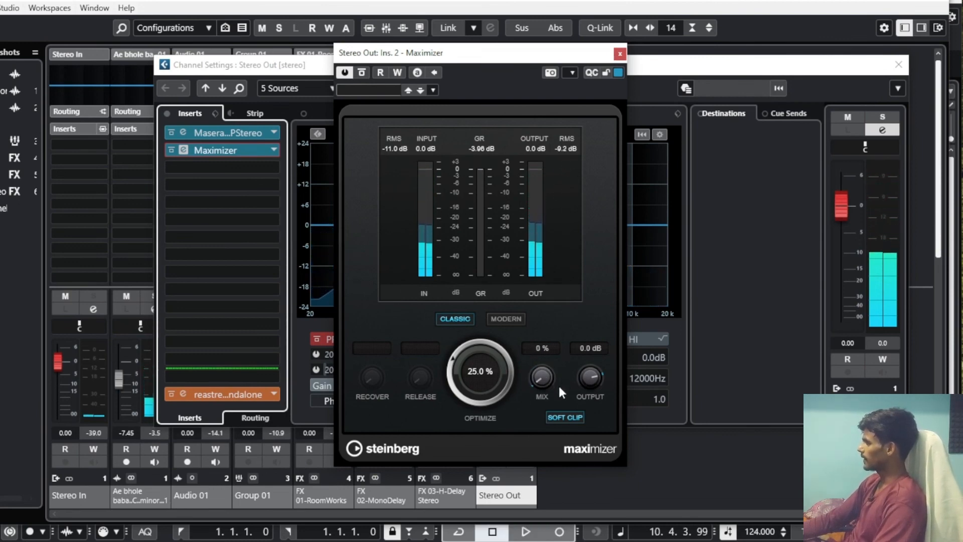
# Play the passage briefly and reduce the Maximizer's Optimize amount to 0 %.
pyautogui.press('space')
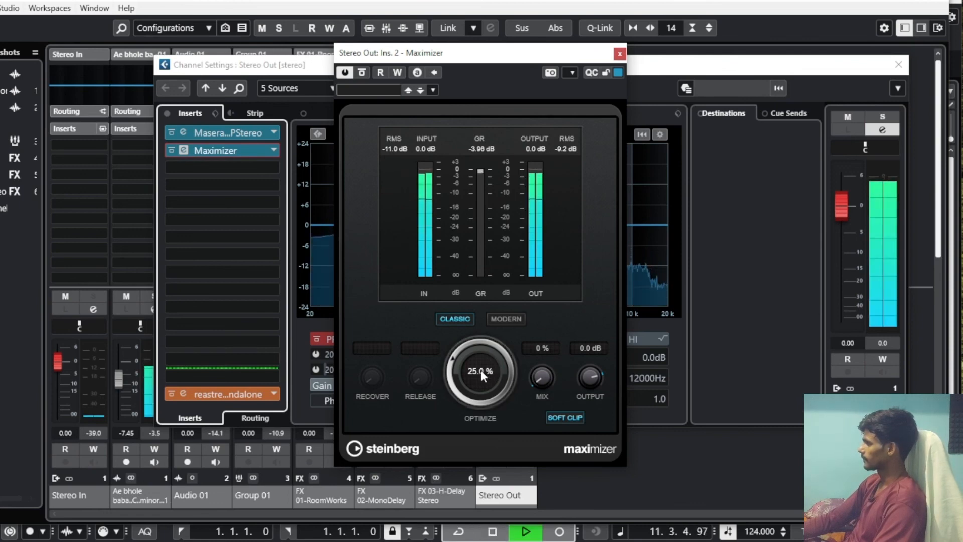
pyautogui.press('space')
pyautogui.scroll(1, 470, 378)
pyautogui.moveTo(470, 377); pyautogui.dragTo(491, 452)
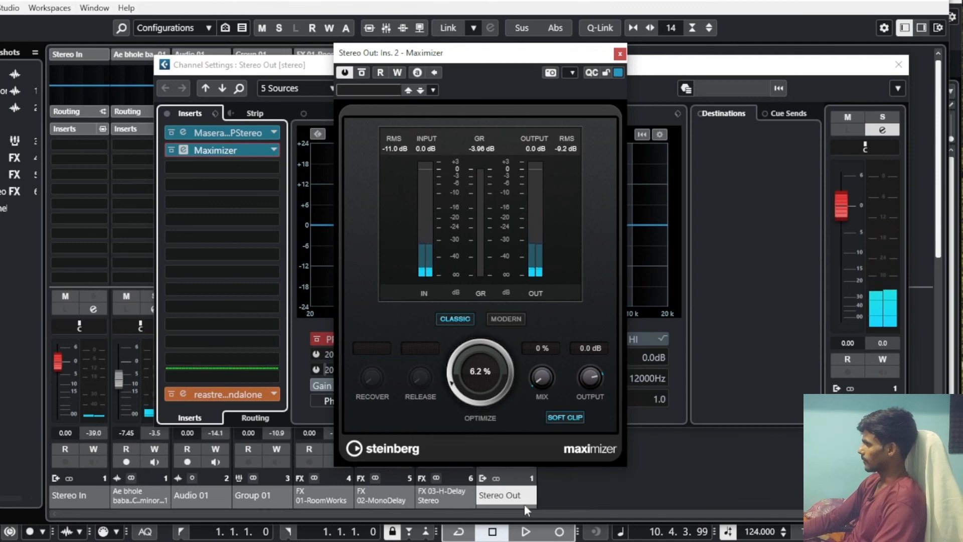
pyautogui.moveTo(474, 360); pyautogui.dragTo(497, 448)
# Listen to the limited mix from bar 10 through about bar 17, stop, and close the Maximizer and Stereo Out channel settings.
pyautogui.press('space')
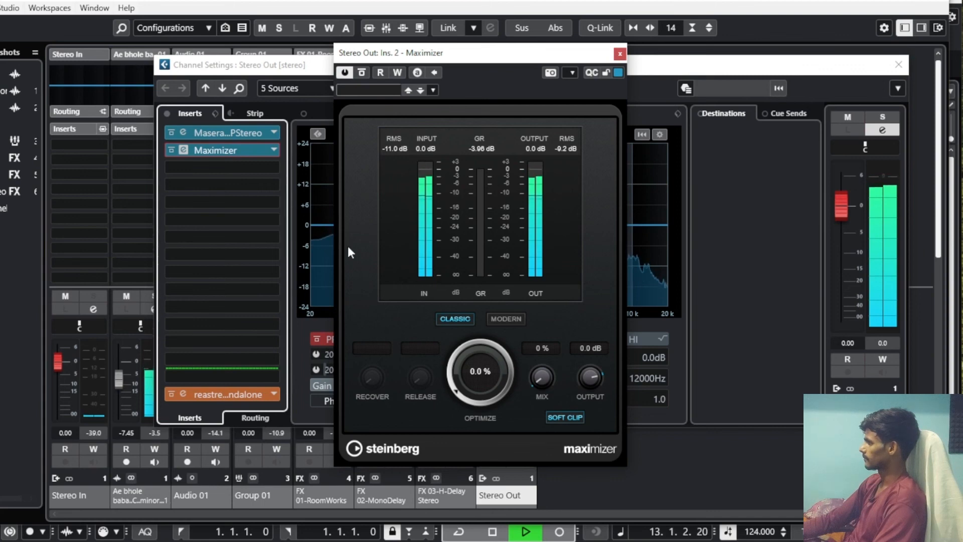
pyautogui.press('space')
pyautogui.press('space')
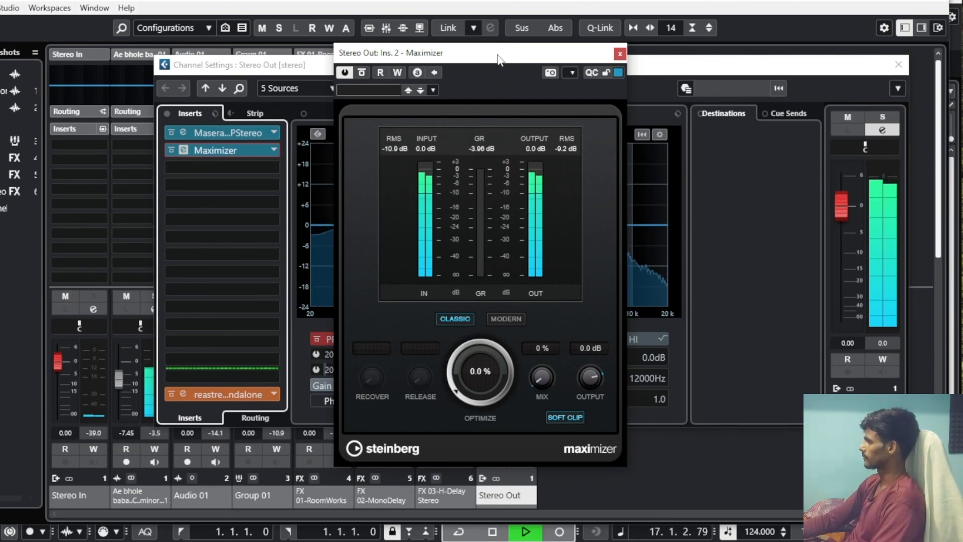
pyautogui.press('space')
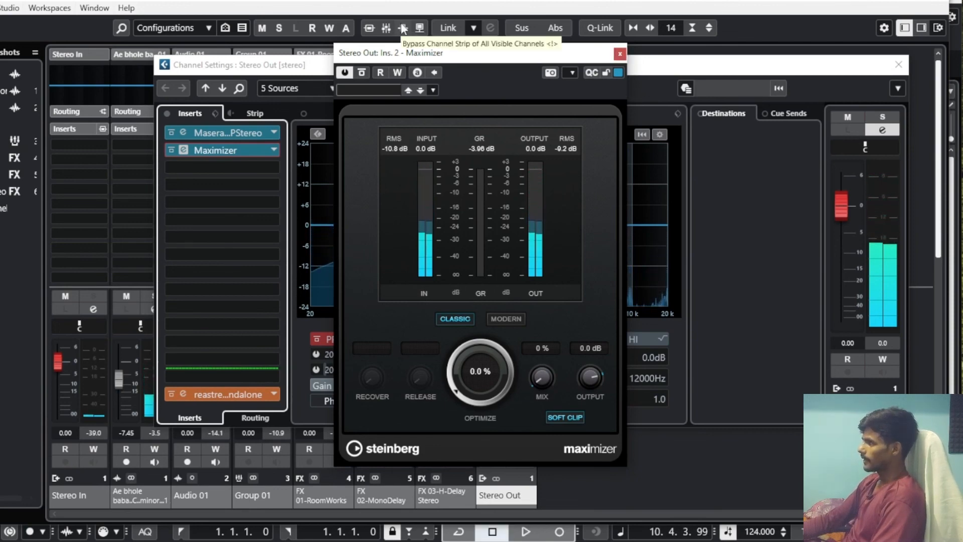
pyautogui.click(621, 54)
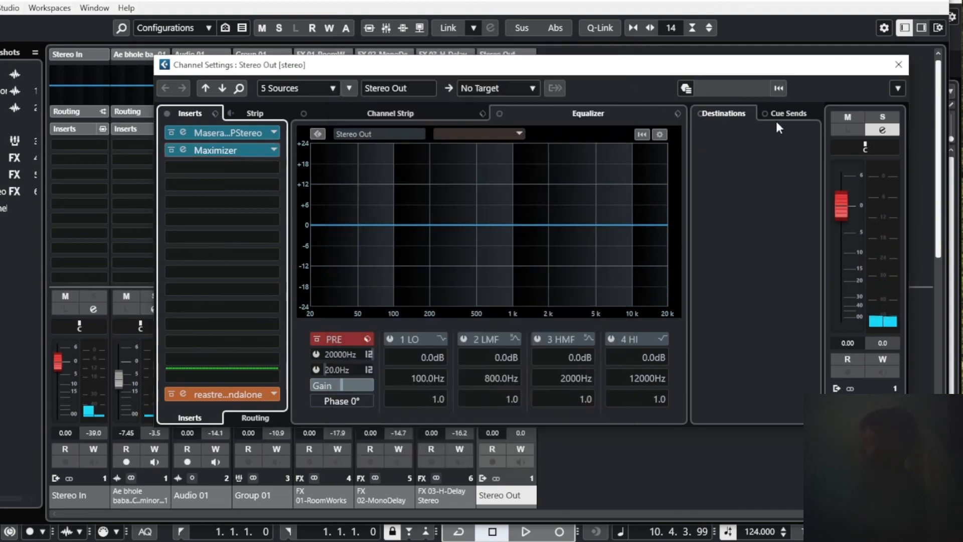
pyautogui.click(899, 64)
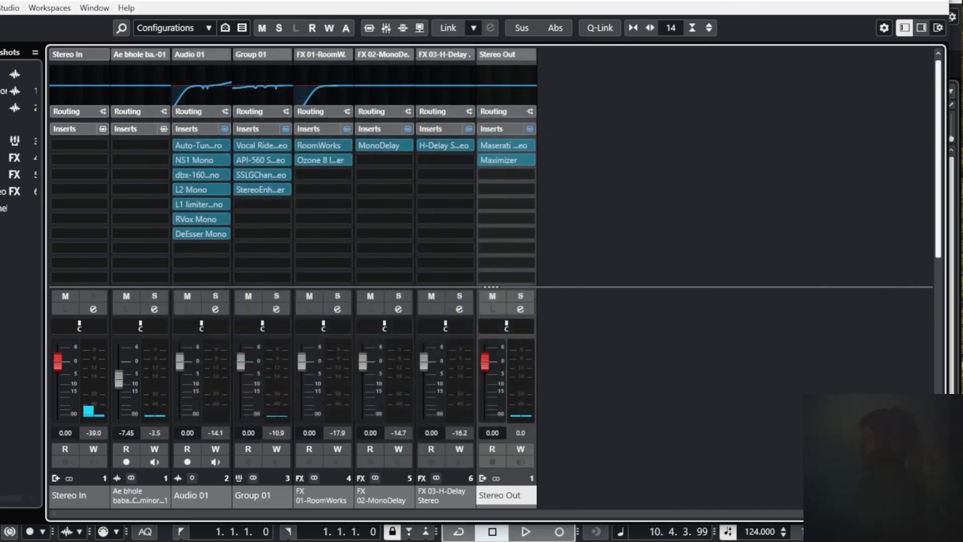
# Leave the mixer and set the locators around the full-length music clip, from 2.4.4.1 to 96.1.1.0.
pyautogui.click(934, 1)
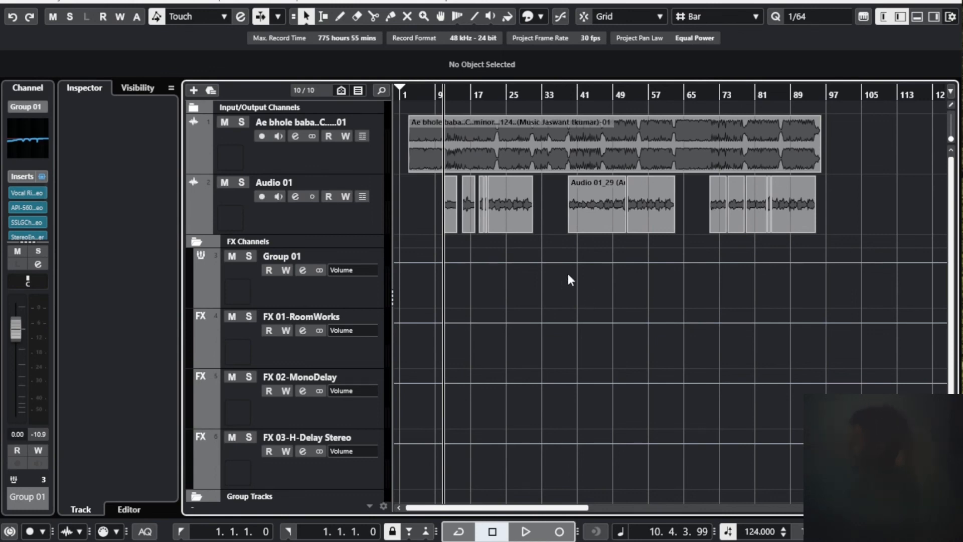
pyautogui.click(456, 140)
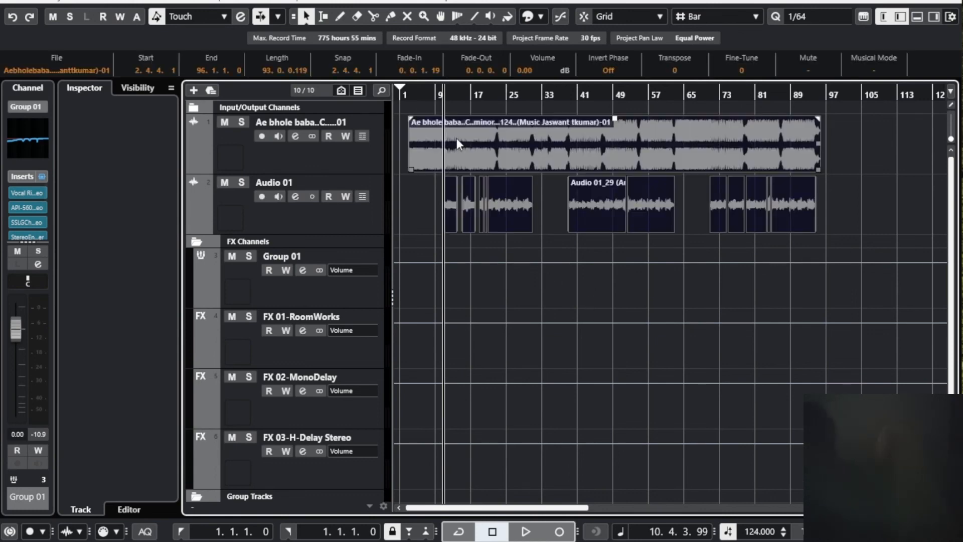
pyautogui.press('p')
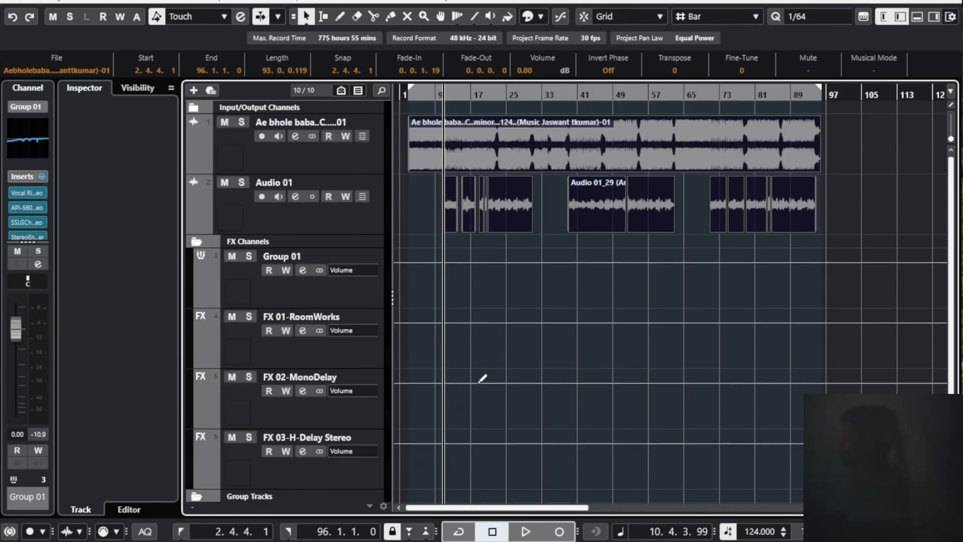
# Start an audio mixdown export and name the file hkhfkagfiawgw.
pyautogui.click(14, 2)
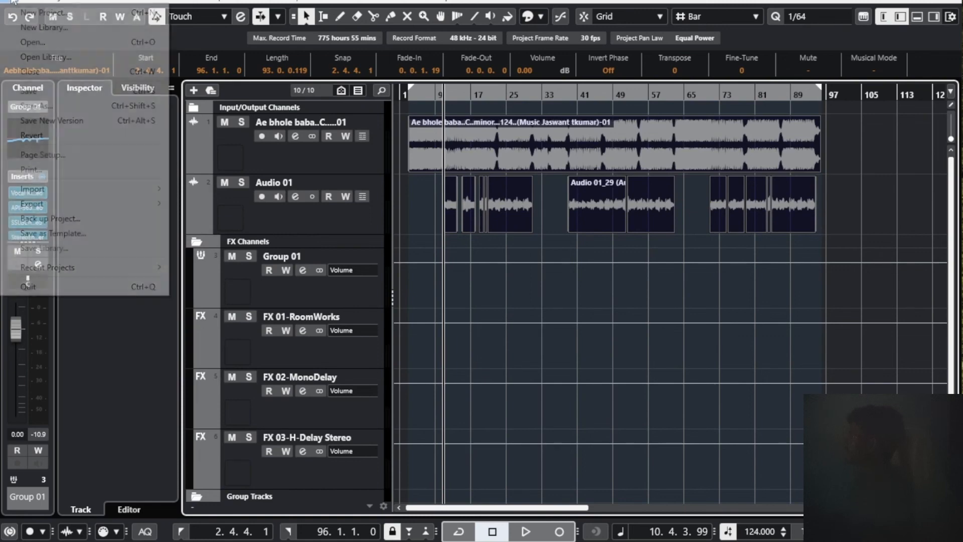
pyautogui.moveTo(87, 206)
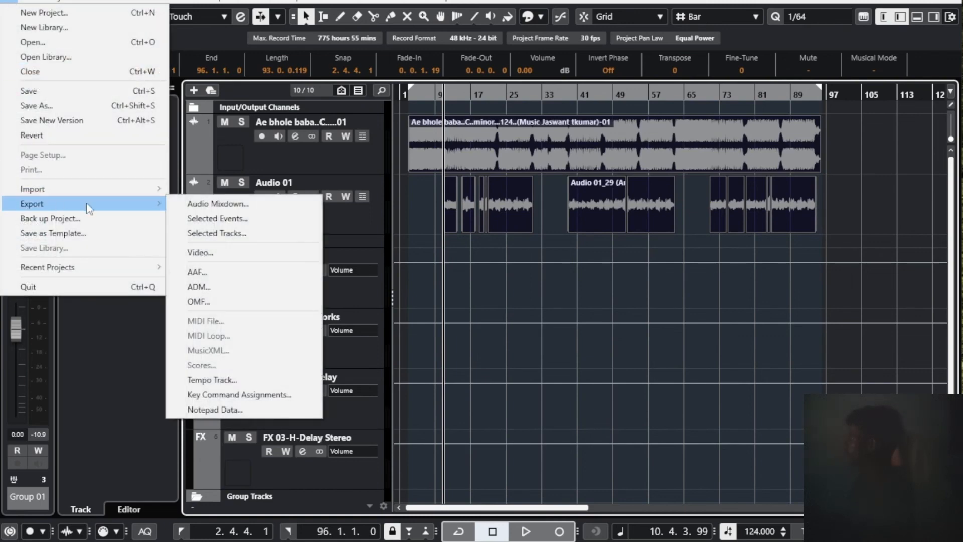
pyautogui.click(218, 204)
pyautogui.click(584, 60)
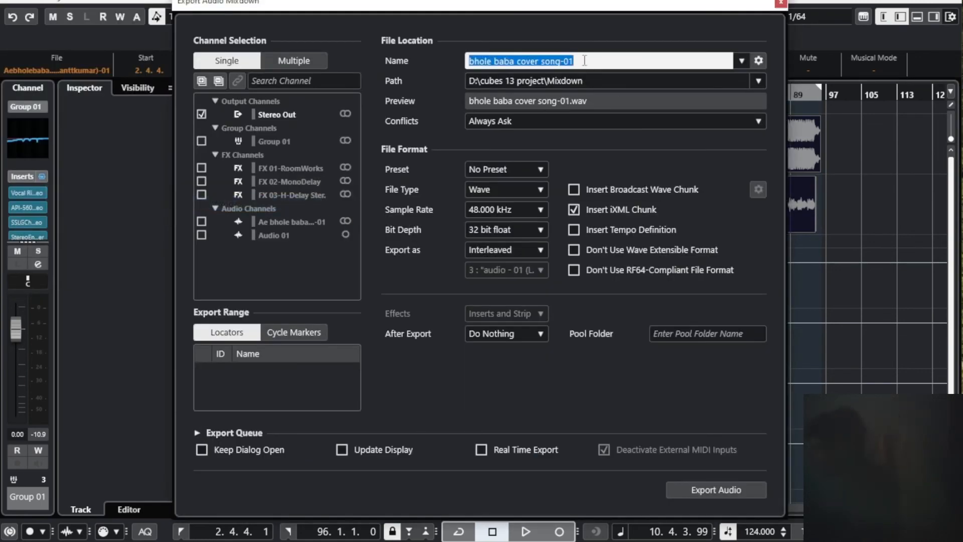
pyautogui.press('BackSpace')
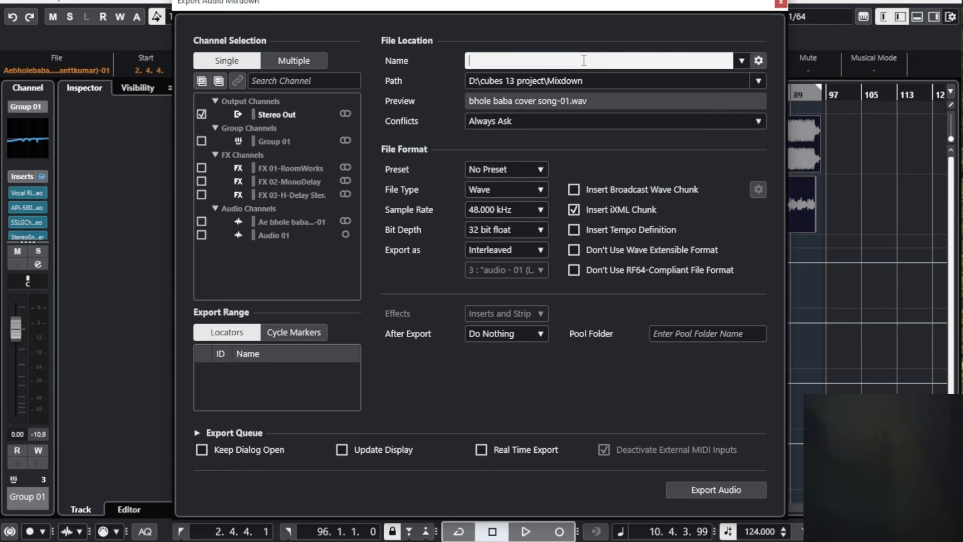
pyautogui.write('hkhfkaqfiawqw')
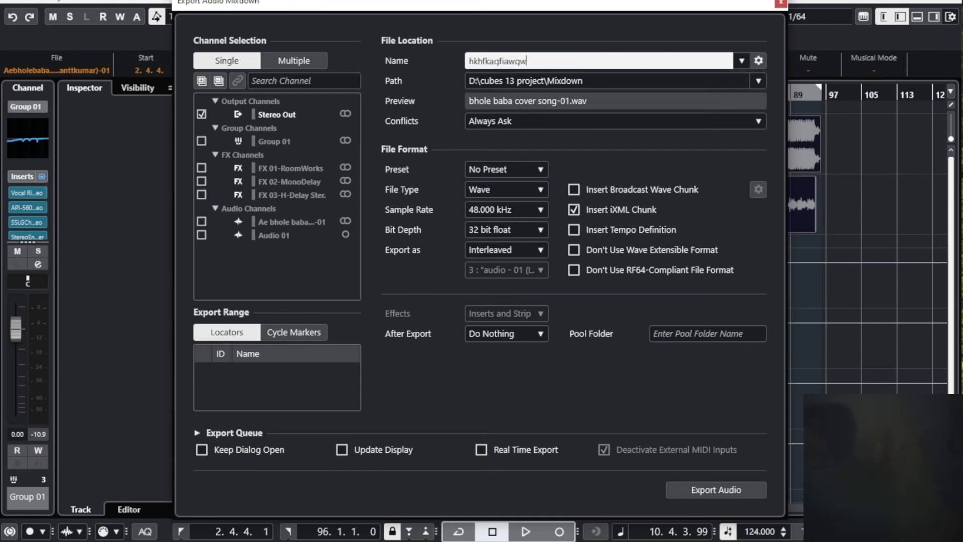
# Set the mixdown's save location to the Desktop and export the Stereo Out audio.
pyautogui.click(564, 80)
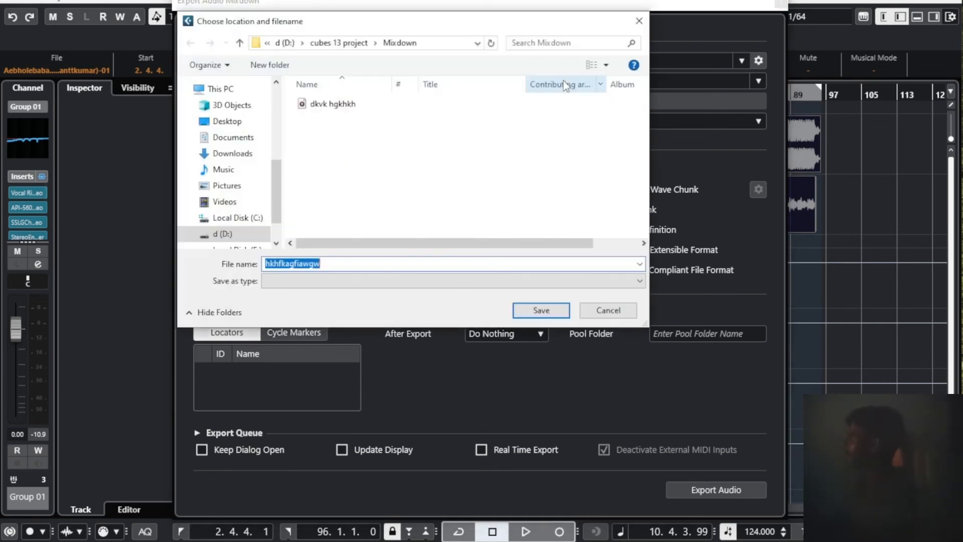
pyautogui.click(231, 124)
pyautogui.click(541, 311)
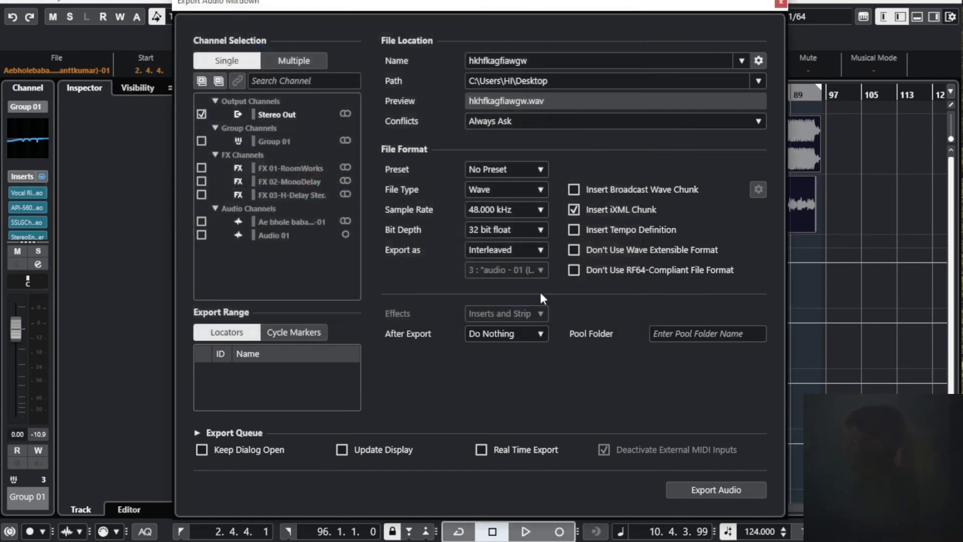
pyautogui.click(707, 491)
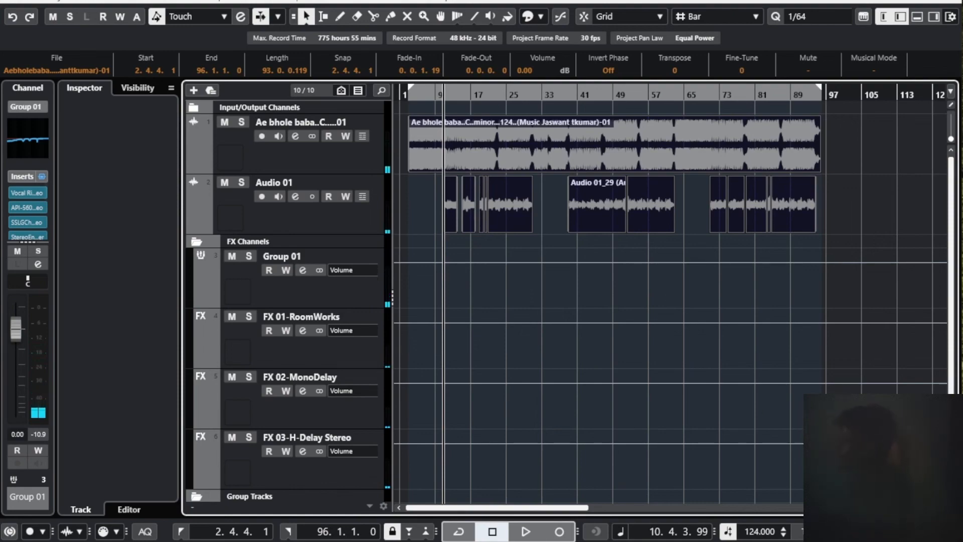
pyautogui.click(469, 541)
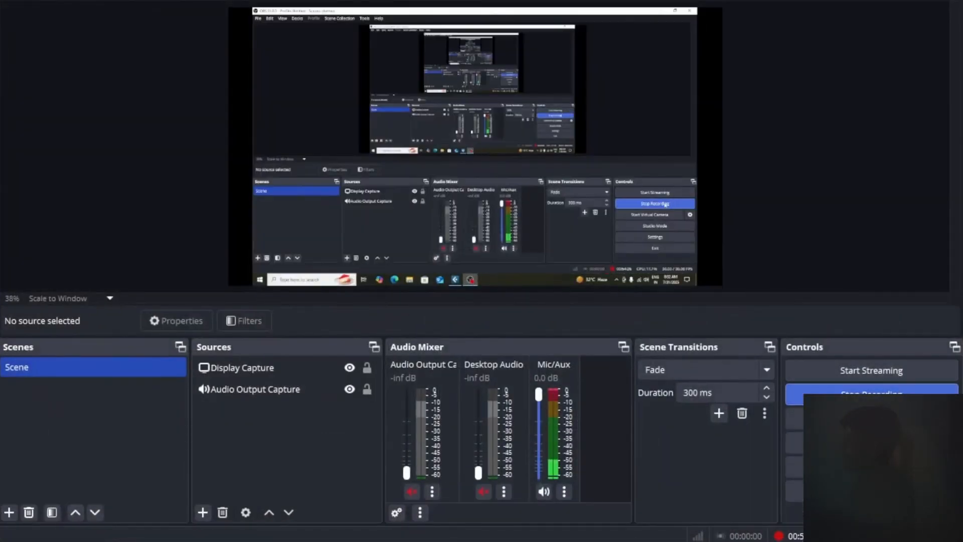